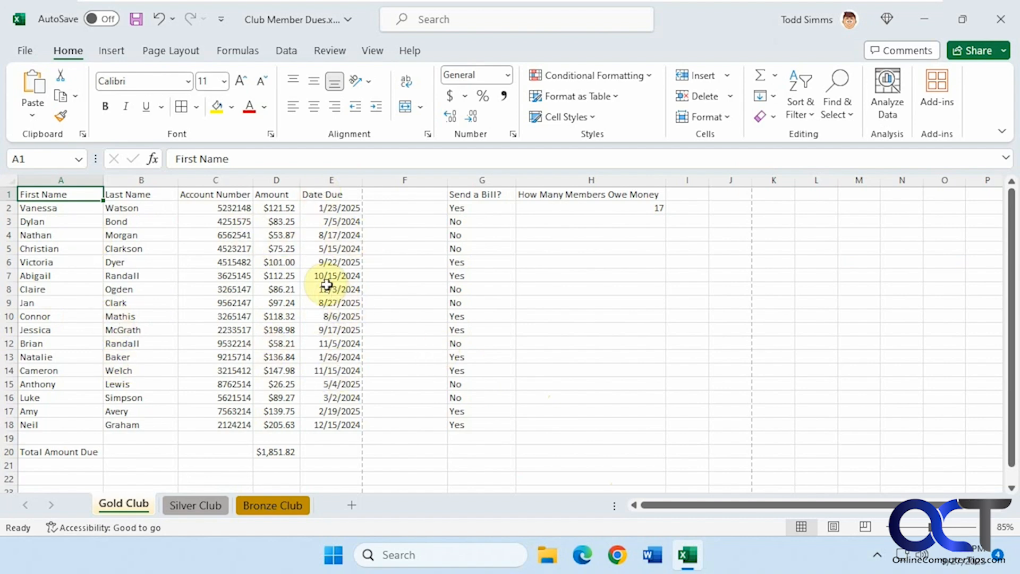
Preview the Gold Club sheet's printout at an enlarged size, then return to the worksheet.
left_click(25, 50)
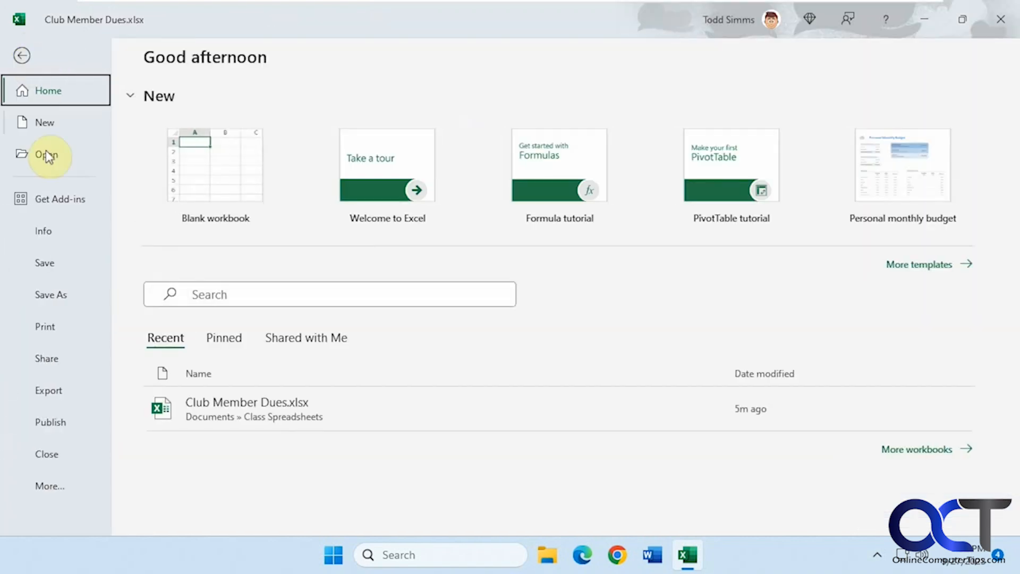
left_click(63, 334)
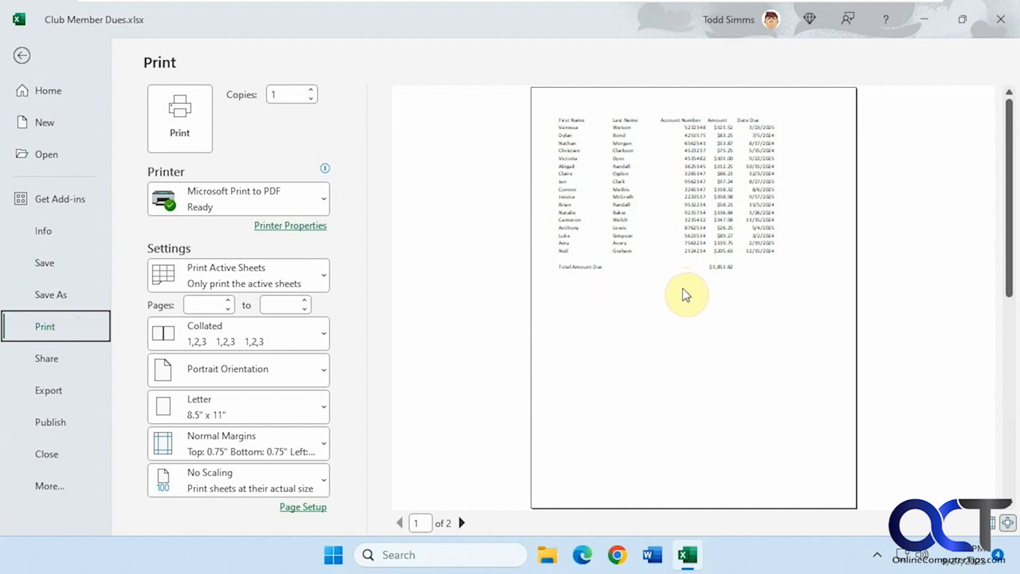
left_click(686, 295)
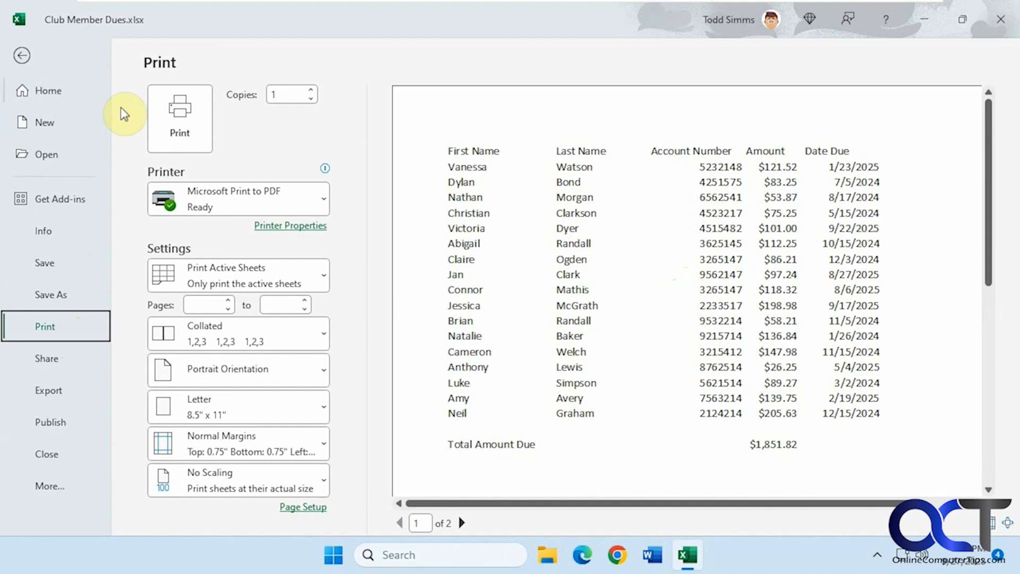
left_click(22, 56)
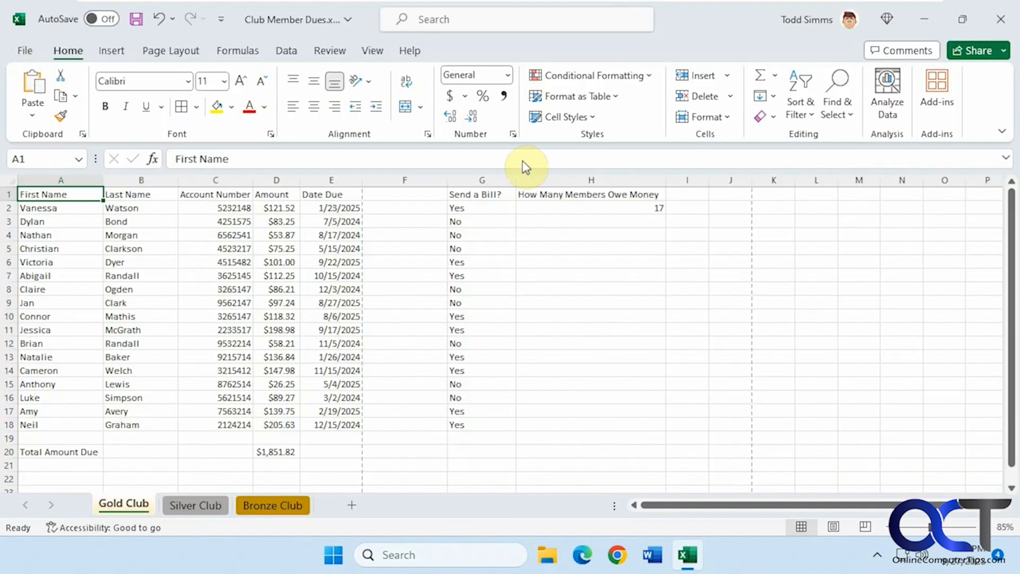
Hide the worksheet's on-screen gridlines and show them again.
left_click(375, 52)
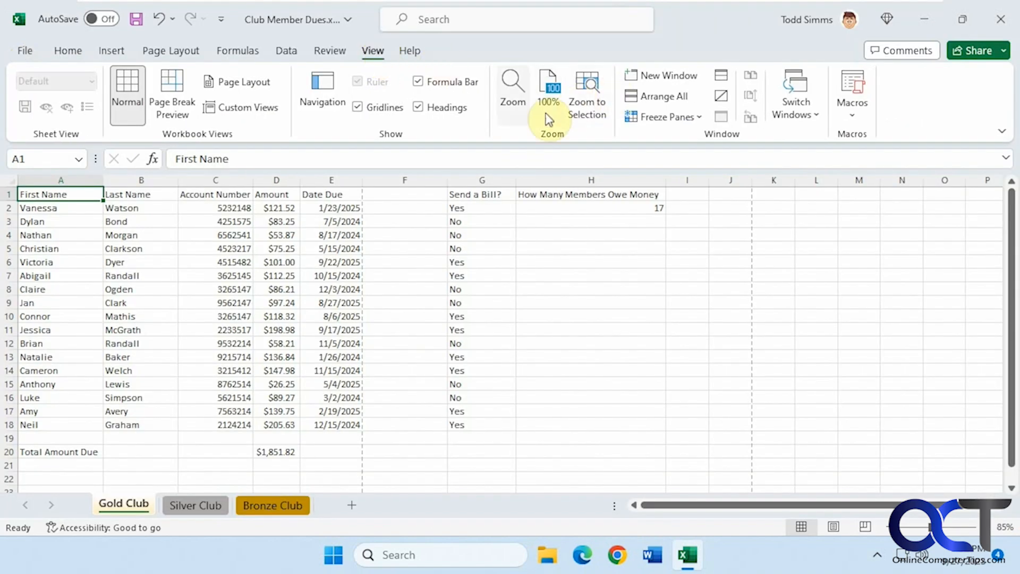
left_click(358, 107)
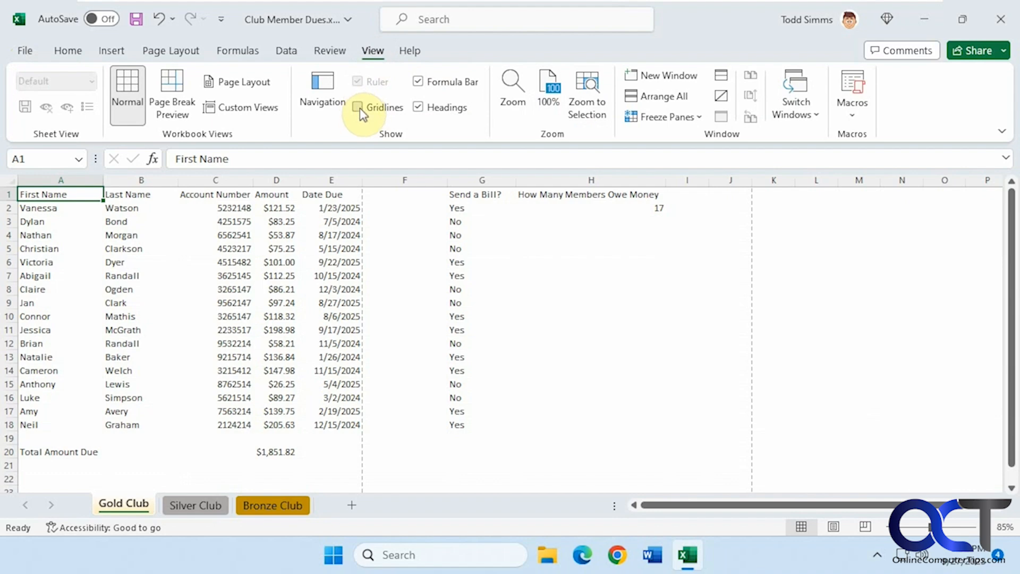
left_click(358, 108)
Apply All Borders to the member table in A1:E18.
left_click(73, 53)
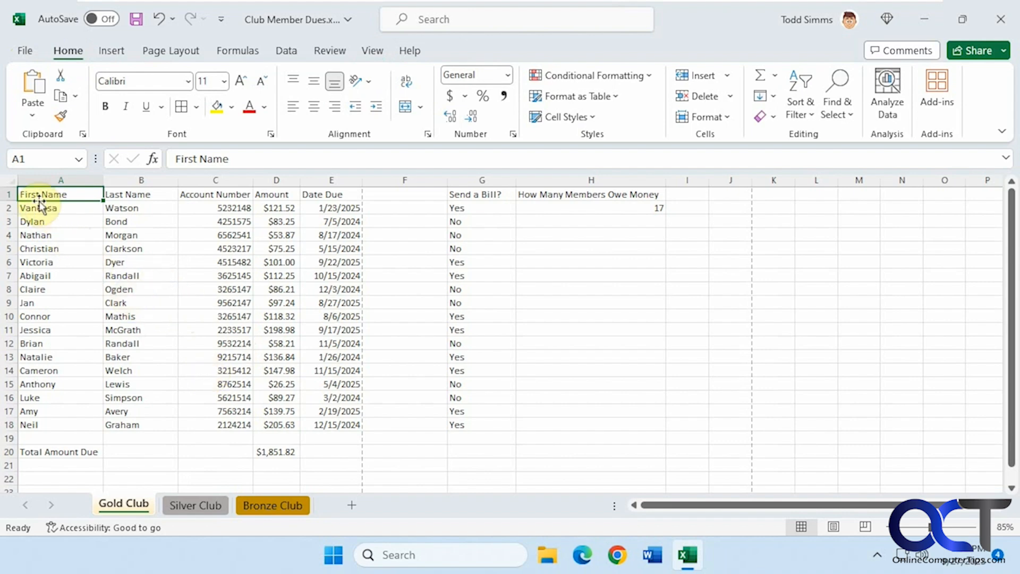
left_click_drag(33, 192, 346, 429)
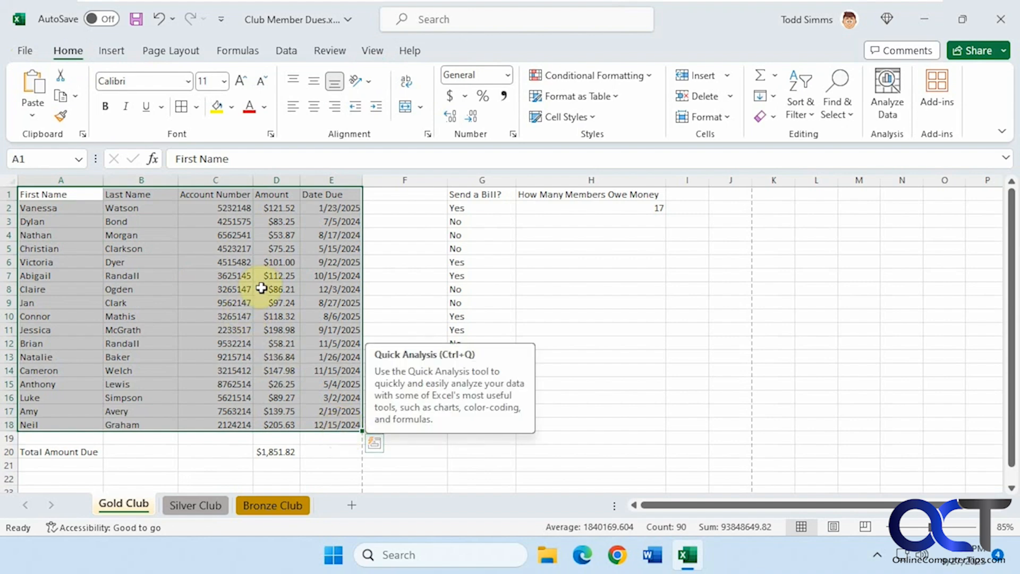
left_click(197, 110)
left_click(213, 193)
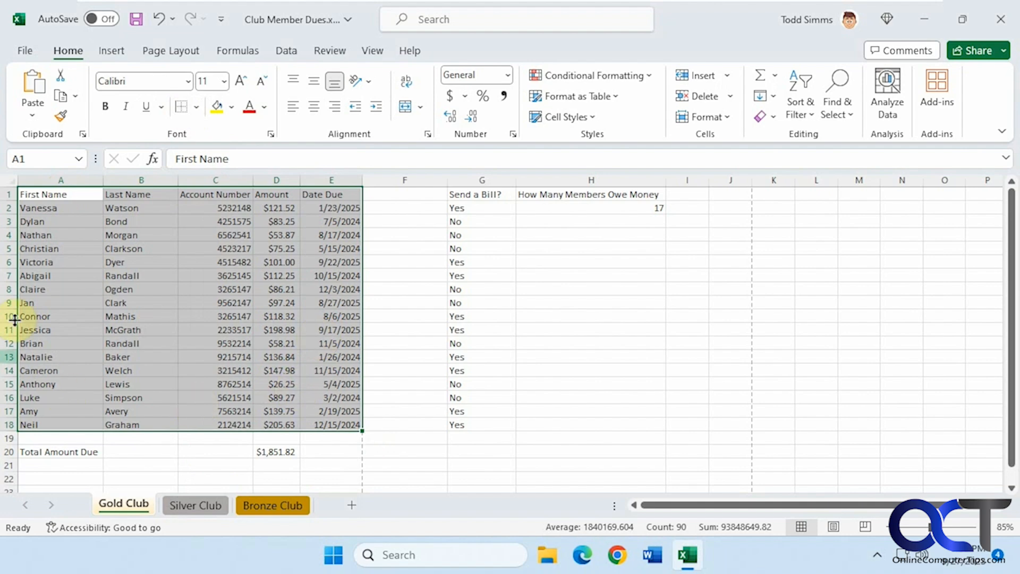
left_click(196, 108)
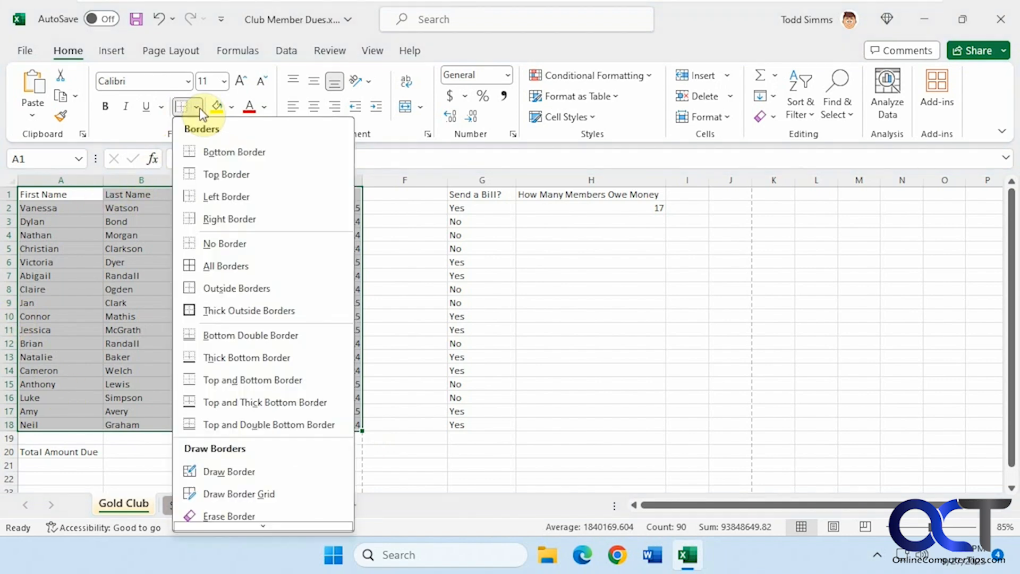
left_click(238, 269)
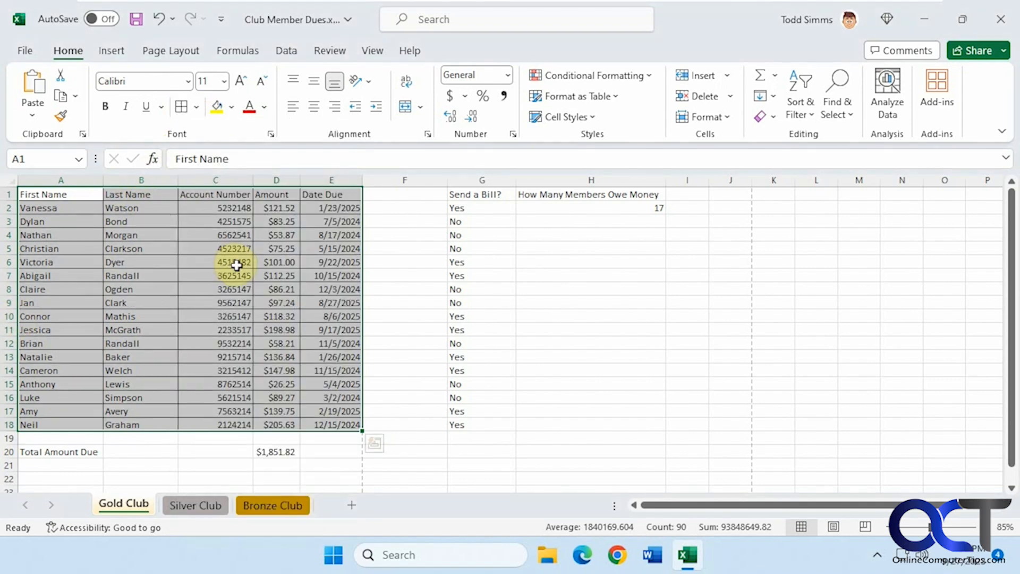
left_click(569, 289)
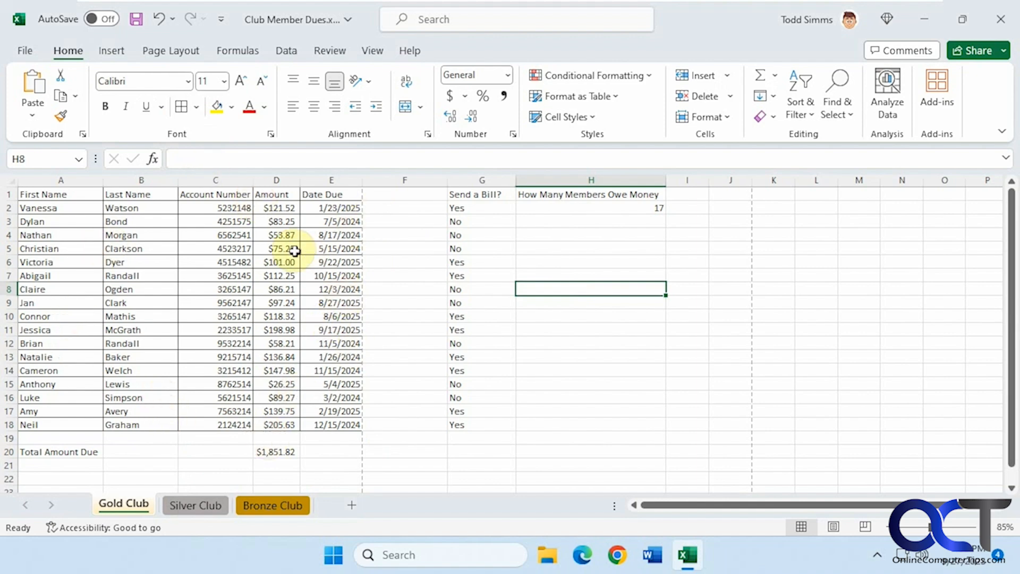
Check how the fully bordered table looks in the print preview and return to the worksheet.
left_click(25, 50)
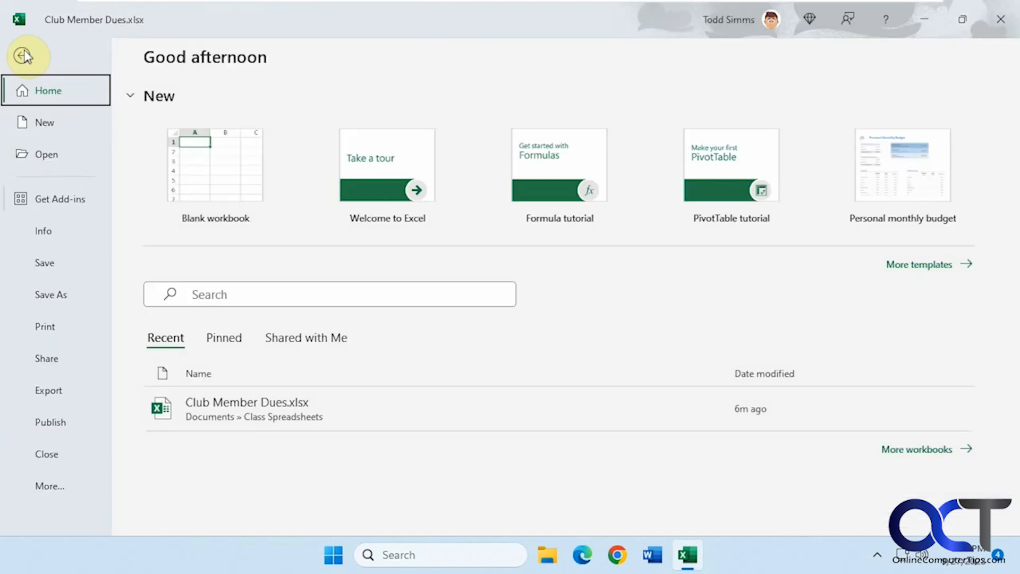
left_click(48, 331)
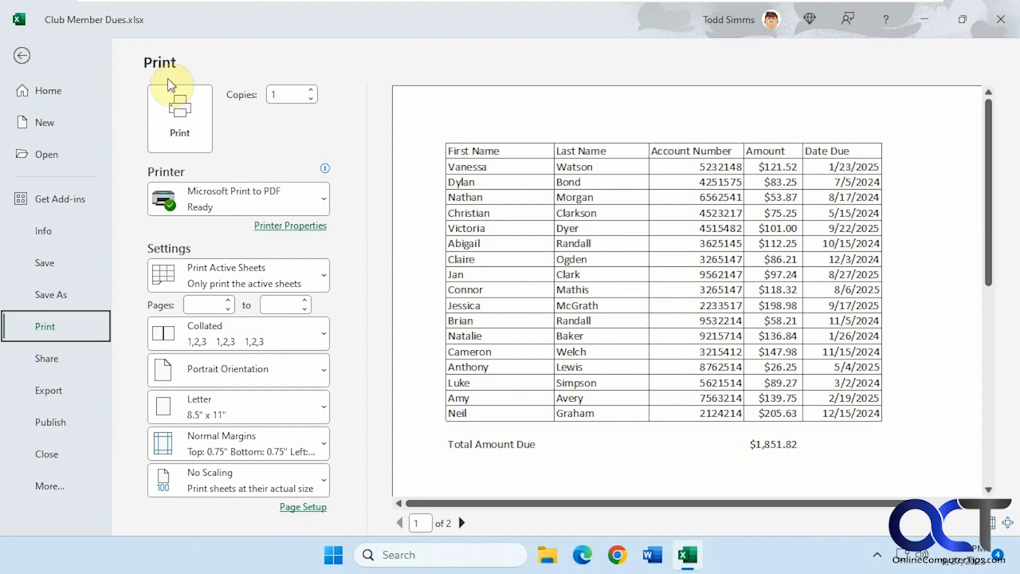
left_click(22, 55)
Undo the borders applied to the member table.
left_click(198, 107)
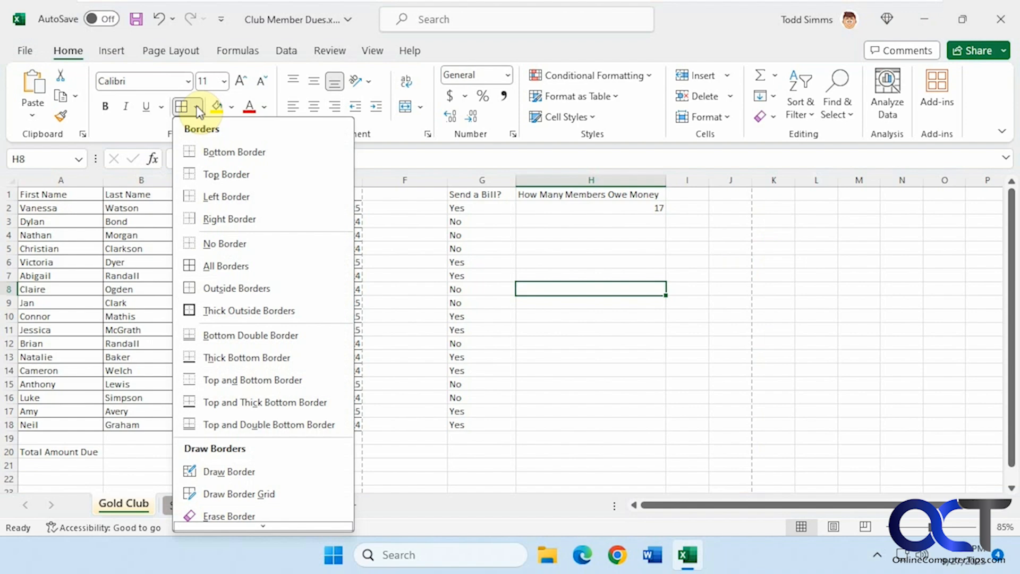
left_click(151, 221)
key("ctrl+a")
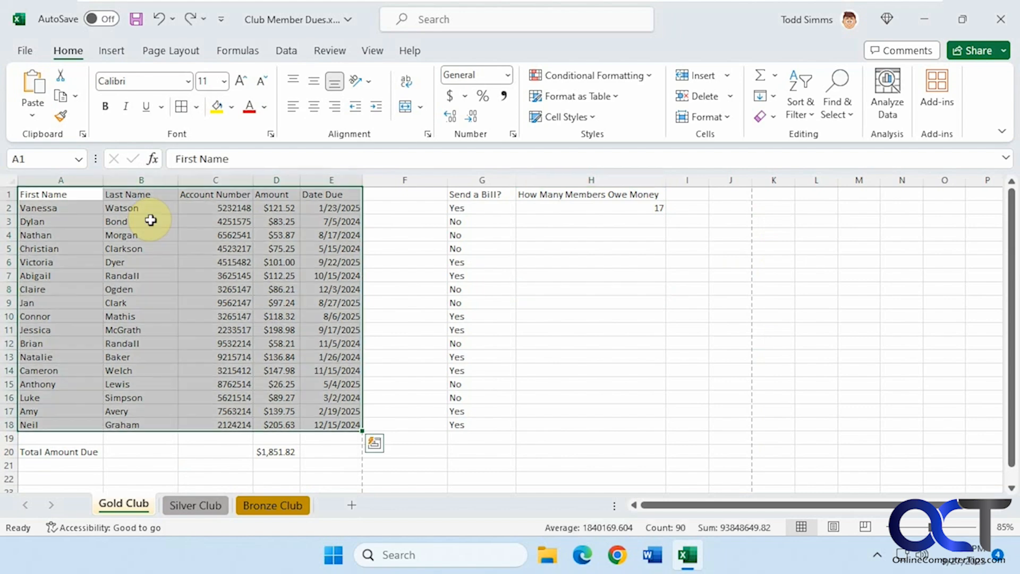
Add a Thick Bottom Border beneath the header cells A1:E1.
left_click(59, 195)
left_click_drag(59, 194, 330, 193)
left_click(197, 108)
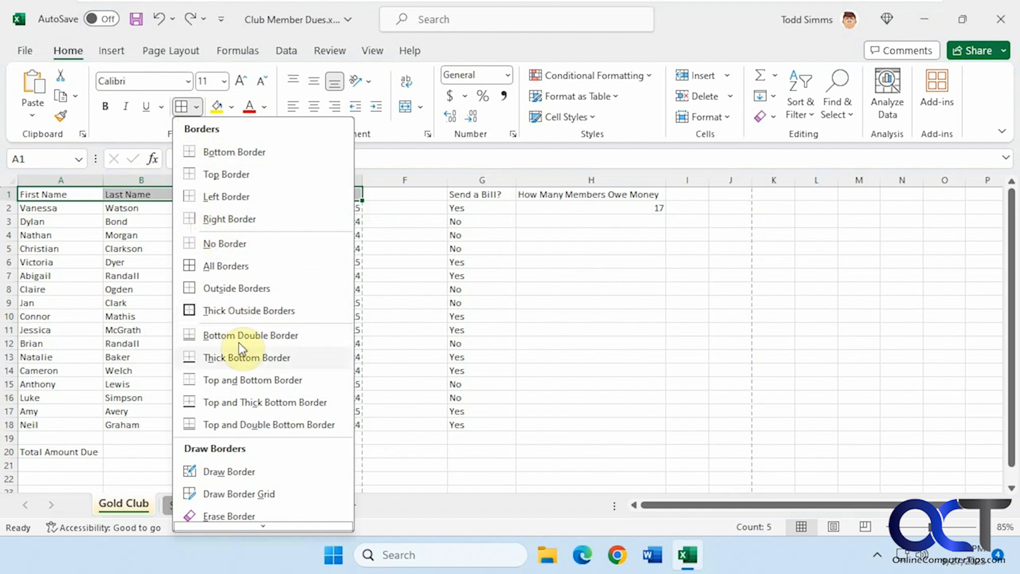
left_click(243, 357)
left_click(179, 307)
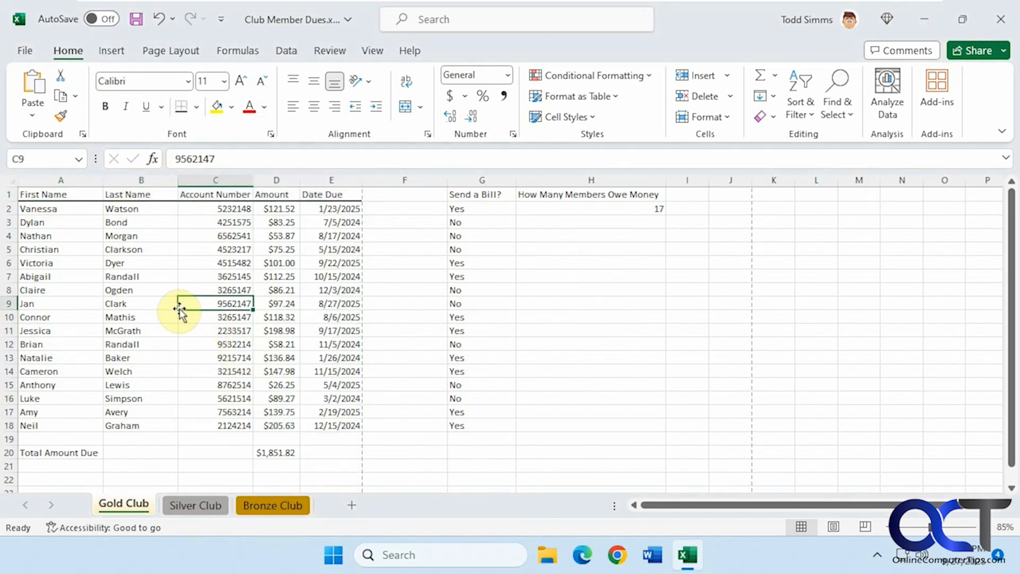
Apply All Borders to the whole table range A1:E18.
key("ctrl+Home")
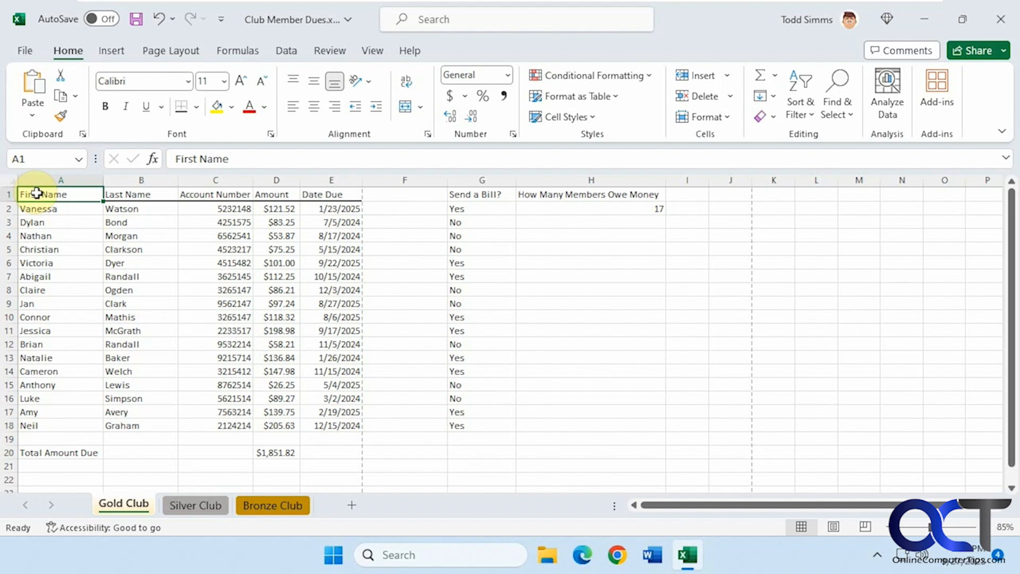
left_click_drag(36, 193, 350, 423)
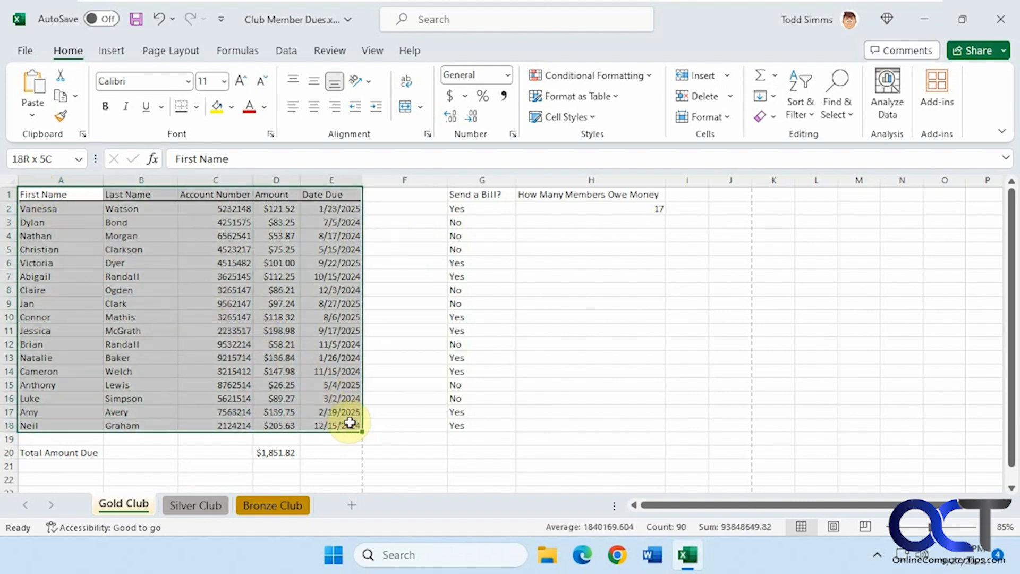
left_click(197, 108)
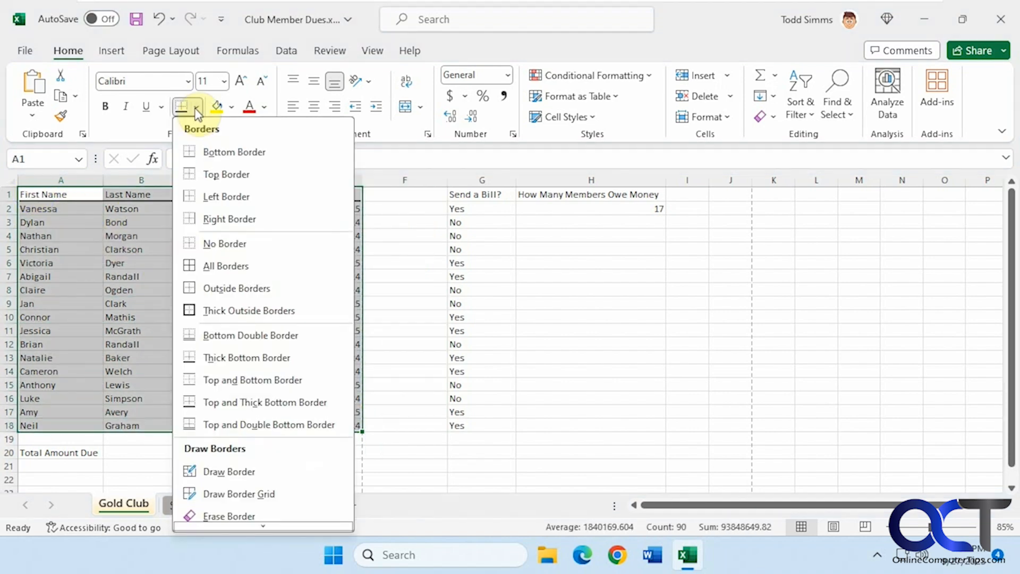
left_click(199, 264)
left_click(204, 285)
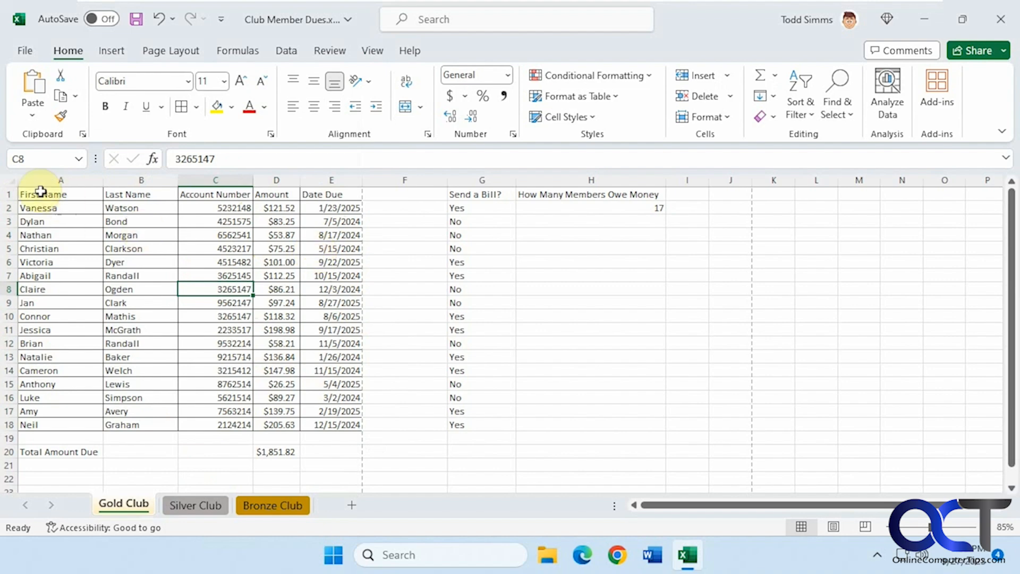
Apply a Thick Bottom Border to the header row A1:E1 of the bordered table.
left_click_drag(40, 192, 310, 195)
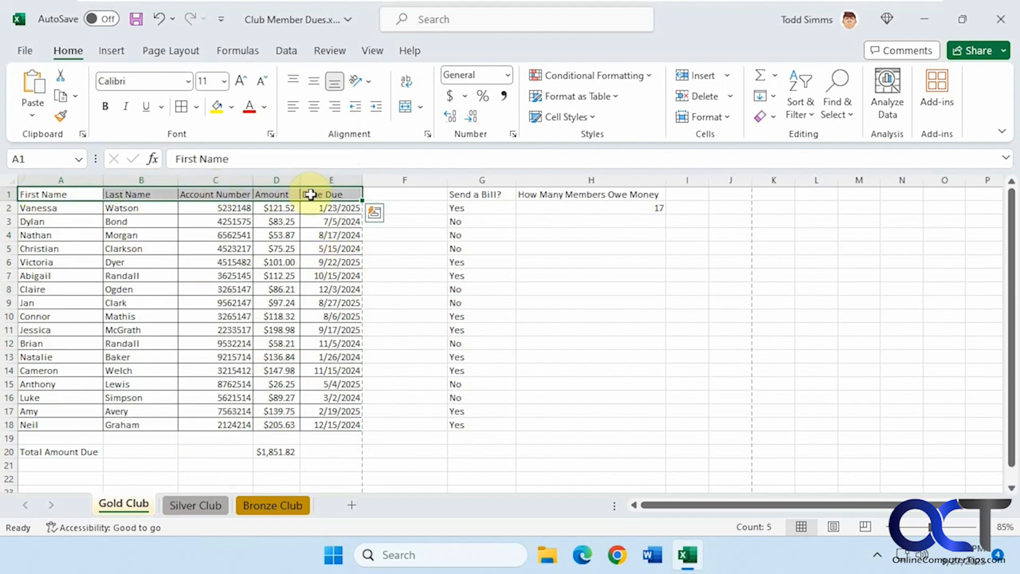
left_click(197, 107)
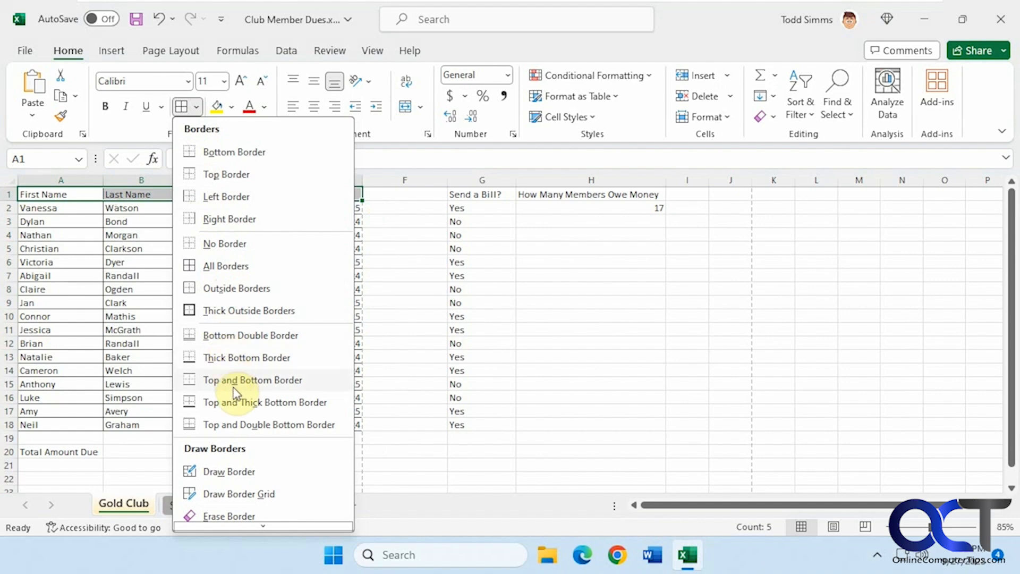
left_click(236, 358)
left_click(211, 276)
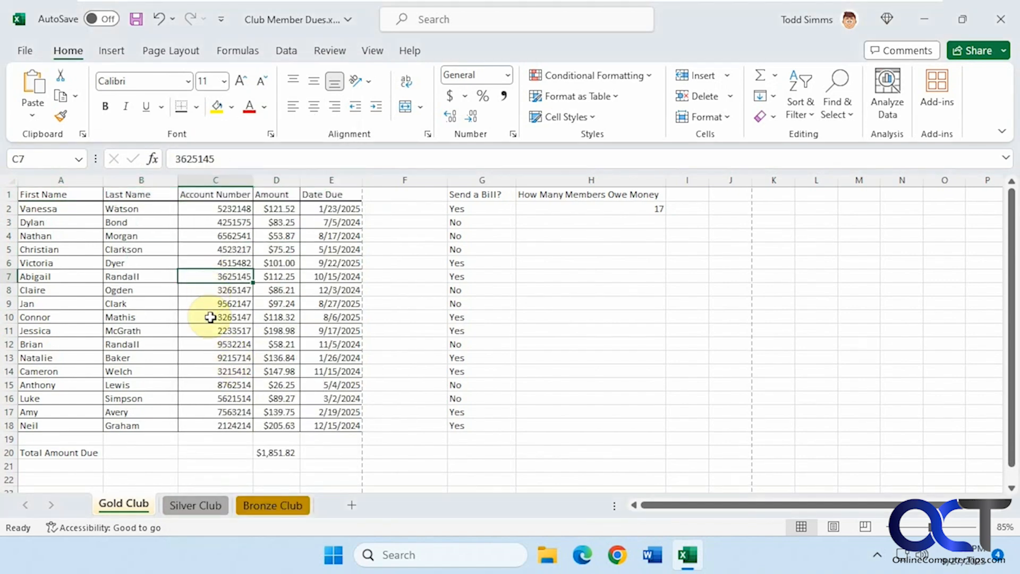
Remove every border from the table range A1:E18 with No Border.
left_click(197, 107)
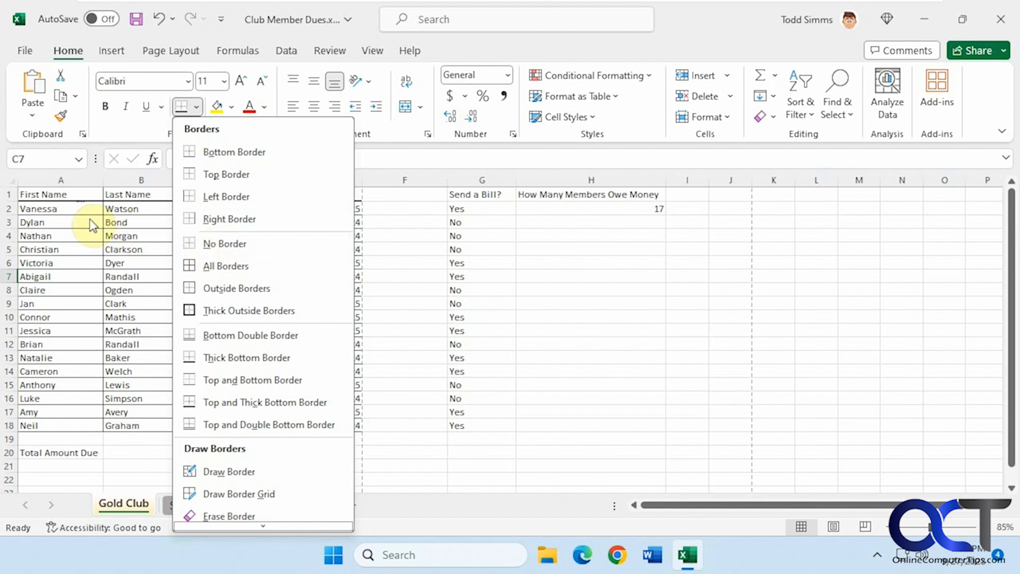
key("Escape")
left_click_drag(44, 195, 340, 418)
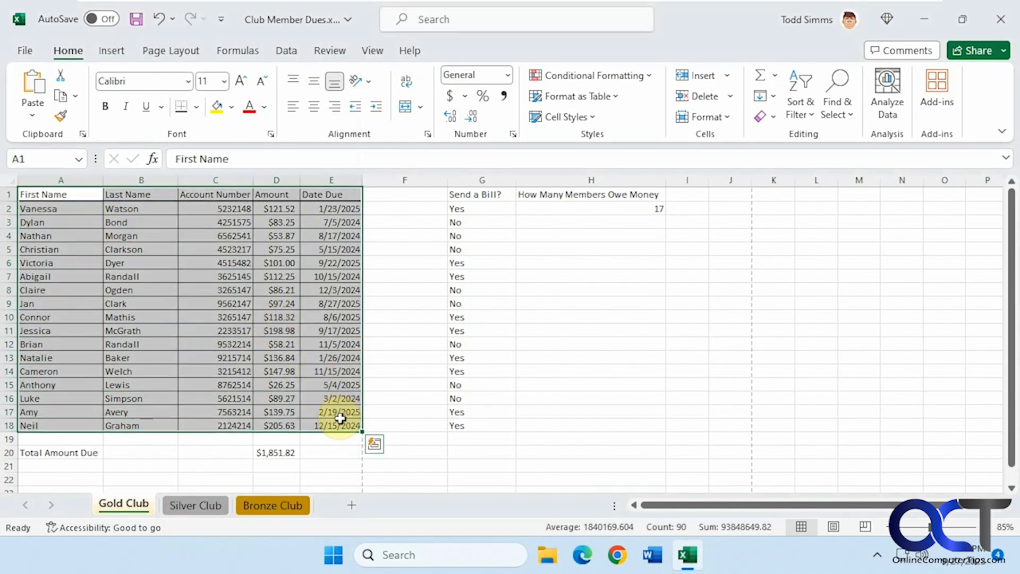
left_click(196, 107)
left_click(215, 242)
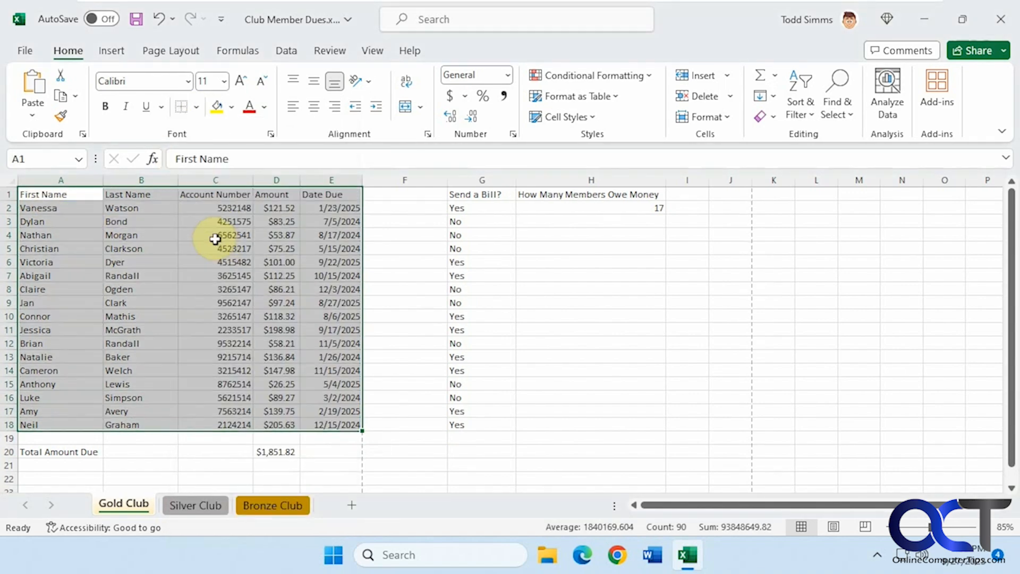
Apply Outside Borders around the table range A1:E18.
left_click(196, 107)
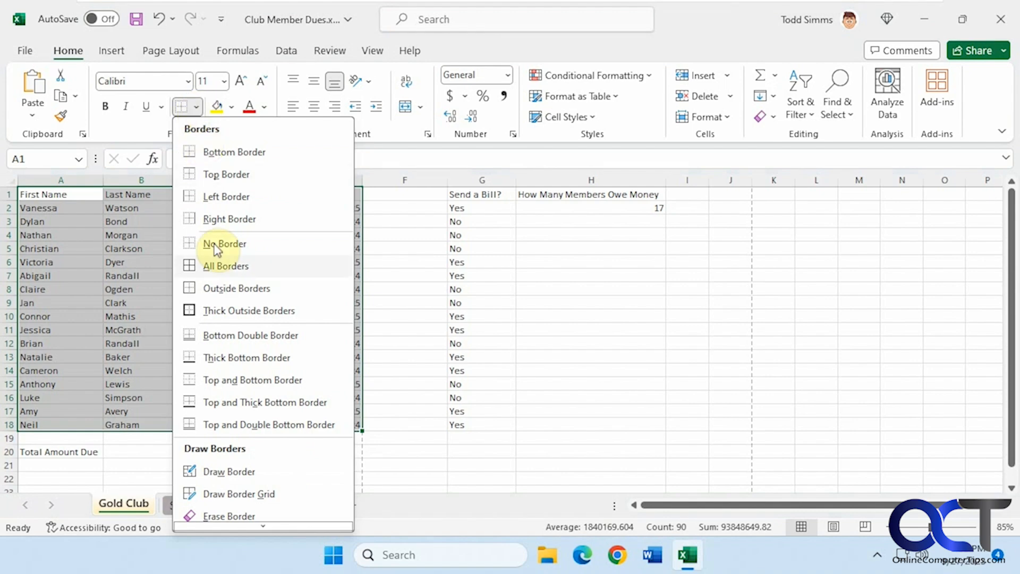
left_click(222, 289)
left_click(405, 249)
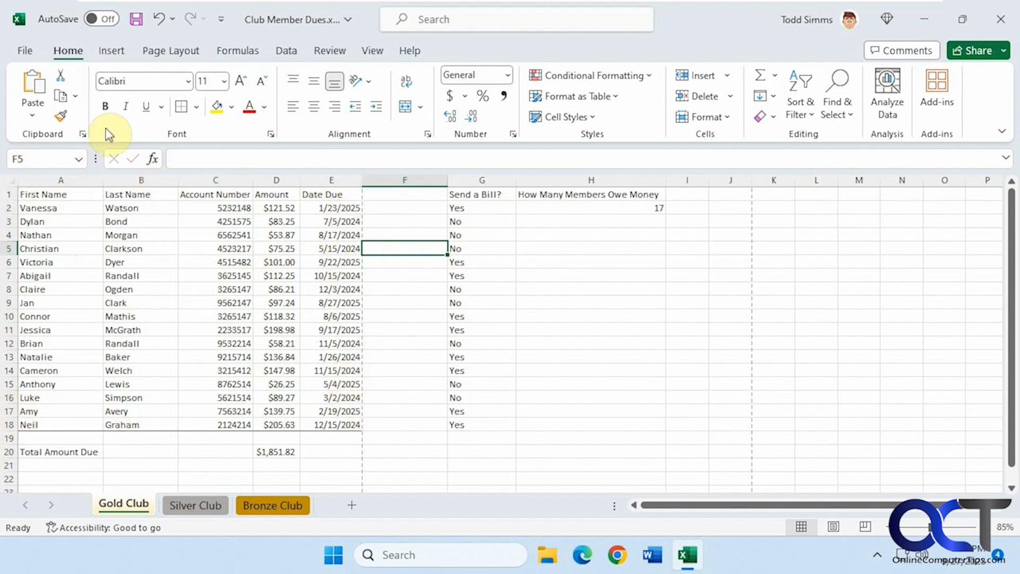
Check the outlined table in the print preview and return to the worksheet.
left_click(26, 55)
left_click(46, 328)
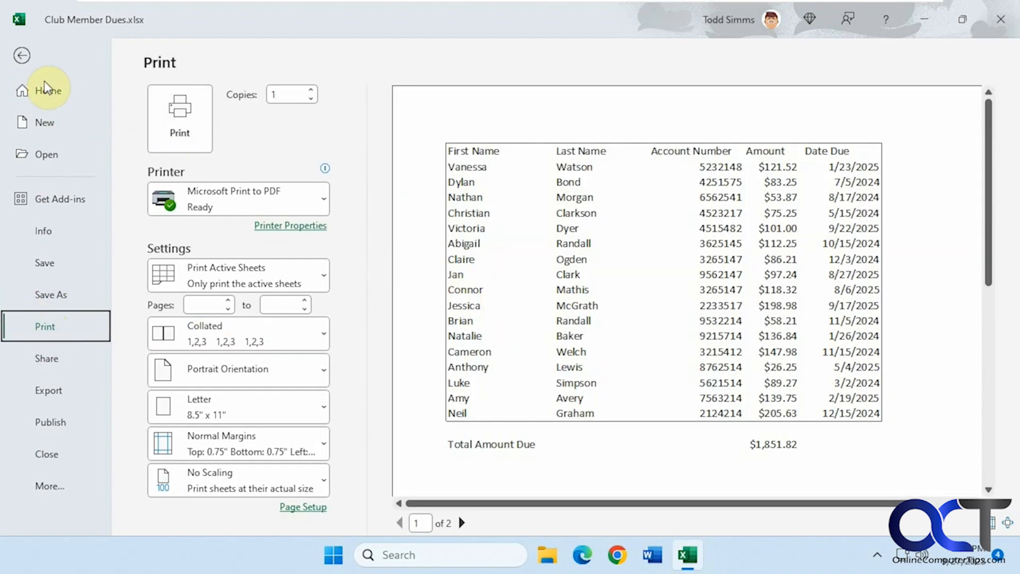
left_click(23, 57)
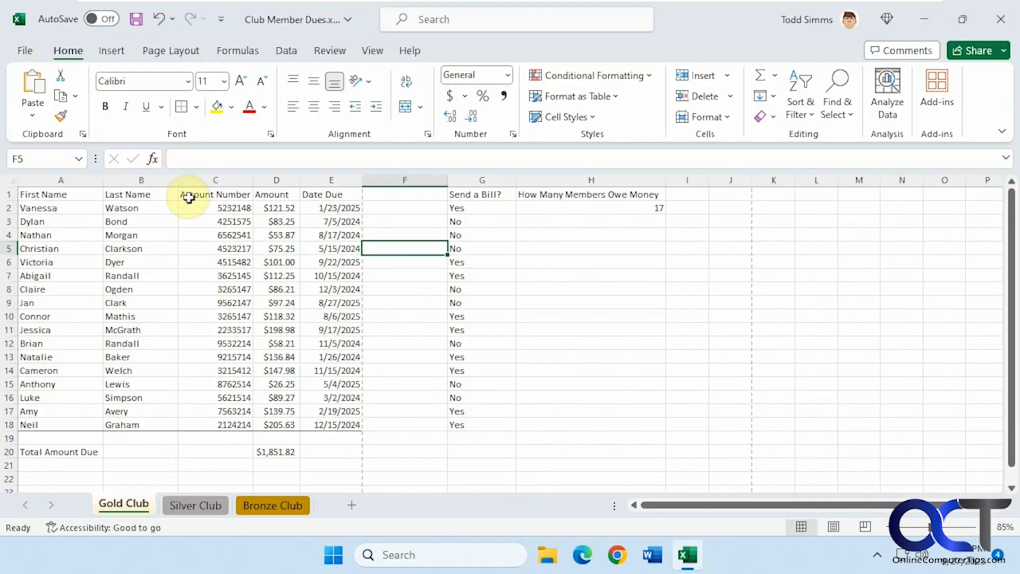
Undo the table's outside border and apply Outside Borders to the range B2:D15 instead.
key("ctrl+z")
left_click(124, 204)
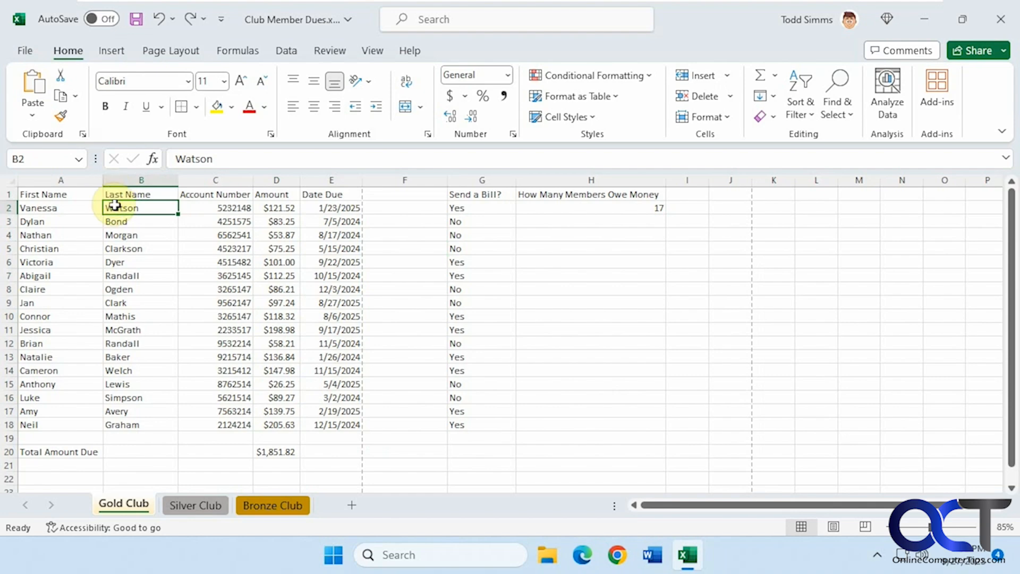
left_click_drag(115, 205, 280, 384)
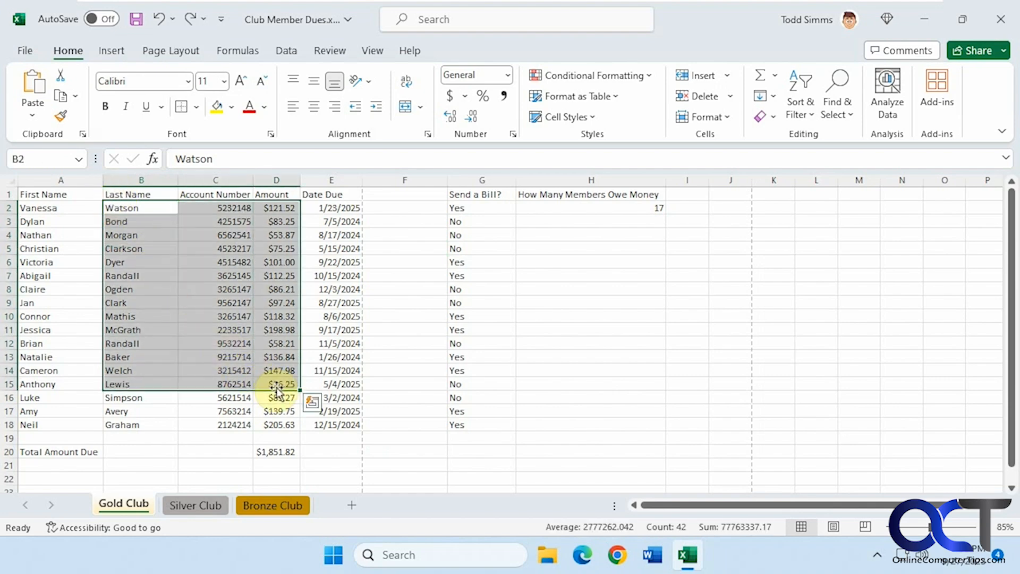
left_click(181, 108)
left_click(372, 291)
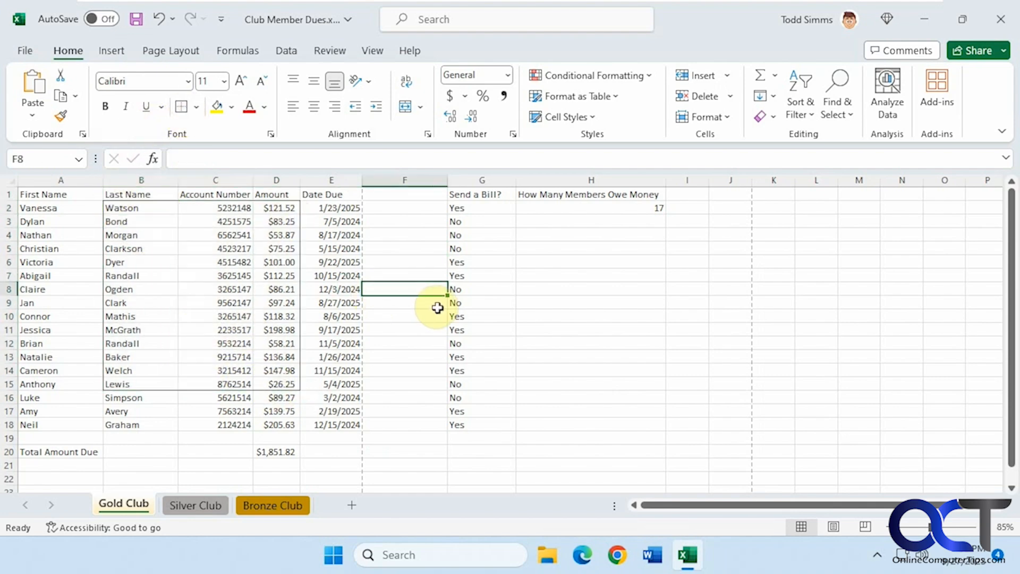
Undo the outside border around B2:D15.
key("ctrl+z")
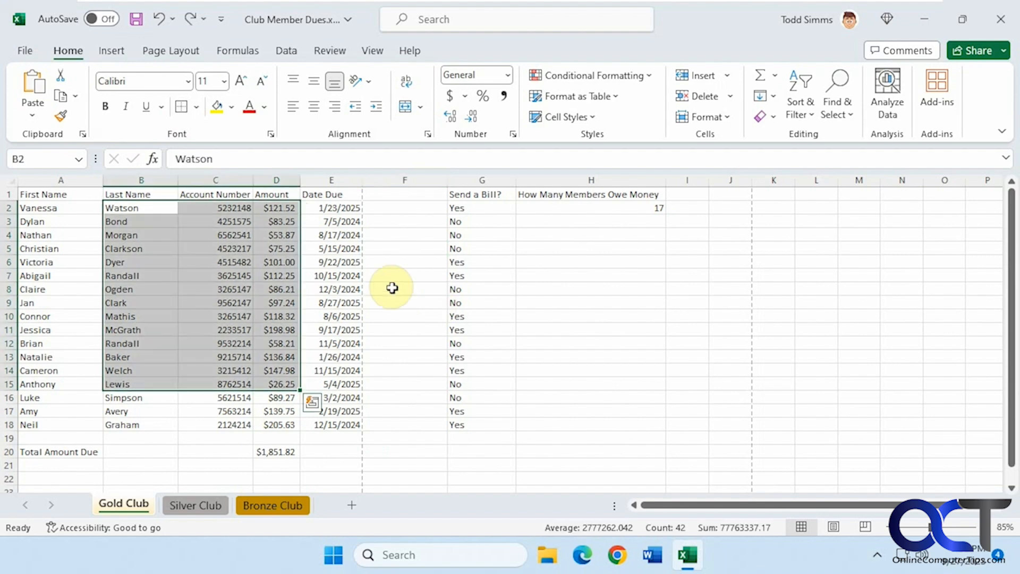
left_click(276, 248)
left_click(196, 107)
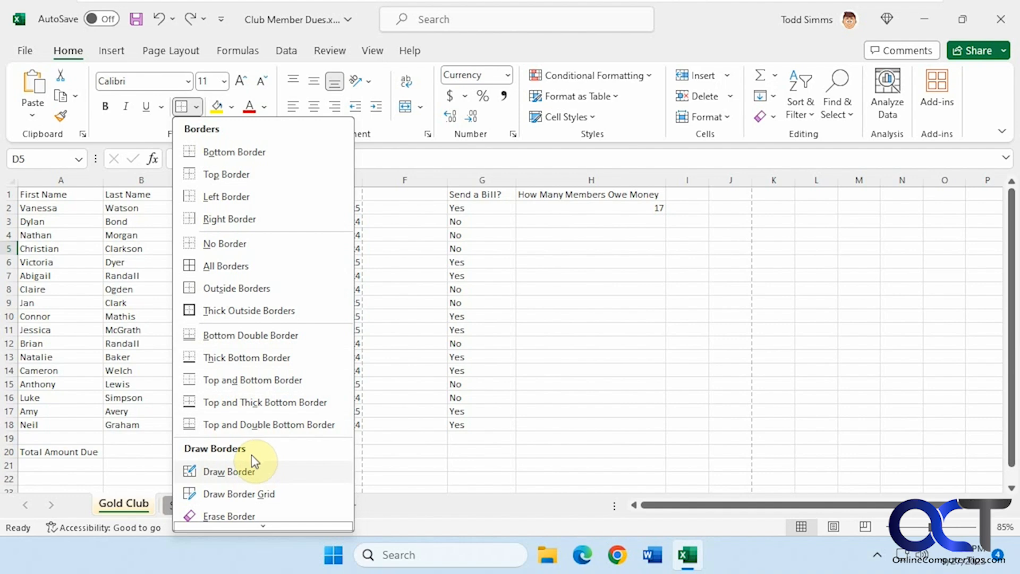
key("Escape")
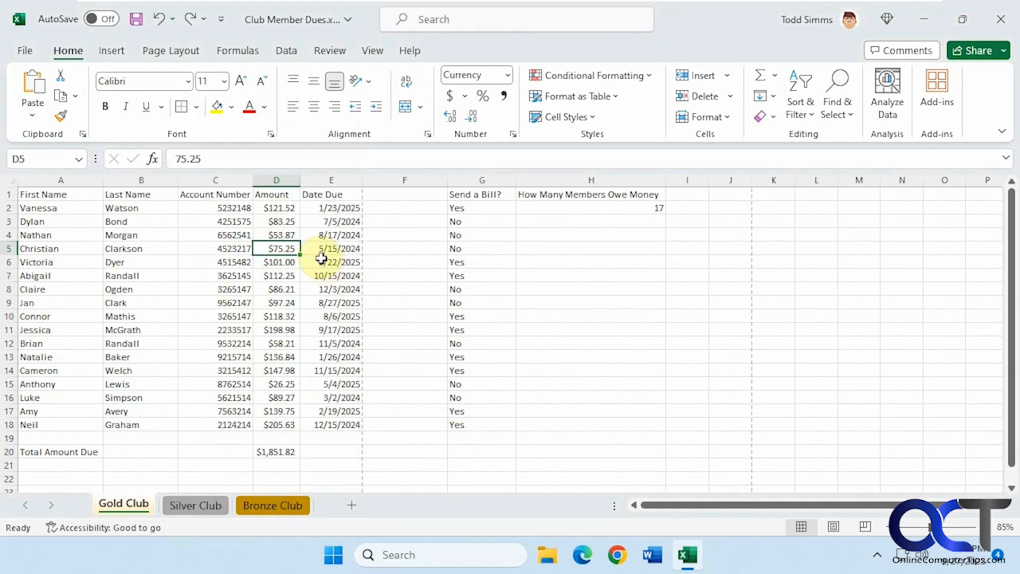
Draw an outline around the range B2:D18 with Draw Border.
left_click(196, 108)
left_click(227, 472)
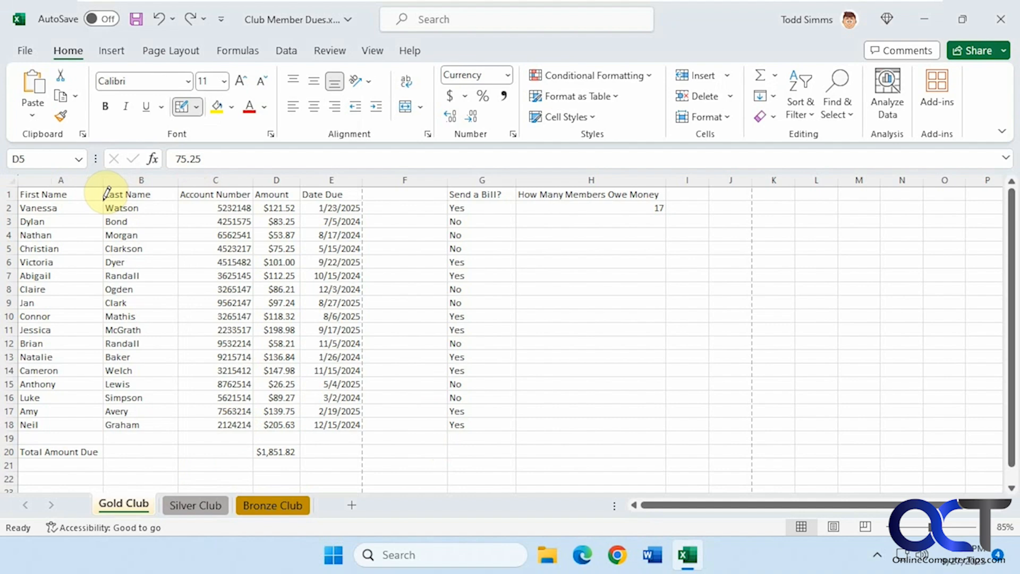
mouse_move(104, 198)
left_mouse_down()
mouse_move(228, 320)
mouse_move(274, 420)
left_mouse_up()
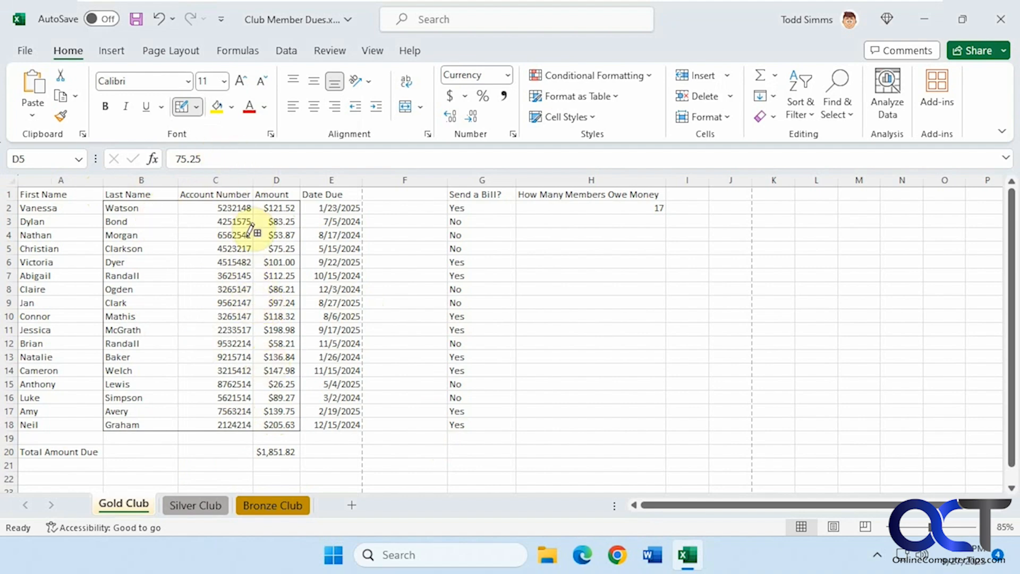
Try Draw Border Grid over K7:O16 with column L widened slightly, and undo both changes.
left_click(197, 107)
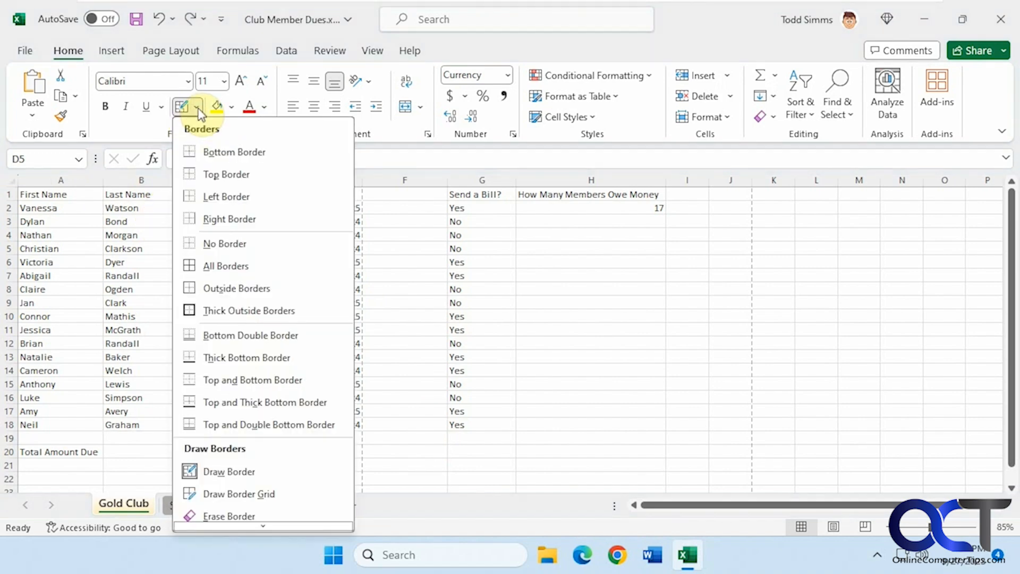
left_click(267, 494)
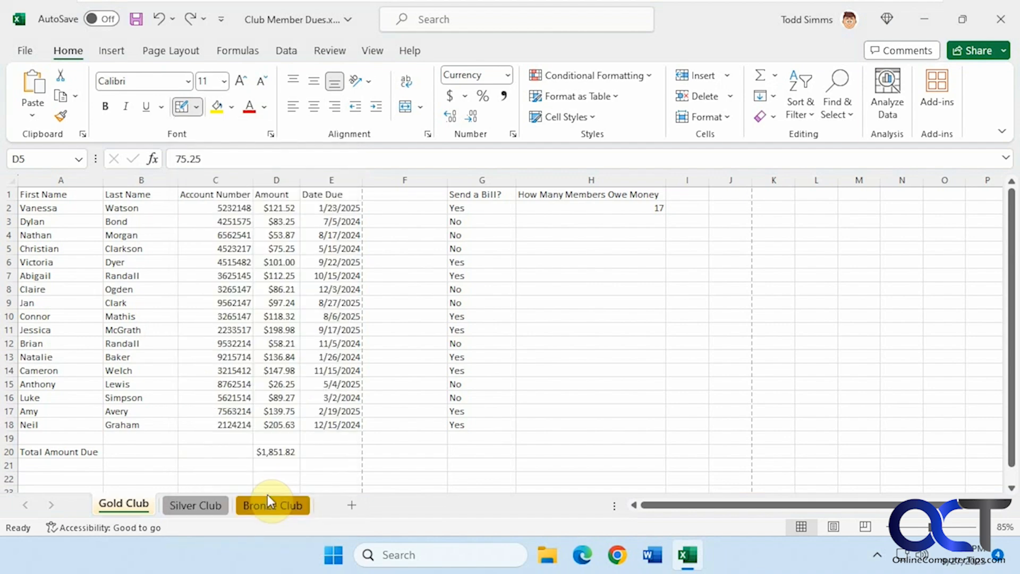
mouse_move(779, 268)
left_mouse_down()
mouse_move(882, 319)
mouse_move(923, 381)
mouse_move(973, 410)
mouse_move(877, 346)
mouse_move(906, 348)
mouse_move(947, 396)
left_mouse_up()
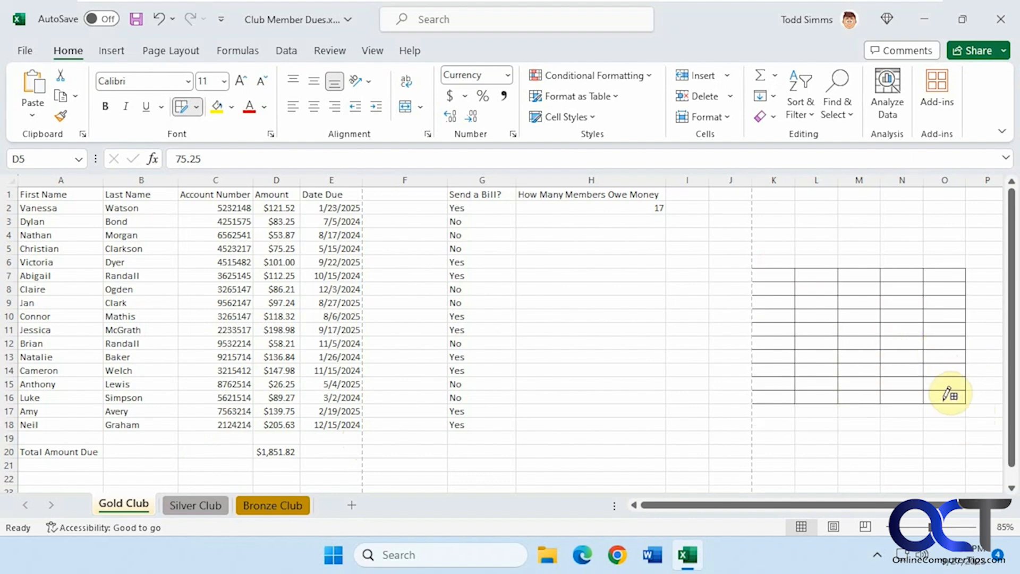
mouse_move(838, 181)
left_mouse_down()
mouse_move(888, 180)
mouse_move(848, 180)
left_mouse_up()
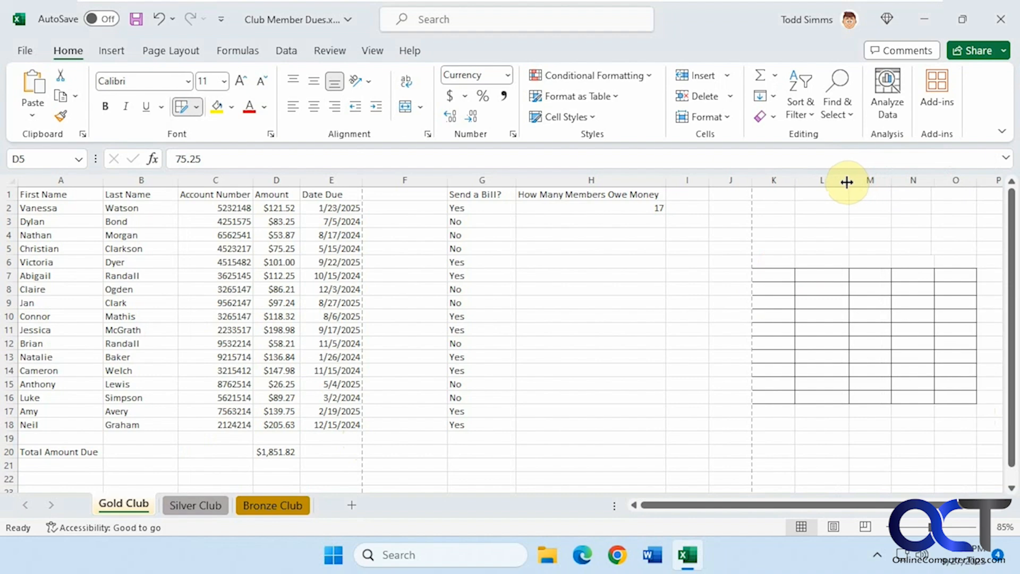
key("ctrl+z")
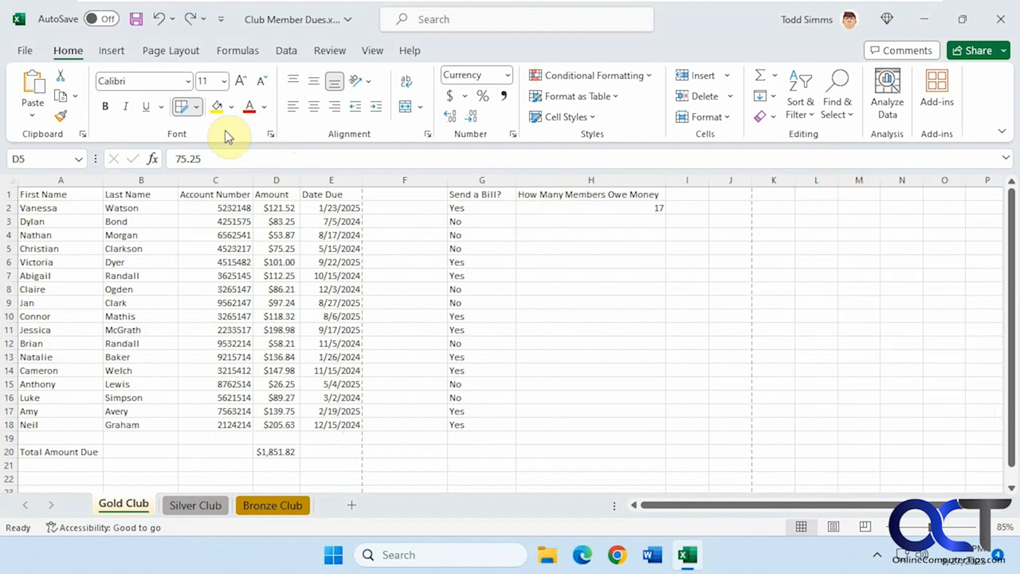
Try several standard colors, ending with red, for the border line color.
left_click(198, 109)
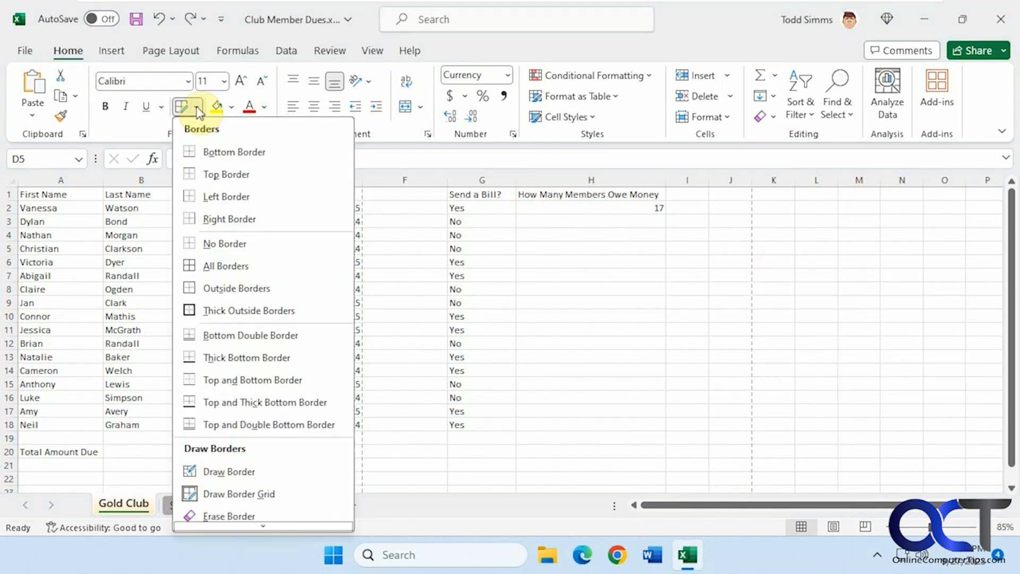
scroll(260, 425, "down", 2)
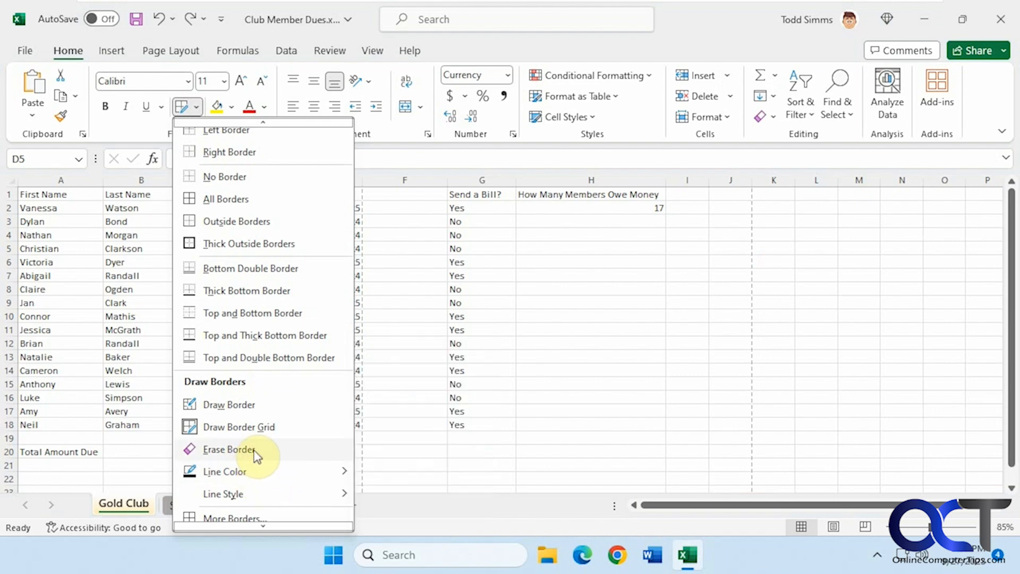
mouse_move(259, 477)
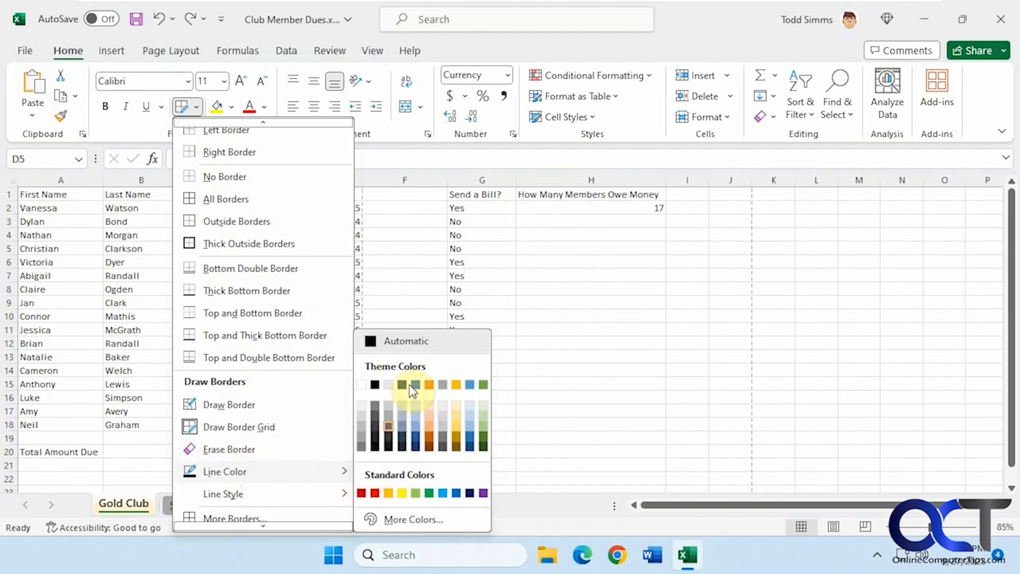
left_click(417, 519)
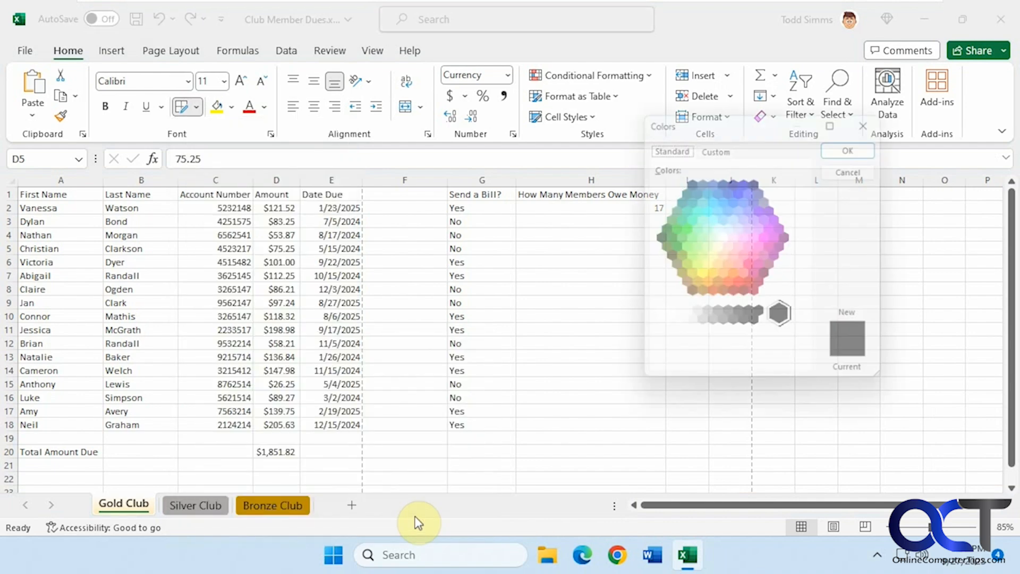
left_click(711, 258)
left_click(700, 239)
left_click(738, 238)
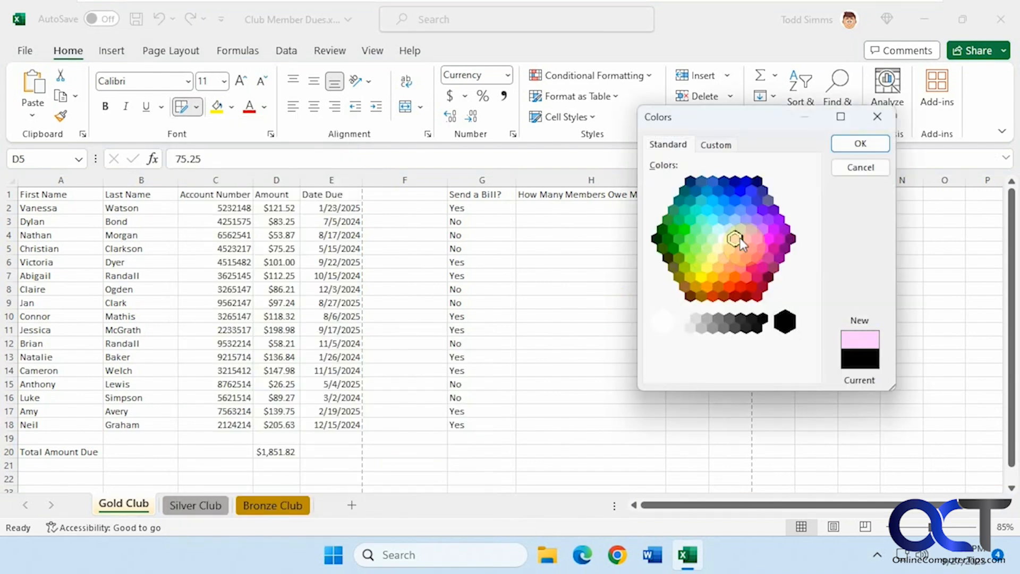
left_click(747, 260)
left_click(741, 286)
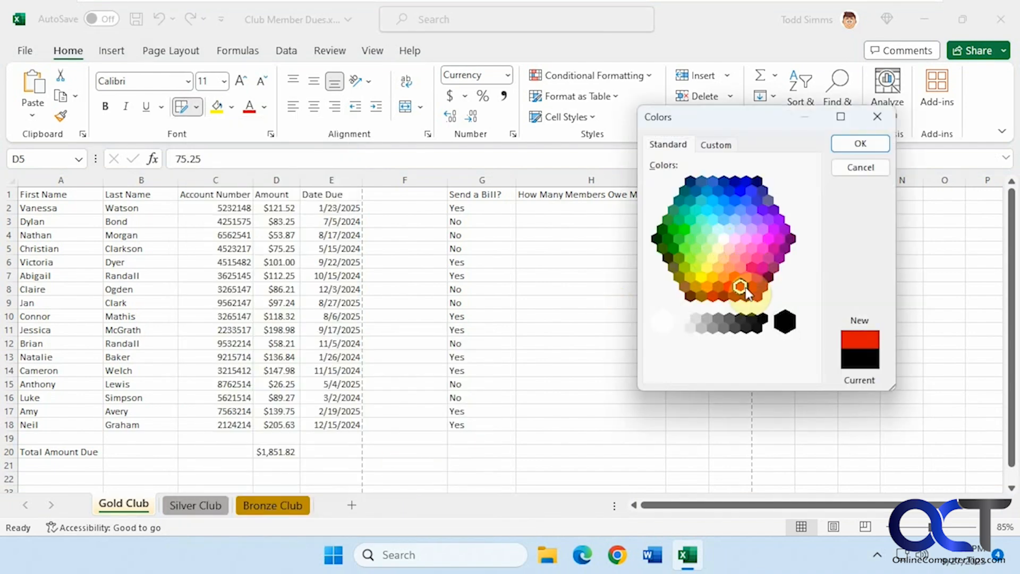
Try custom border line colors such as light teal #A5DADB and dark blue #2E2E9E, and cancel the color choice.
left_click(718, 145)
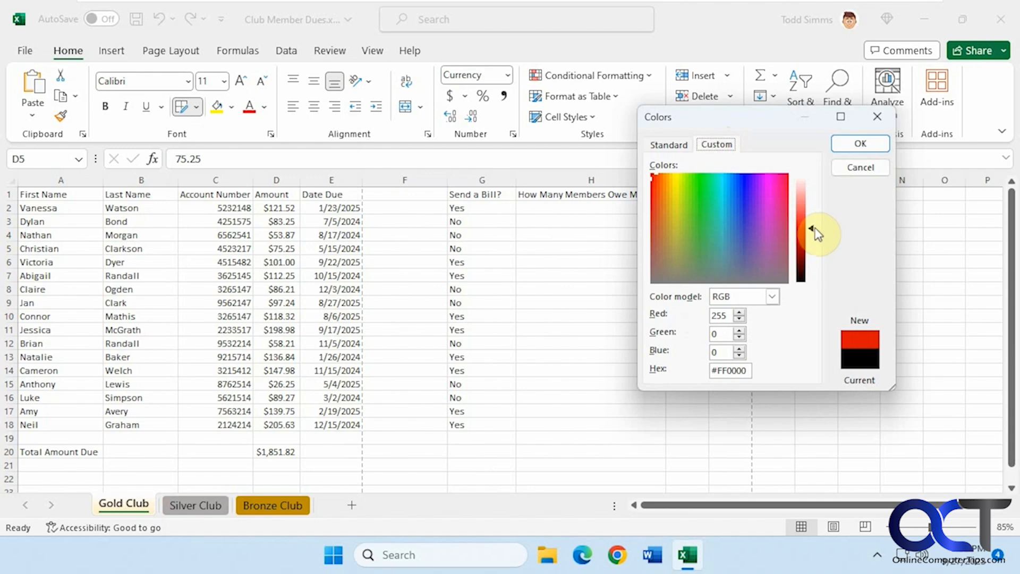
left_click_drag(816, 234, 815, 208)
left_click(720, 235)
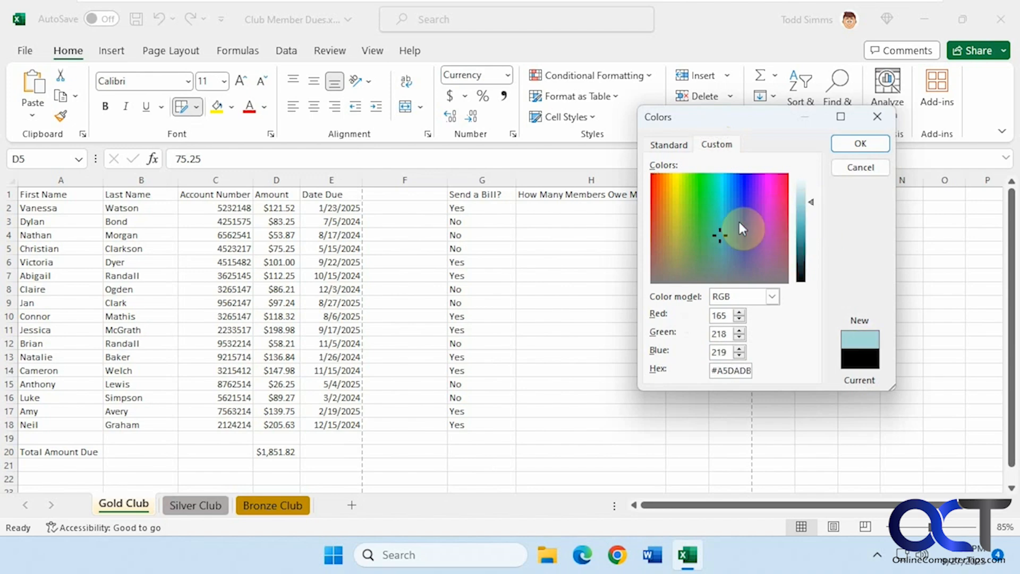
left_click(743, 221)
left_click_drag(813, 205, 816, 243)
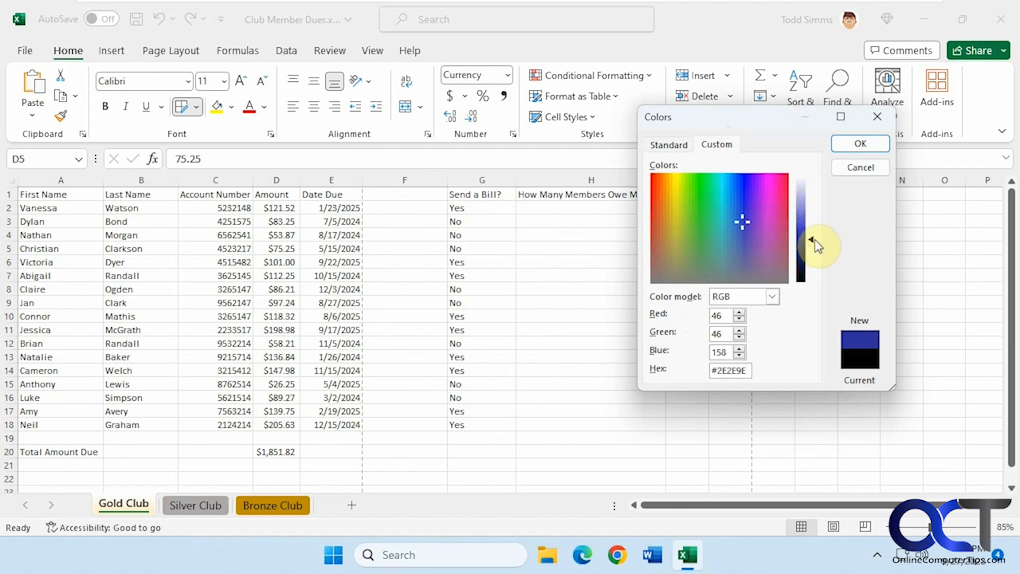
left_click(859, 168)
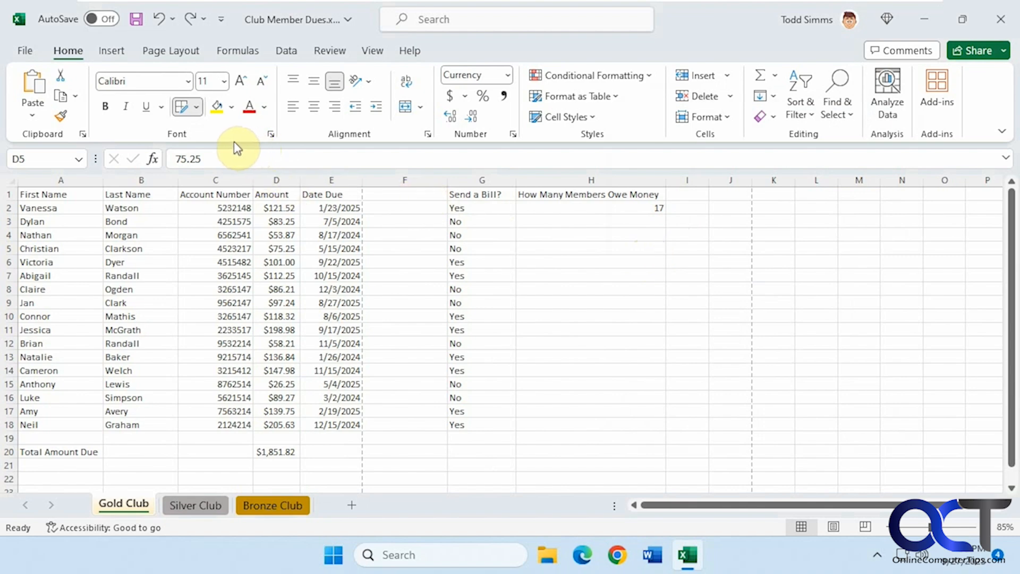
Review the available border line styles and the Format Cells border settings without changing anything.
left_click(197, 107)
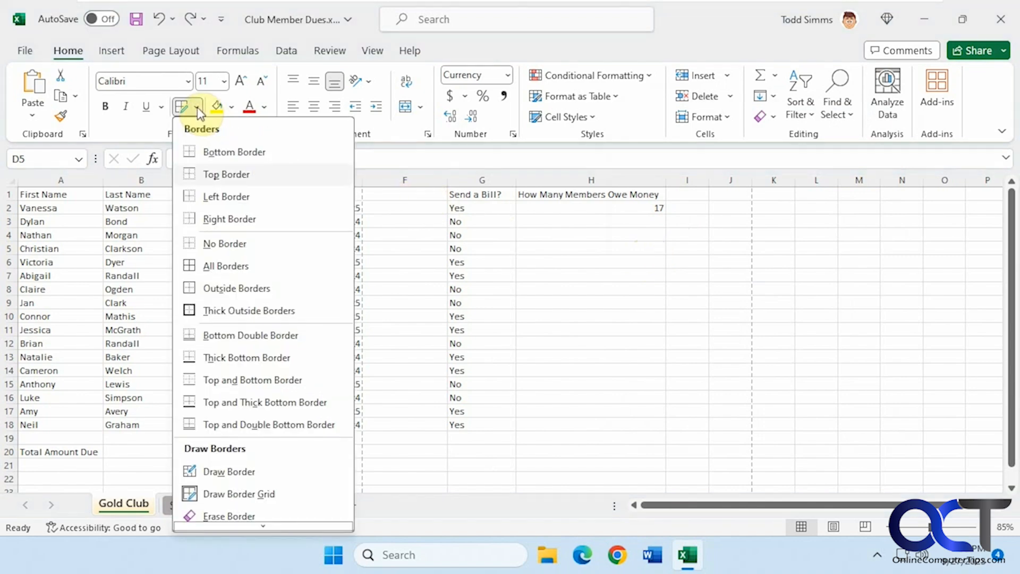
scroll(239, 327, "down", 1)
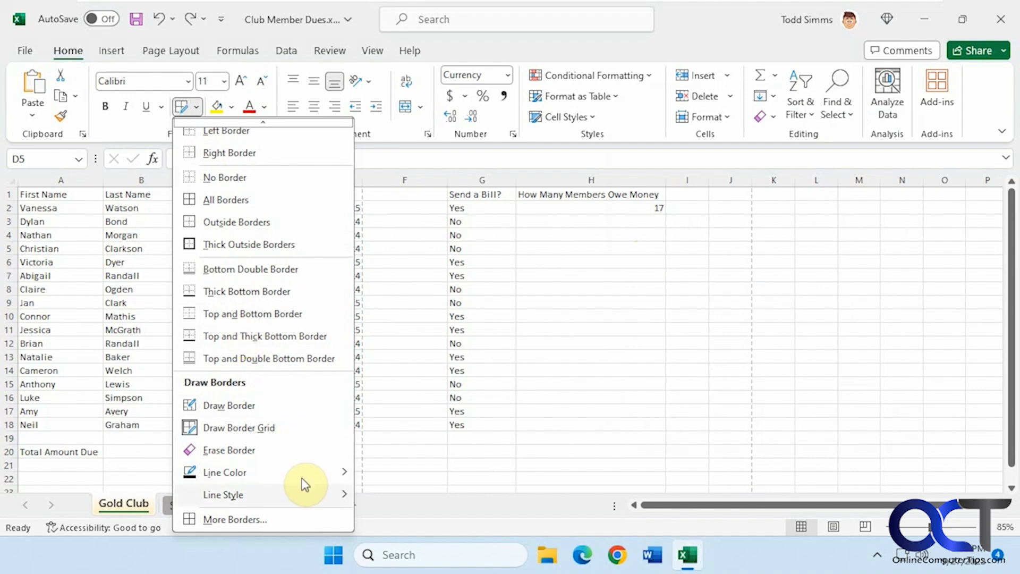
mouse_move(307, 493)
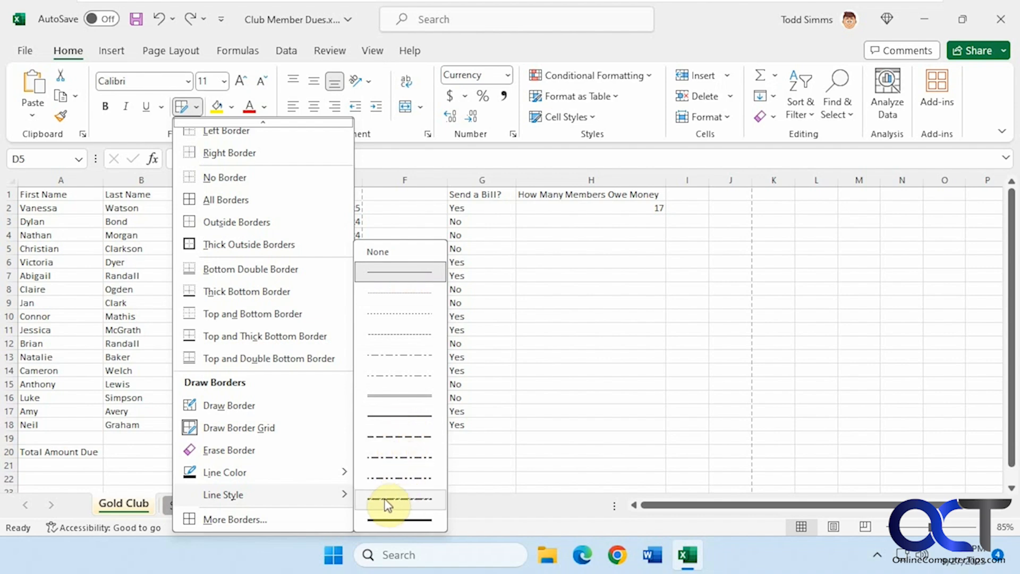
left_click(264, 519)
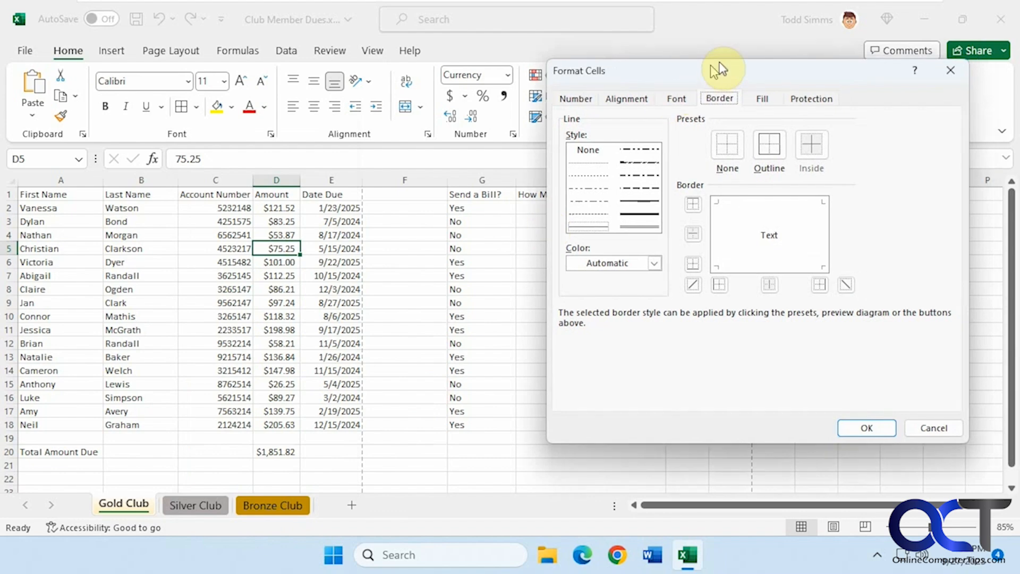
left_click_drag(712, 67, 650, 86)
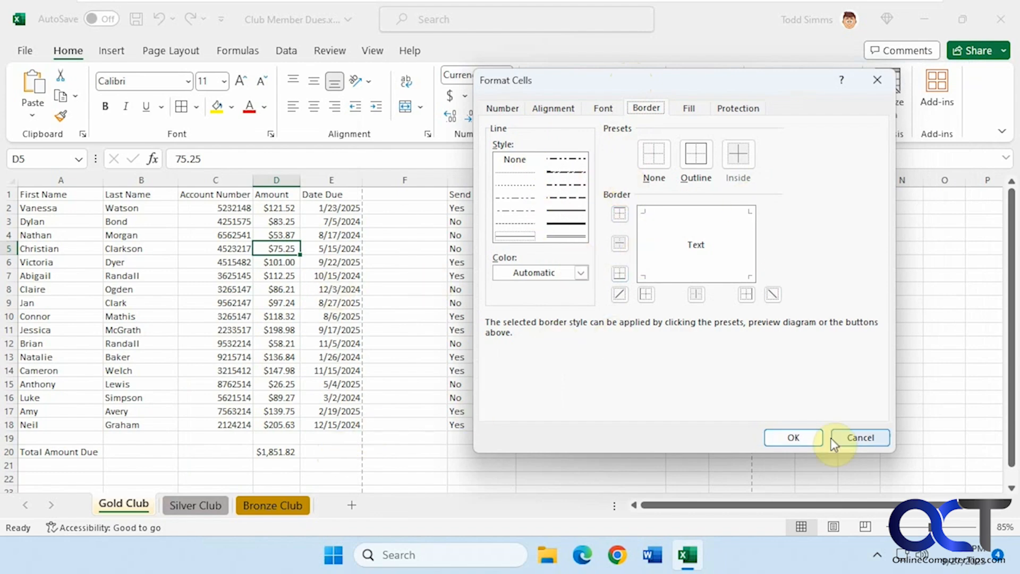
left_click(845, 437)
Set the outer edges of C4:E10 to a slanted dash-dot border in the automatic color through Format Cells.
left_click_drag(205, 228, 330, 317)
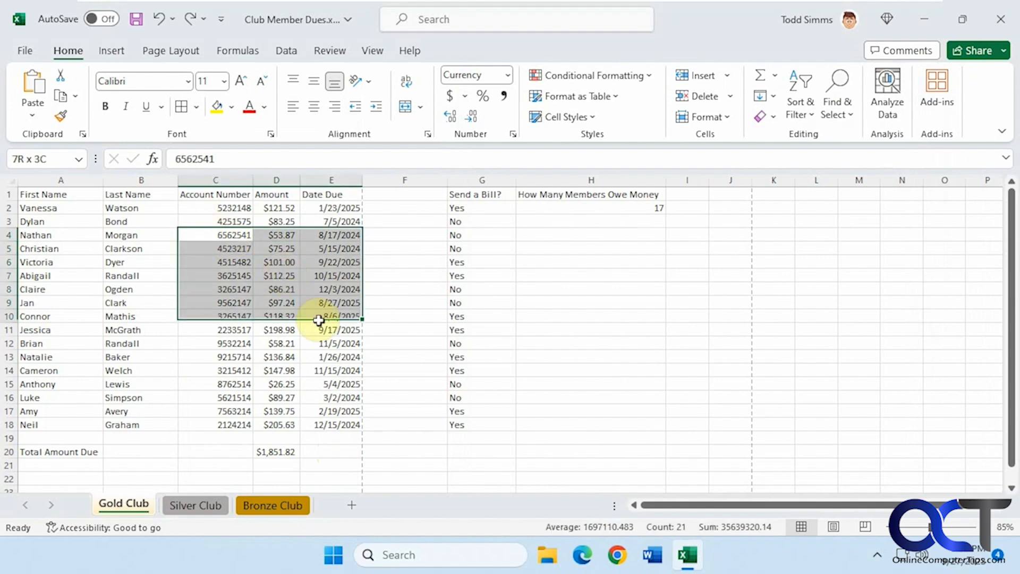
left_click(196, 107)
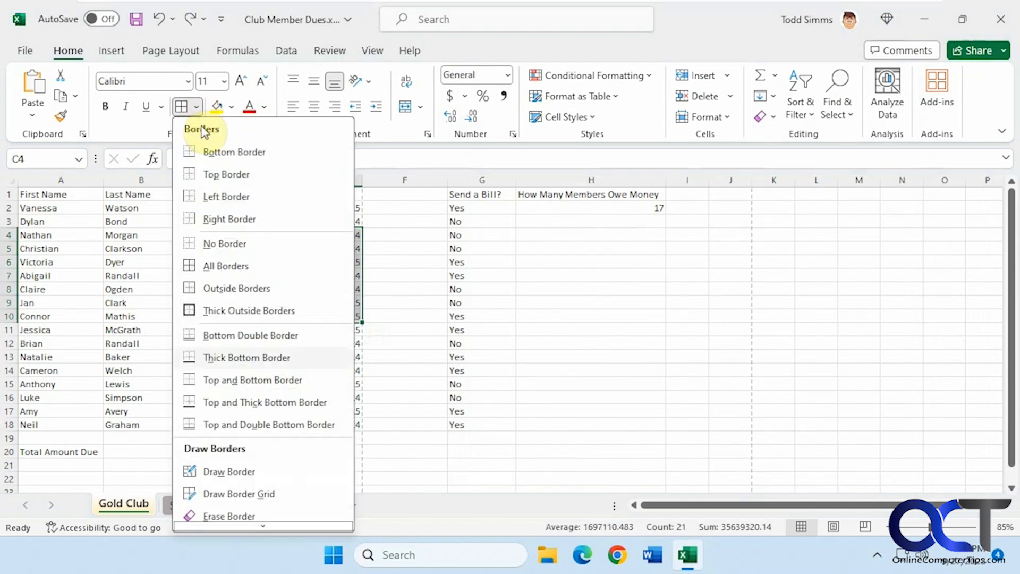
scroll(261, 452, "down", 3)
left_click(259, 521)
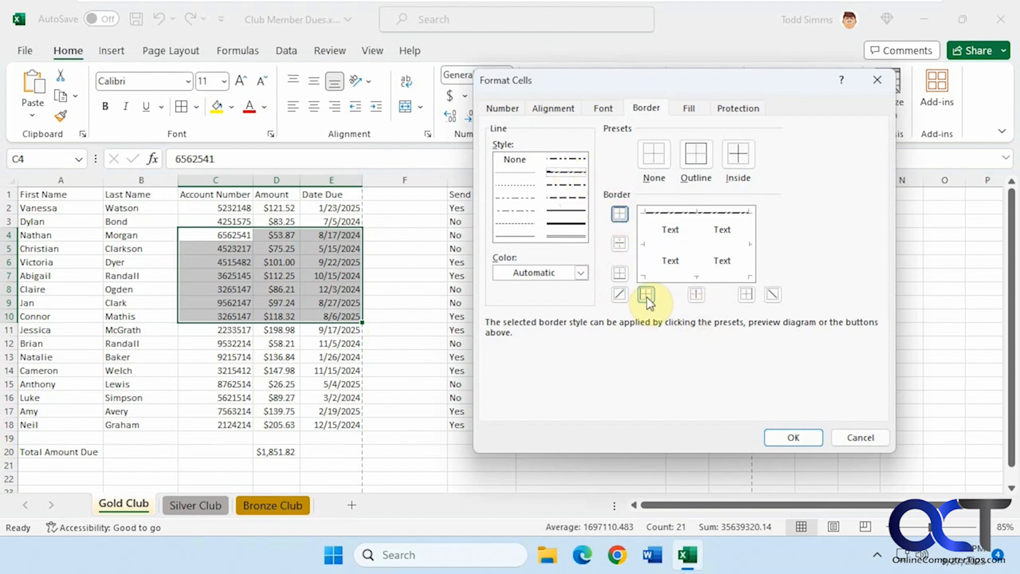
left_click(620, 273)
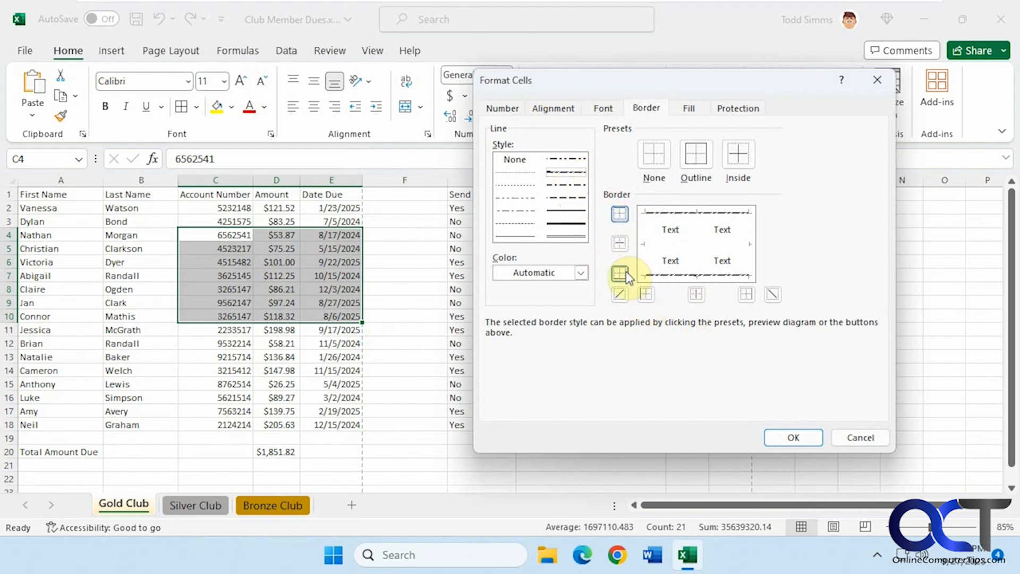
left_click(646, 295)
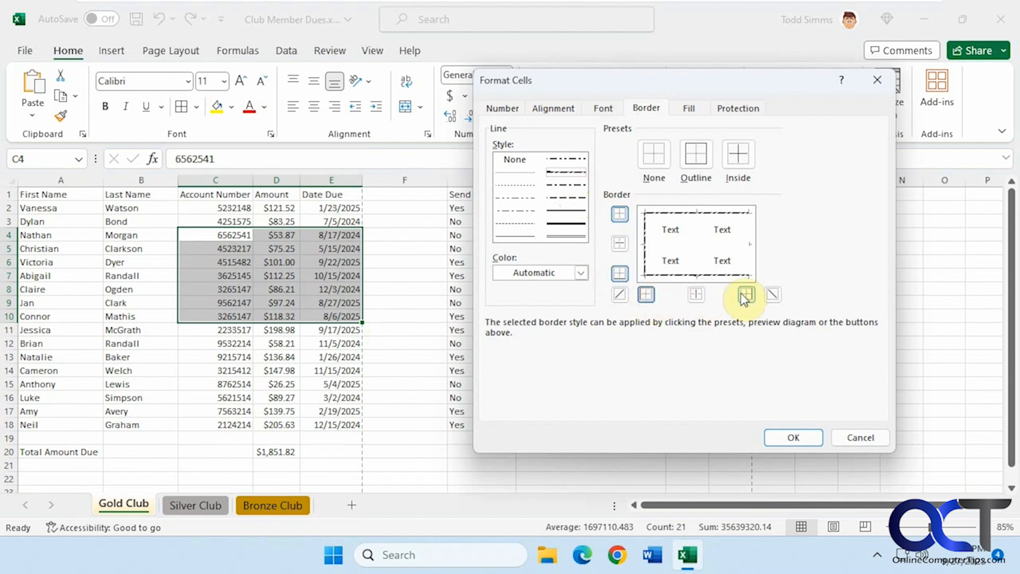
Add red slanted dash-dot inside borders, horizontal and vertical without diagonals, to C4:E10 and apply the border settings.
left_click(583, 274)
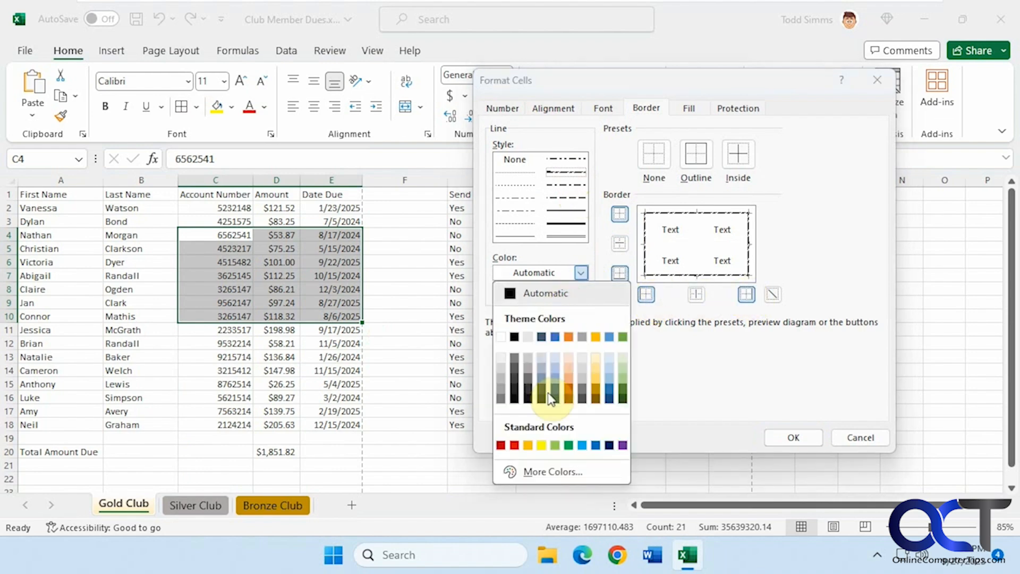
left_click(514, 447)
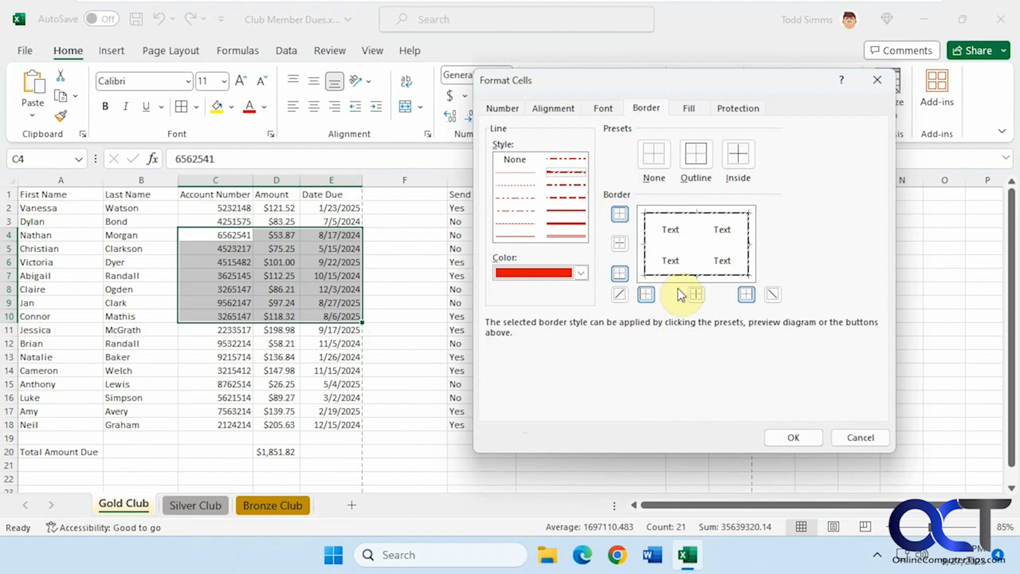
left_click(621, 244)
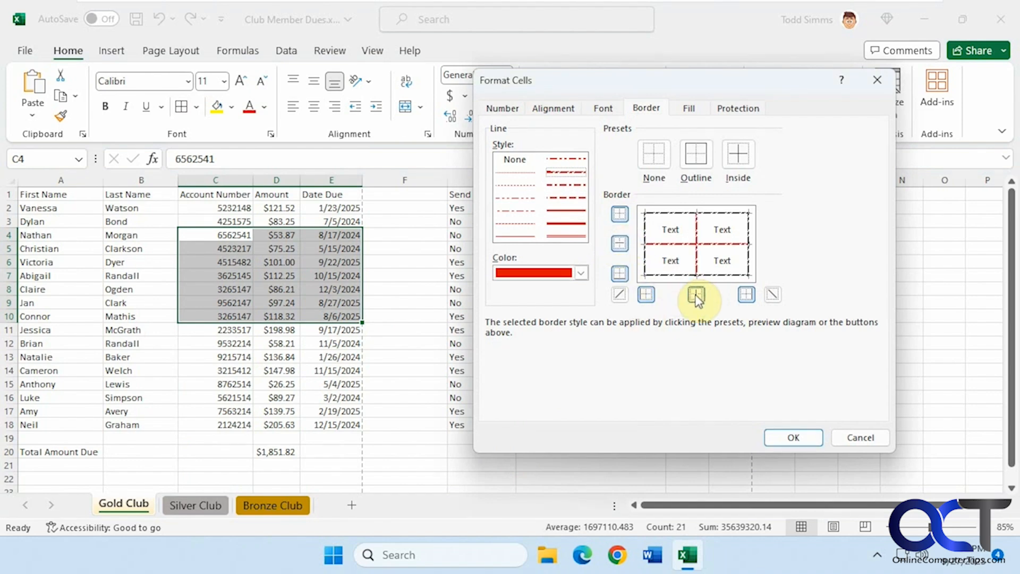
left_click(773, 294)
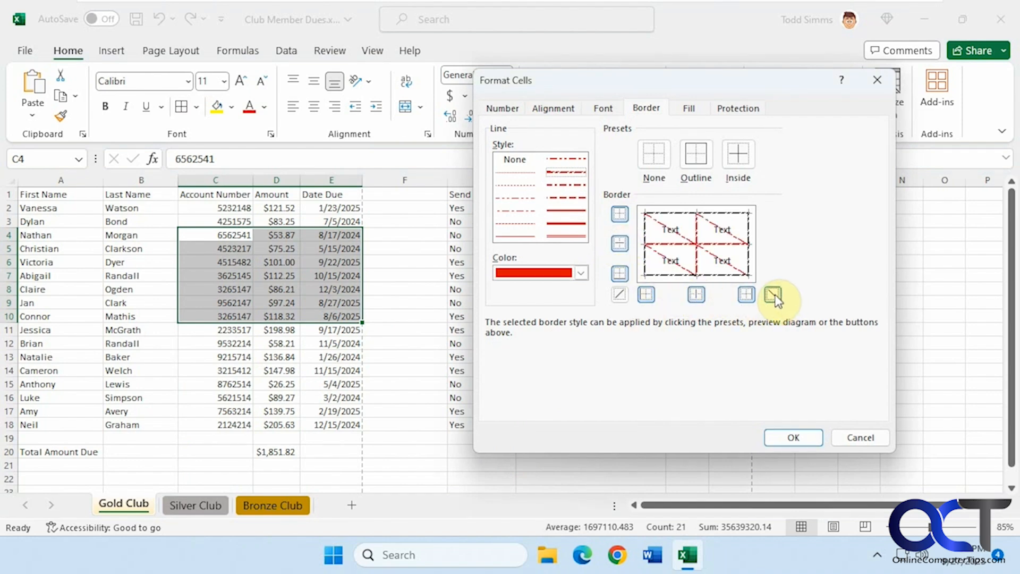
left_click(774, 294)
left_click(796, 437)
left_click(650, 330)
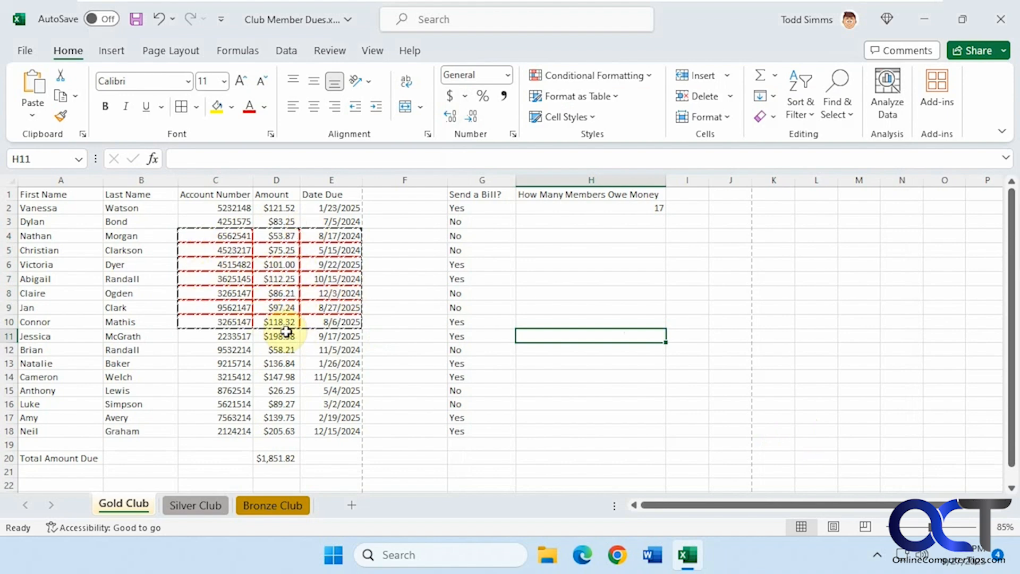
Undo the slanted dash-dot borders applied to C4:E10.
key("ctrl+z")
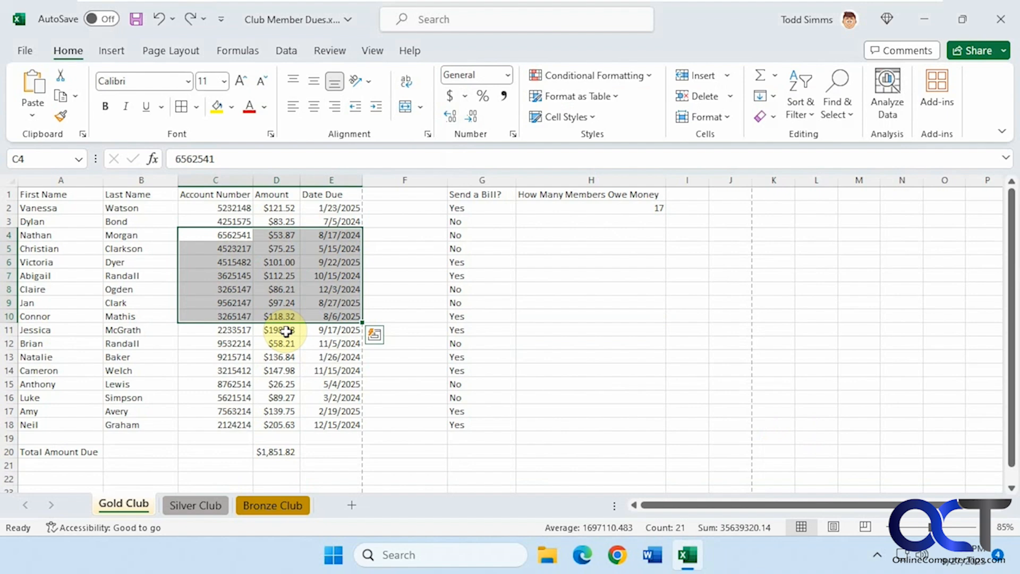
left_click(256, 294)
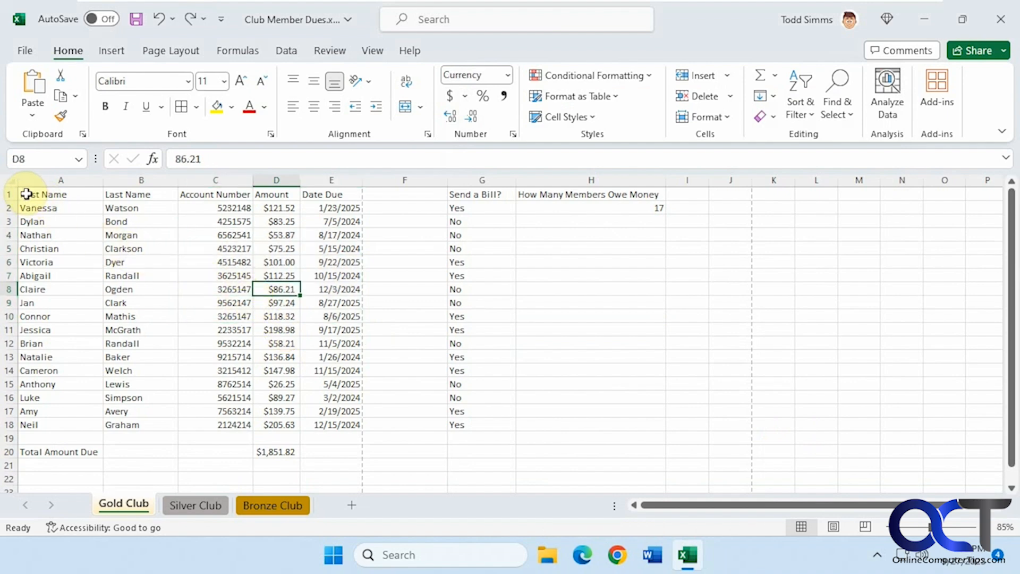
Review the Format Cells border settings for A1:E13 and leave them without applying changes.
left_click_drag(25, 195, 351, 358)
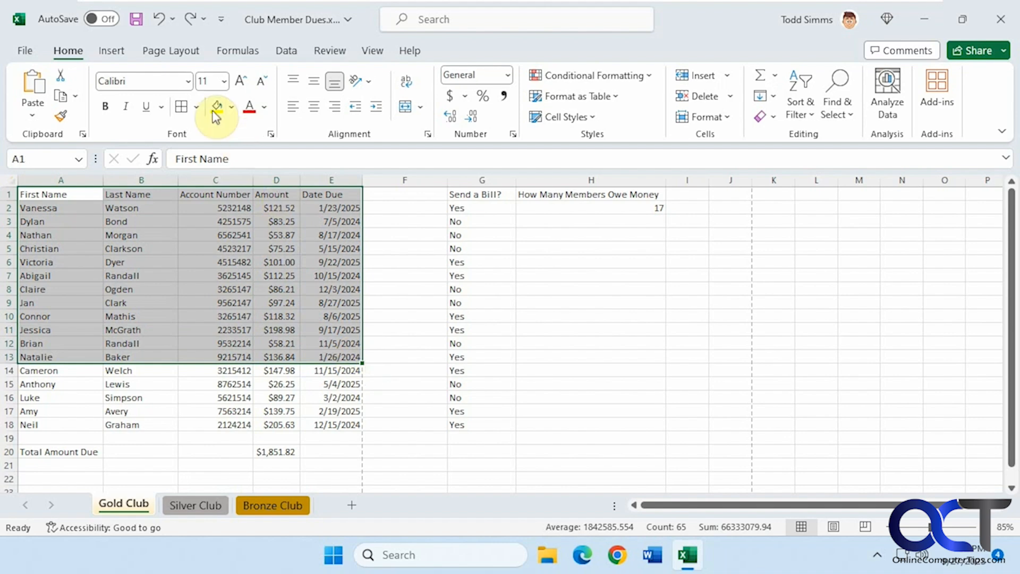
left_click(196, 107)
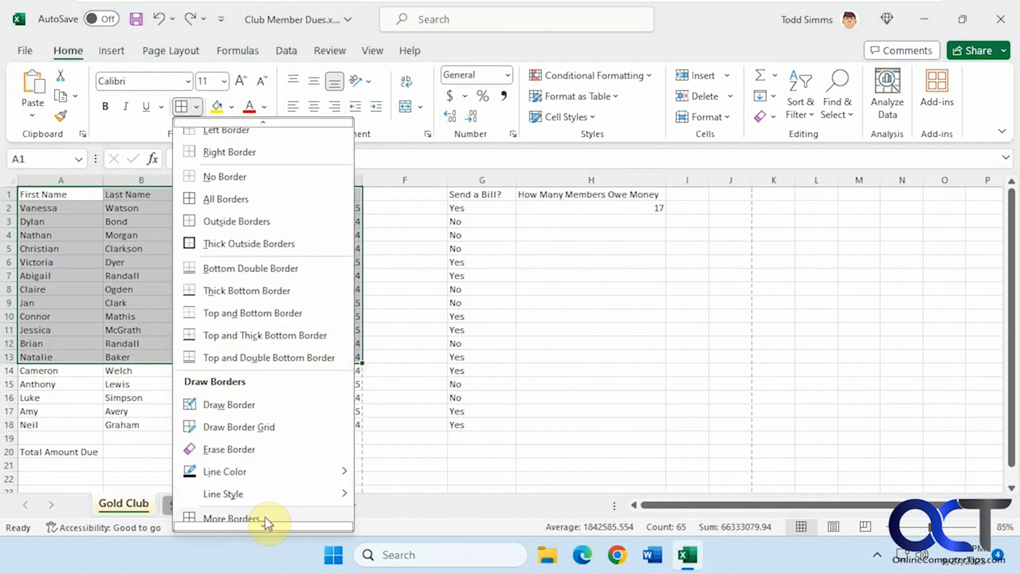
left_click(253, 520)
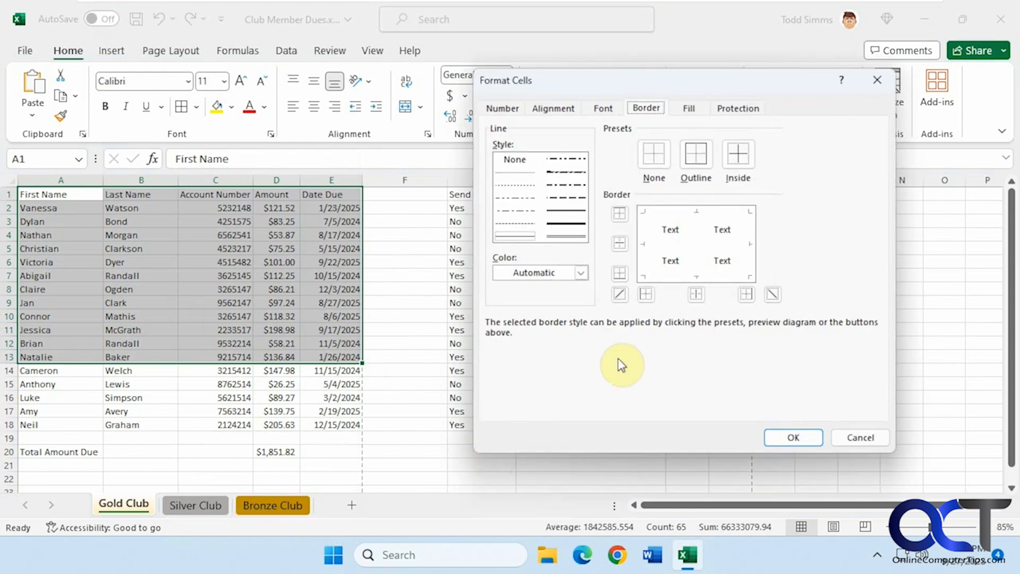
left_click(859, 438)
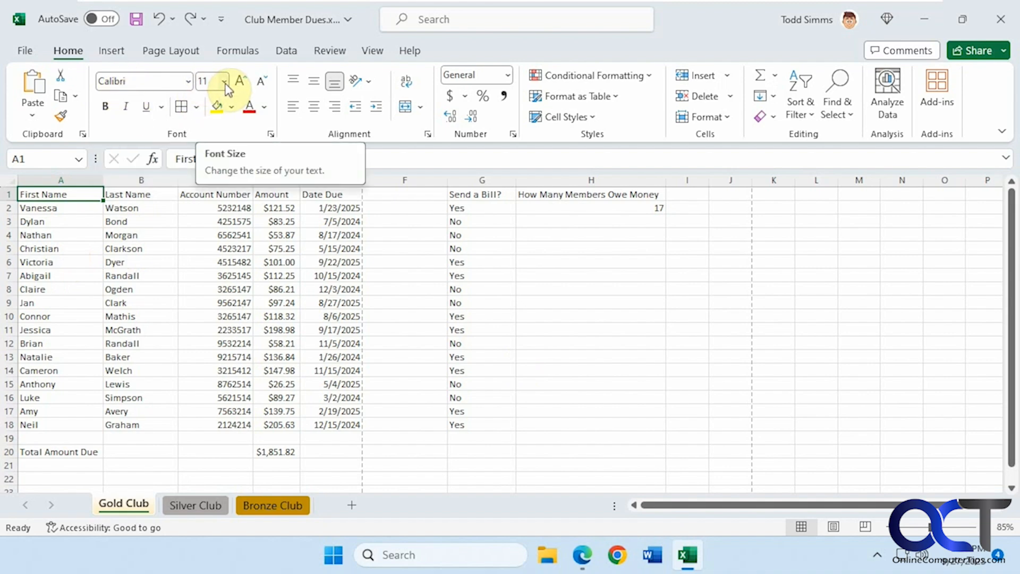
Try entering the sample text xcv in cell I7.
left_click(688, 275)
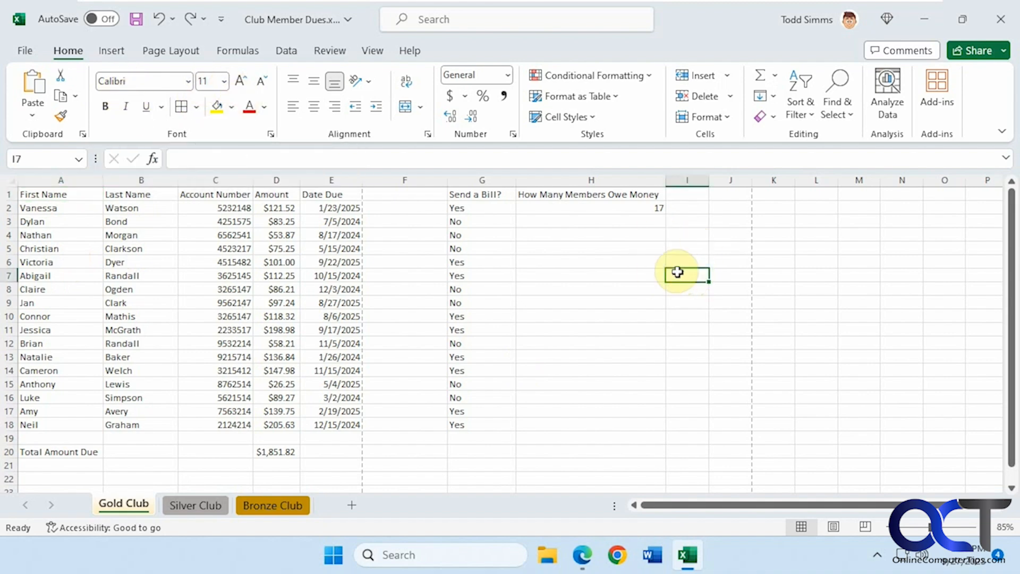
type("xcv")
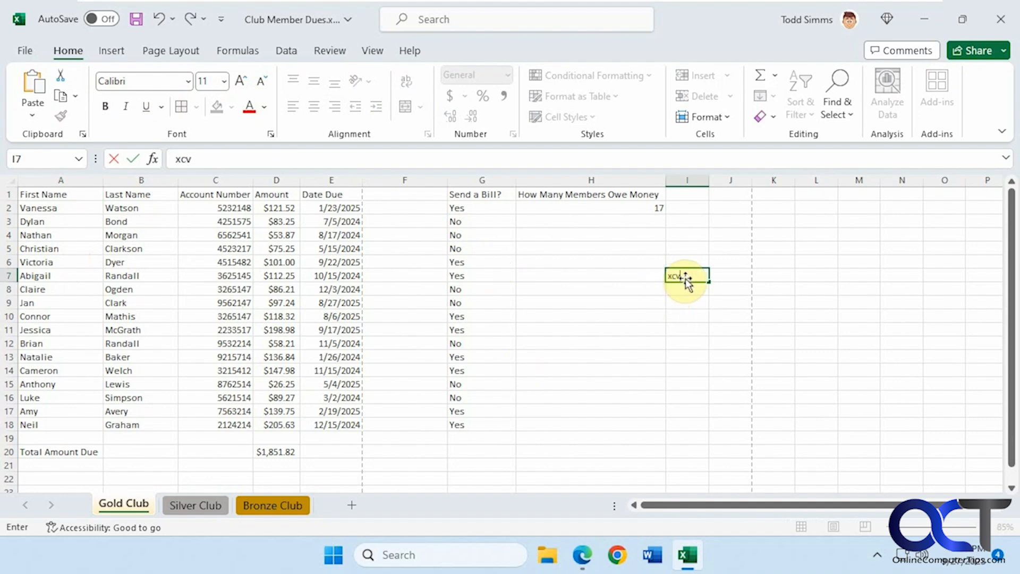
Select the header range A1:H1 as one continuous block, then clear the selection.
left_click(68, 197)
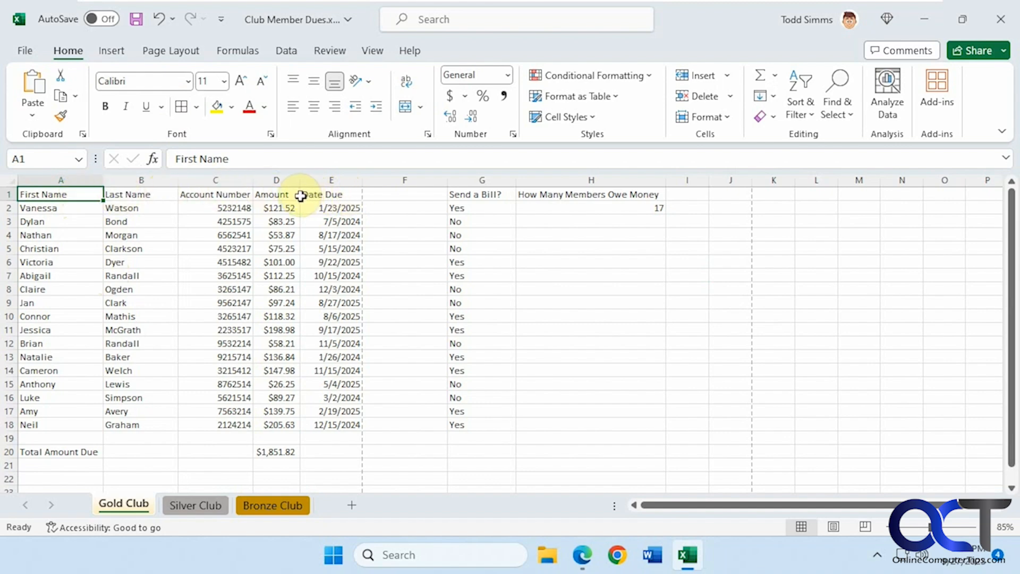
left_click_drag(87, 194, 547, 189)
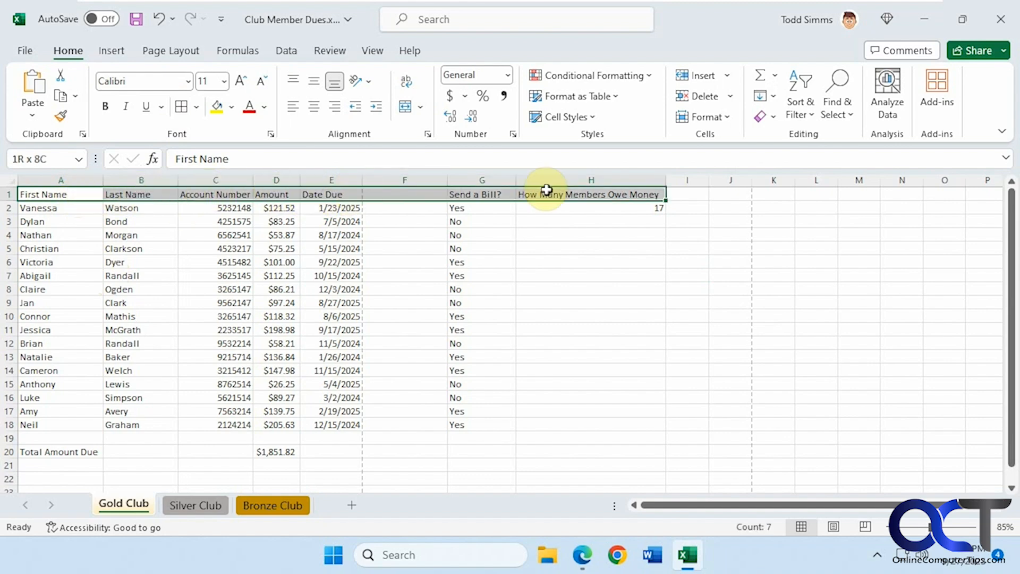
left_click(620, 246)
Select only the filled header cells in row 1, A1:E1, G1 and H1, as a non-adjacent selection.
left_click(610, 195)
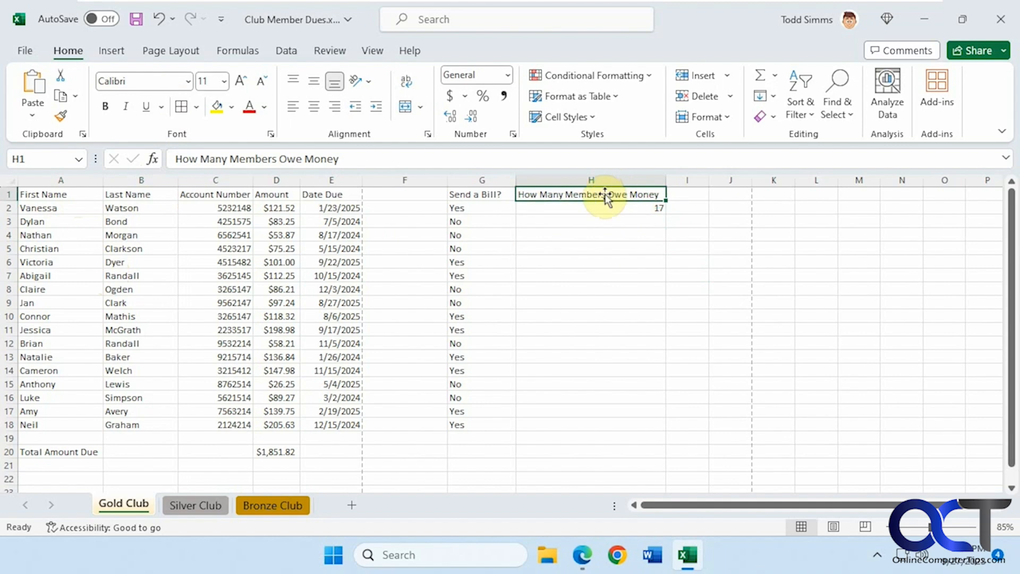
left_click(482, 194, "ctrl")
left_click(332, 195, "ctrl")
left_click(253, 195, "ctrl")
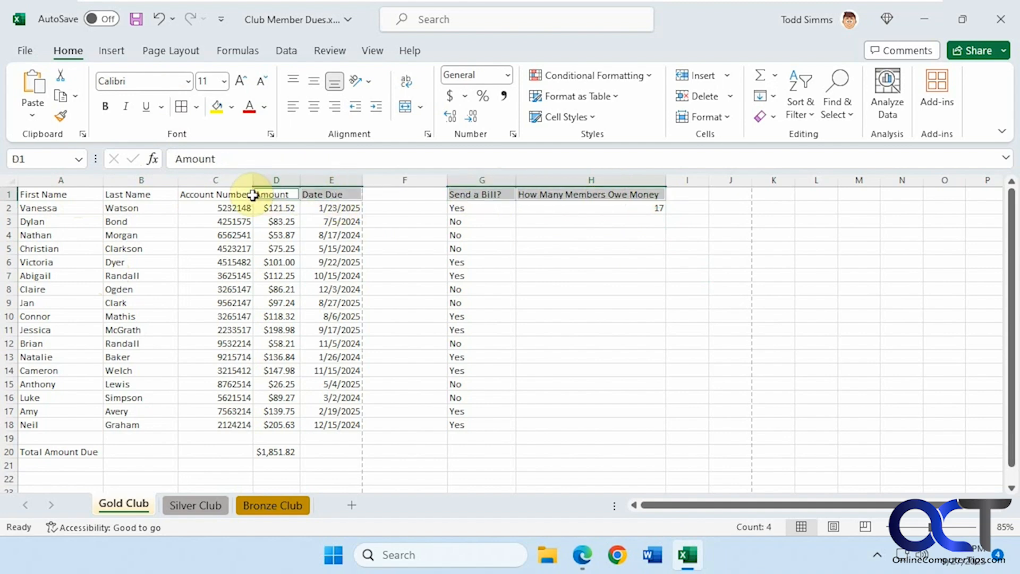
left_click(216, 194, "ctrl")
left_click(141, 194, "ctrl")
left_click(75, 194, "ctrl")
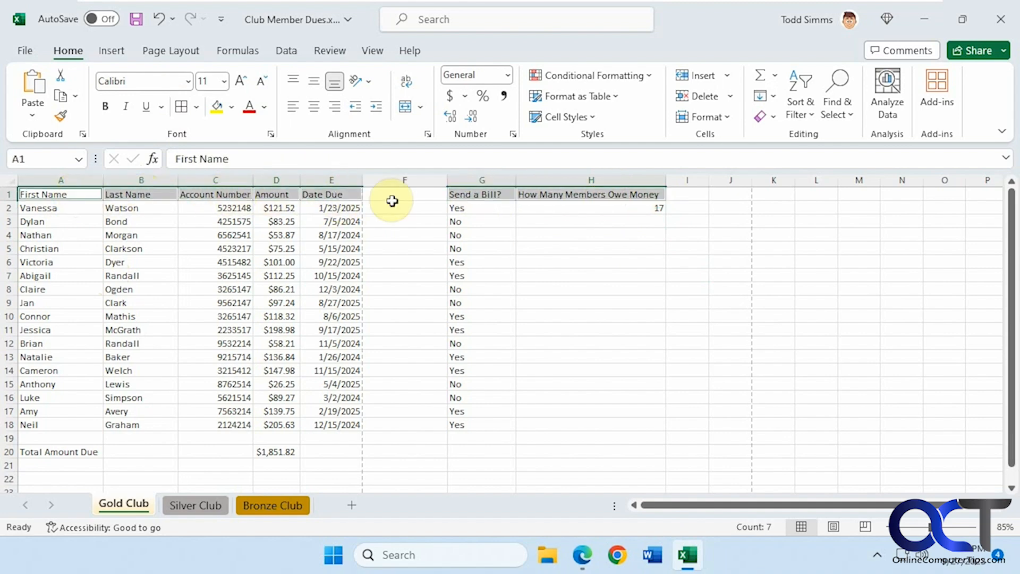
Delete the empty column F between Date Due and Send a Bill?
left_click(233, 209)
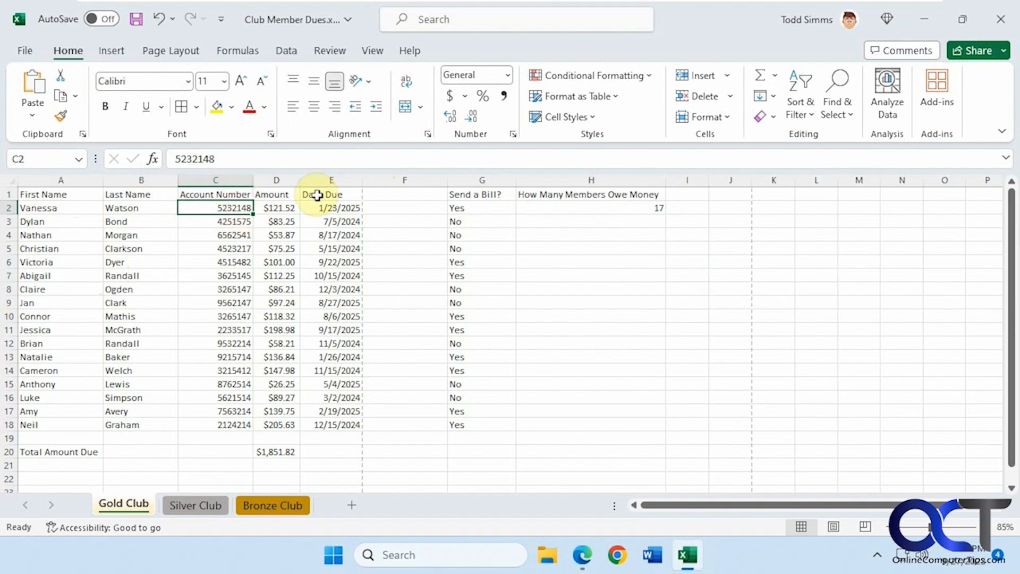
right_click(404, 180)
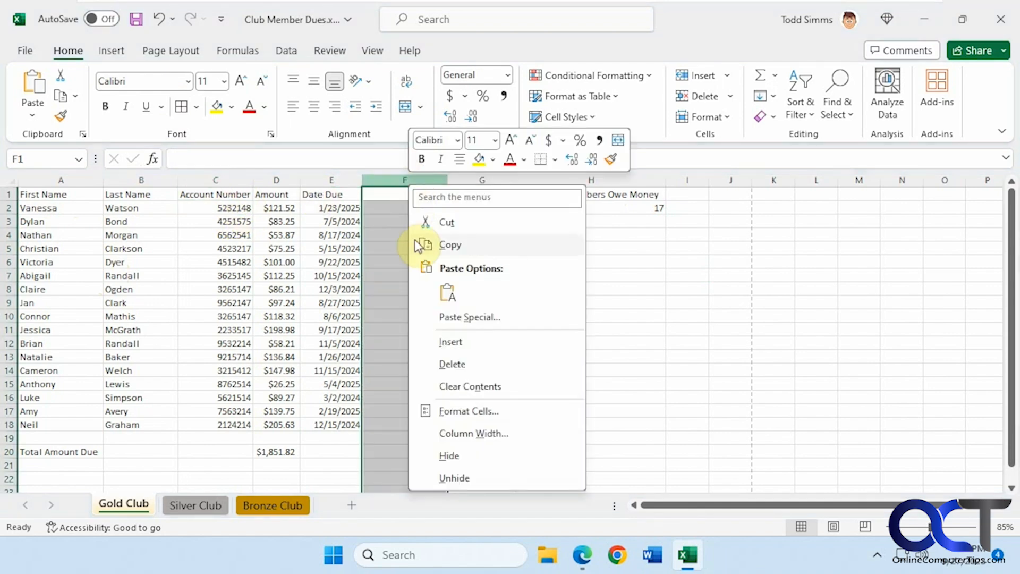
left_click(447, 363)
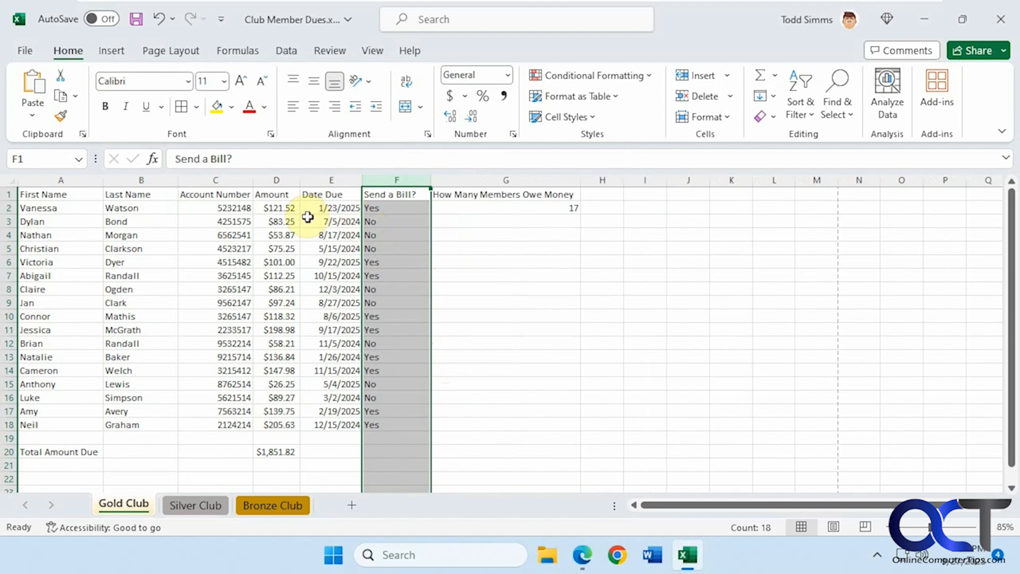
Select the entire row 1, and as an alternative only the header cells A1:G1.
left_click(9, 194)
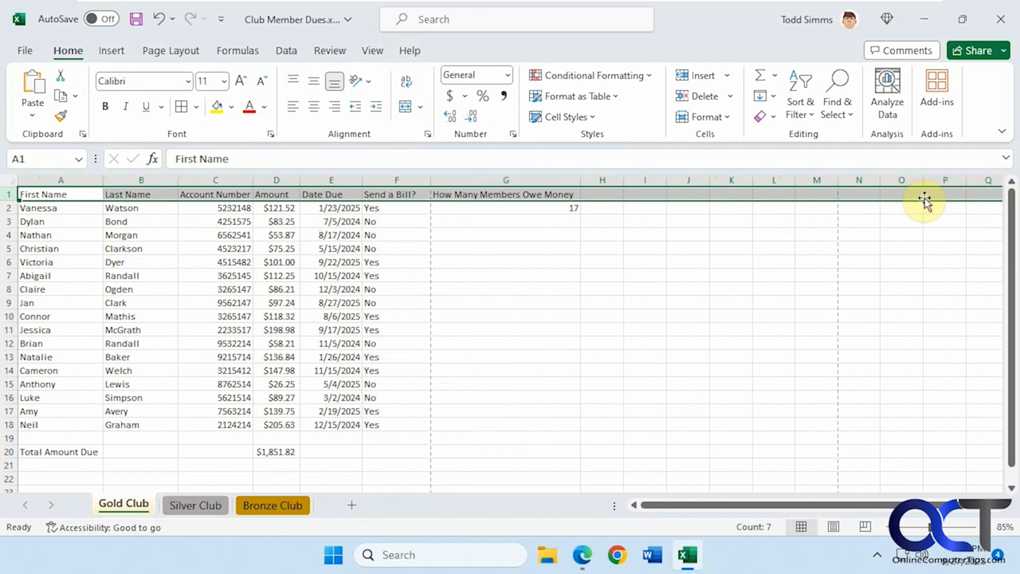
left_click(671, 248)
left_click_drag(572, 199, 18, 192)
Make the whole of header row 1 bold.
left_click(10, 194)
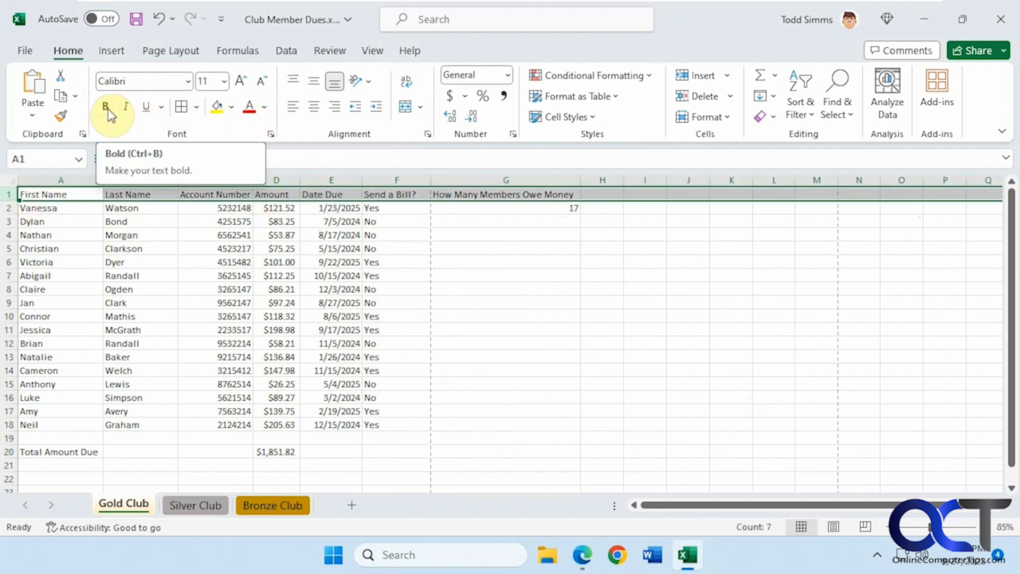
left_click(161, 108)
left_click(162, 108)
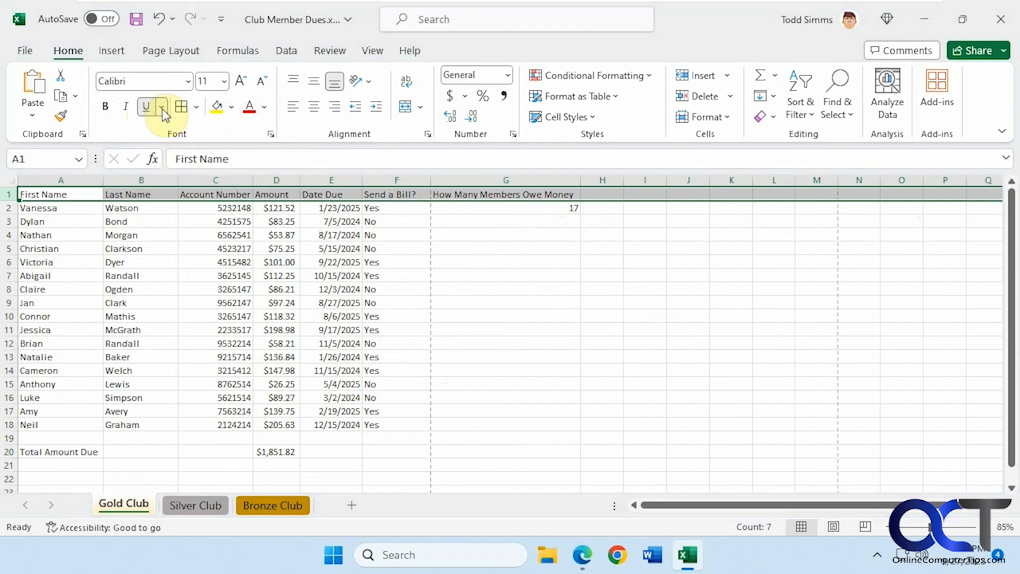
left_click(107, 108)
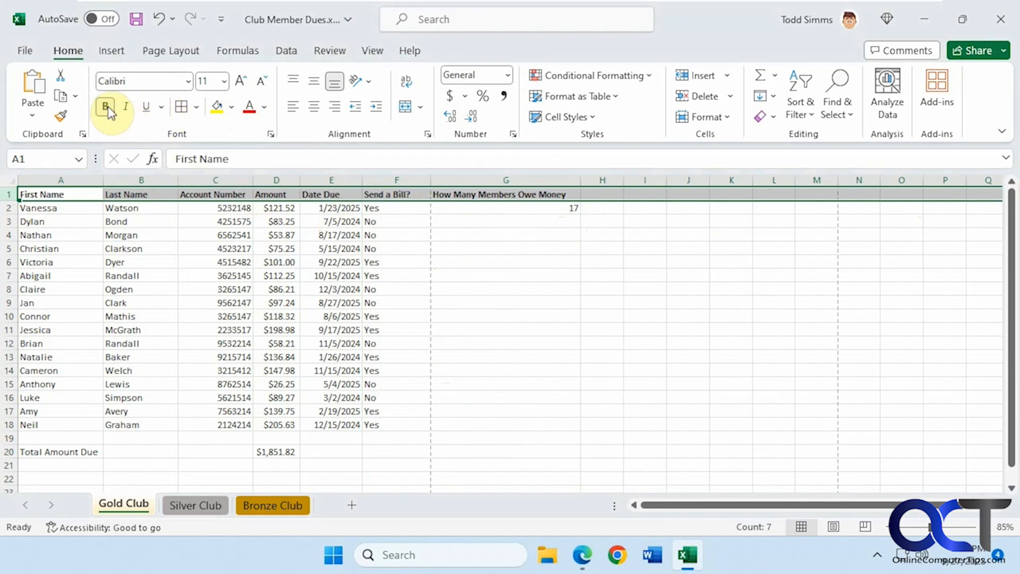
left_click(397, 294)
Enter the test text new in cell I1 to check its bold formatting, and delete it.
left_click(653, 195)
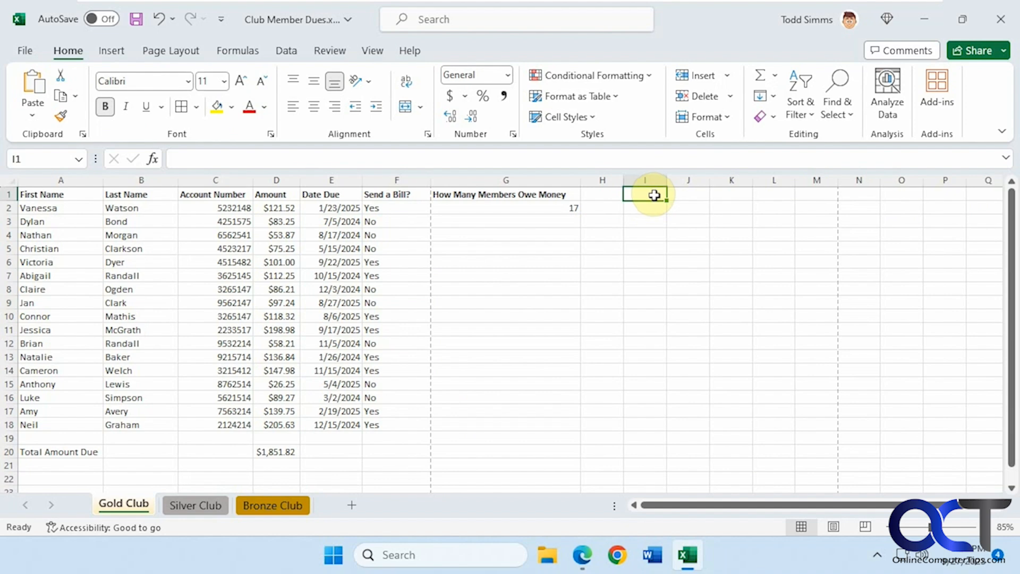
type("new")
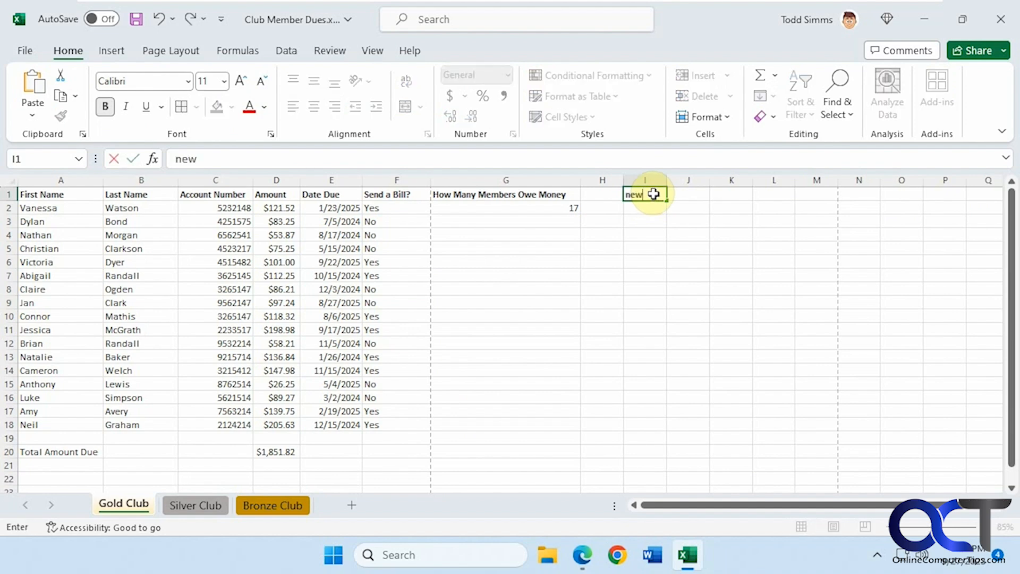
left_click(638, 197)
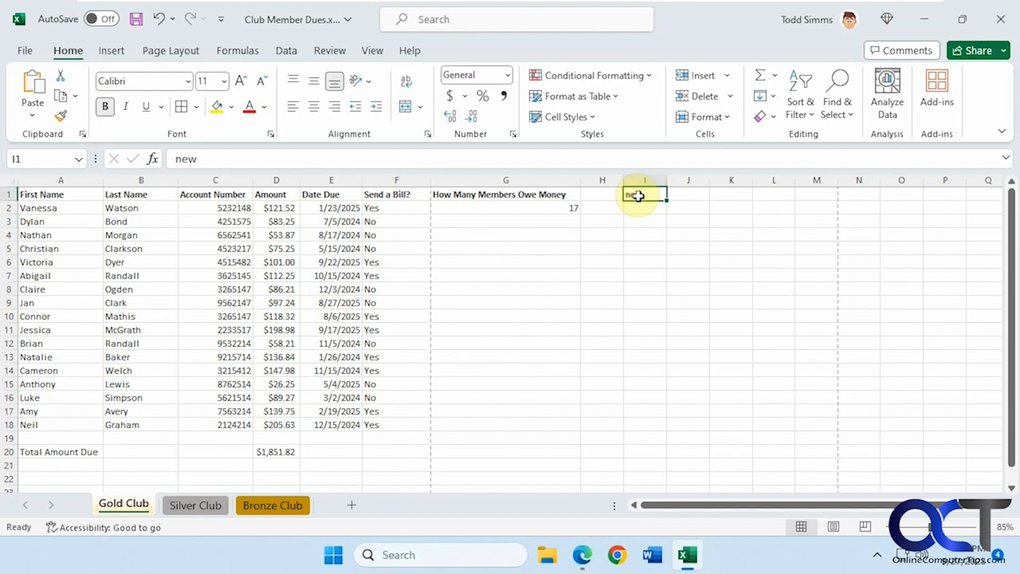
key("Delete")
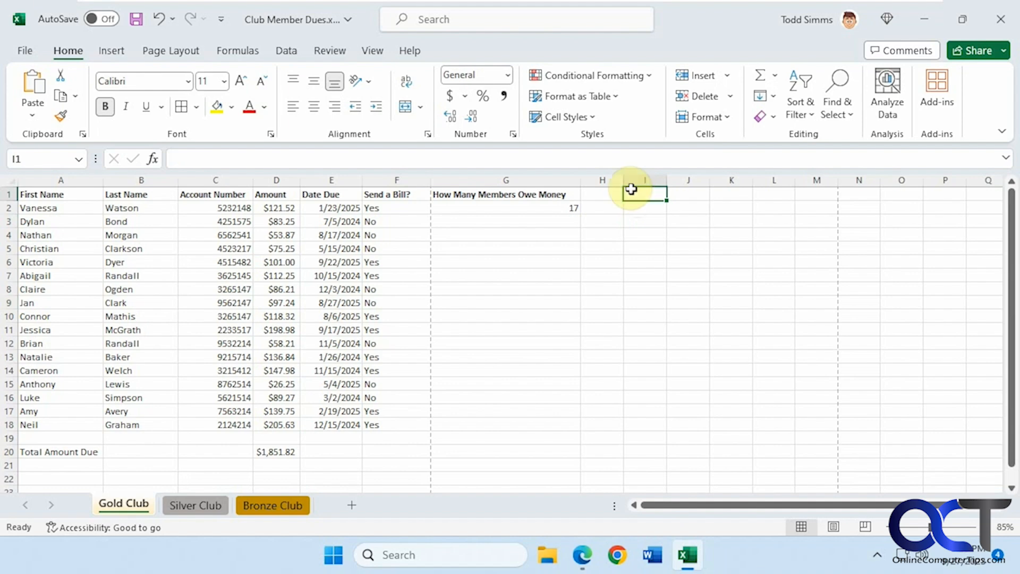
Set the font size of the whole header row 1 to 14.
left_click(71, 193)
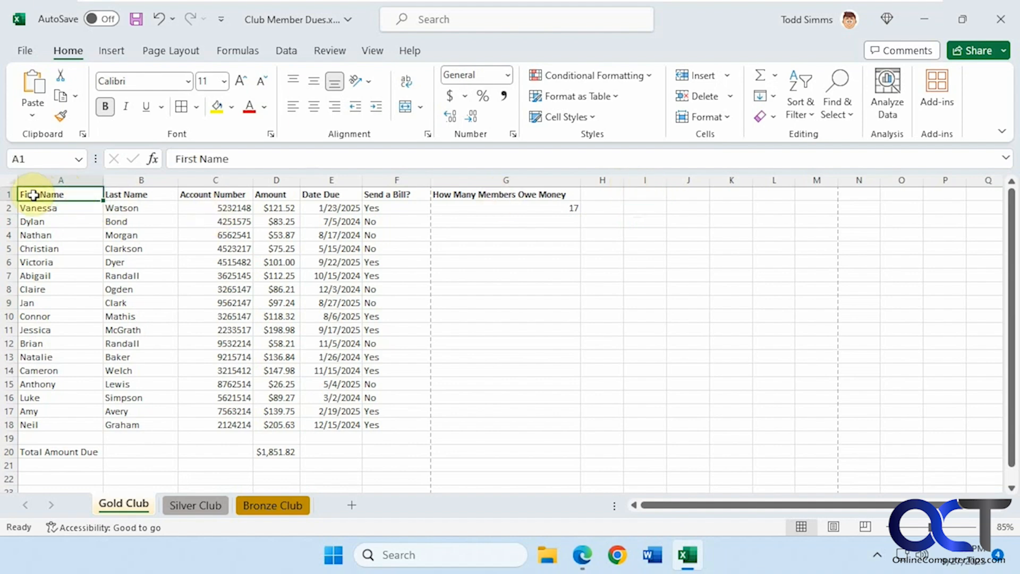
left_click(8, 194)
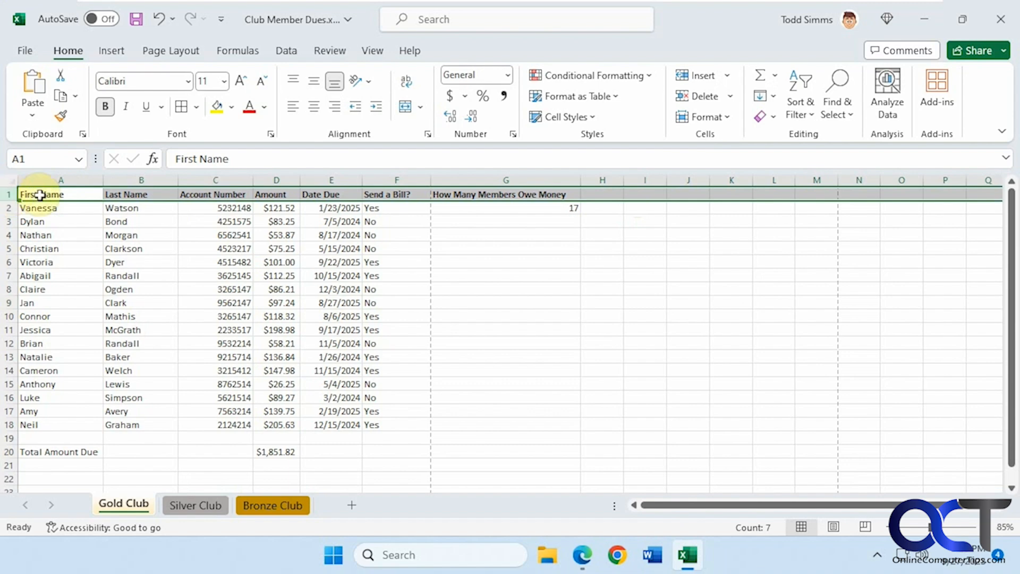
left_click(223, 82)
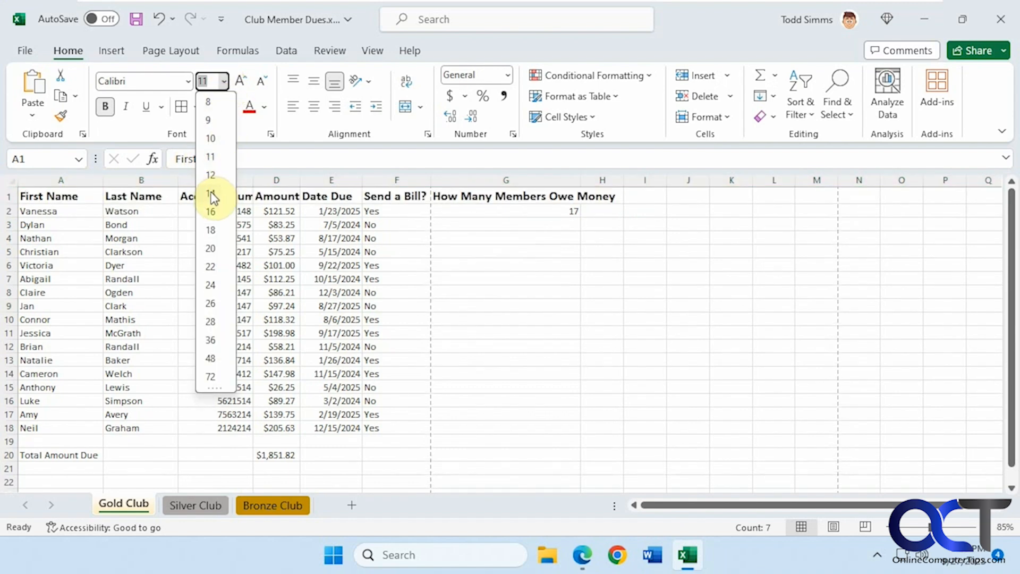
left_click(211, 193)
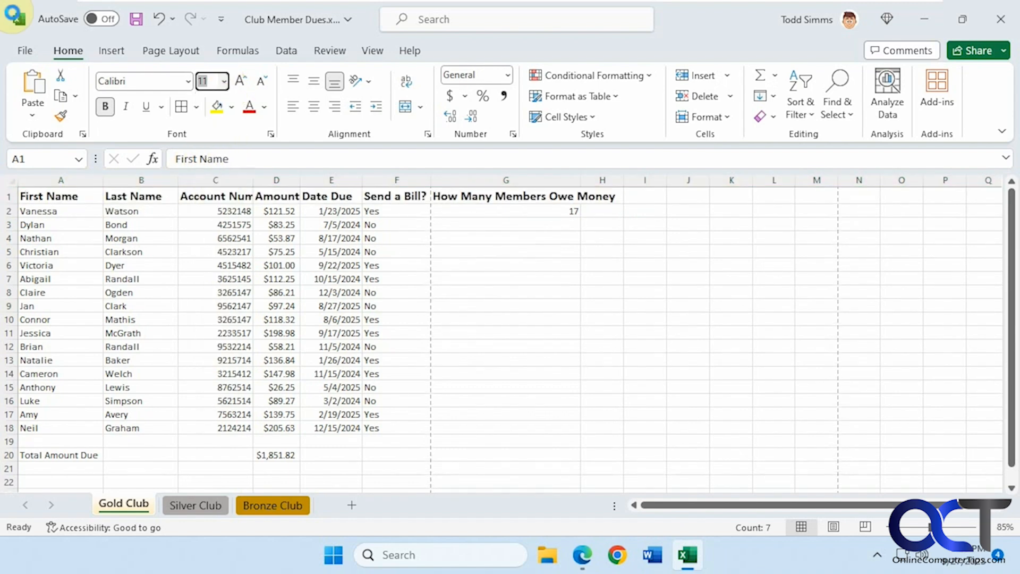
Make the total amount in cell D20 bold.
left_click(239, 263)
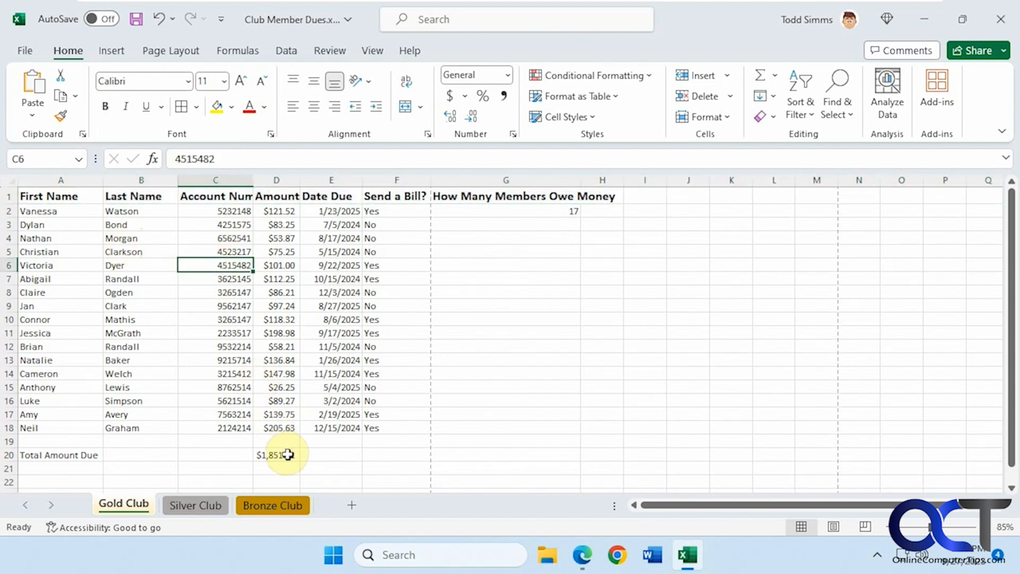
left_click(287, 455)
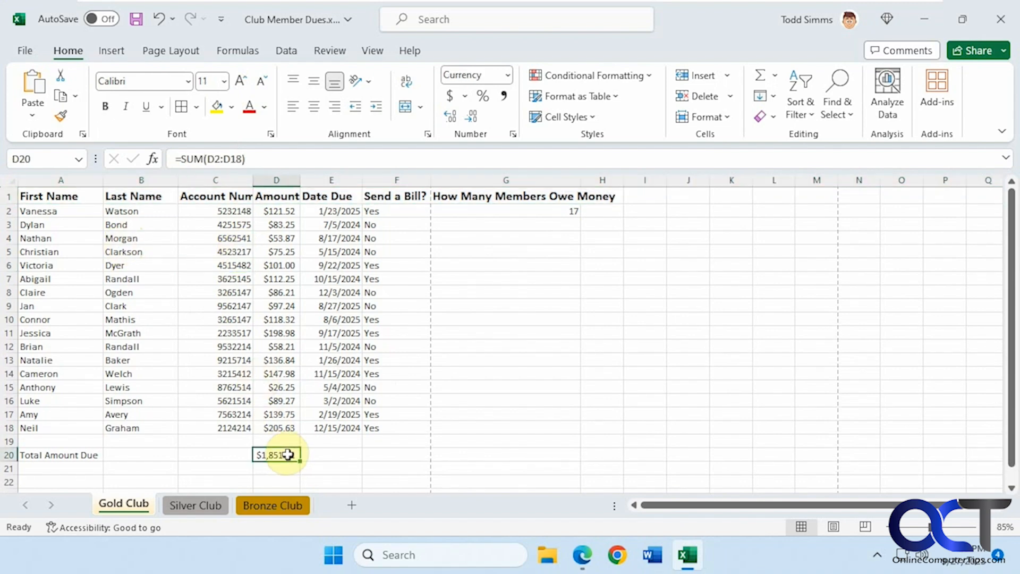
left_click(107, 109)
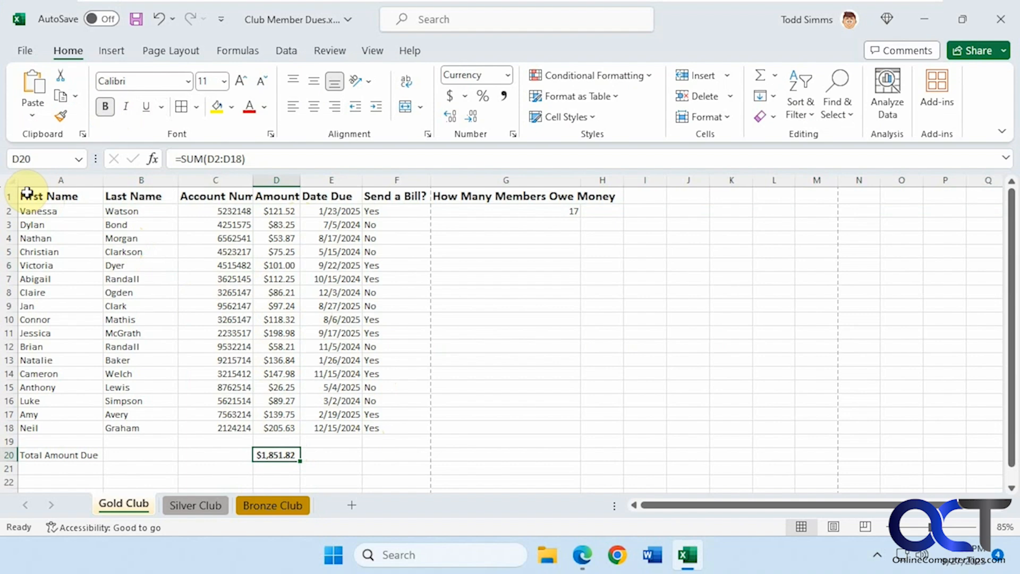
Apply All Borders to the member table range A1:G18.
mouse_move(28, 193)
left_mouse_down()
mouse_move(475, 467)
mouse_move(472, 423)
left_mouse_up()
left_click(196, 107)
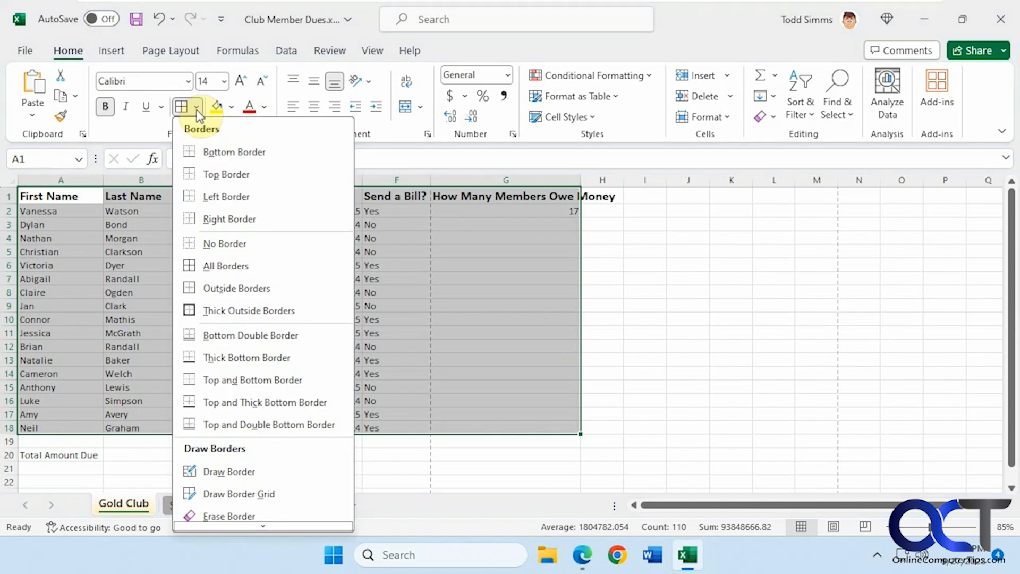
left_click(198, 265)
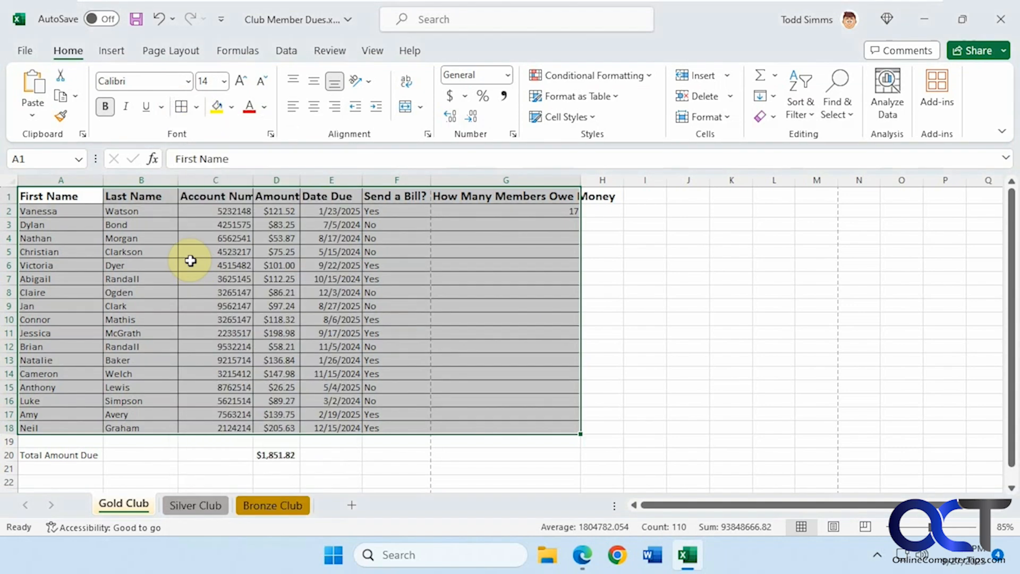
left_click(208, 287)
Apply a Thick Bottom Border to the total row, cells A20:D20.
left_click(80, 456)
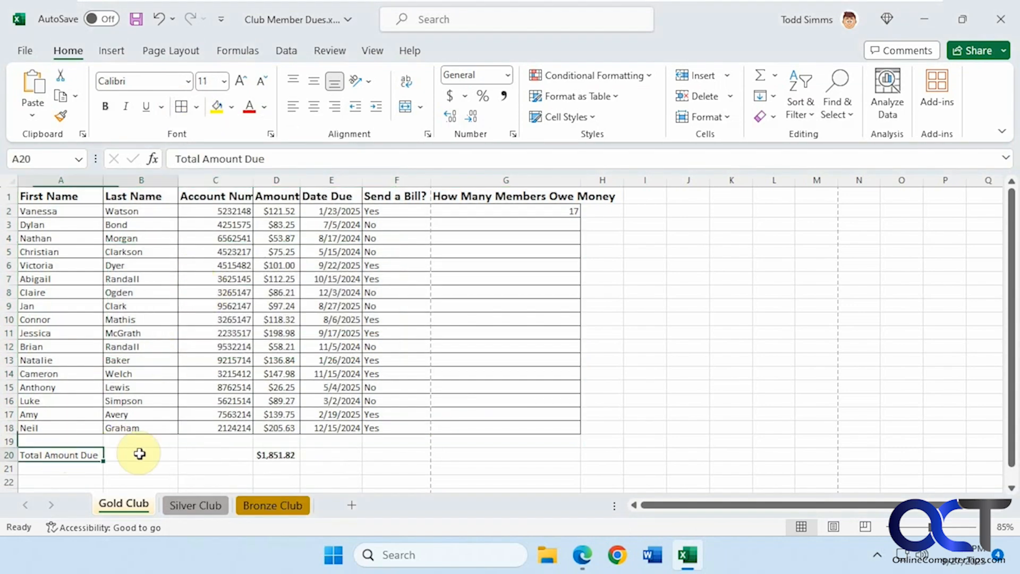
left_click_drag(139, 454, 267, 450)
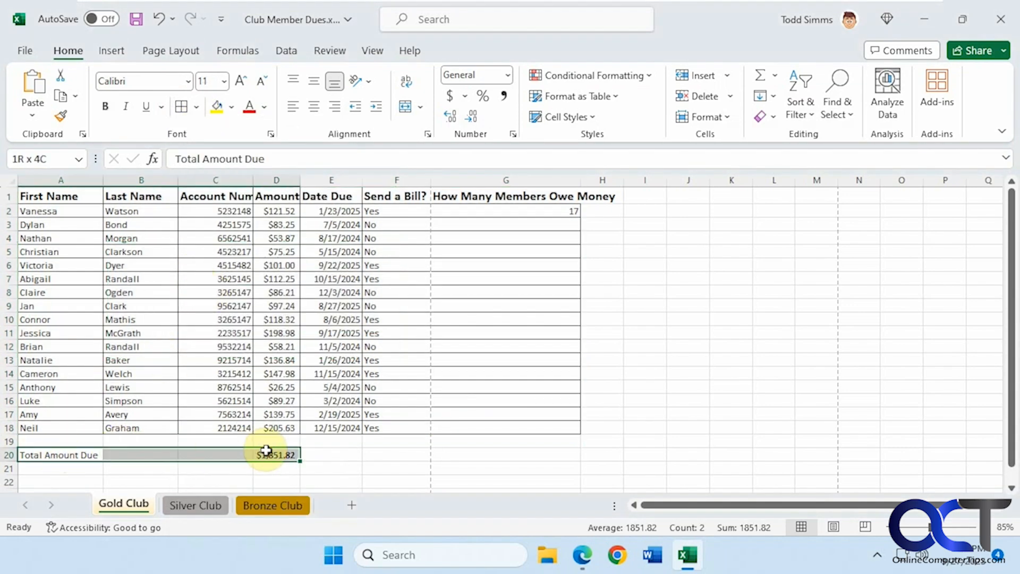
left_click(196, 108)
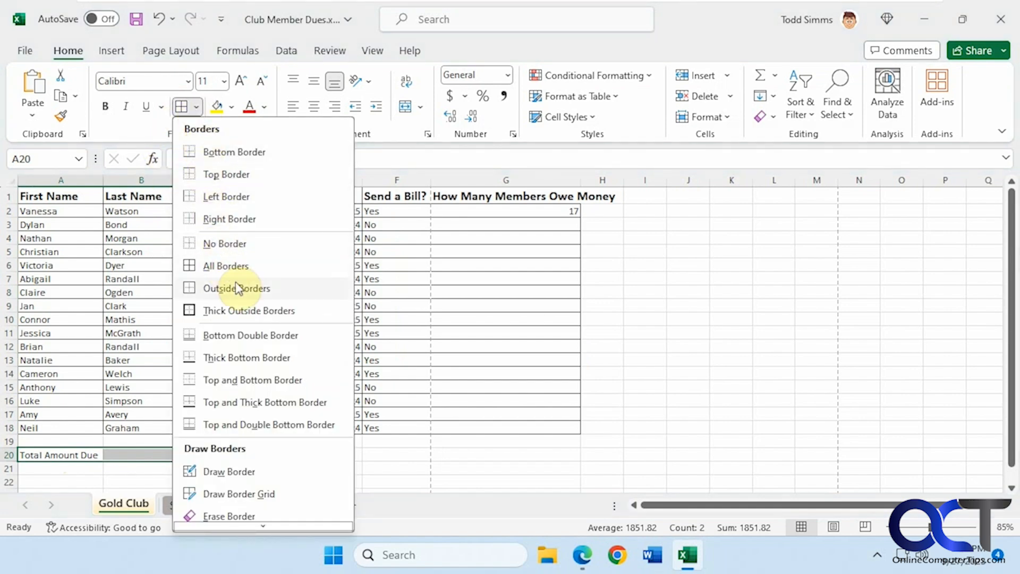
left_click(233, 358)
left_click(217, 334)
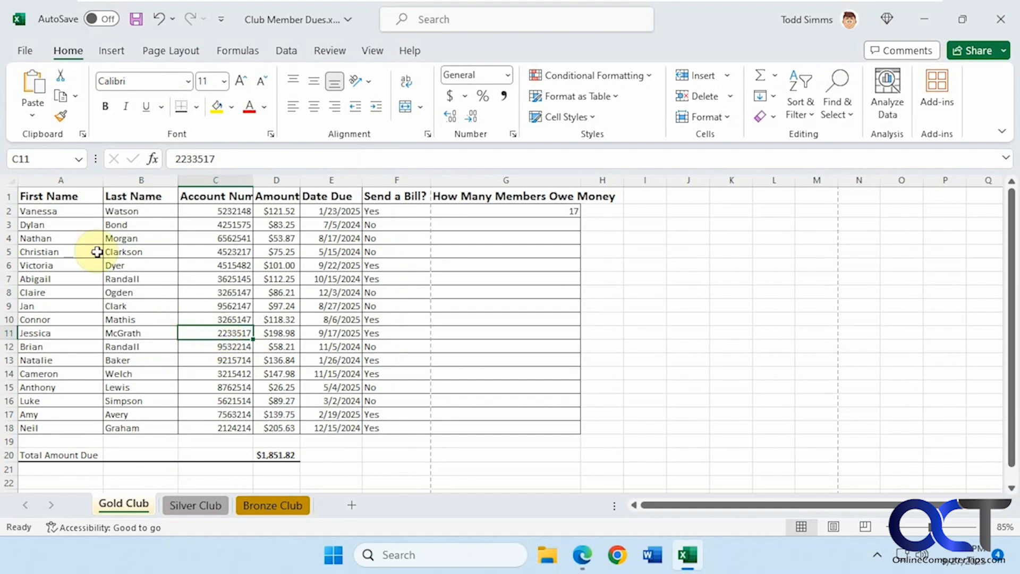
Apply the same Thick Bottom Border to the header cells A1:G1.
left_click_drag(43, 196, 511, 195)
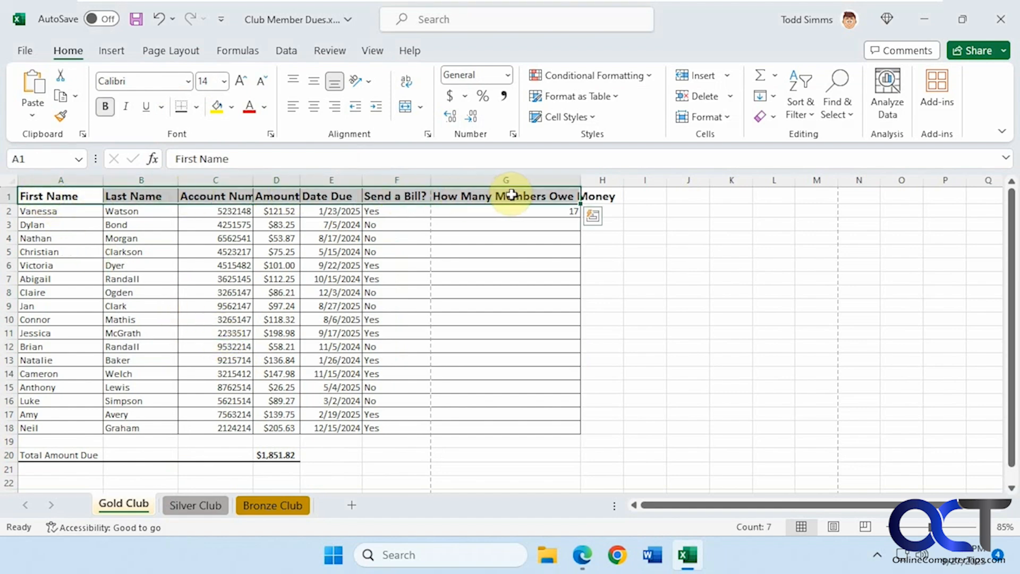
left_click(181, 107)
left_click(233, 235)
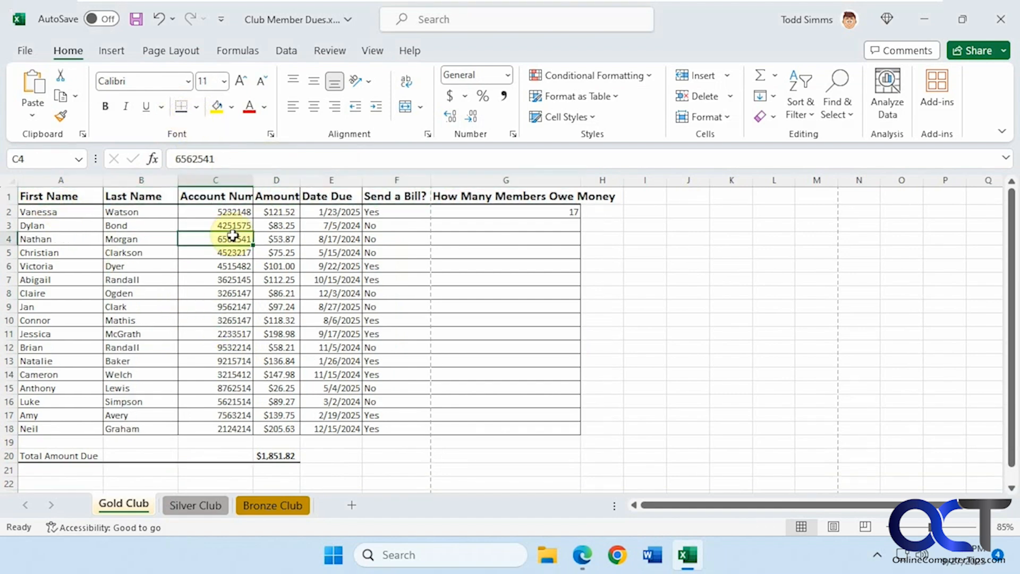
left_click(602, 347)
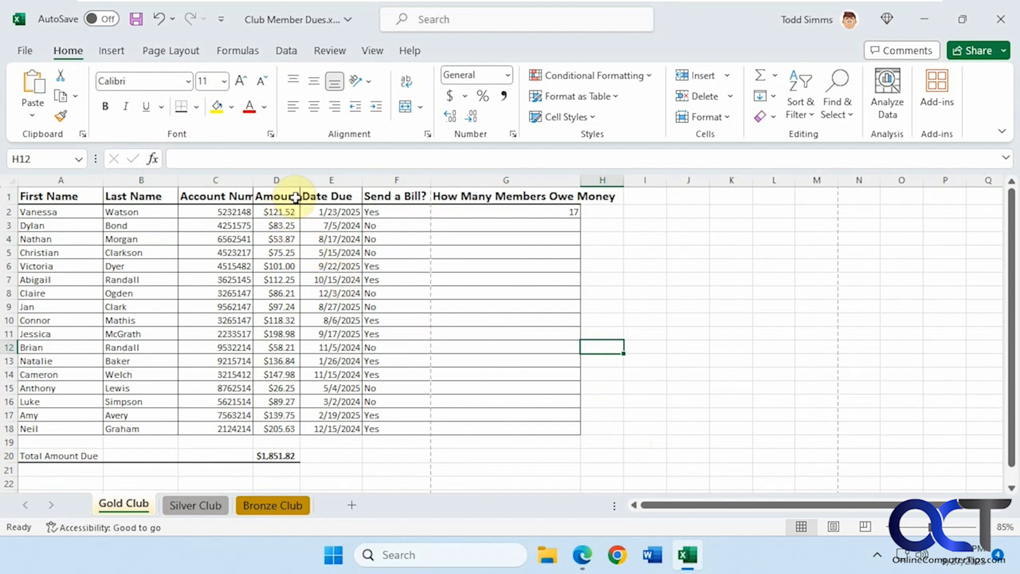
Widen the Amount column and format its values in D2:D18 as bold Dark Red text.
left_click_drag(299, 179, 338, 179)
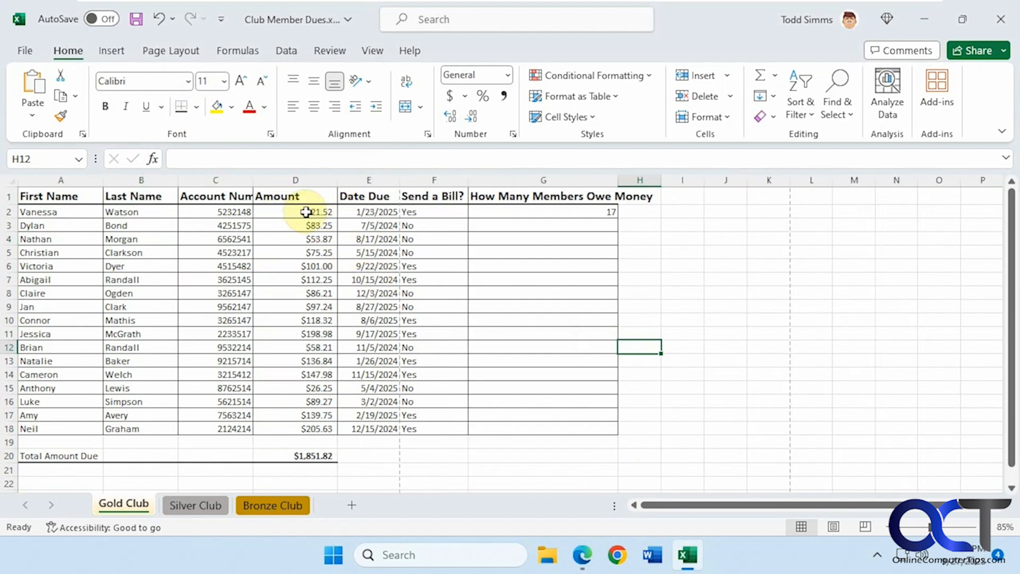
left_click_drag(306, 212, 333, 425)
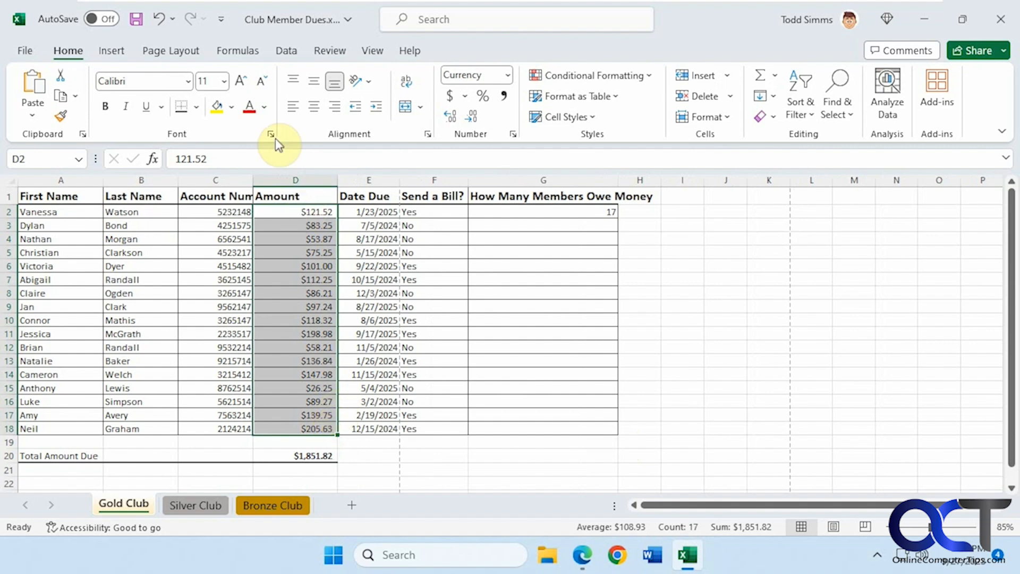
left_click(264, 107)
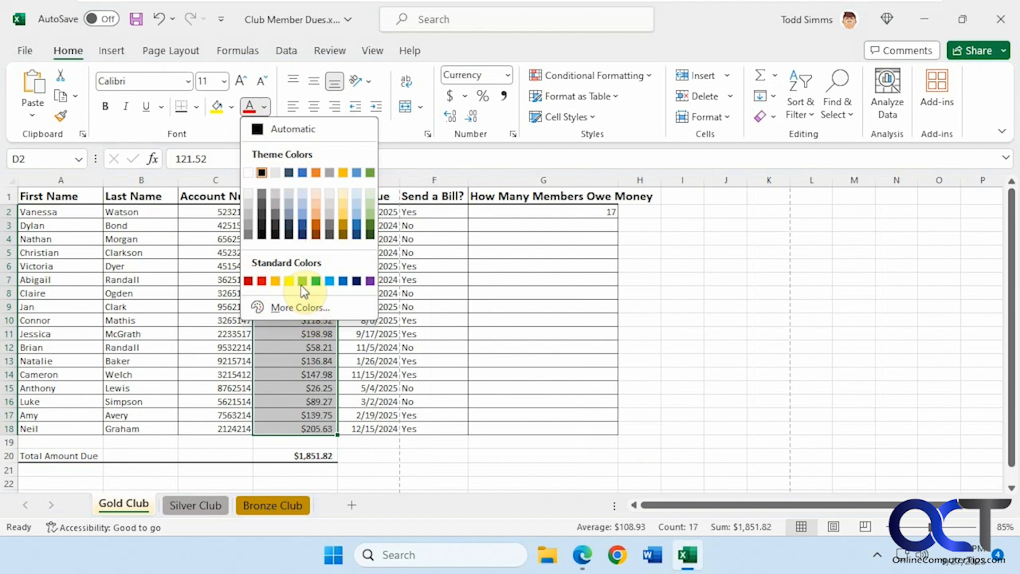
left_click(248, 281)
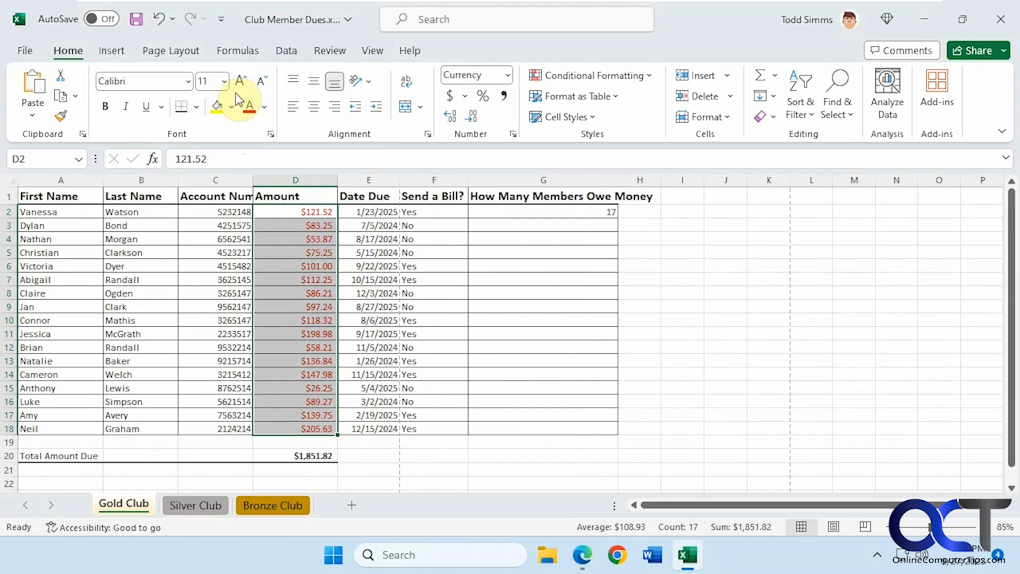
left_click(106, 107)
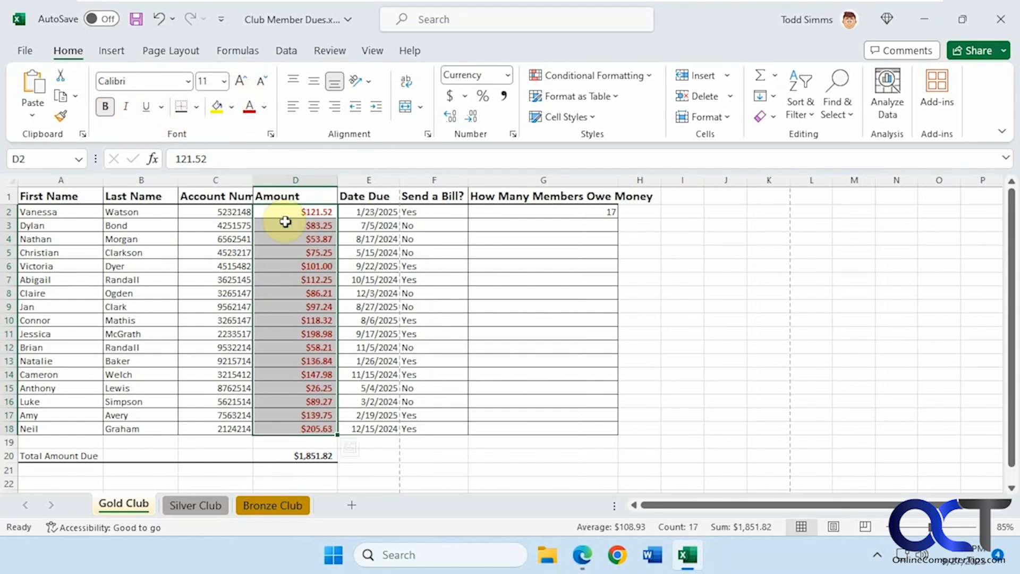
left_click(694, 280)
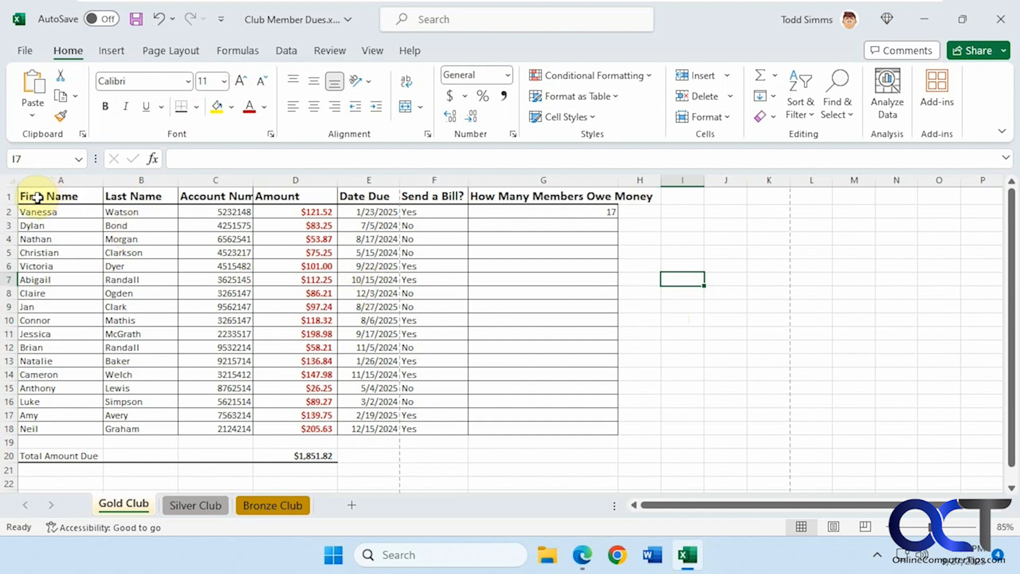
Change the font of the header cells A1:G1 to ADLaM Display.
left_click_drag(35, 197, 537, 195)
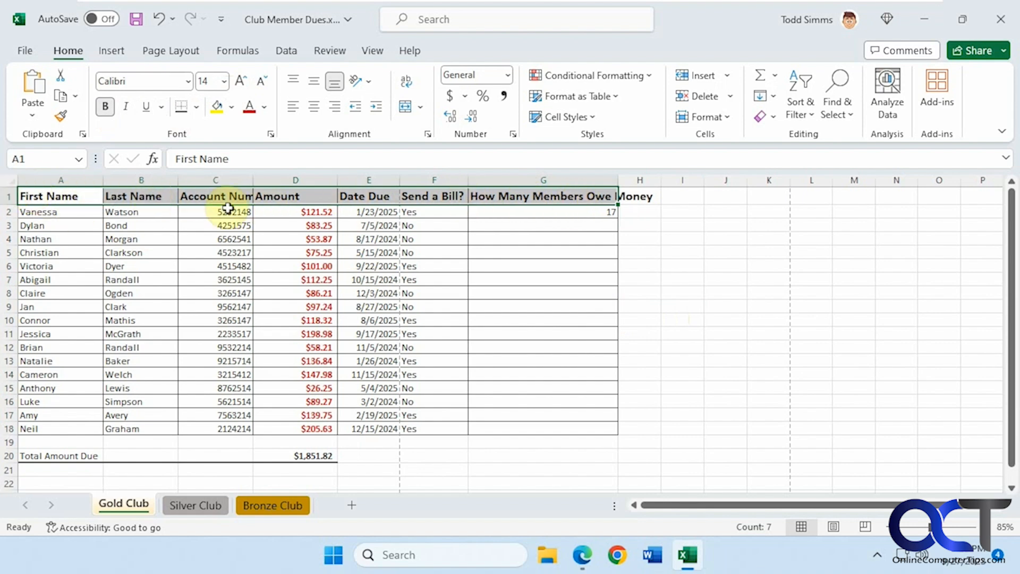
left_click(189, 81)
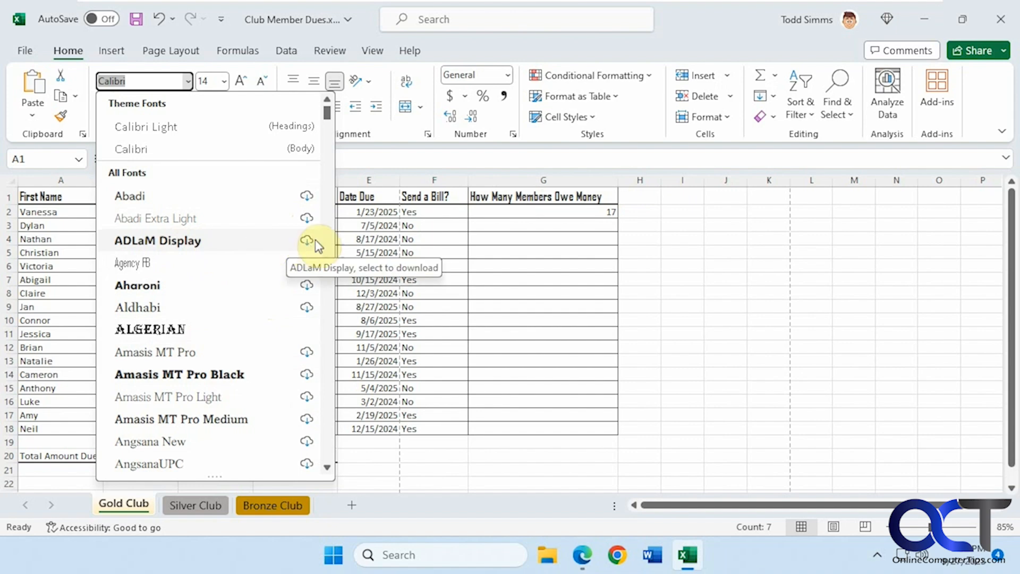
left_click(302, 241)
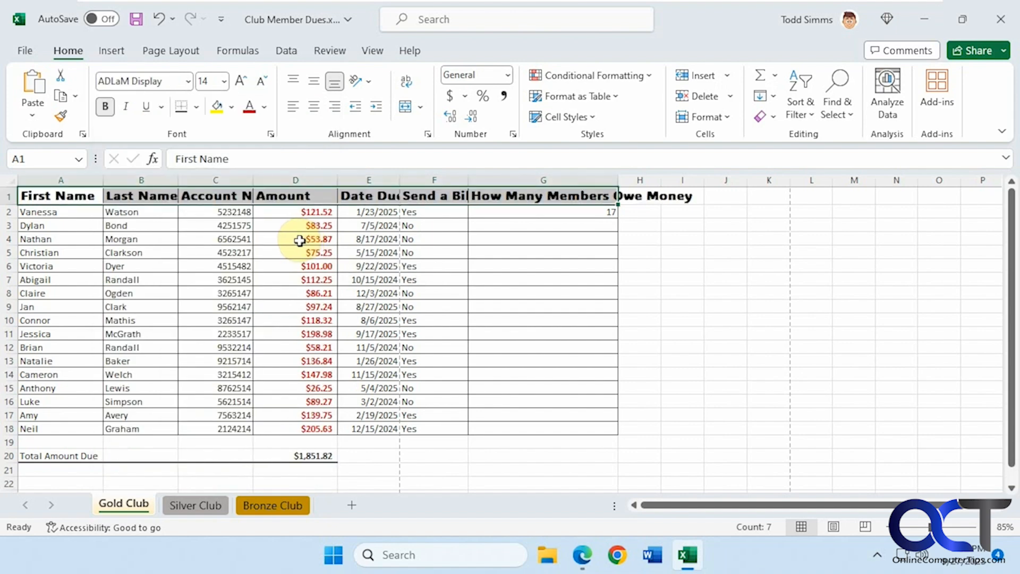
left_click(298, 242)
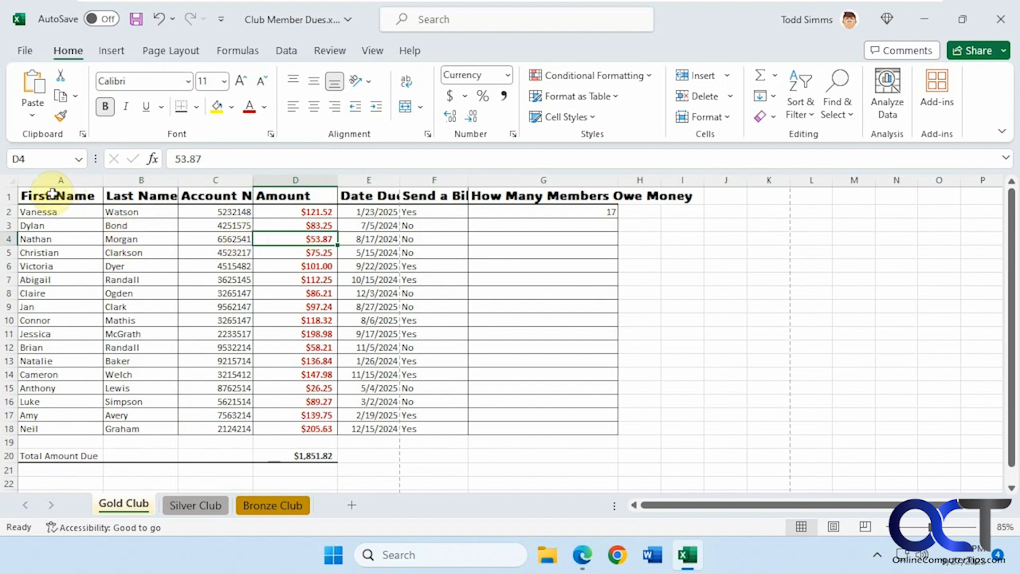
Reduce the font size of the header cells A1:G1 to 12 and remove their bold formatting.
left_click_drag(47, 195, 513, 189)
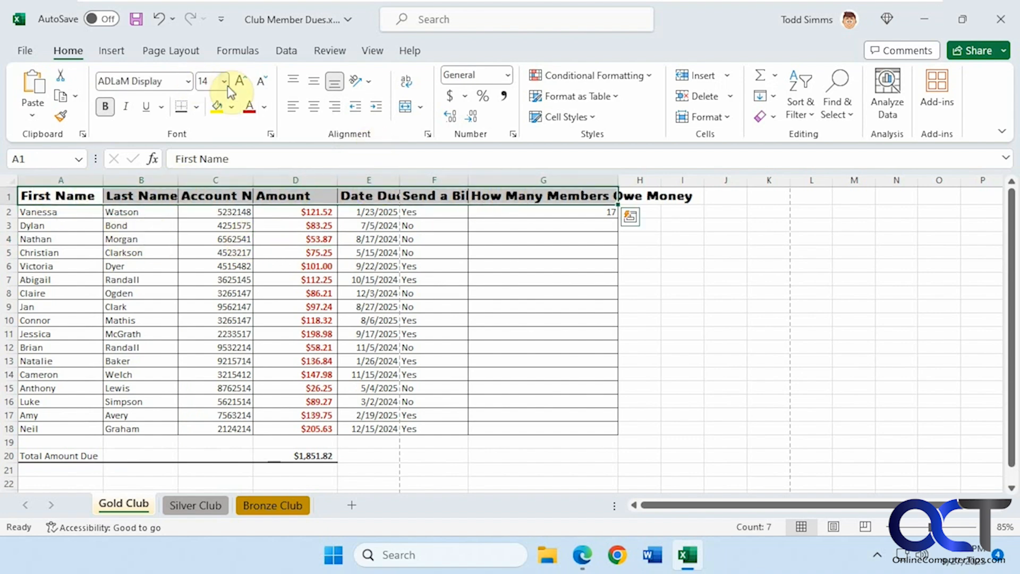
left_click(261, 83)
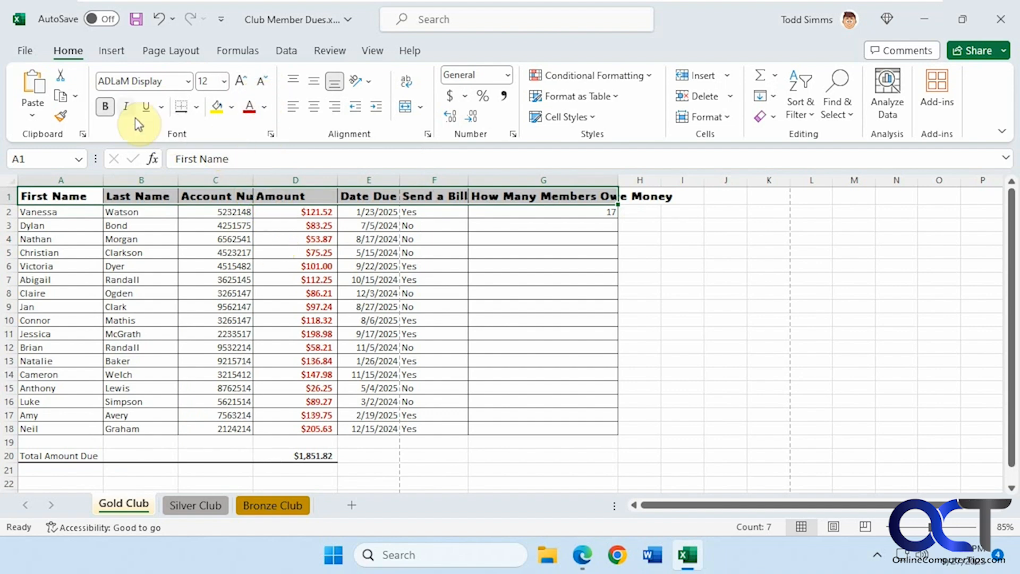
left_click(108, 114)
left_click(172, 250)
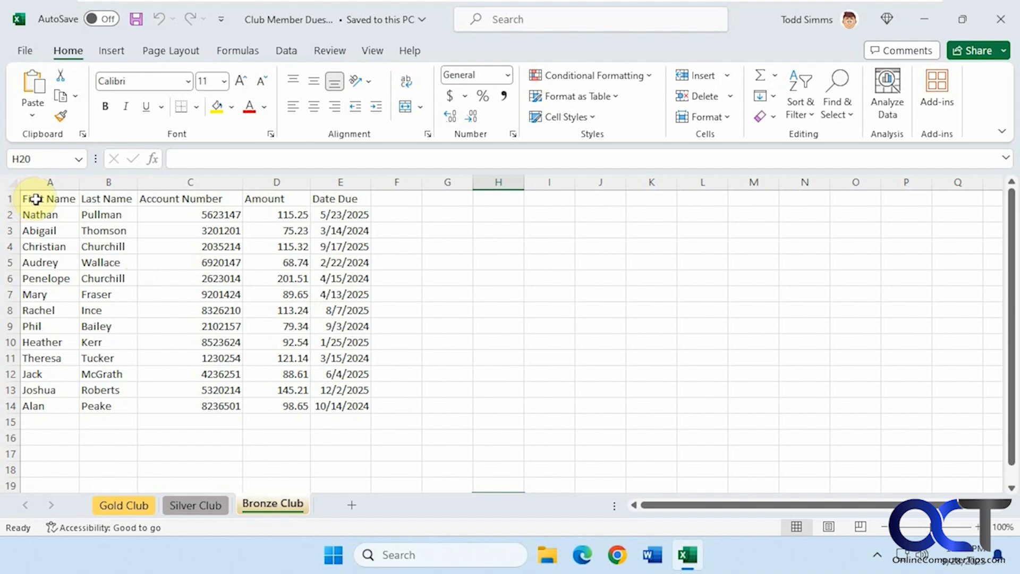
Try out a custom blue fill colour, hex #73ADBF, for the Bronze Club headers A1:E1, and discard it.
left_click_drag(37, 201, 345, 199)
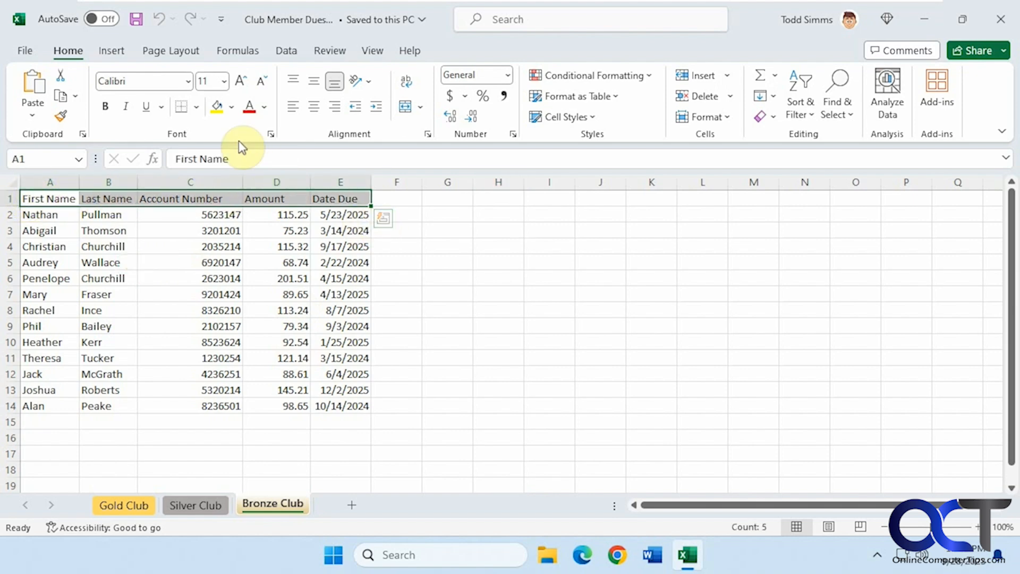
left_click(232, 110)
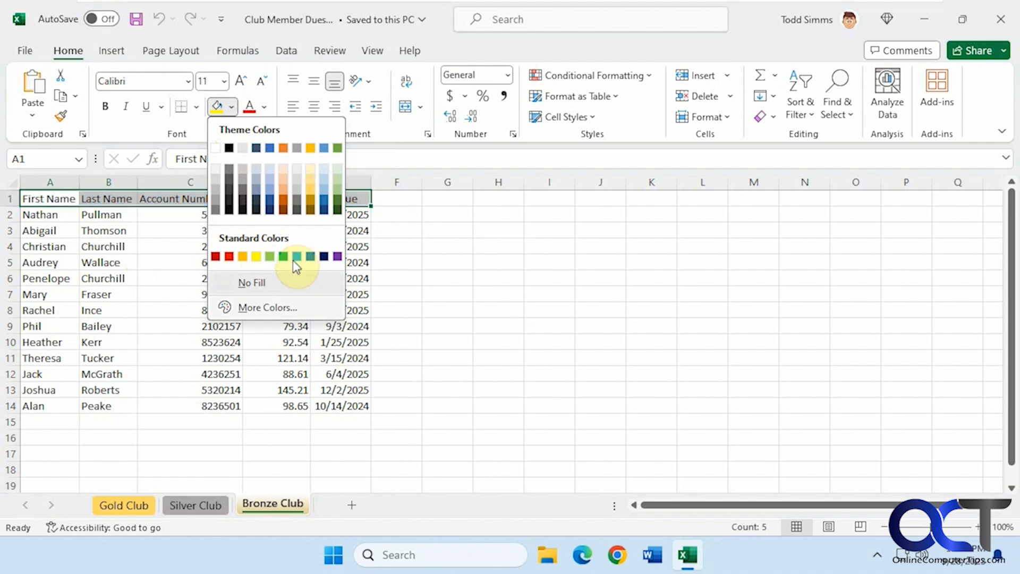
left_click(260, 307)
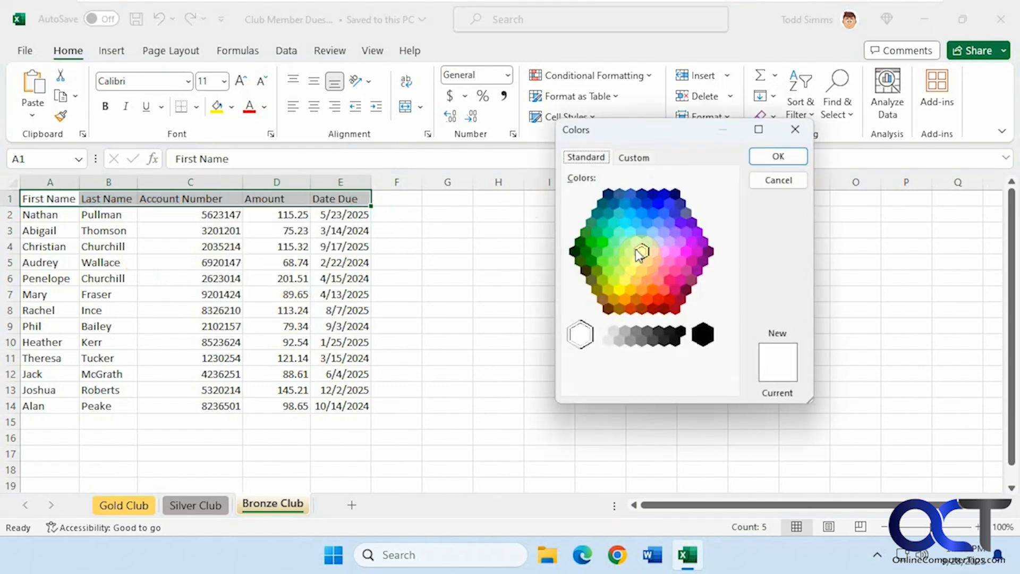
left_click(635, 158)
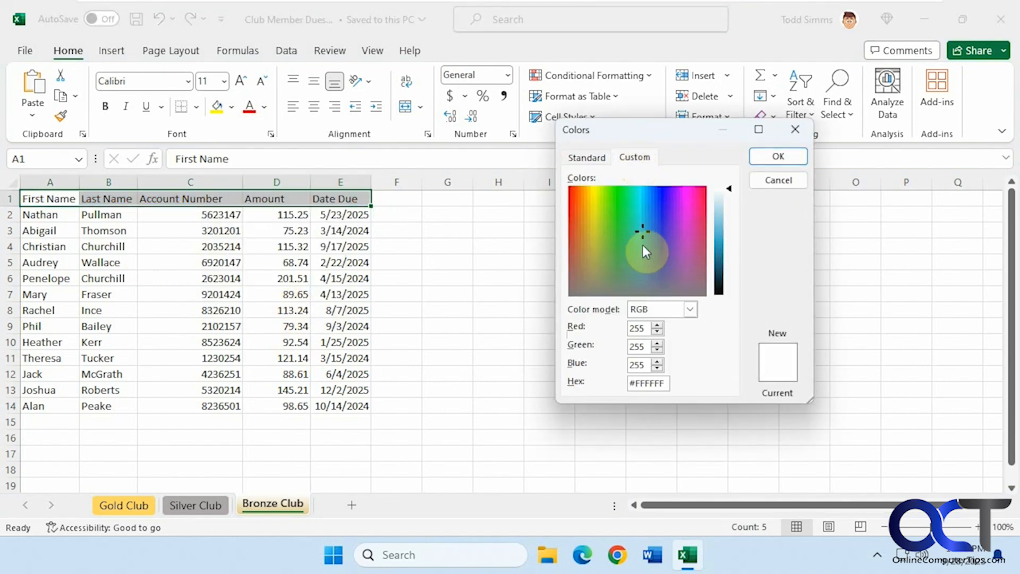
left_click(642, 227)
left_click_drag(729, 192, 726, 231)
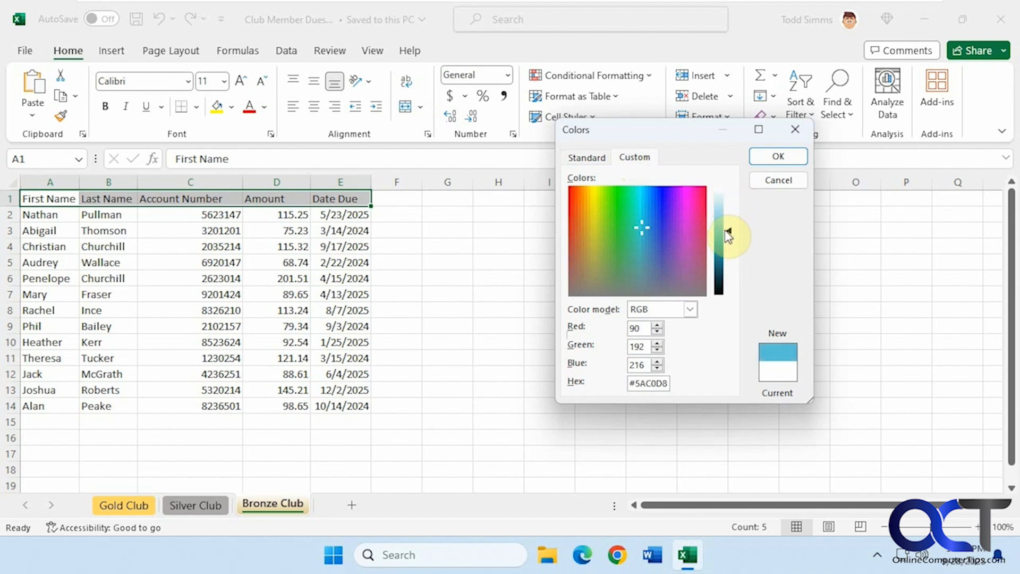
left_click_drag(640, 227, 643, 256)
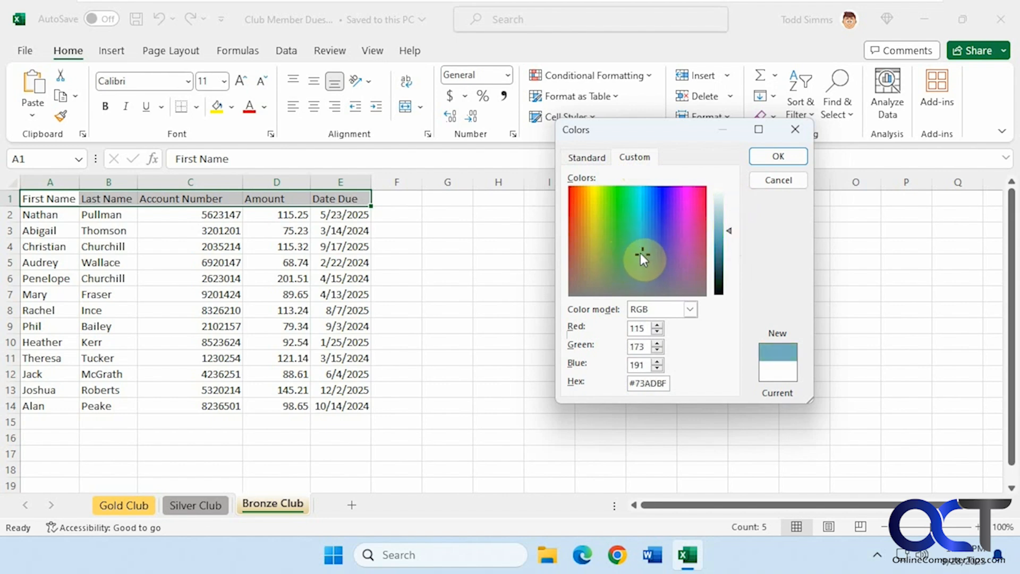
left_click(690, 310)
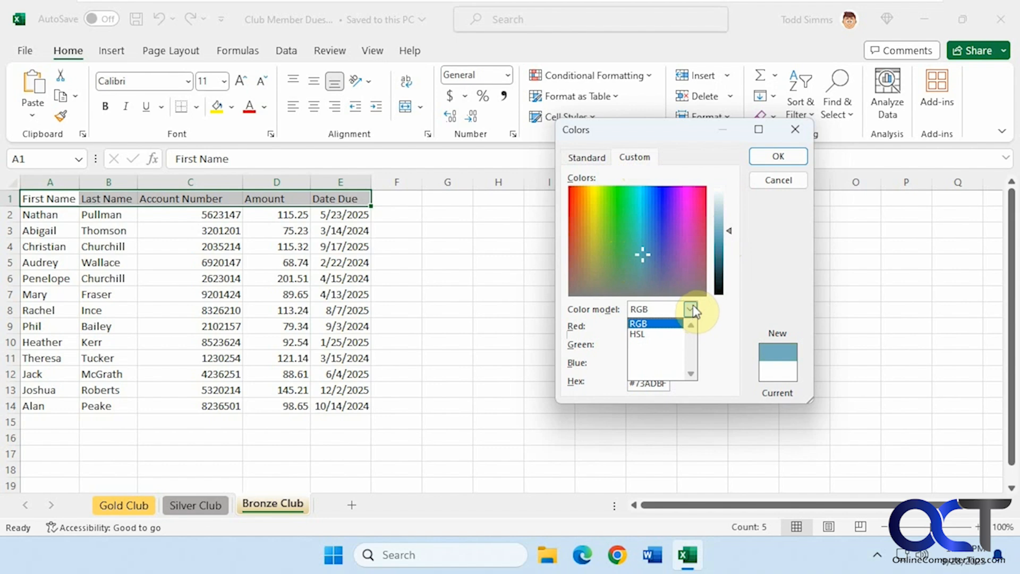
left_click(693, 306)
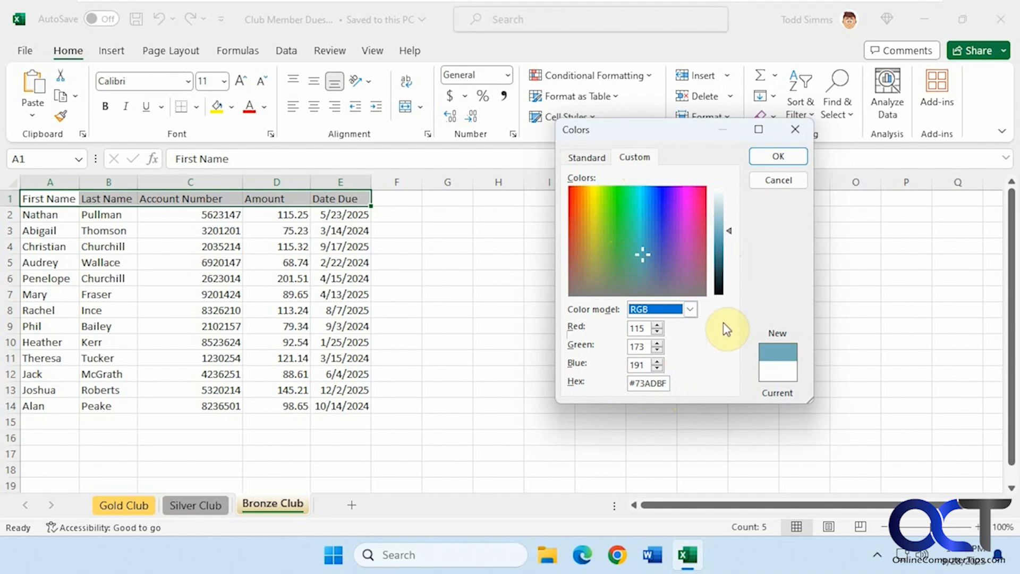
left_click(779, 180)
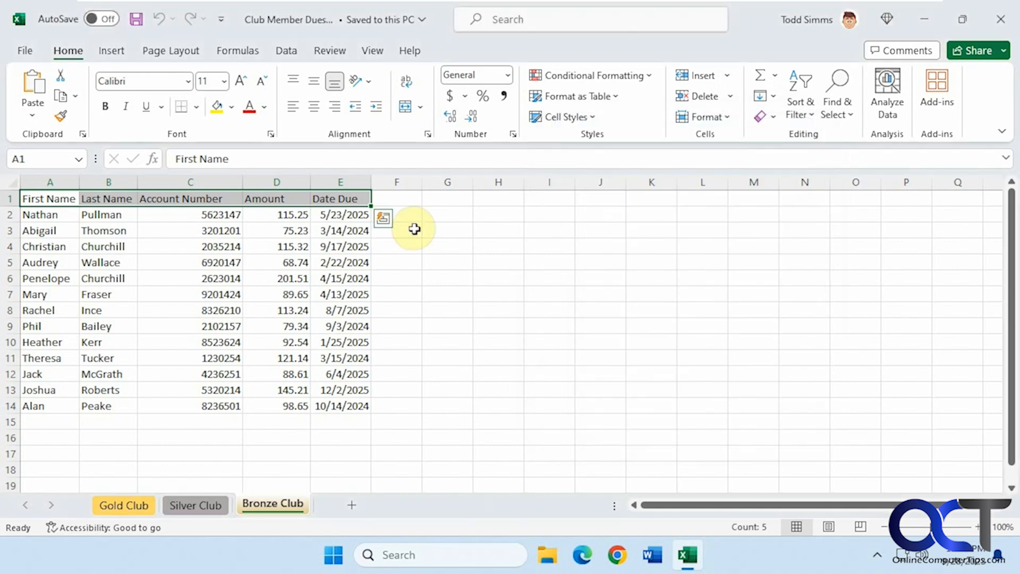
Fill the Bronze Club header cells A1:E1 with yellow.
left_click(220, 113)
left_click(408, 248)
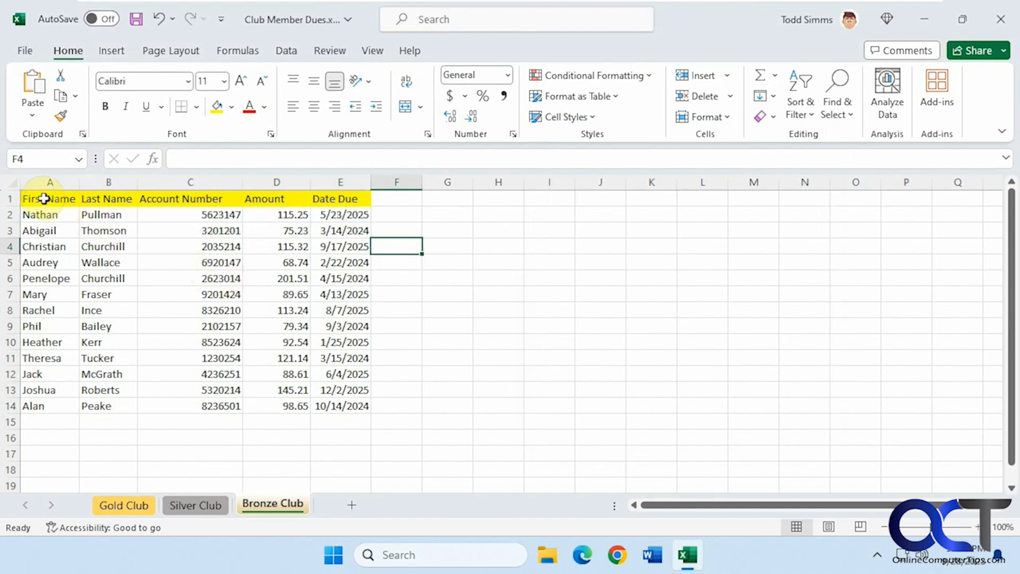
Clear the yellow fill from the header cells A1:E1 with No Fill and fill them with standard Green.
left_click_drag(46, 198, 359, 200)
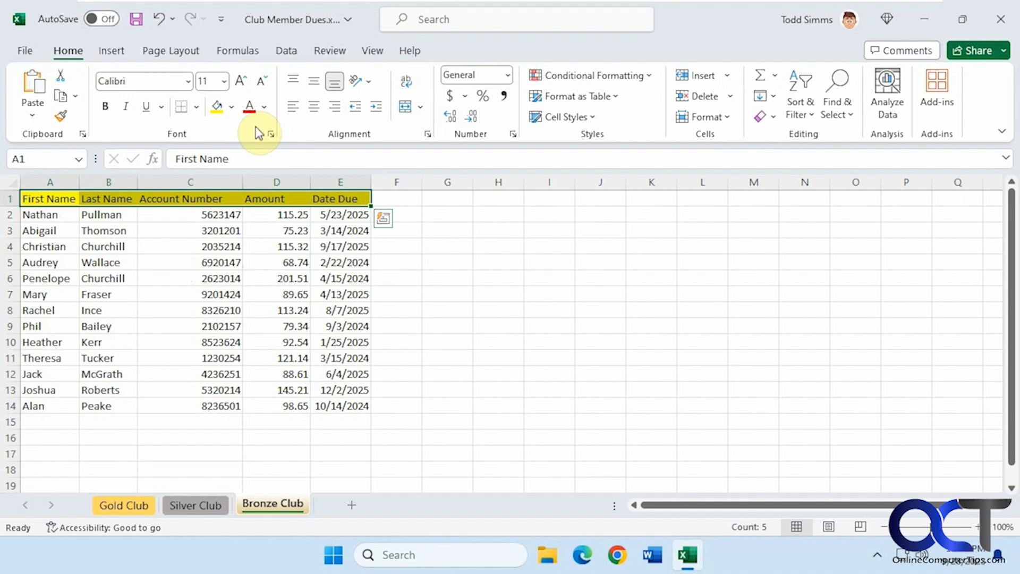
left_click(231, 110)
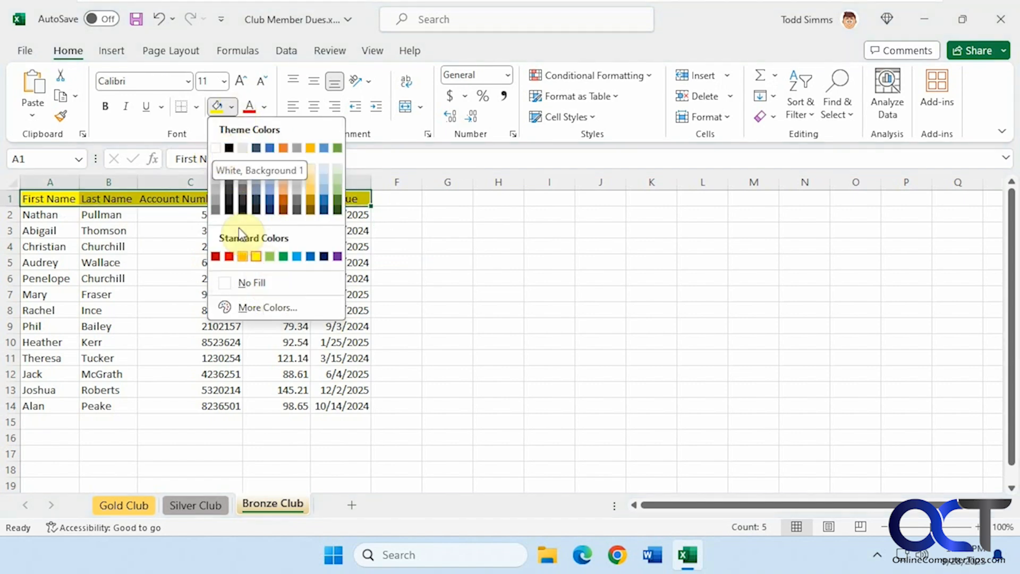
left_click(250, 282)
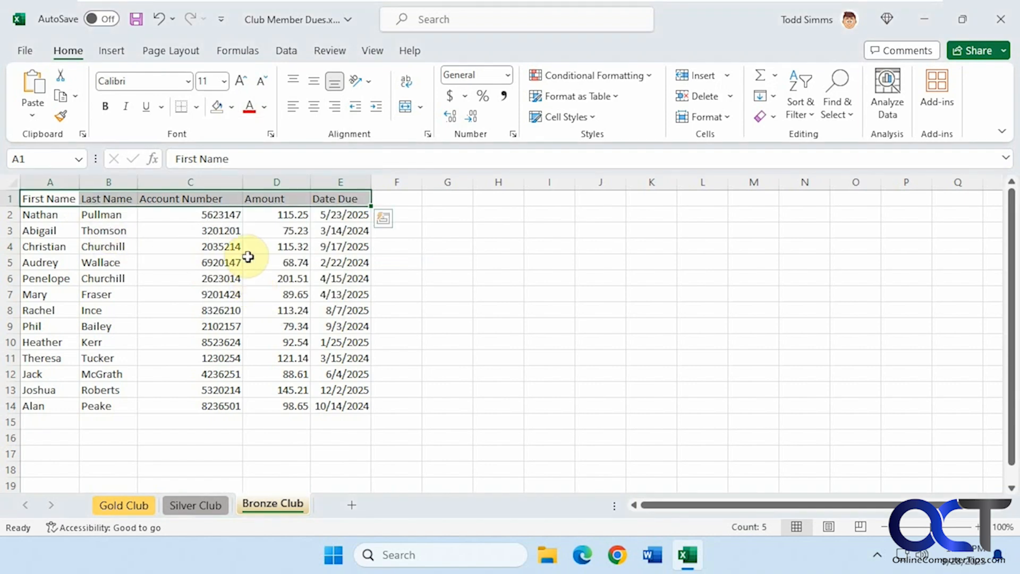
left_click(231, 109)
left_click(283, 256)
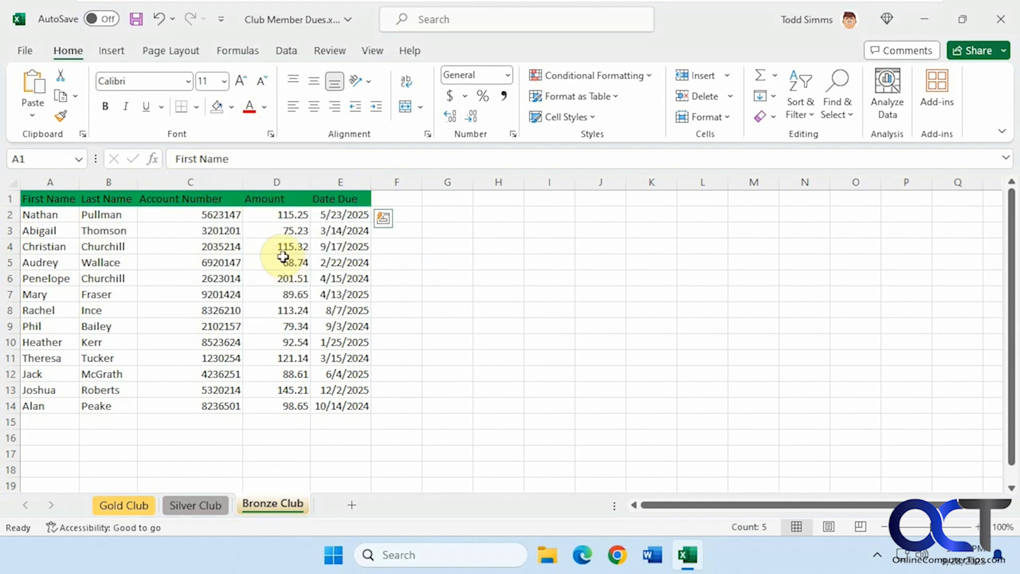
left_click(234, 248)
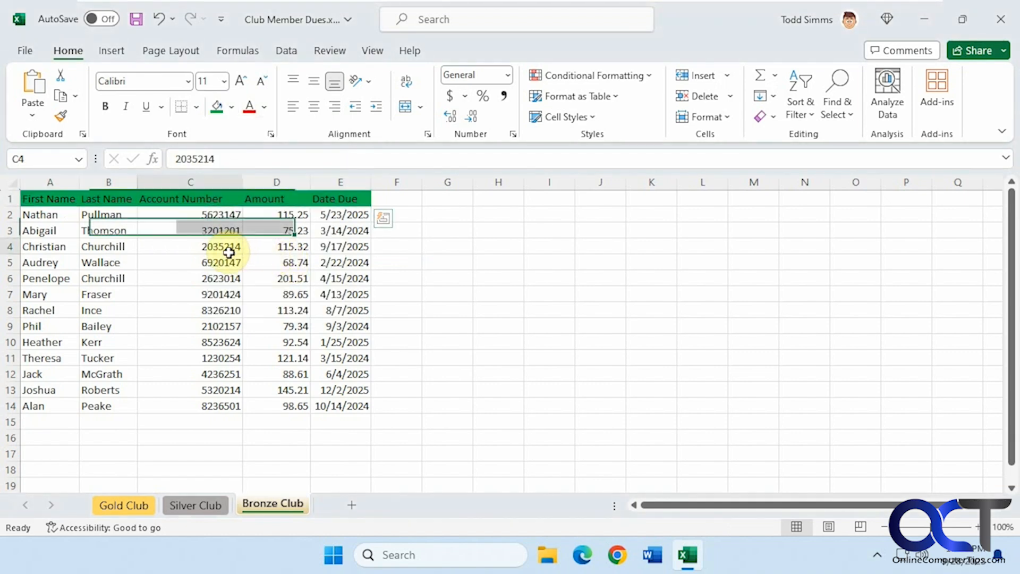
Fill the Bronze Club header cells A1:E1 with standard Dark Blue and change their font colour to white.
left_click_drag(53, 198, 335, 198)
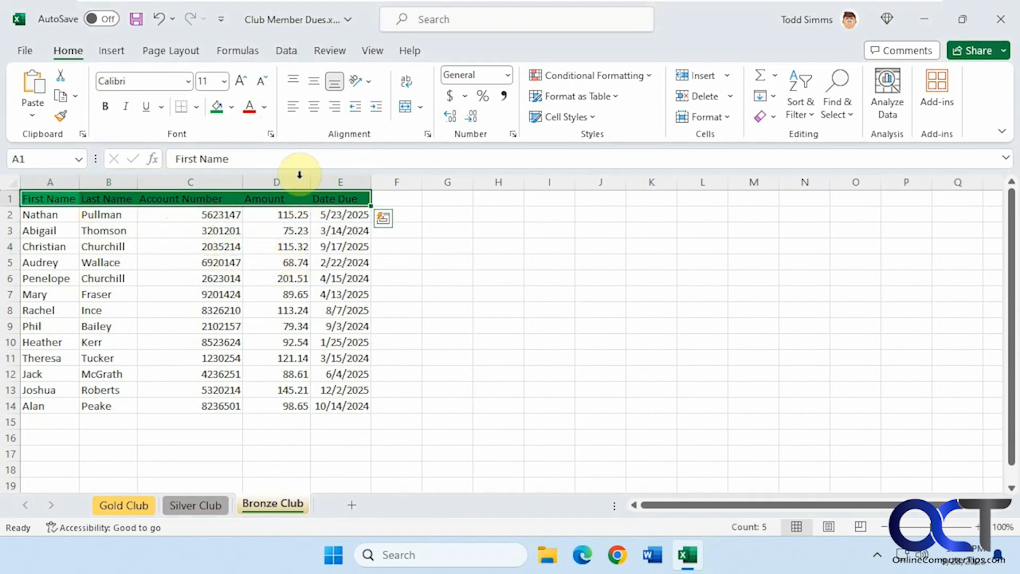
left_click(231, 107)
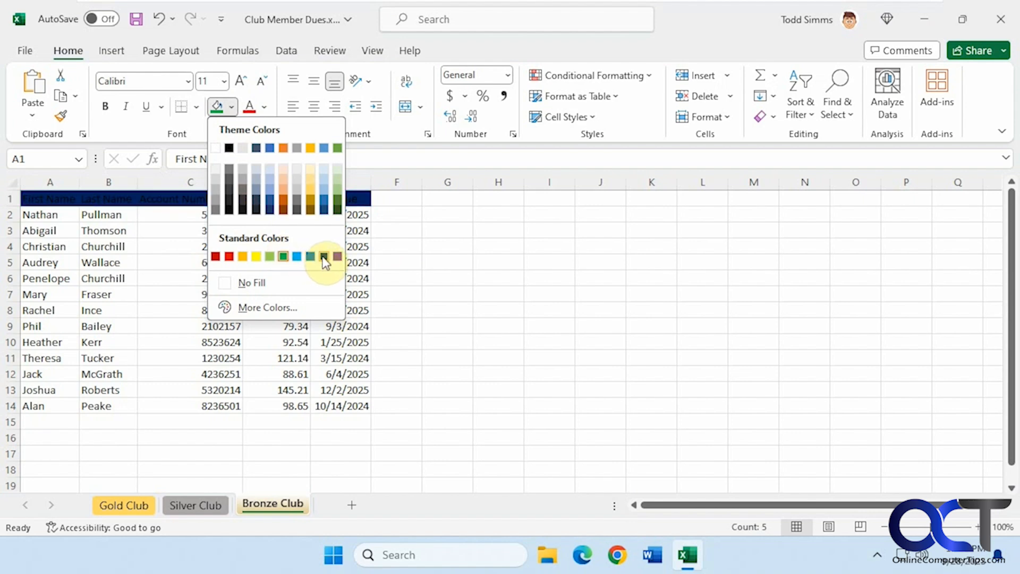
left_click(324, 257)
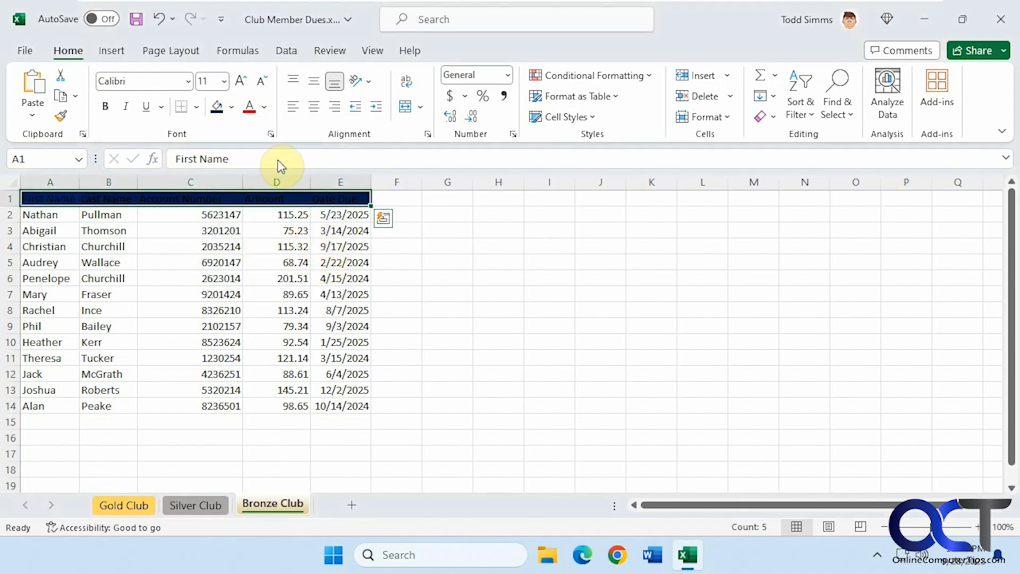
left_click(265, 108)
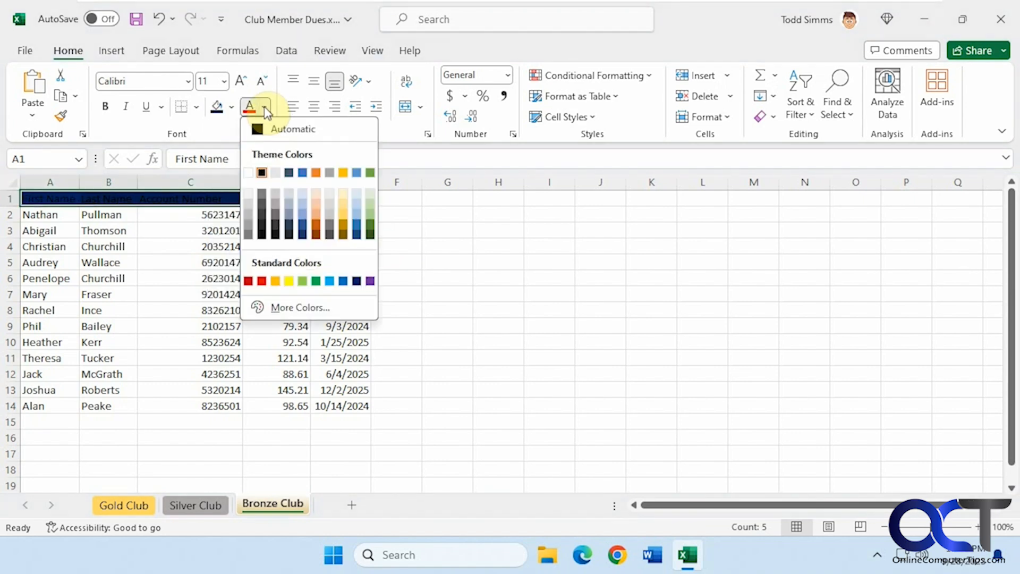
left_click(250, 172)
left_click(318, 243)
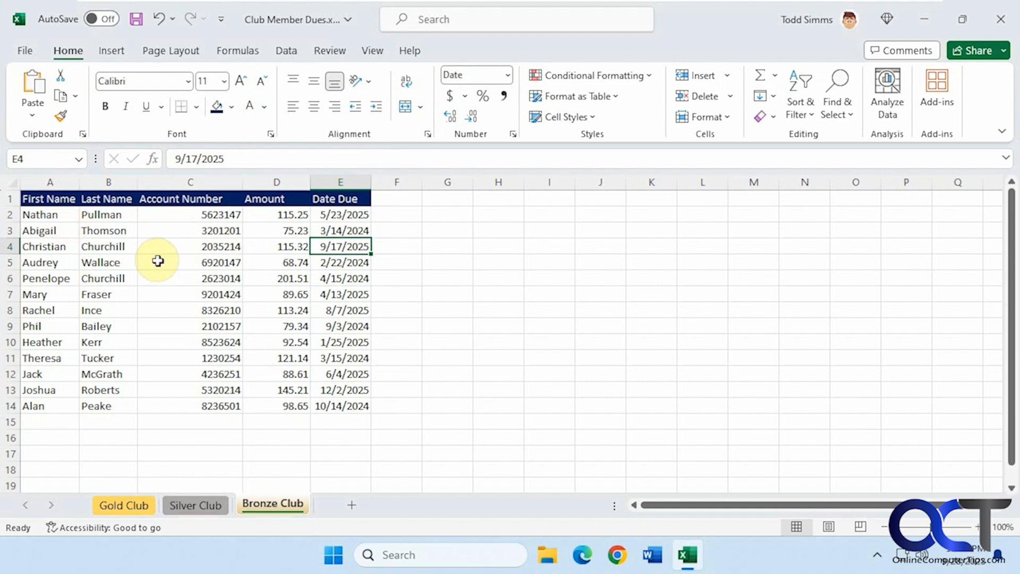
Apply All Borders to the Bronze Club table range A1:E14.
left_click_drag(69, 201, 344, 406)
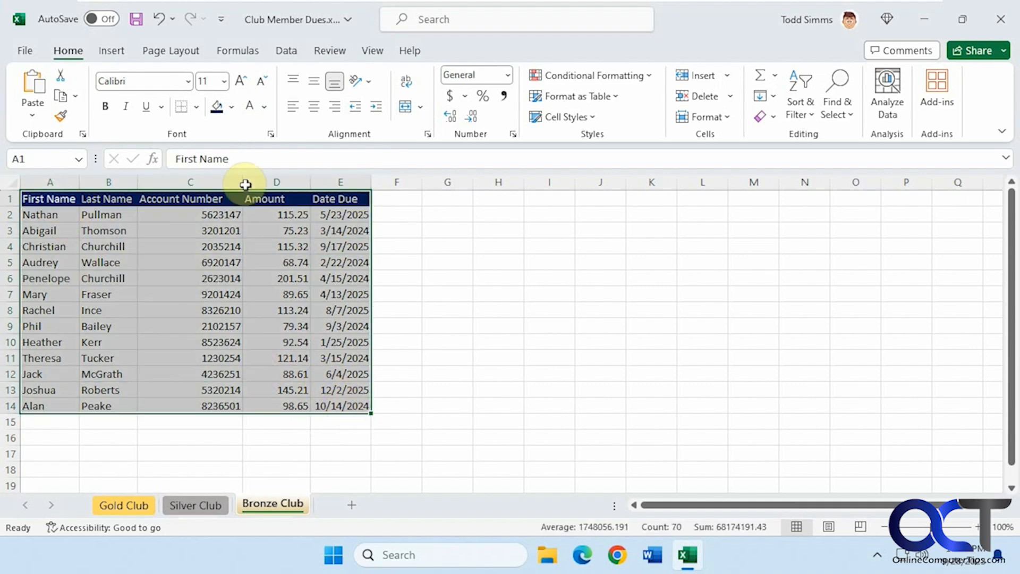
left_click(197, 107)
left_click(202, 265)
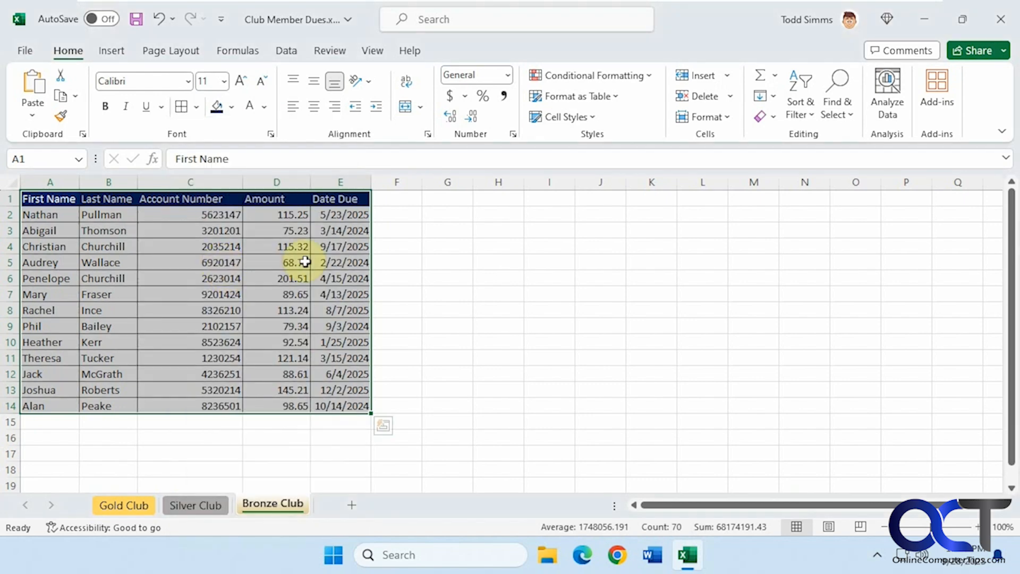
left_click(428, 274)
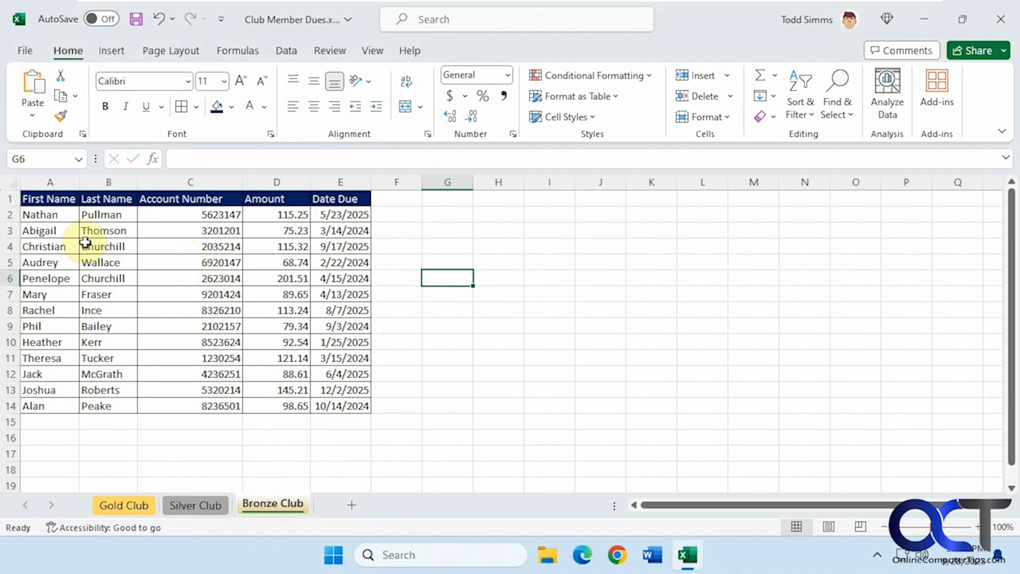
left_click_drag(40, 246, 335, 246)
left_click(231, 107)
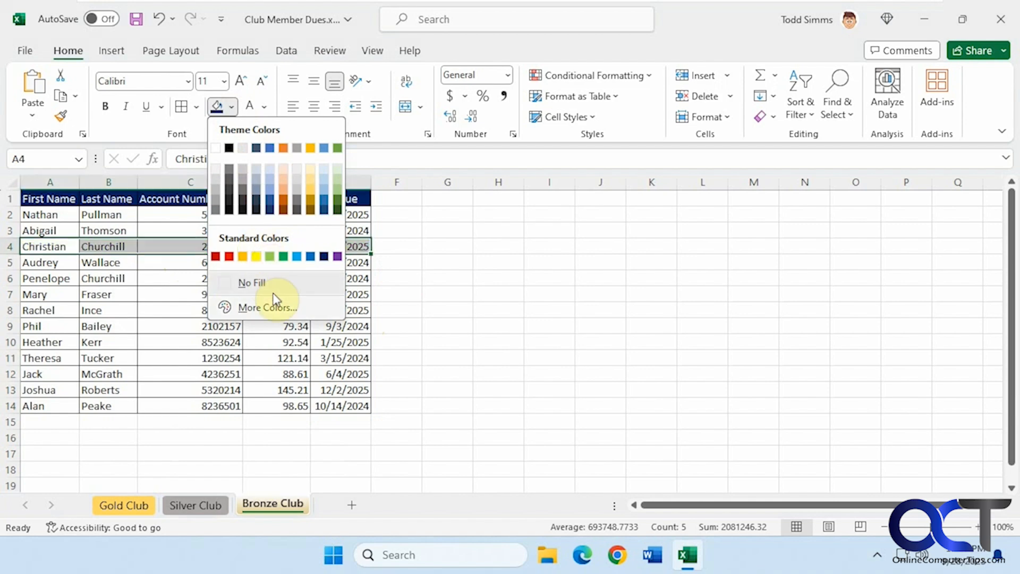
left_click(445, 279)
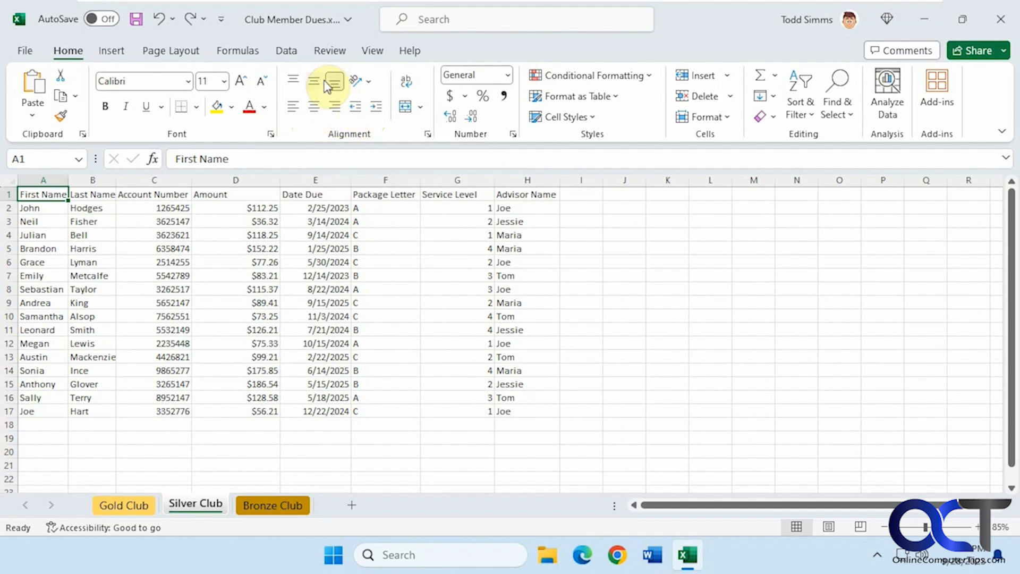
Left-align the amounts in cells D2:D17 on the Silver Club sheet.
left_click(226, 194)
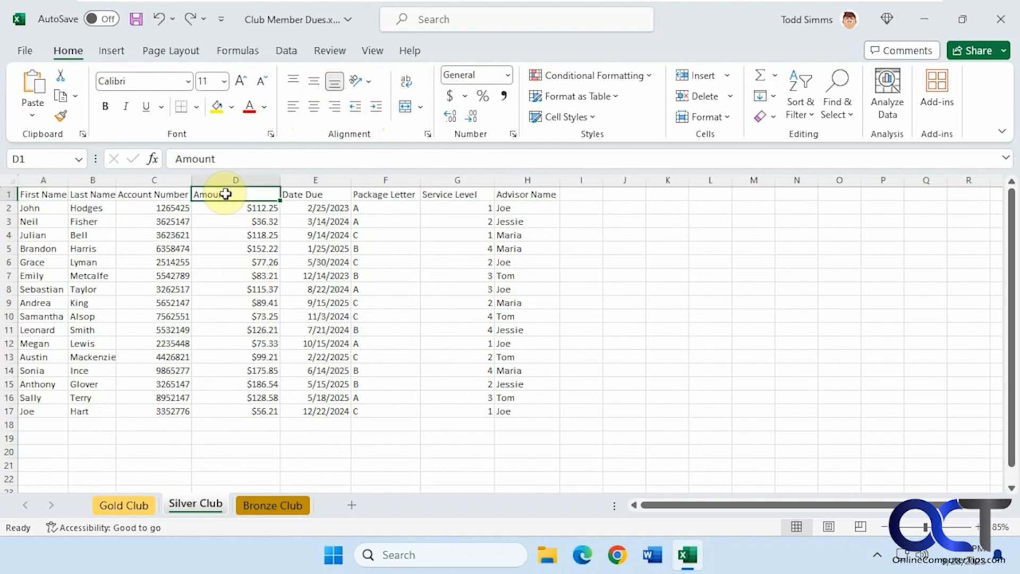
left_click(259, 209)
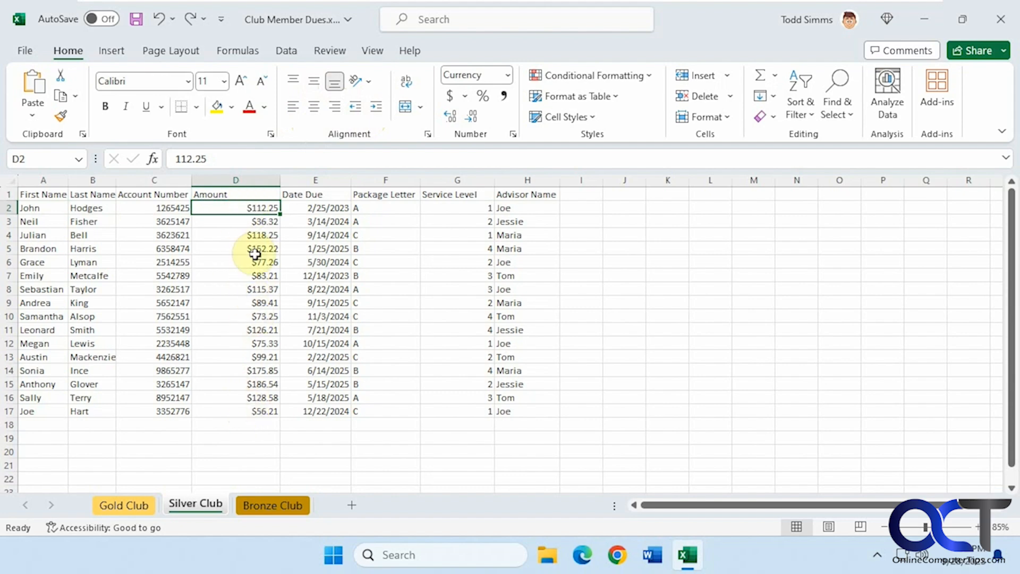
left_click(248, 194)
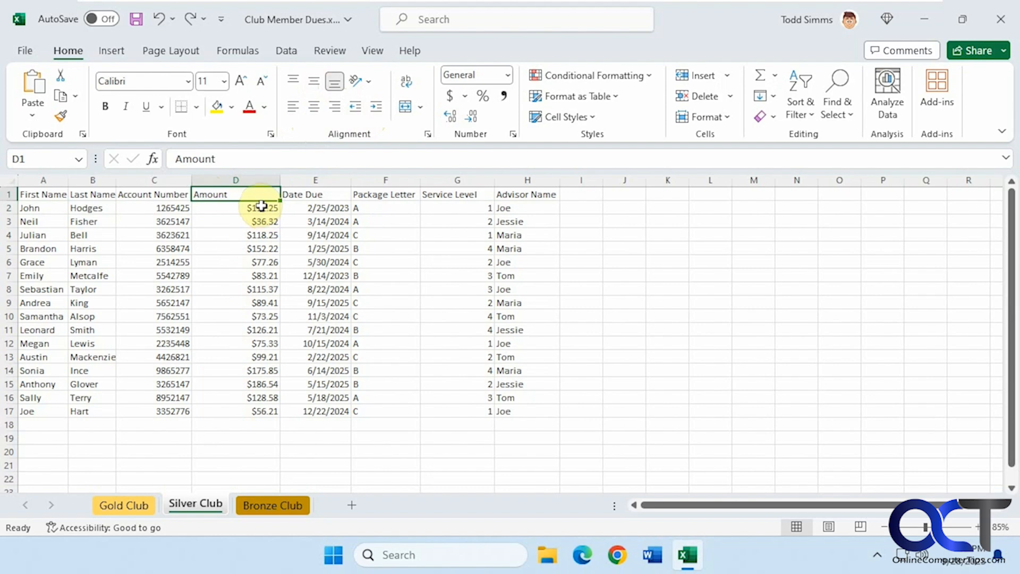
left_click_drag(262, 207, 260, 413)
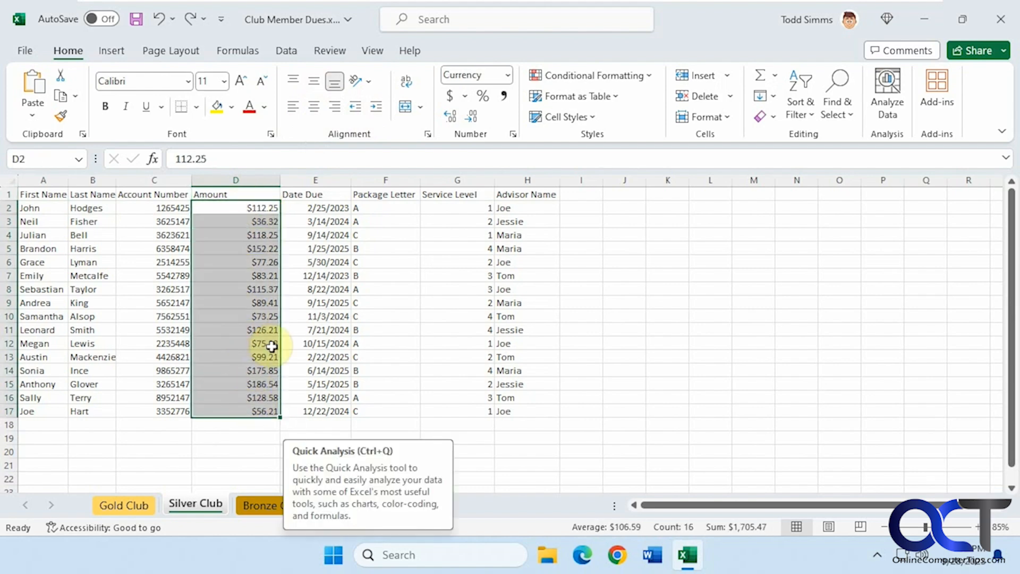
left_click(294, 108)
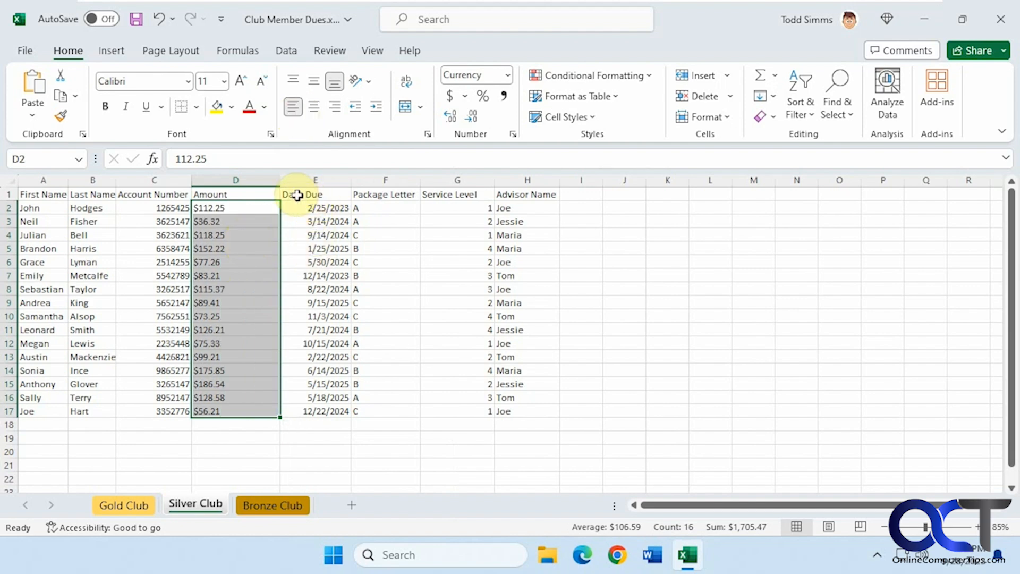
Centre the Date Due column, header included, in cells E1:E17.
left_click_drag(315, 194, 329, 410)
left_click(315, 109)
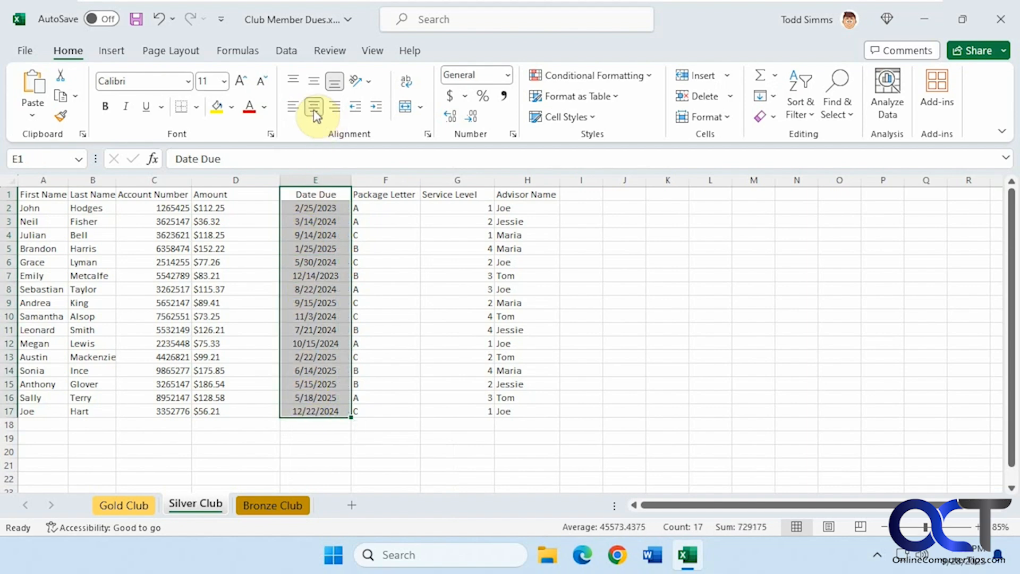
left_click(623, 288)
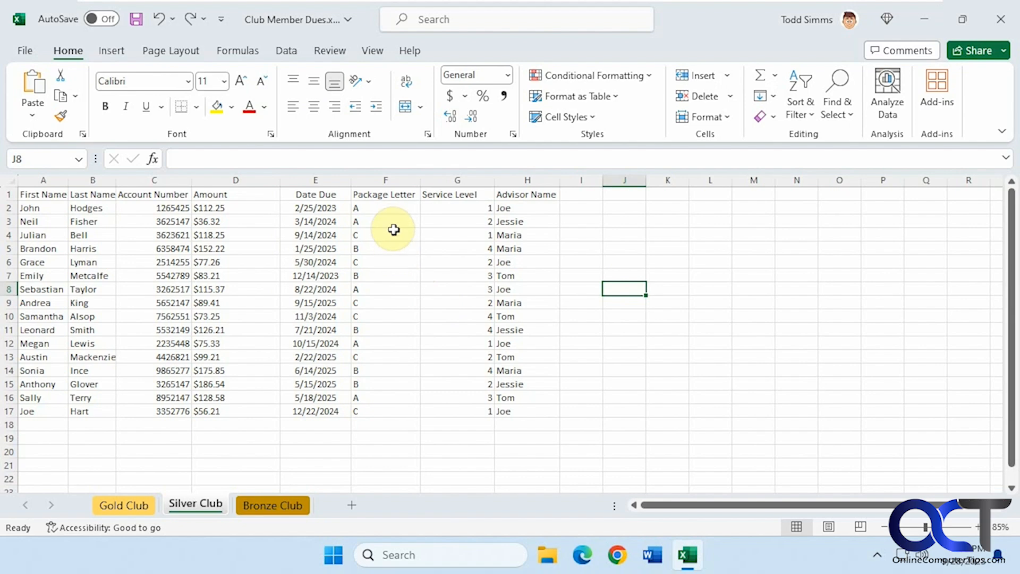
Try increasing the indent of the package letter in F2 and decrease it back to none.
left_click(375, 208)
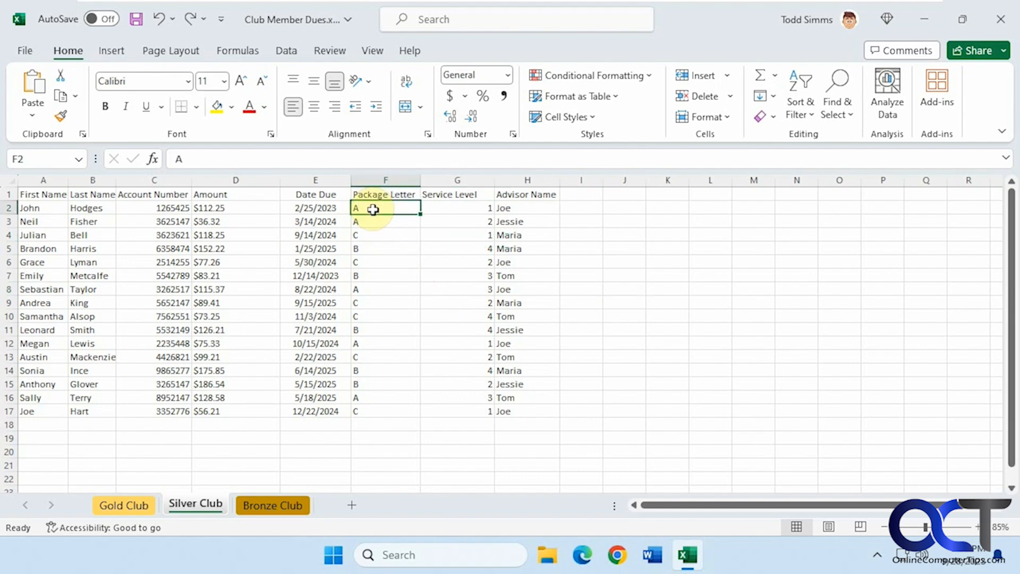
left_click(376, 108)
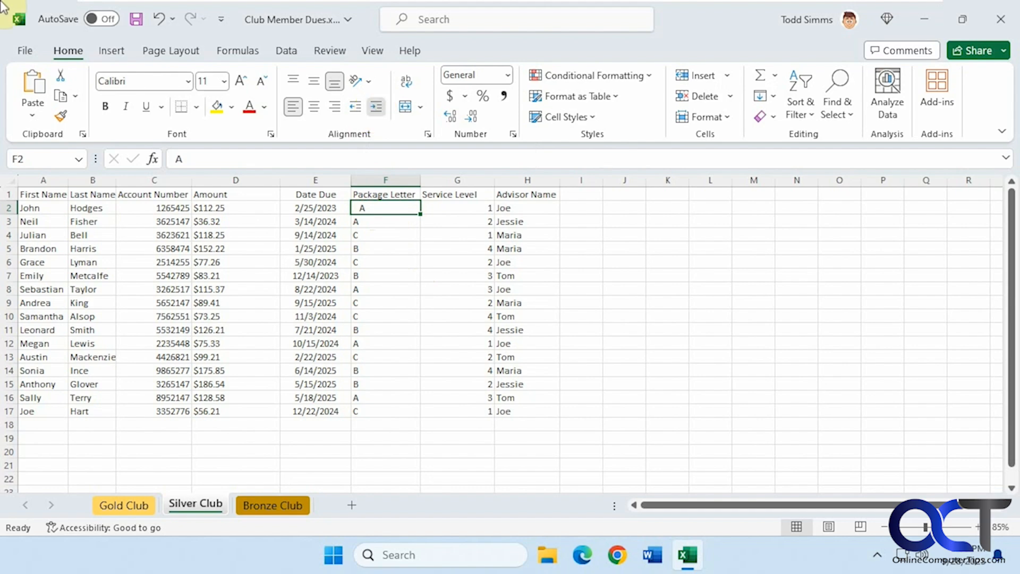
left_click(376, 108)
left_click(357, 109)
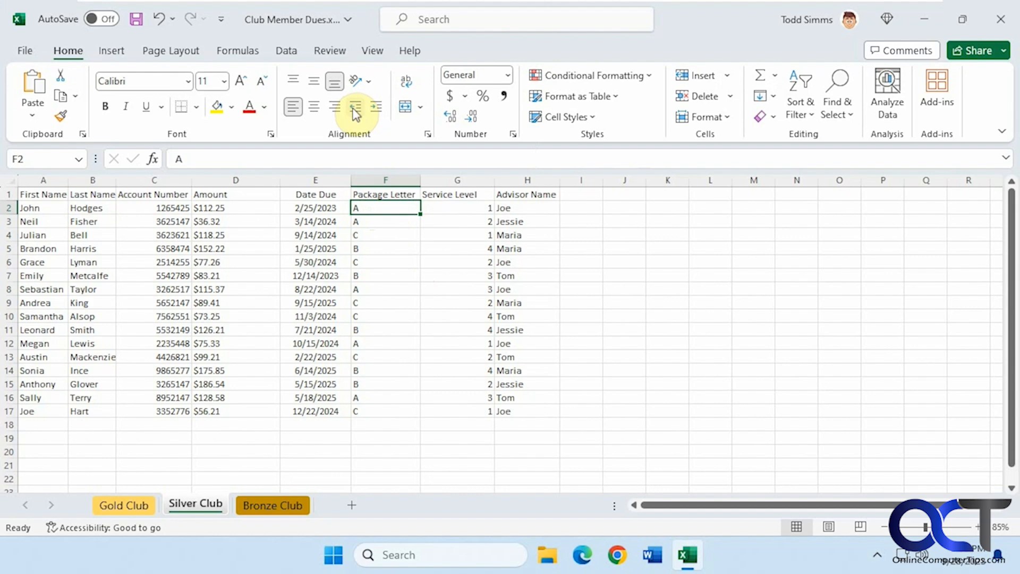
key("Right")
key("Right")
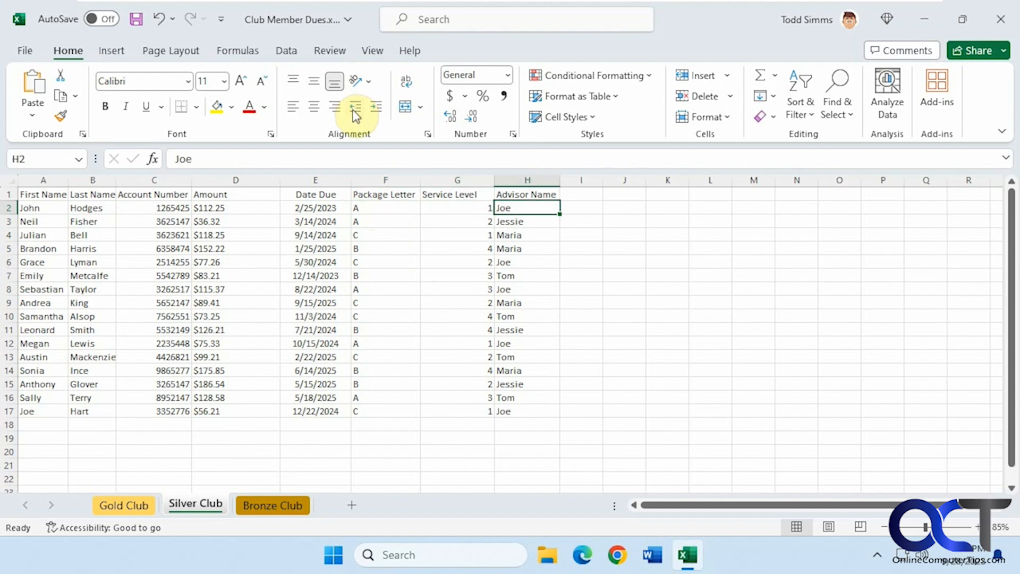
left_click(396, 209)
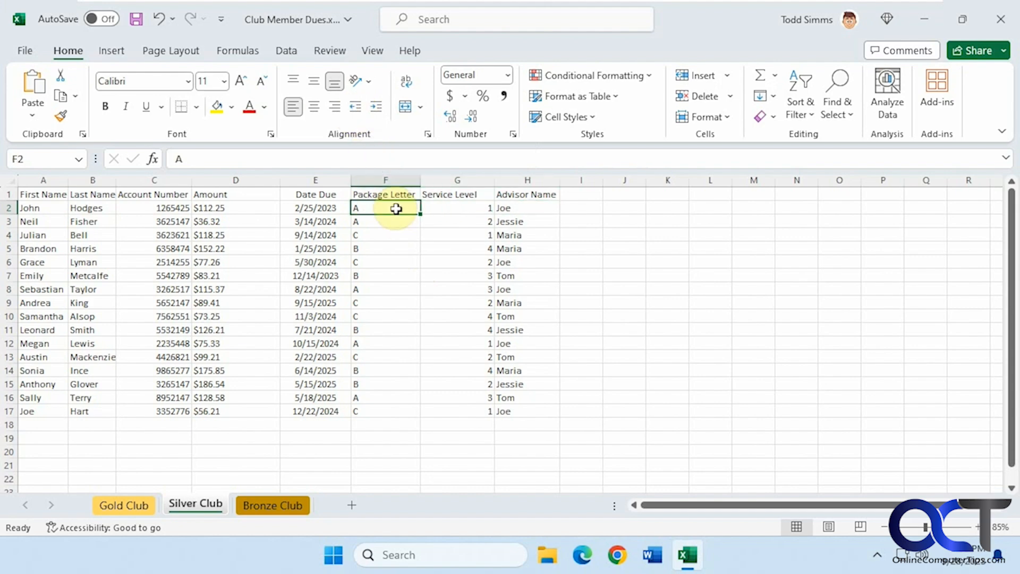
Try the Vertical Text and Angle Clockwise orientations on the advisor name in H3, undoing each one.
left_click(534, 221)
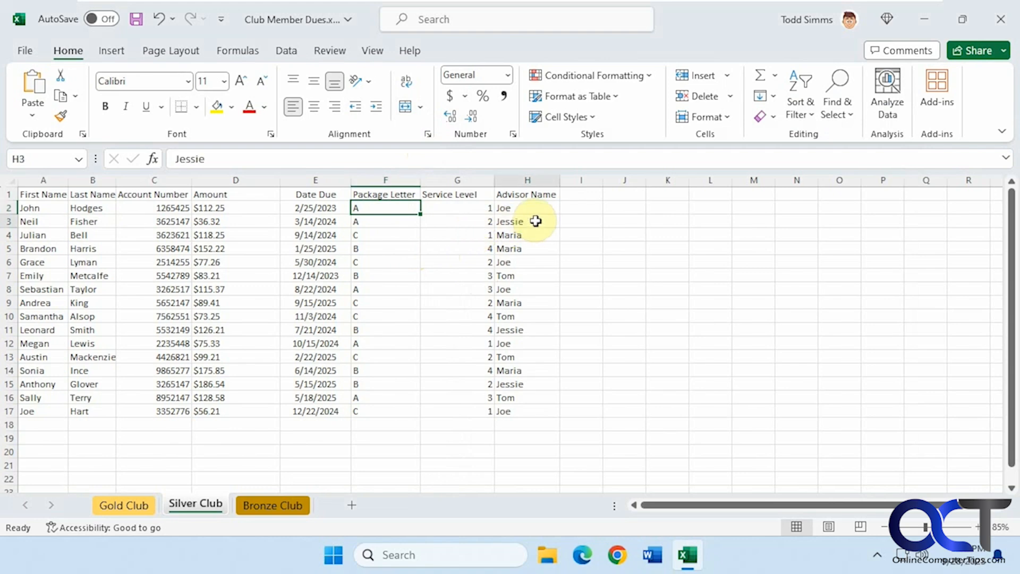
left_click(369, 83)
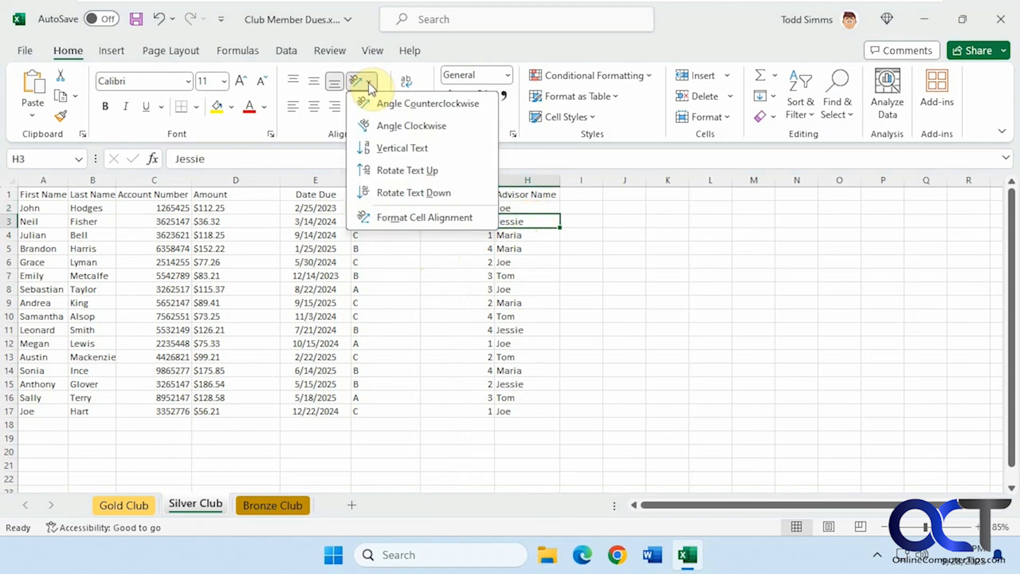
left_click(402, 148)
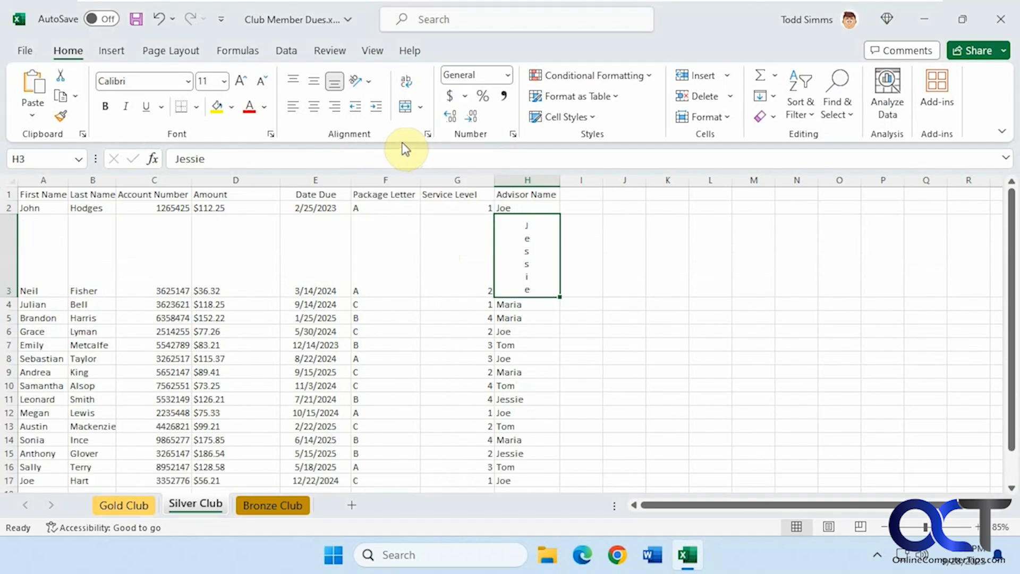
key("ctrl+z")
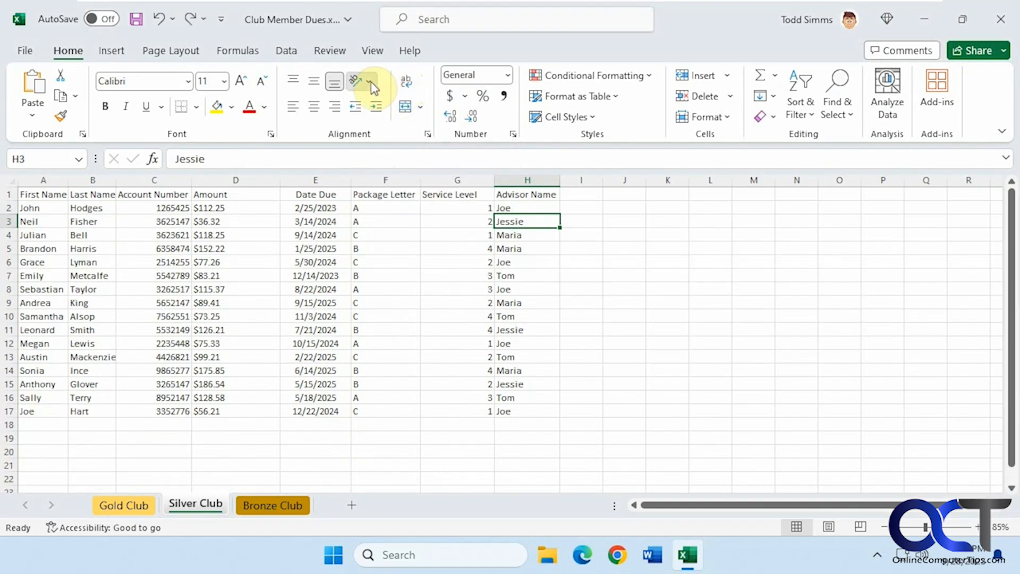
left_click(372, 84)
left_click(392, 126)
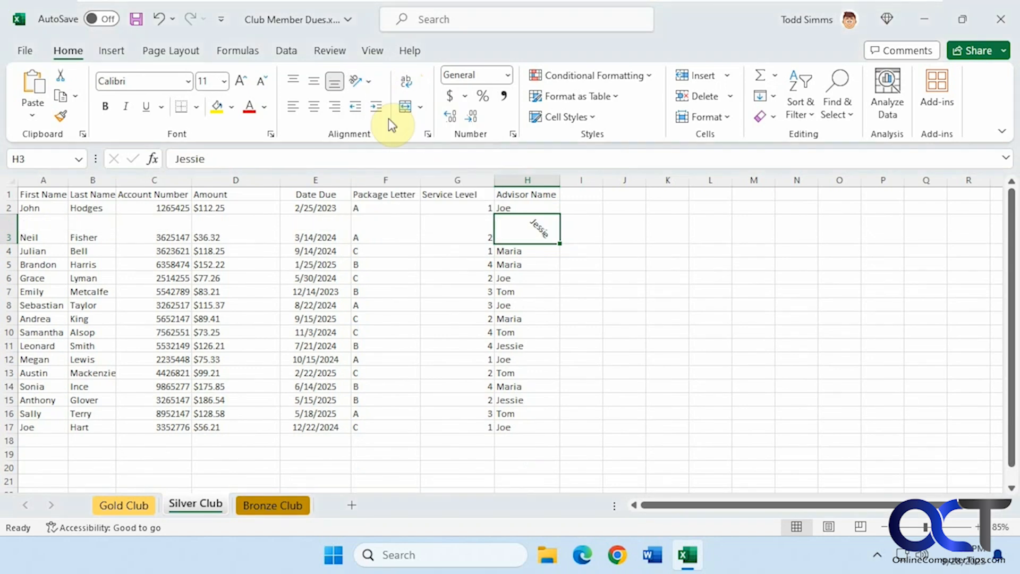
key("ctrl+z")
Try Rotate Text Down and Rotate Text Up on the advisor name in H3, undoing each one.
left_click(370, 84)
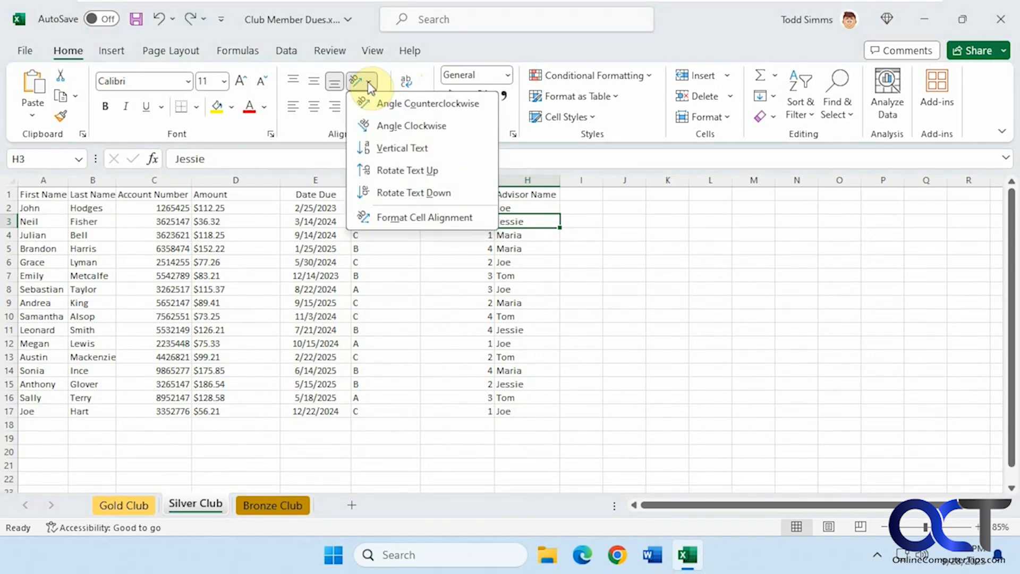
left_click(413, 193)
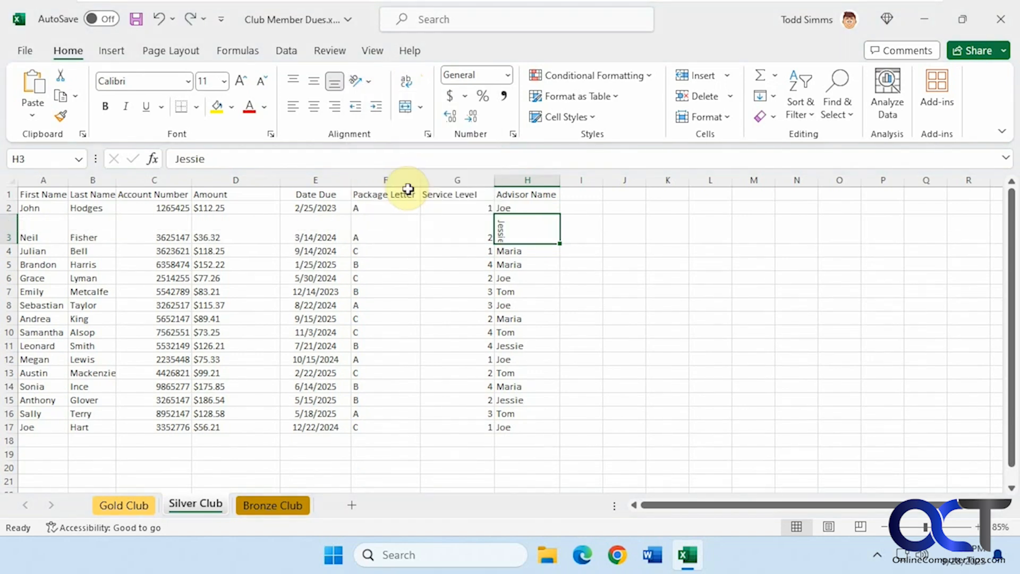
key("ctrl+z")
left_click(369, 81)
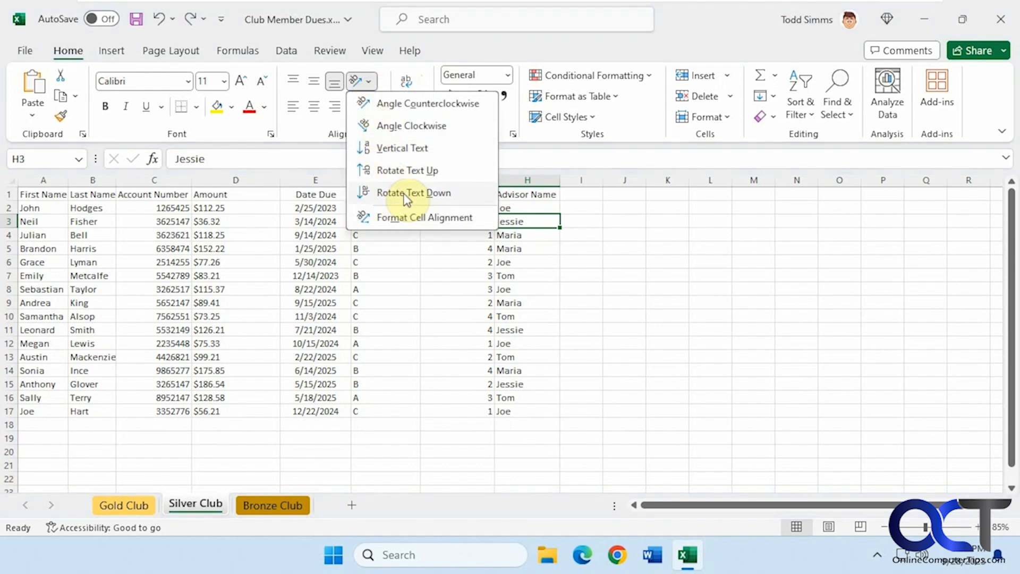
left_click(394, 171)
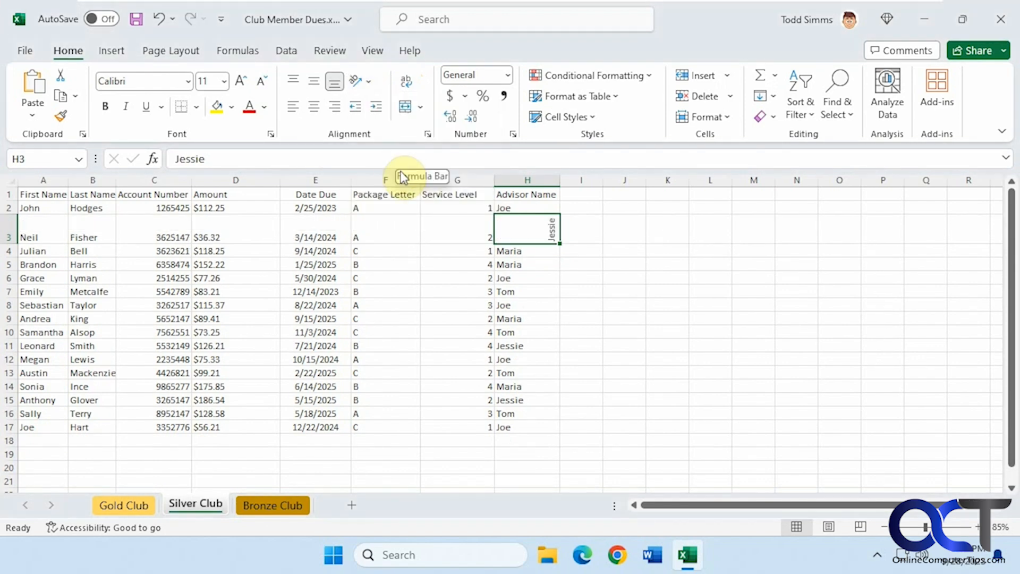
key("ctrl+z")
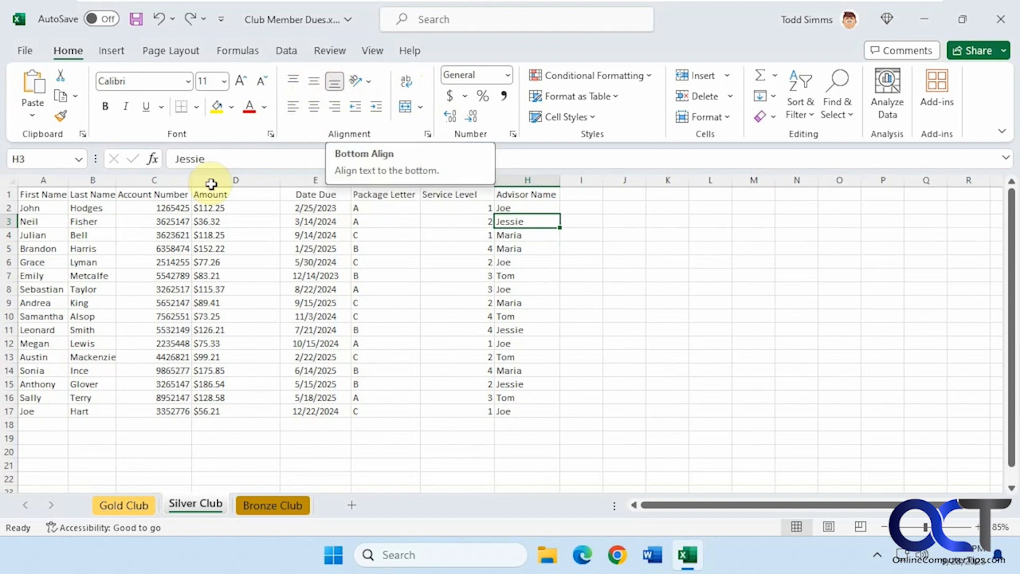
Make row 3 several times taller and middle-align the account number in C3 vertically.
left_click_drag(14, 230, 16, 280)
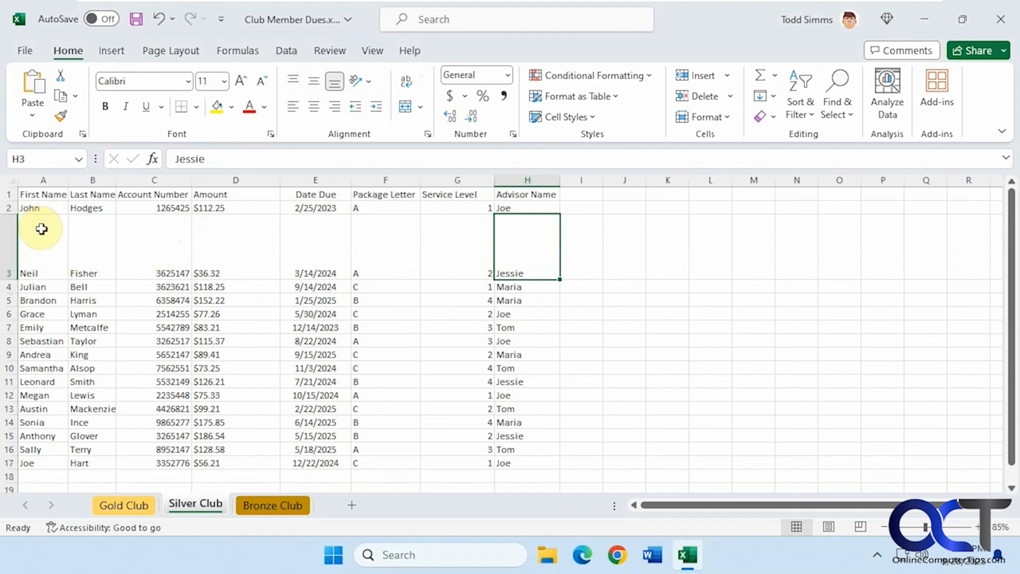
left_click(159, 254)
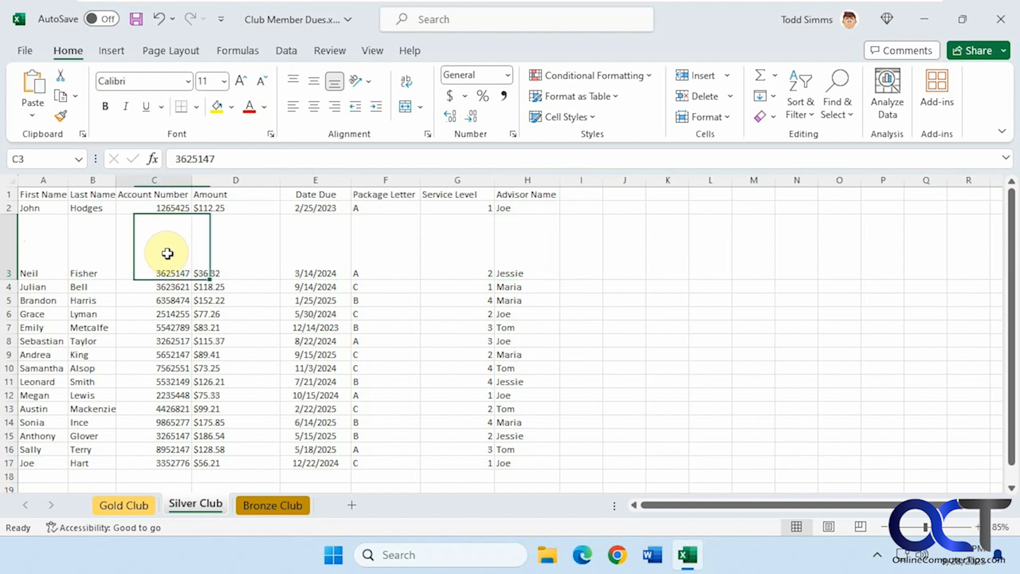
left_click(314, 83)
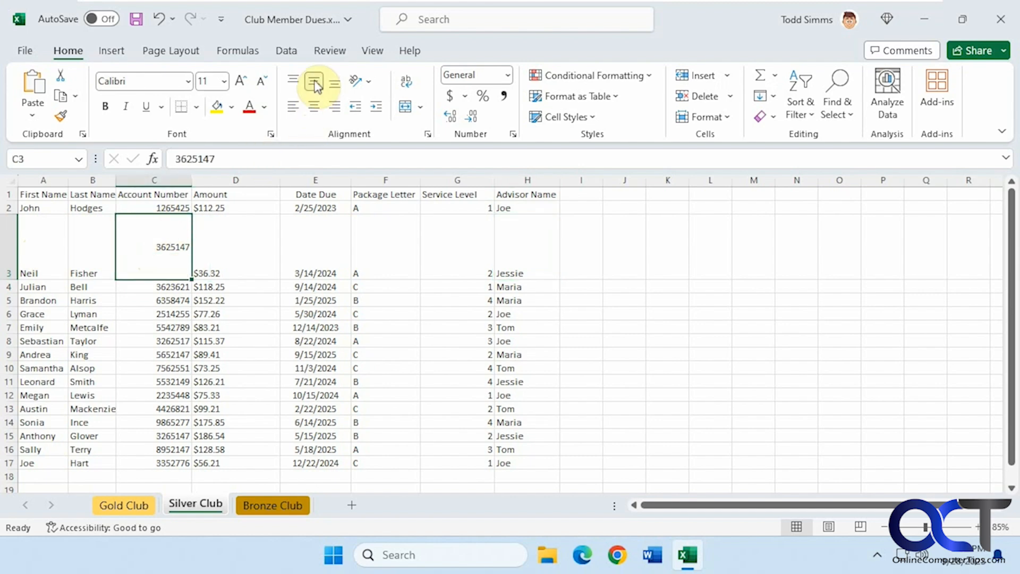
Try top and bottom vertical alignment on the account number in C3, and undo these along with row 3's height and F2's indent changes.
left_click(293, 80)
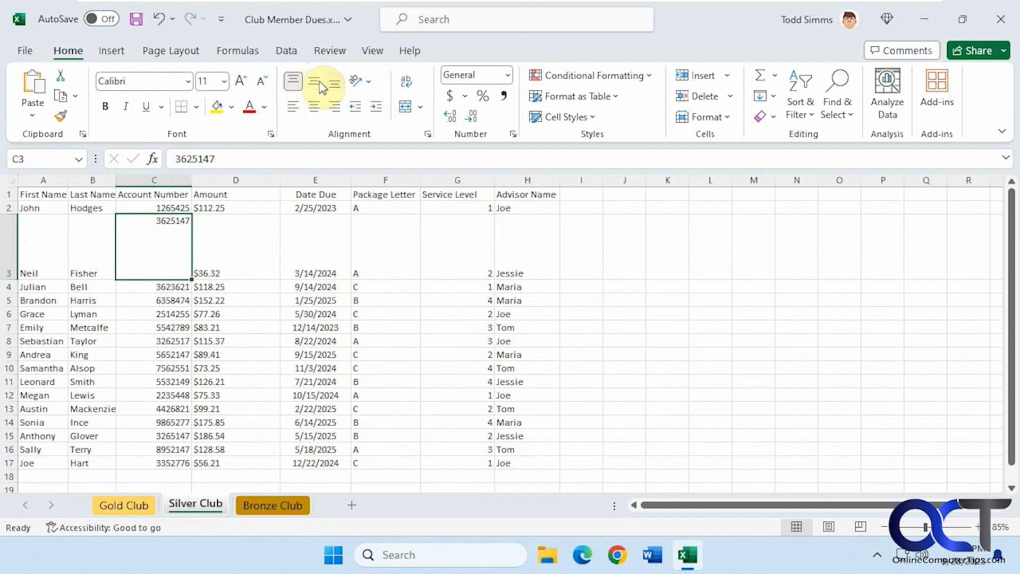
left_click(336, 85)
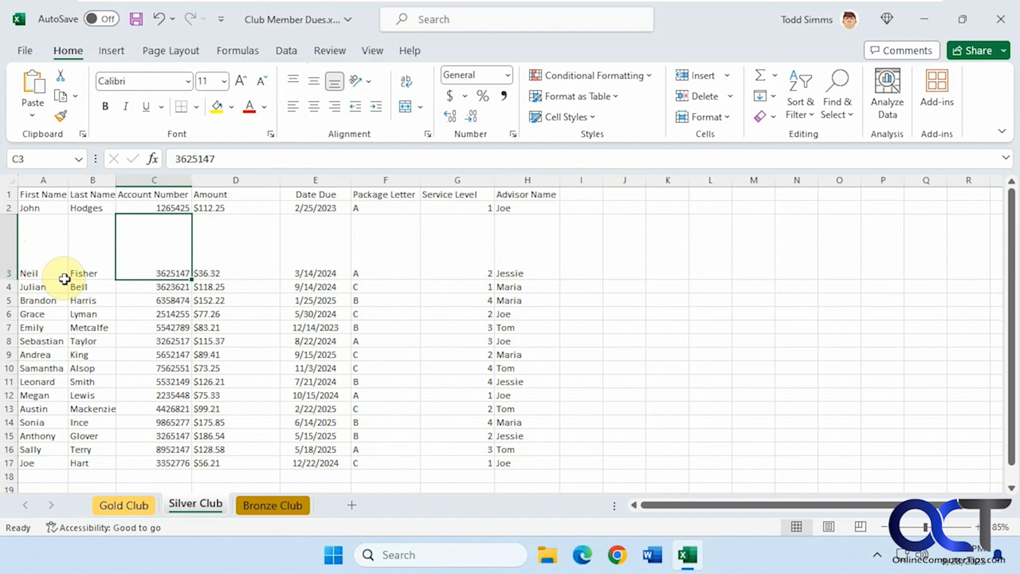
key("ctrl+z")
key("ctrl+z")
key("ctrl+z")
key("ctrl+z")
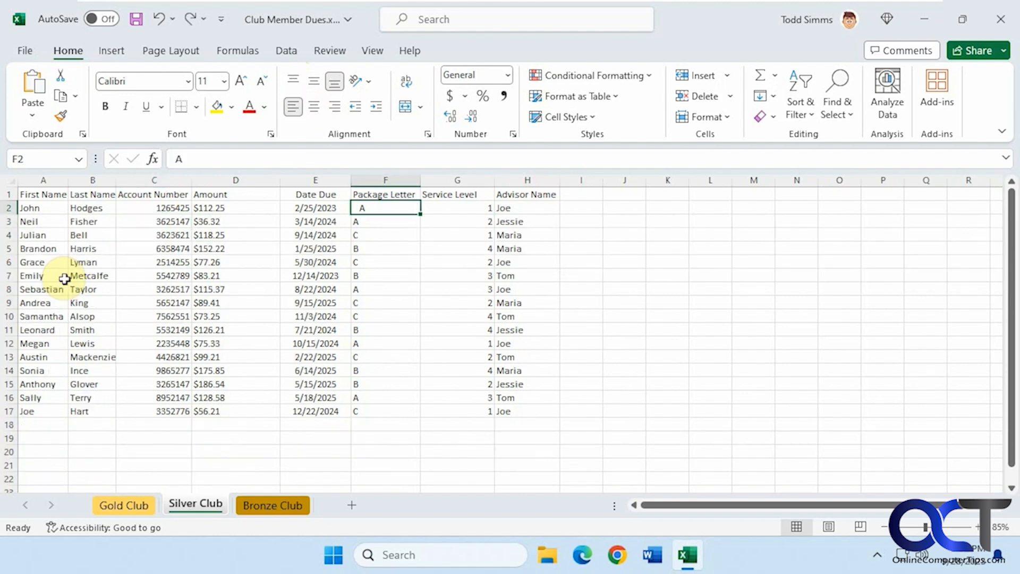
key("ctrl+z")
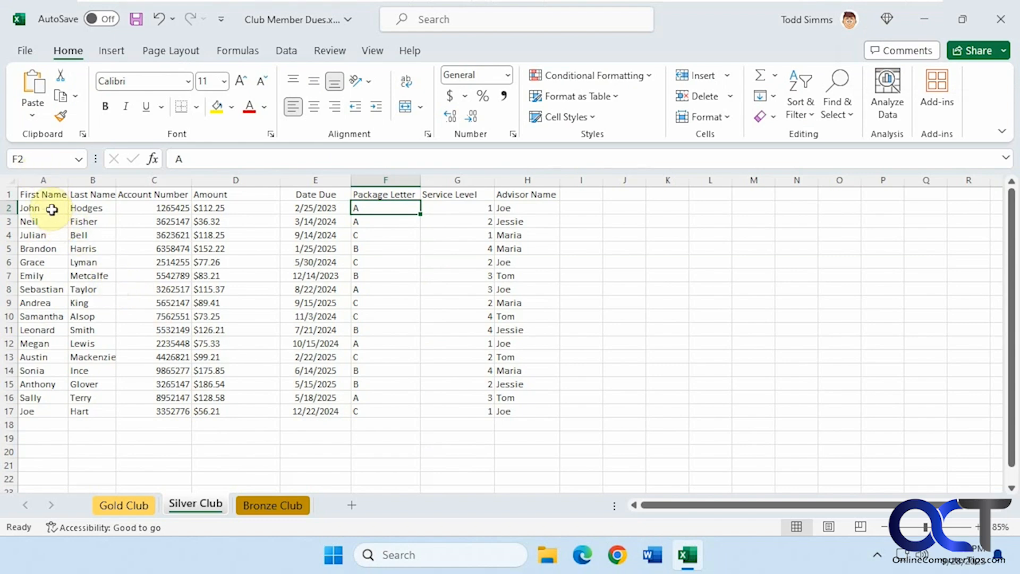
Try centering the whole First Name column A horizontally, and undo it.
left_click(48, 179)
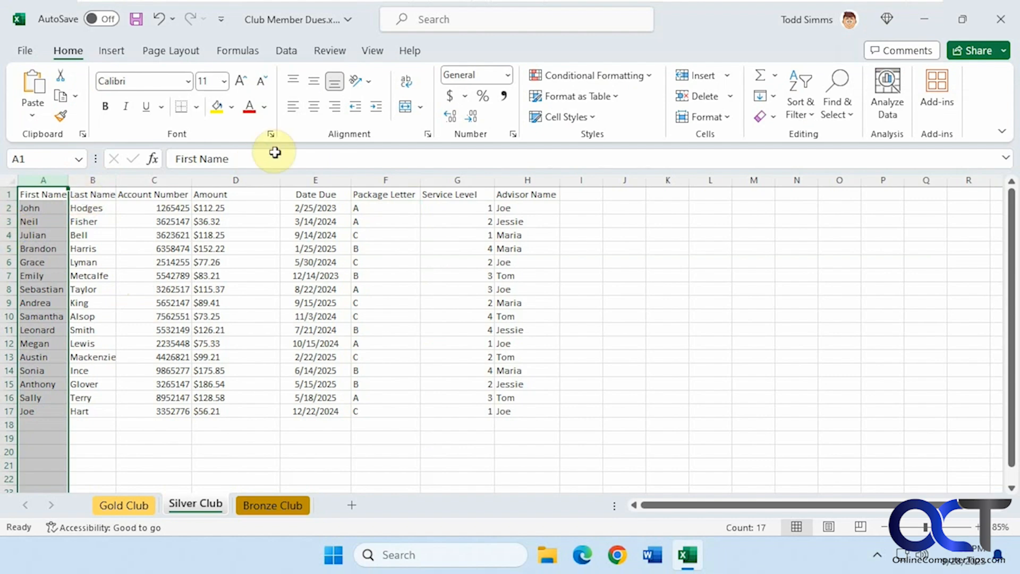
left_click(314, 108)
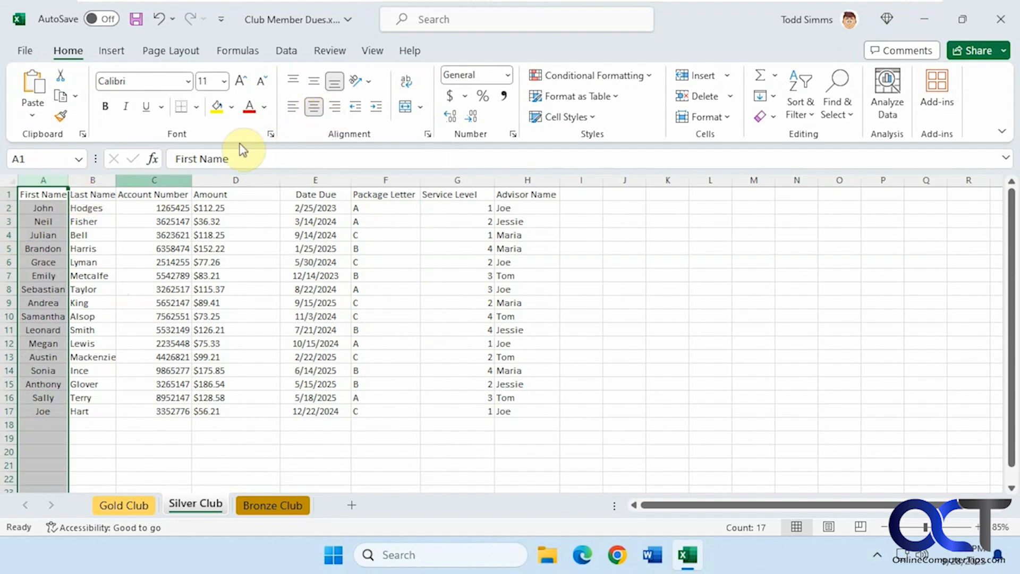
left_click(99, 195)
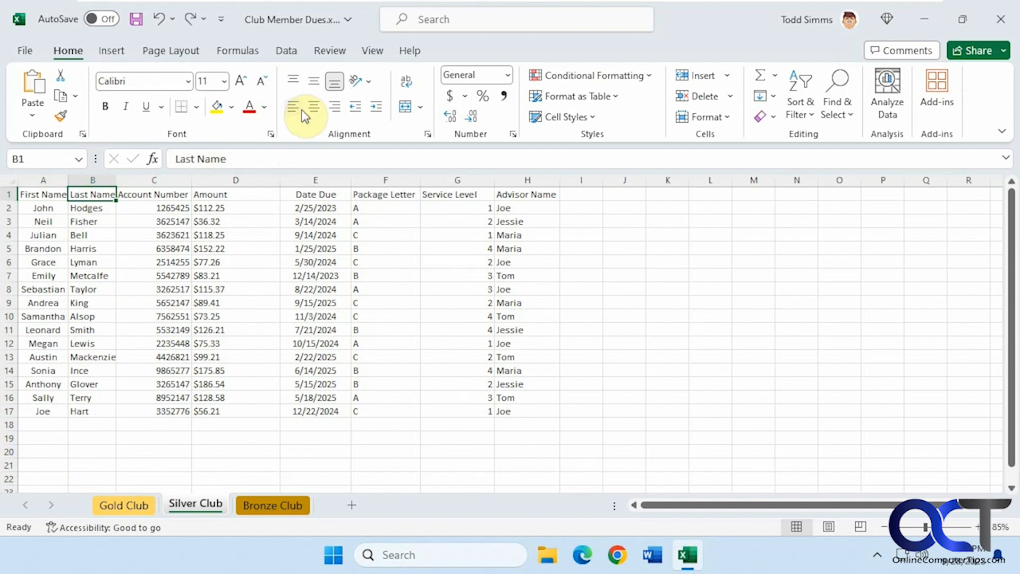
key("ctrl+z")
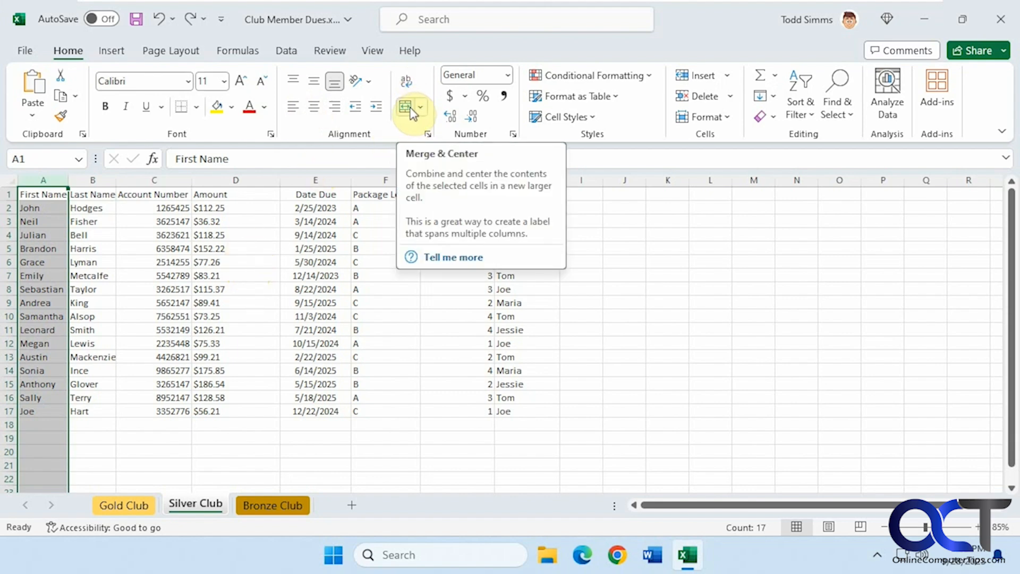
Review the horizontal alignment and text direction options in the Format Cells alignment settings for column A, and close them without changes.
left_click(428, 133)
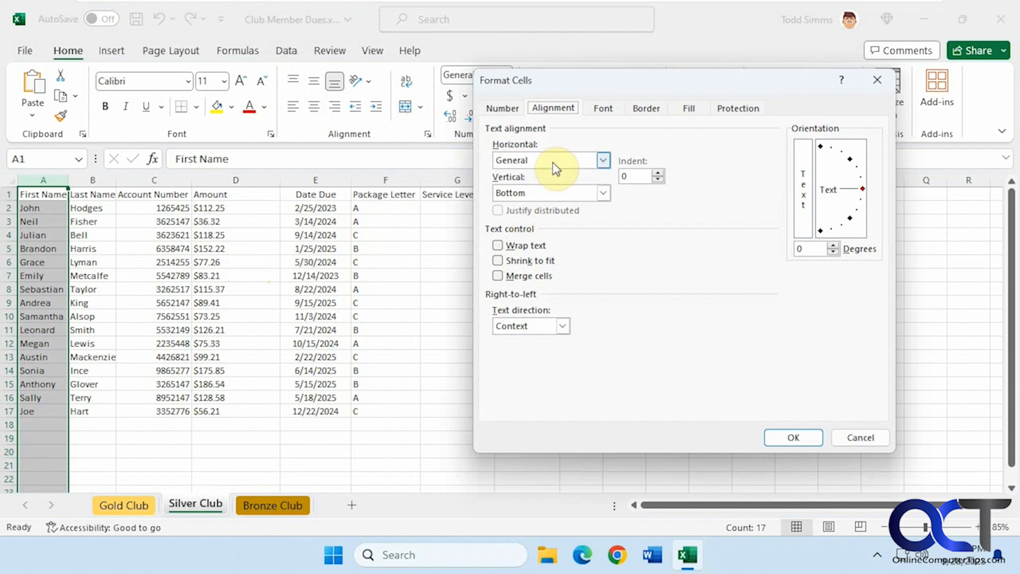
left_click(604, 160)
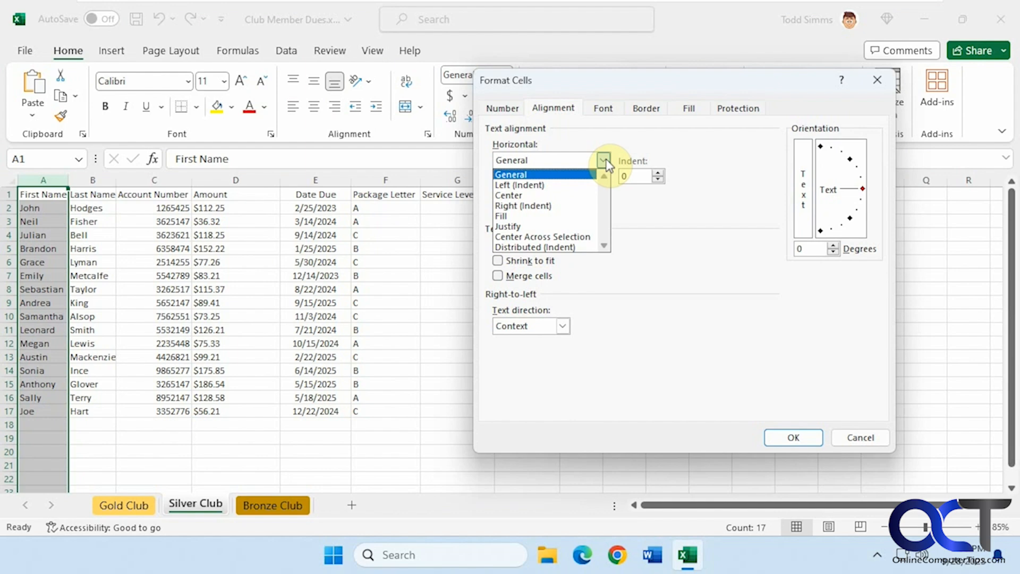
left_click(605, 158)
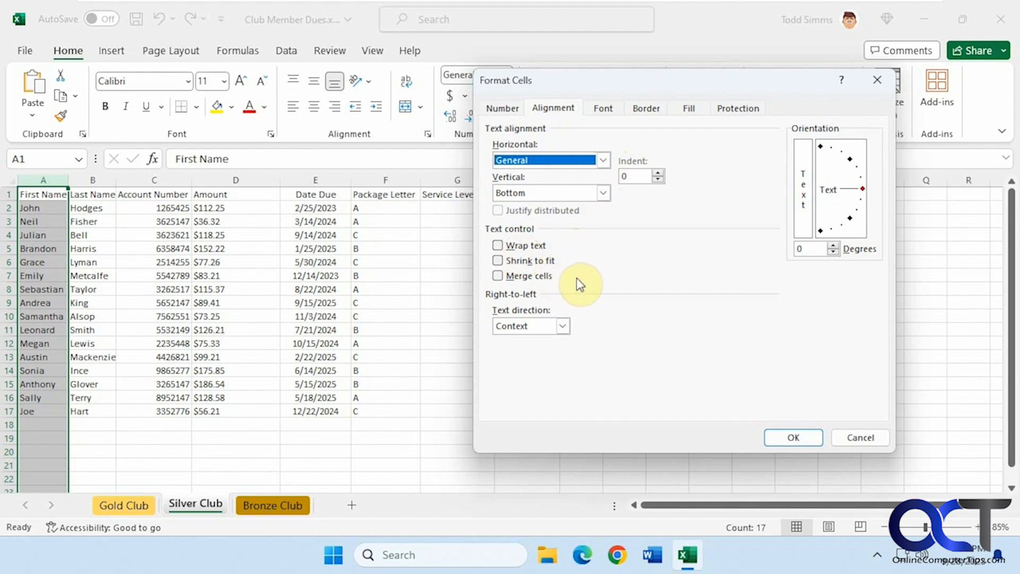
left_click(562, 326)
left_click(566, 333)
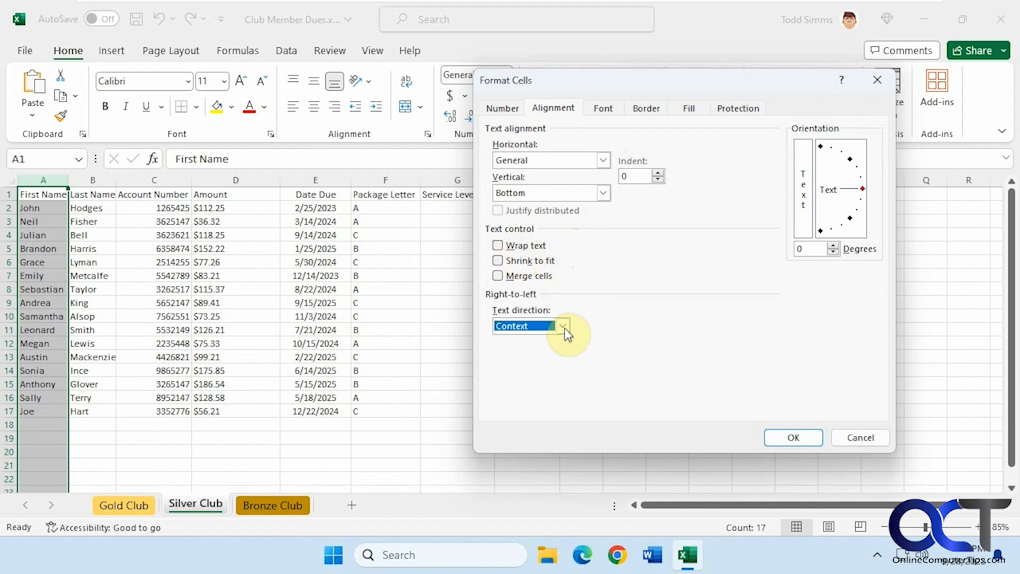
left_click(850, 436)
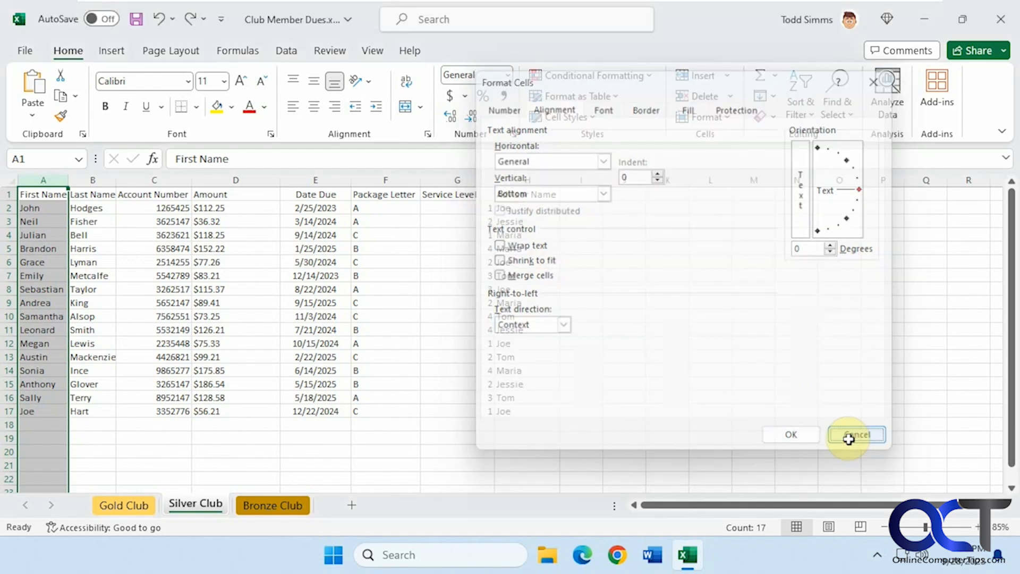
Switch to the Bronze Club sheet and check which row 1 cells, from A1 to D1, actually hold the title text.
left_click(272, 505)
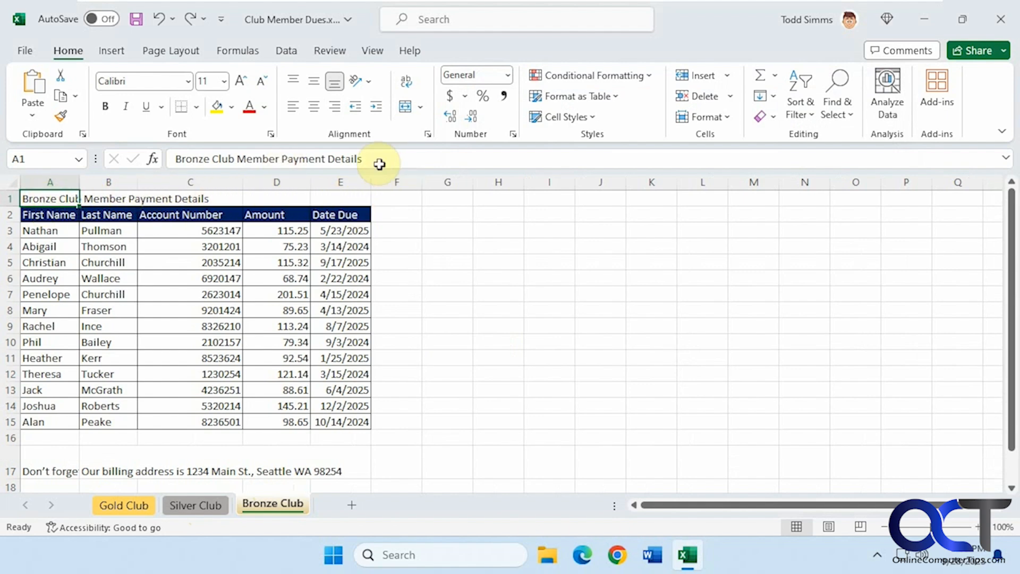
left_click(110, 198)
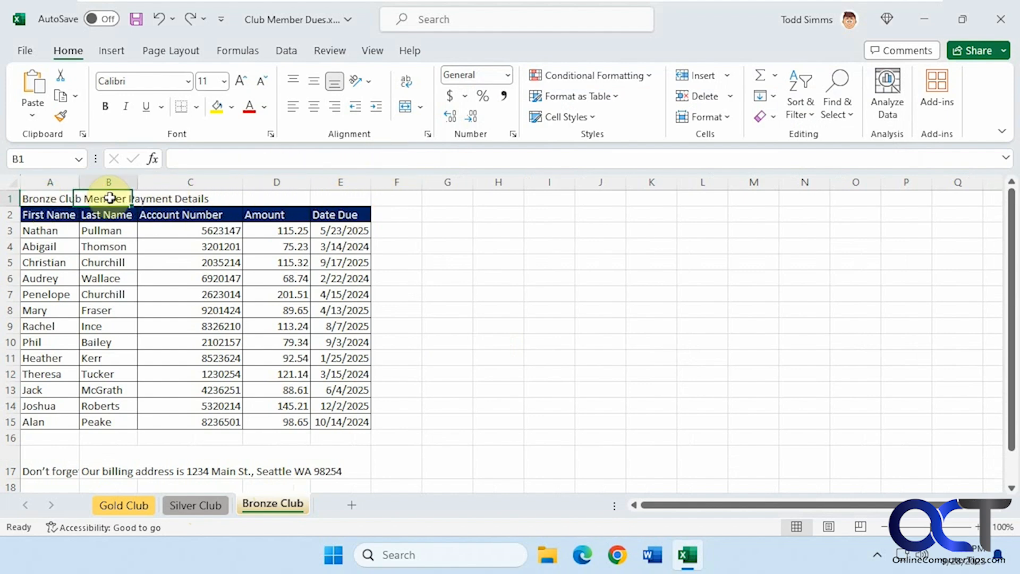
left_click(168, 198)
left_click(262, 198)
left_click(38, 198)
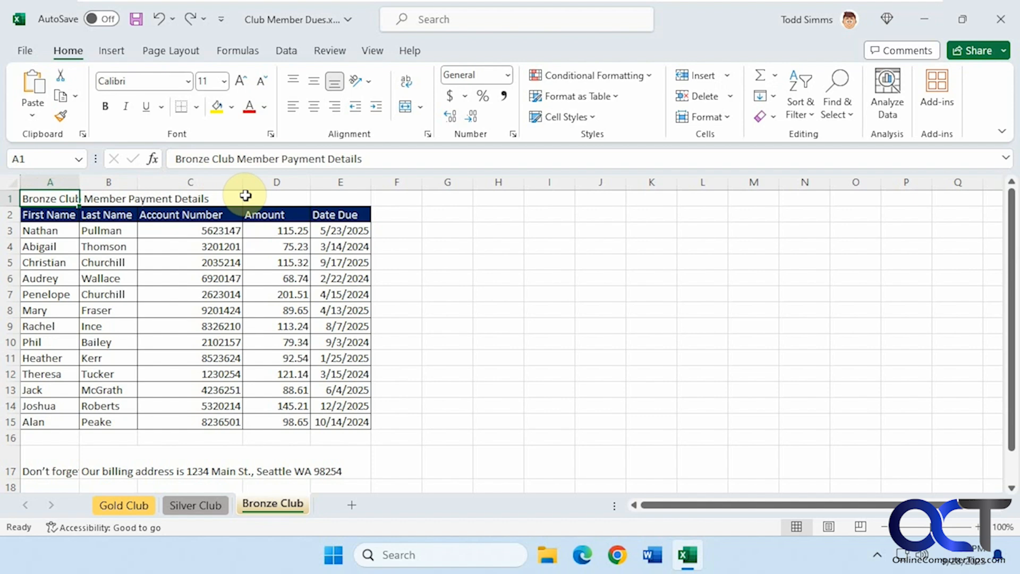
left_click(106, 198)
left_click(181, 198)
left_click(71, 199)
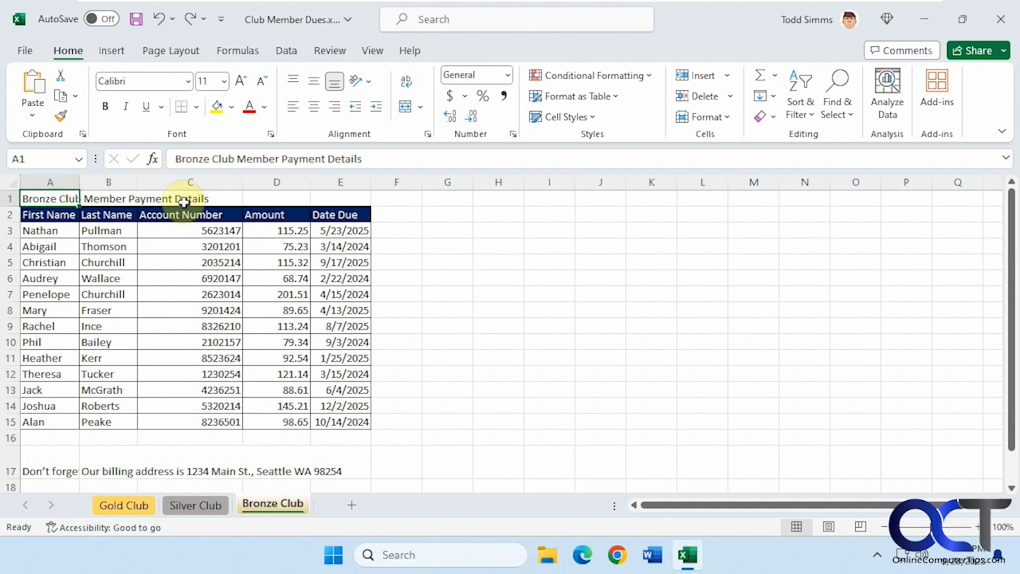
Try widening column A until the full Bronze Club title fits inside A1, and undo it.
left_click_drag(80, 182, 375, 184)
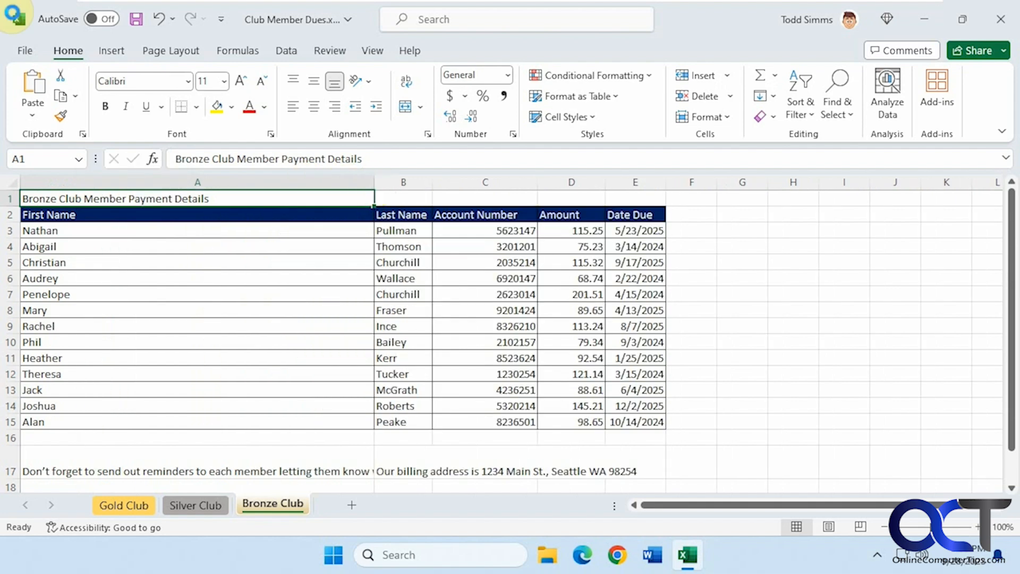
key("ctrl+z")
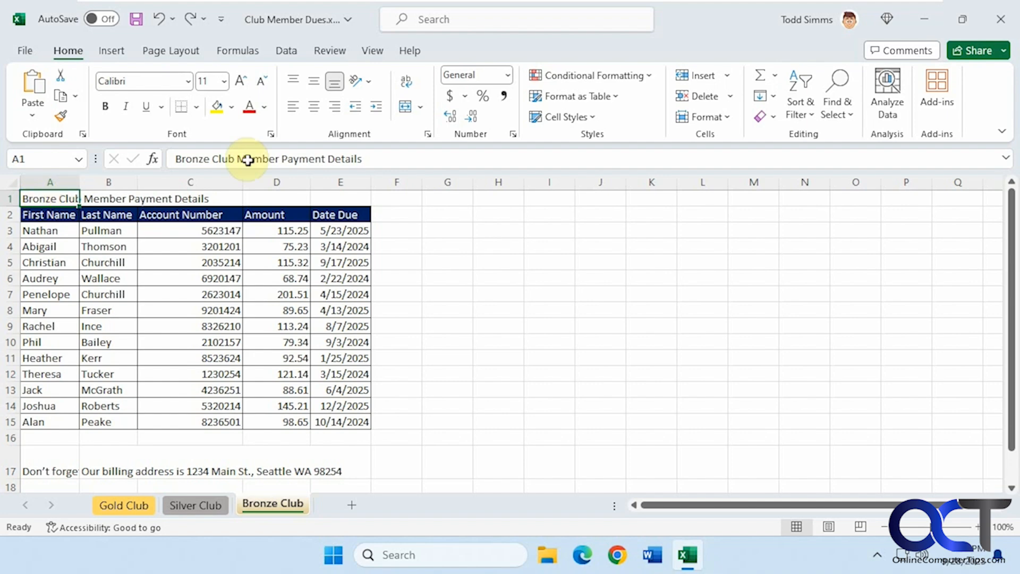
Try Merge & Center on the title cells A1:E1, check the merged cell, and undo the merge.
left_click_drag(43, 198, 334, 198)
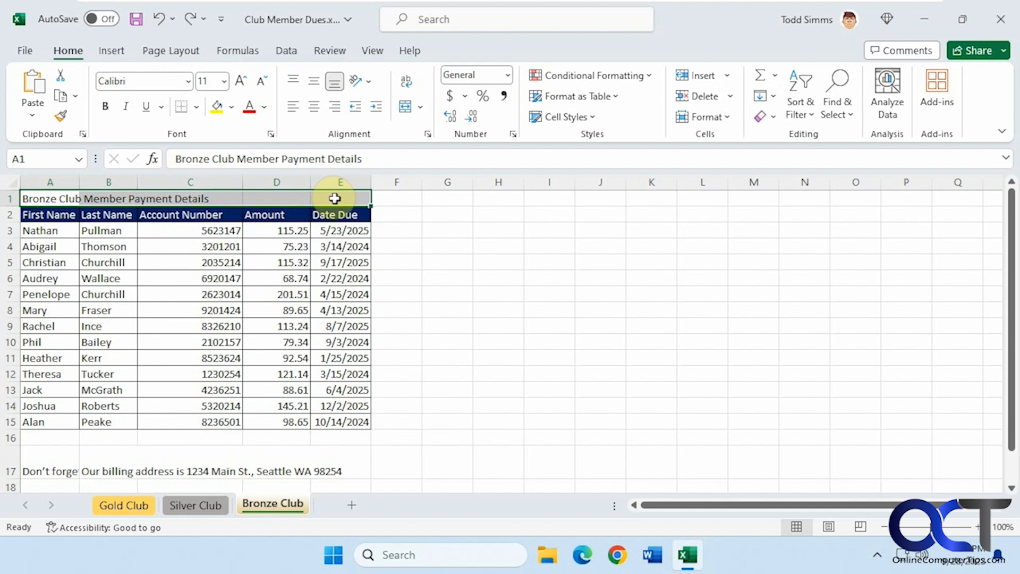
left_click(421, 107)
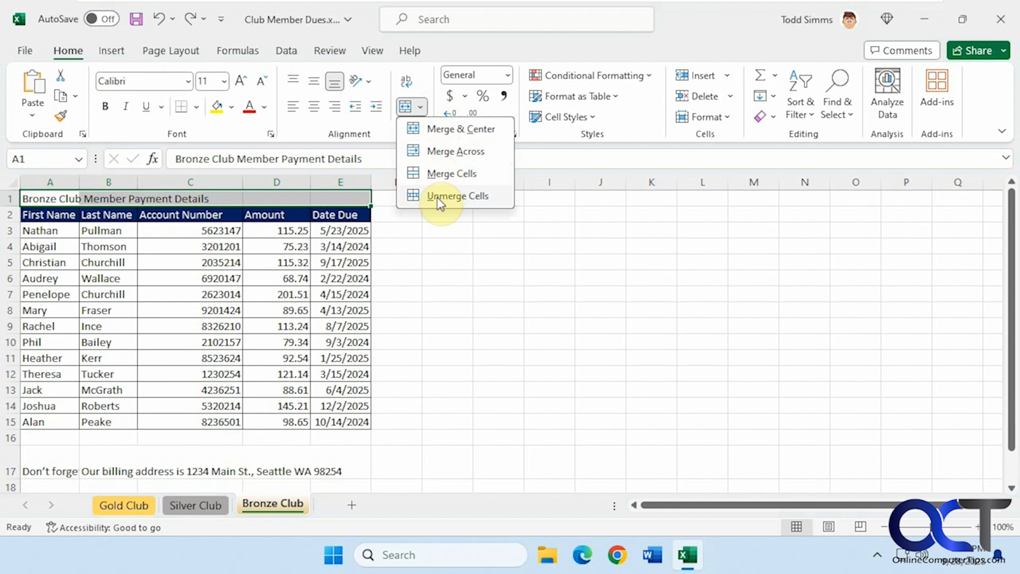
left_click(438, 130)
left_click(498, 262)
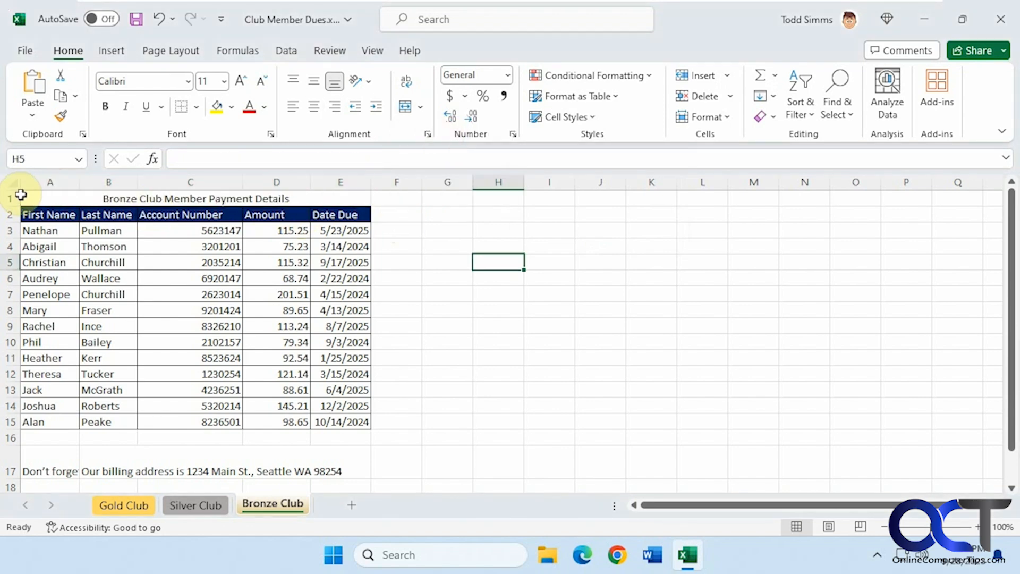
left_click(346, 196)
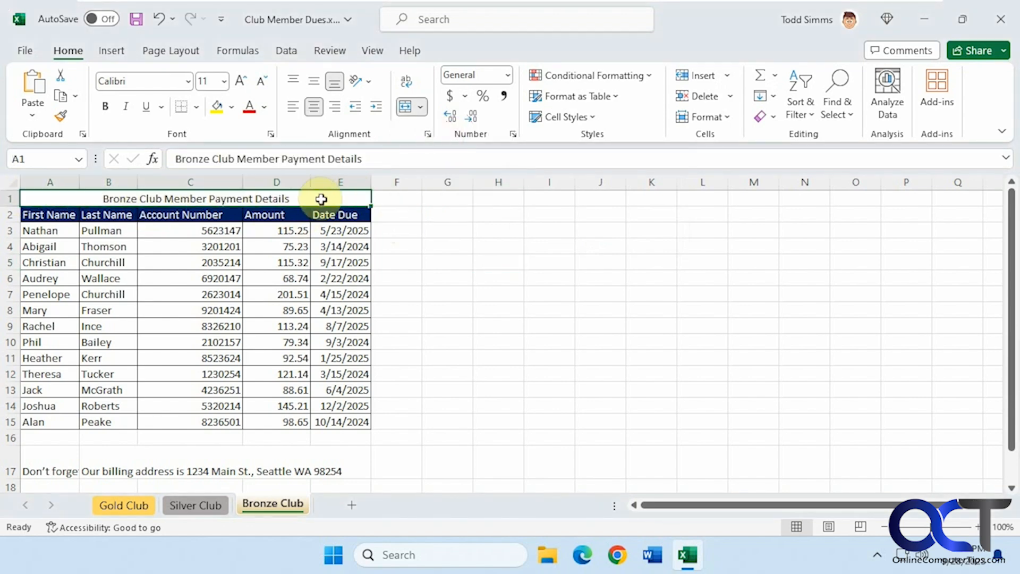
key("ctrl+z")
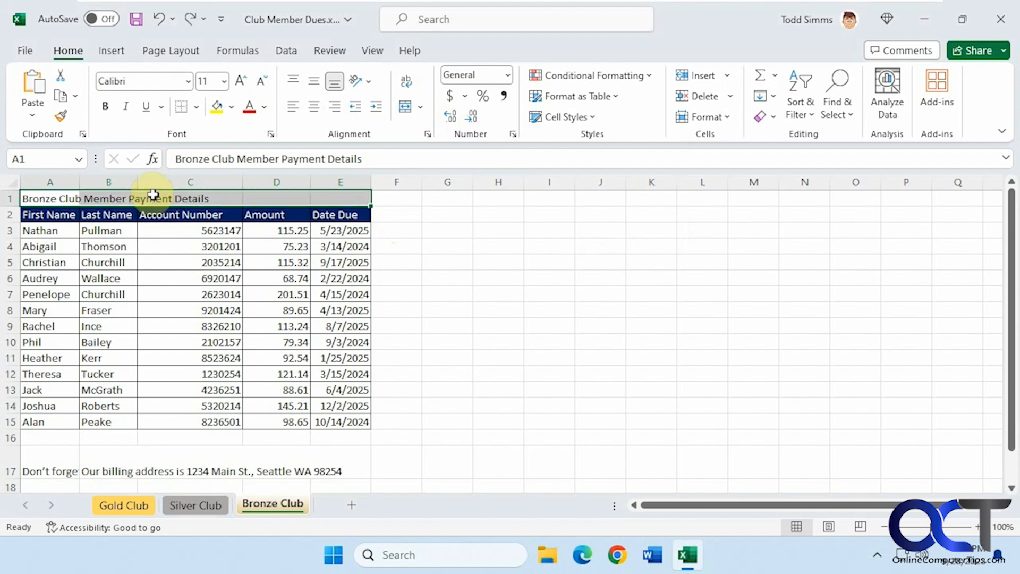
Try Merge Across and Merge Cells on the title cells A1:E1, undoing each one.
left_click(421, 109)
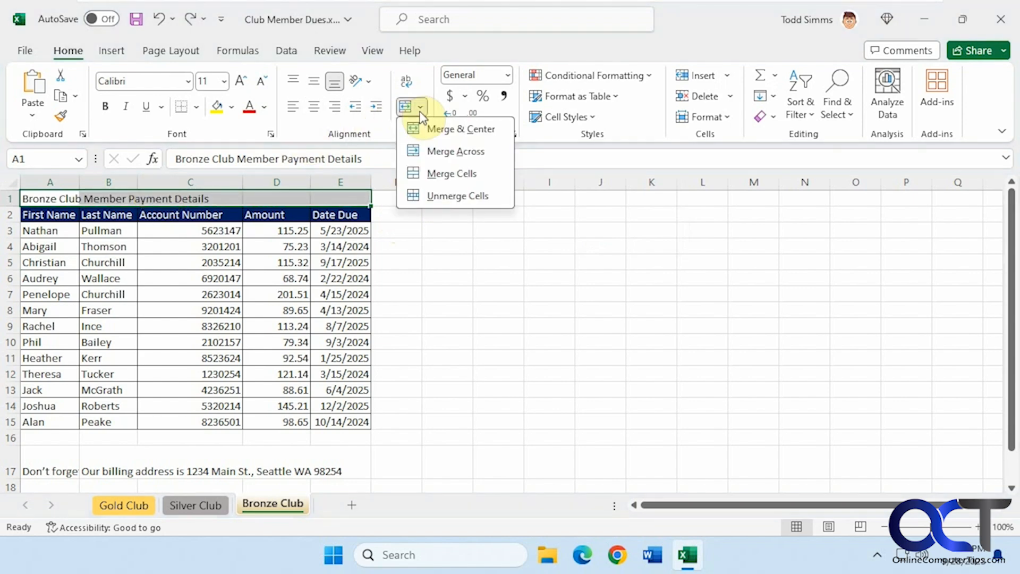
left_click(438, 151)
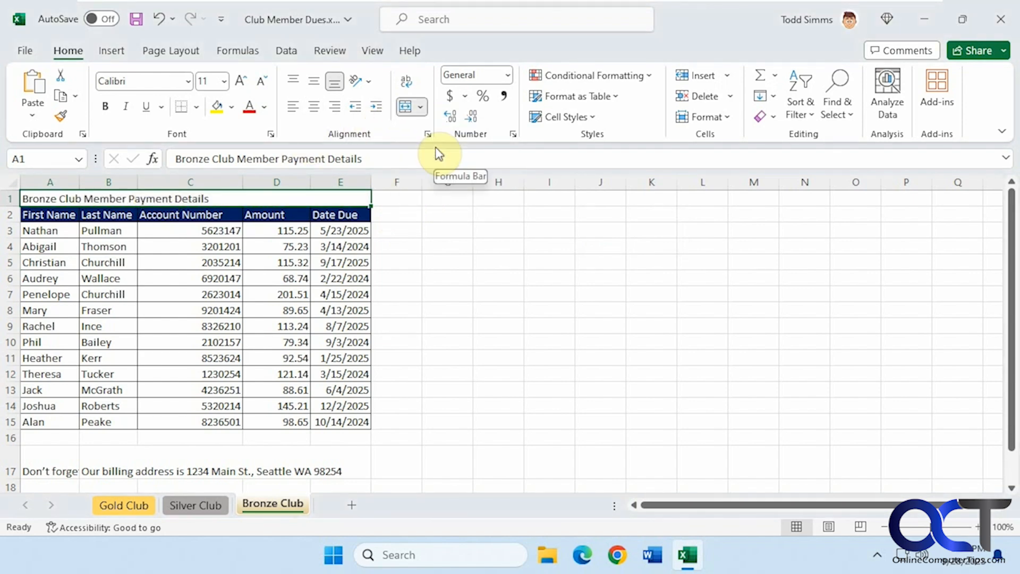
key("ctrl+z")
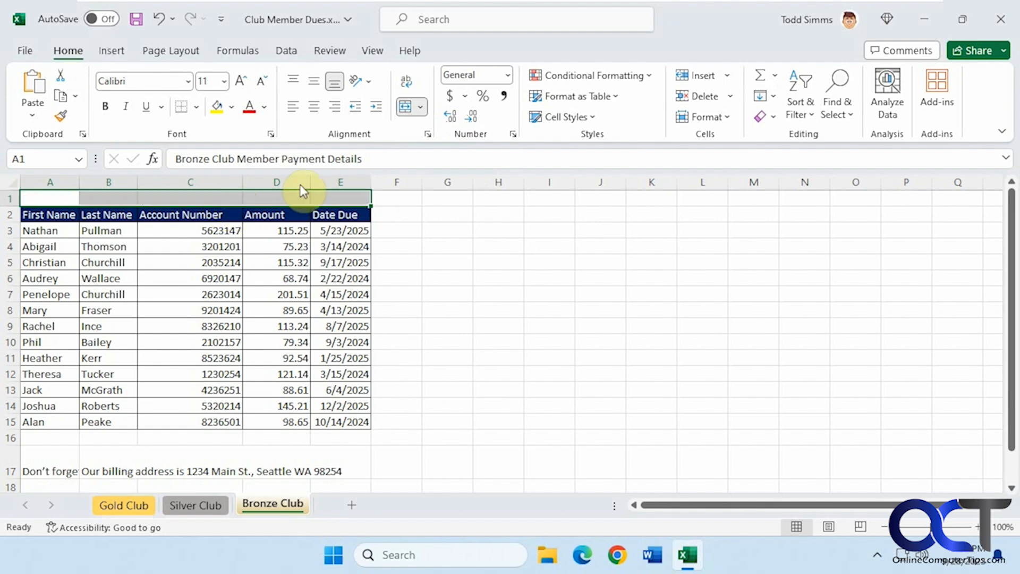
left_click(421, 108)
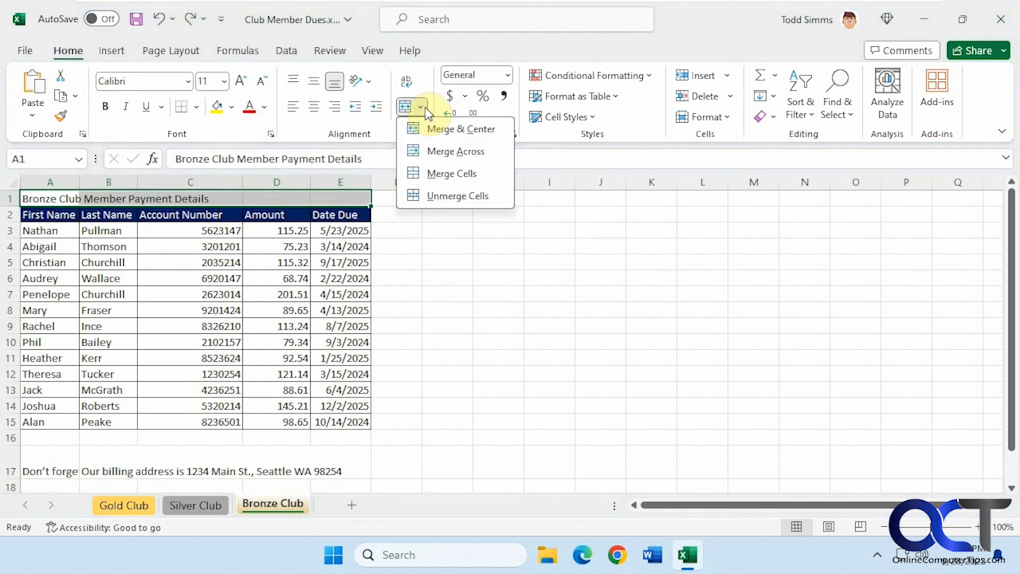
left_click(452, 173)
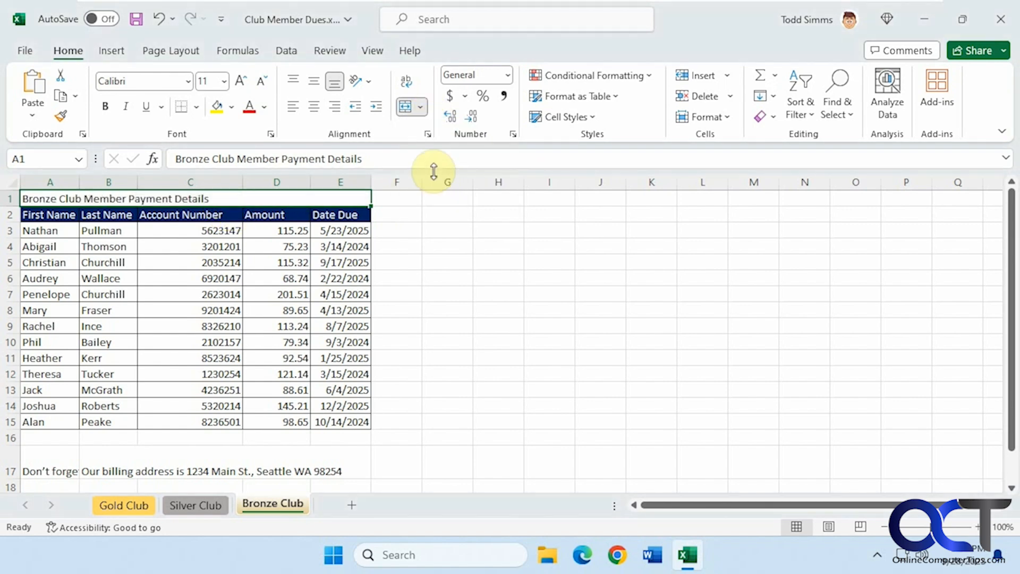
key("ctrl+z")
Merge and center the Bronze Club title across A1:E1.
left_click(421, 108)
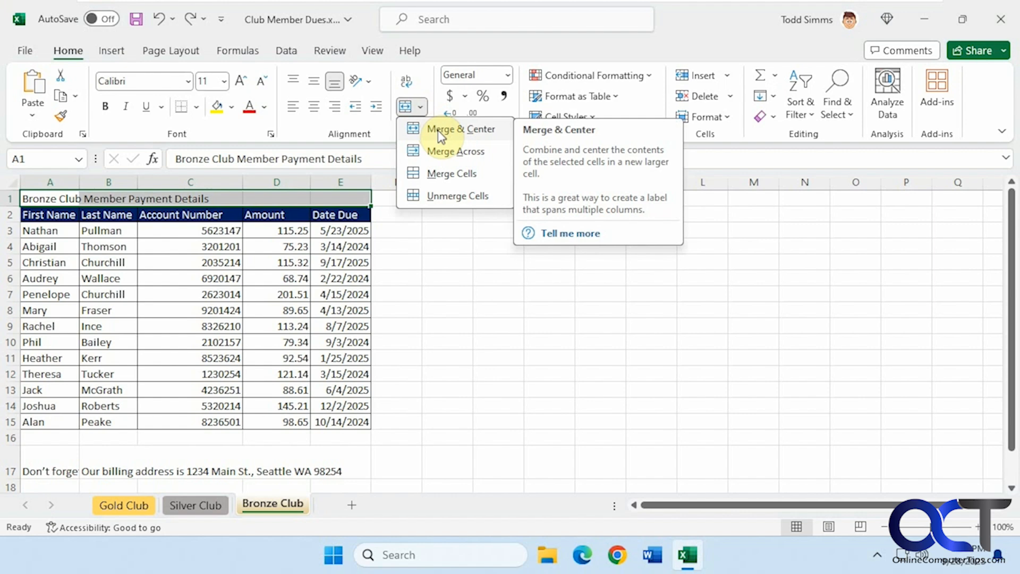
left_click(440, 133)
left_click(437, 298)
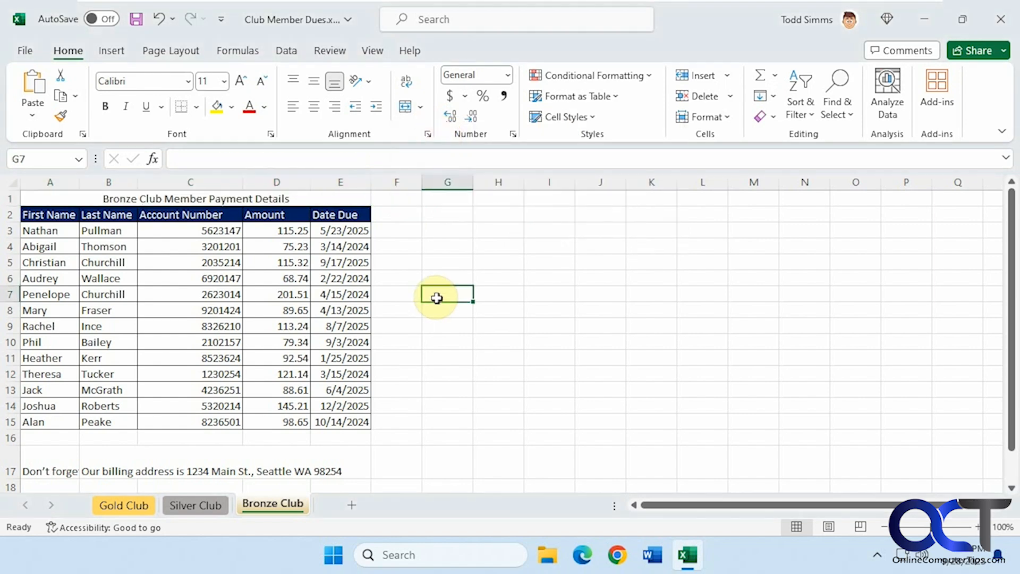
Select the payment reminder note in A17 below the table.
scroll(440, 290, "down", 3)
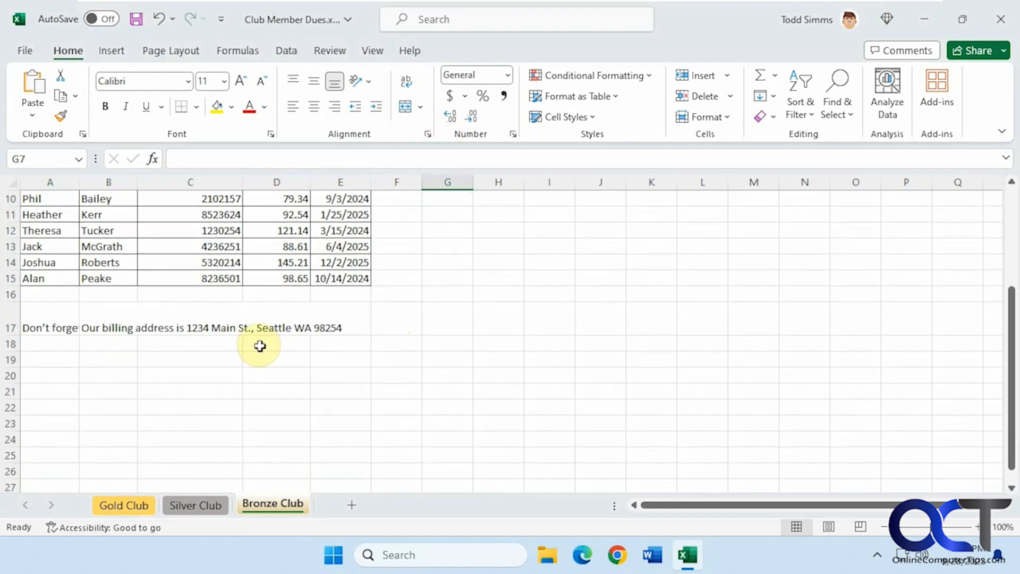
left_click(47, 323)
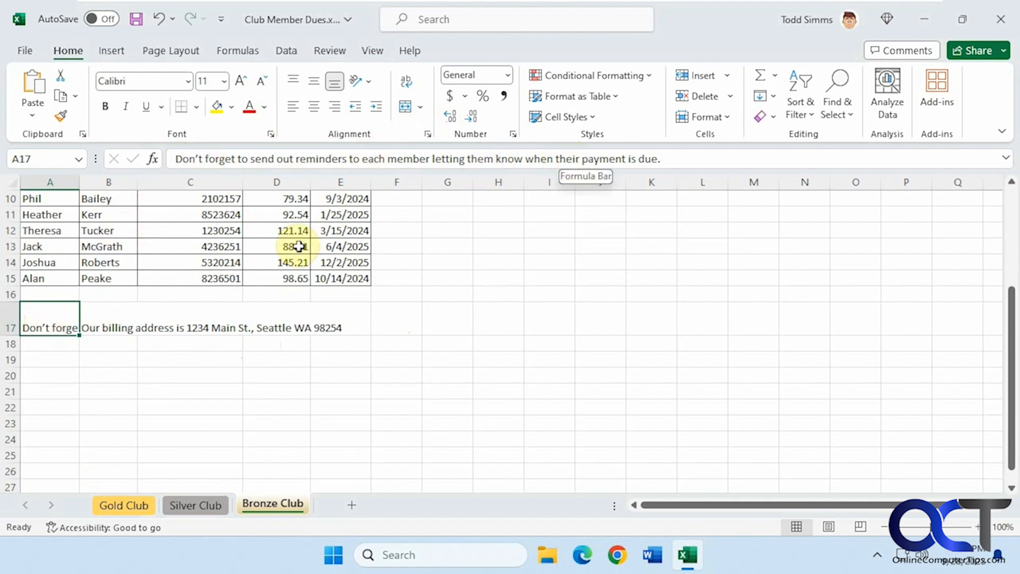
Wrap the reminder note in A17 and increase the height of row 17 until the whole text fits.
left_click(106, 325)
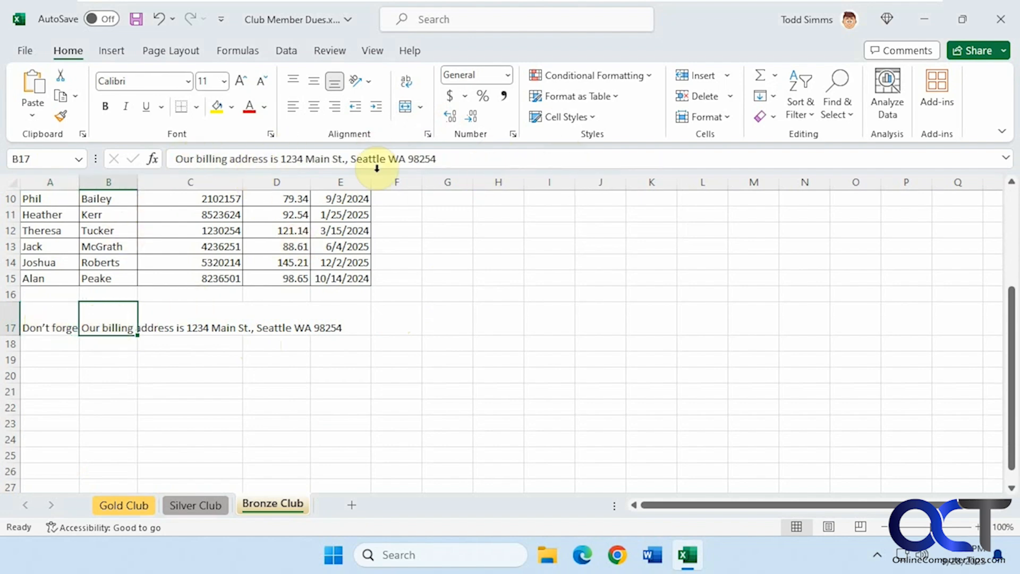
left_click(55, 323)
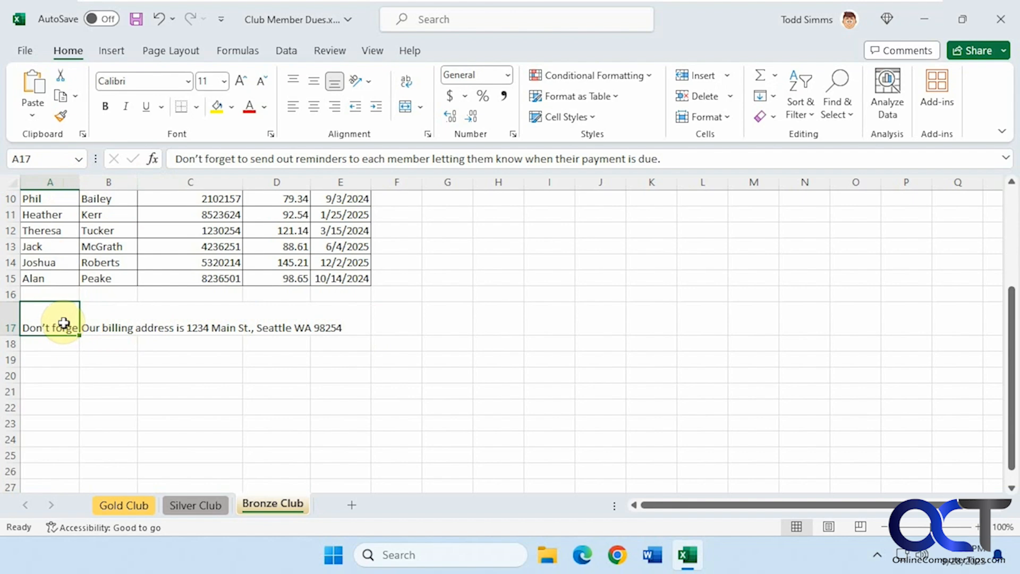
left_click(427, 134)
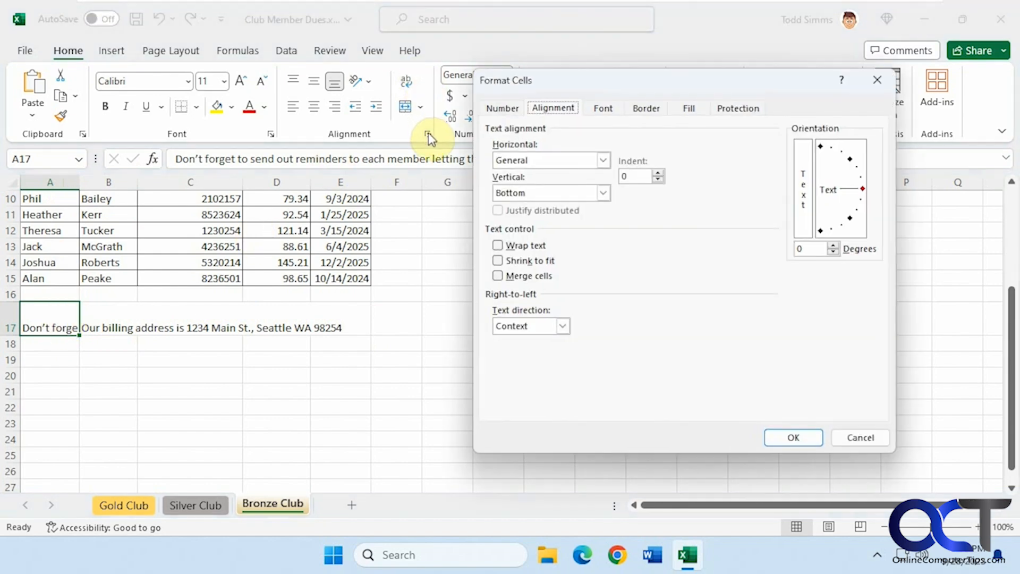
left_click(856, 435)
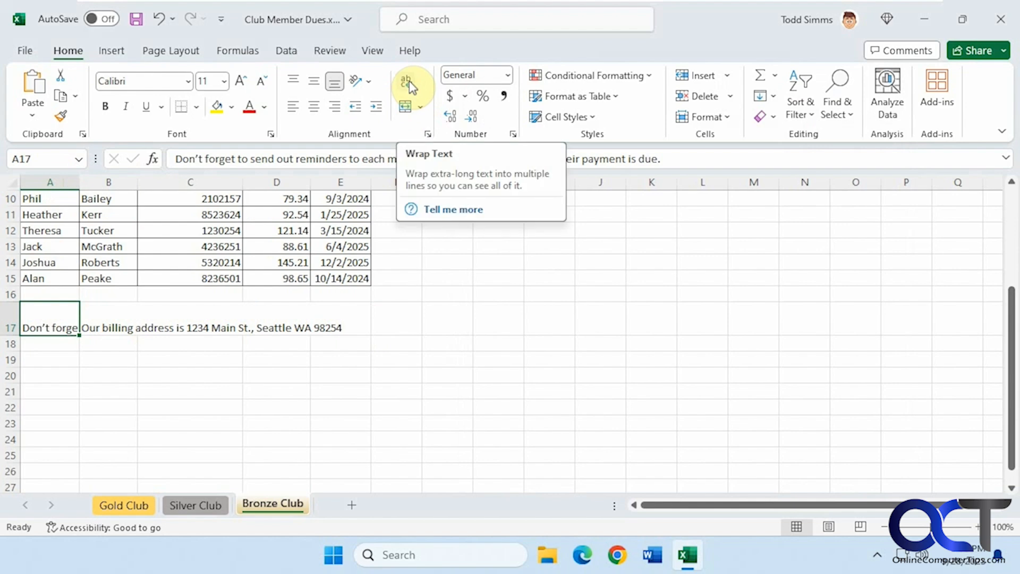
left_click(410, 87)
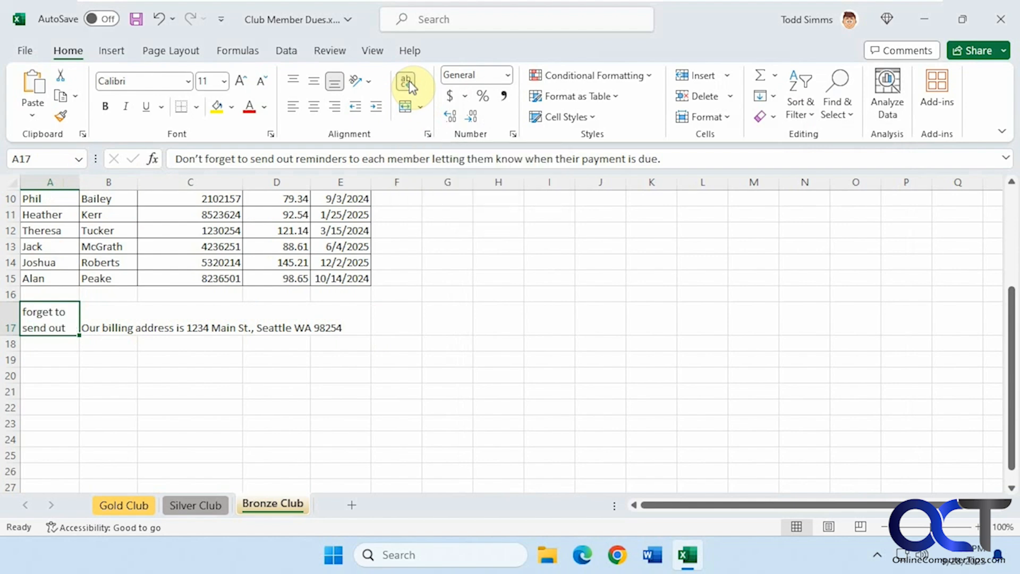
left_click_drag(14, 336, 16, 468)
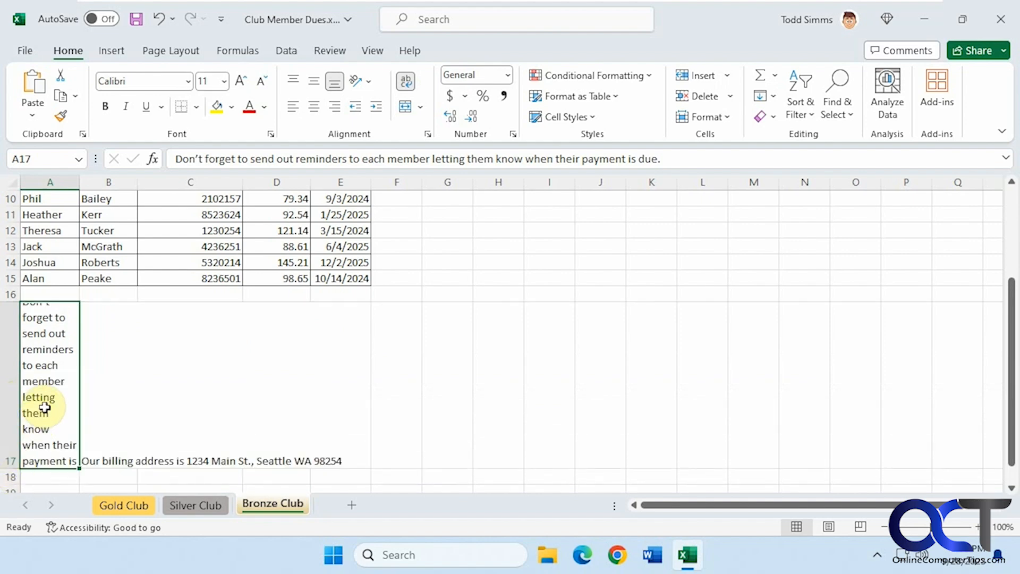
scroll(45, 407, "down", 2)
left_click_drag(9, 367, 16, 401)
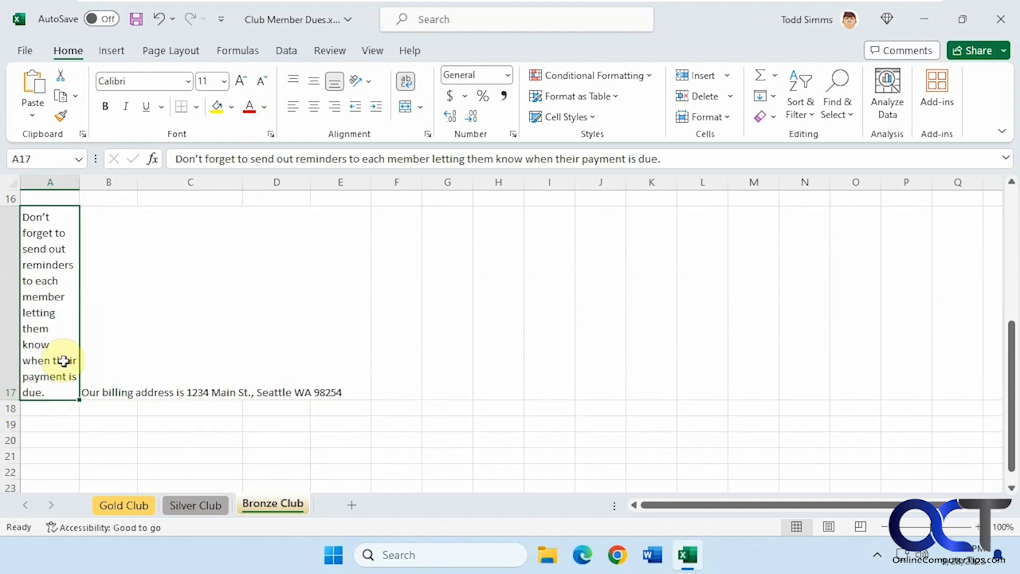
Wrap the billing address note in B17 and resize column A and row 17 so both notes fit closely.
left_click(165, 357)
left_click(107, 365)
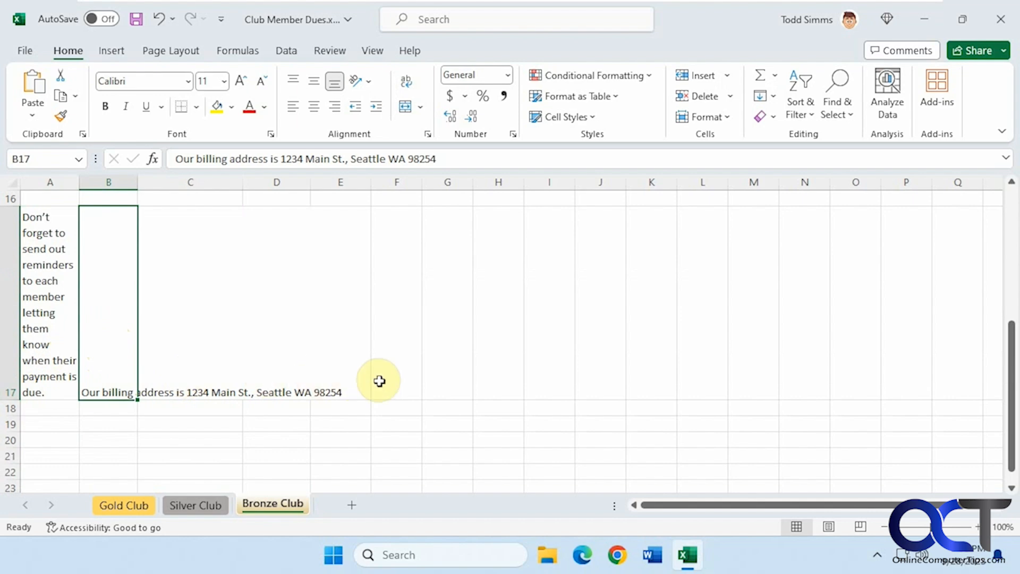
left_click(406, 82)
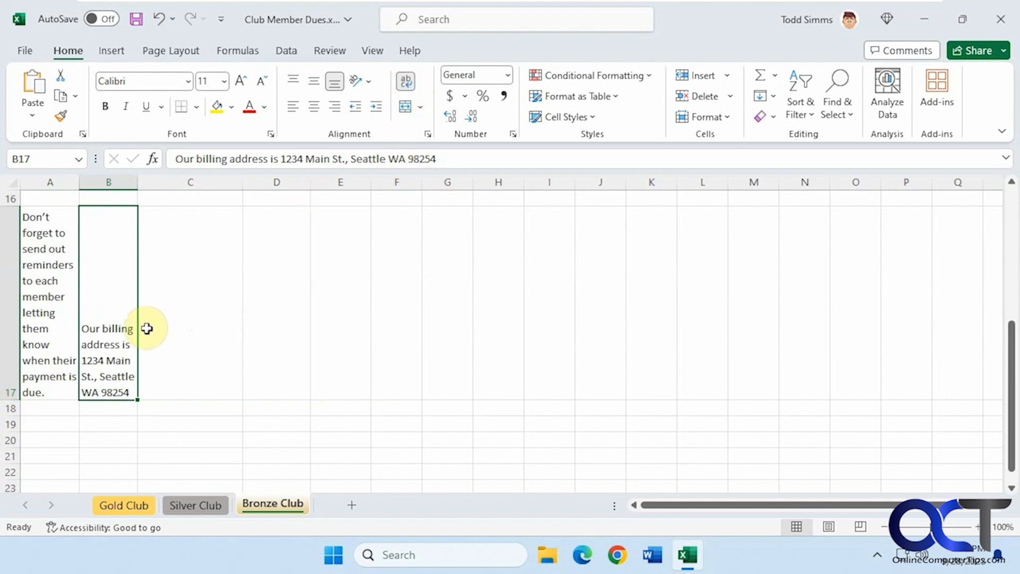
left_click_drag(82, 183, 145, 181)
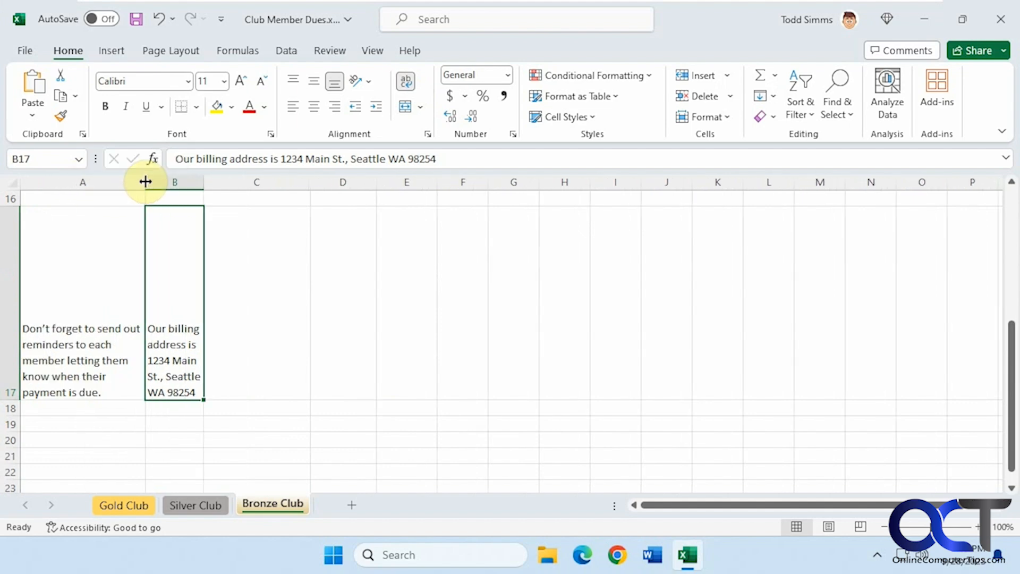
left_click_drag(16, 403, 17, 290)
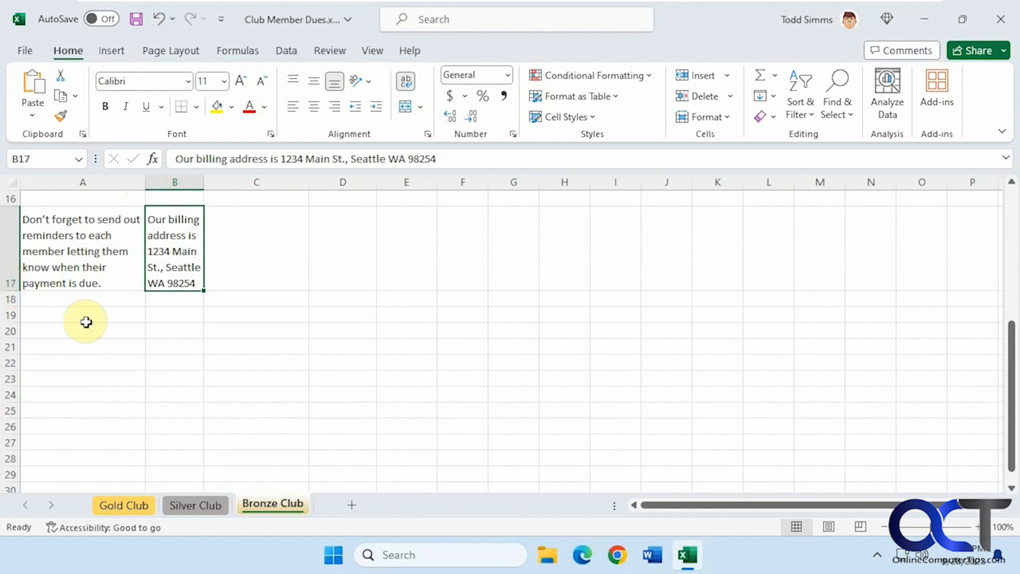
Move the two notes from A17:B17 to F17:G17 and narrow column A to suit the first names.
scroll(80, 330, "up", 5)
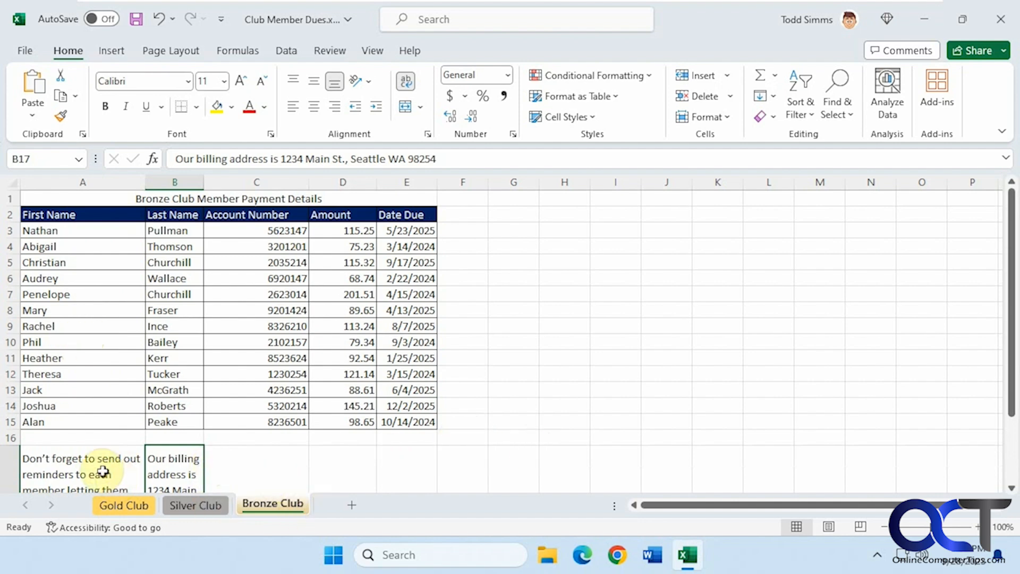
left_click_drag(99, 465, 535, 456)
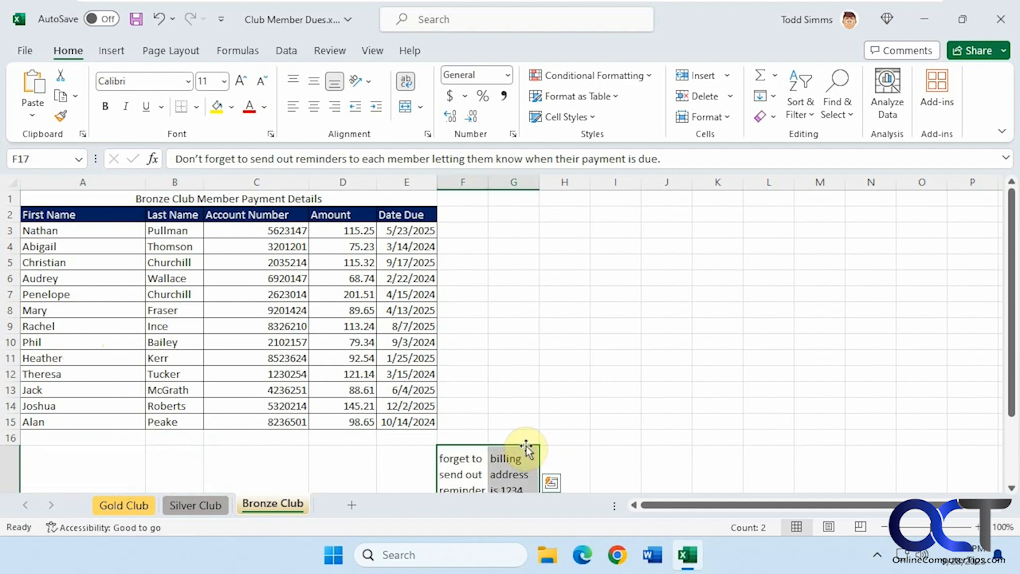
left_click_drag(145, 182, 87, 182)
Widen columns F and G and reduce the height of row 17 to fit the two wrapped notes.
scroll(404, 276, "down", 2)
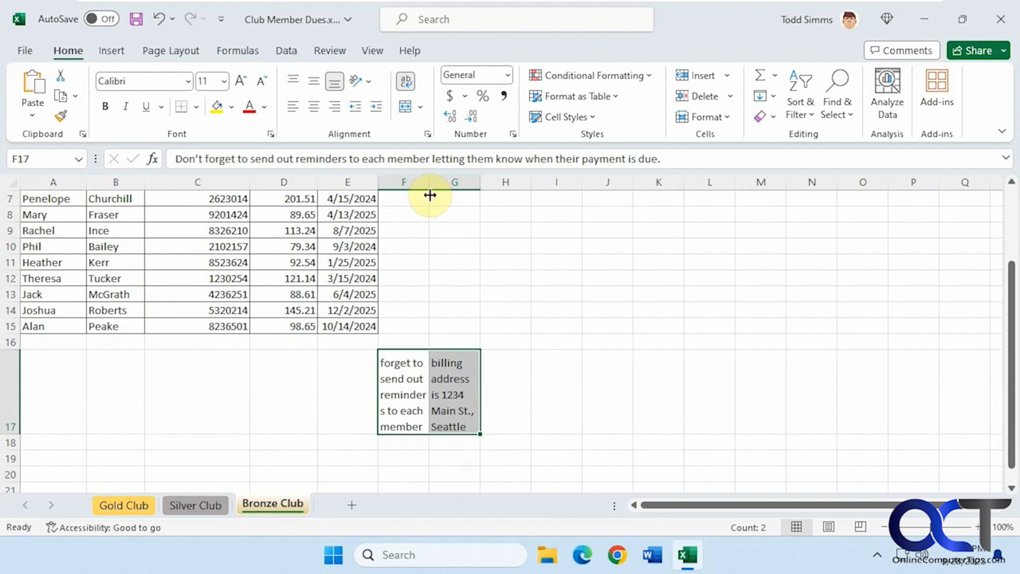
left_click_drag(429, 182, 521, 185)
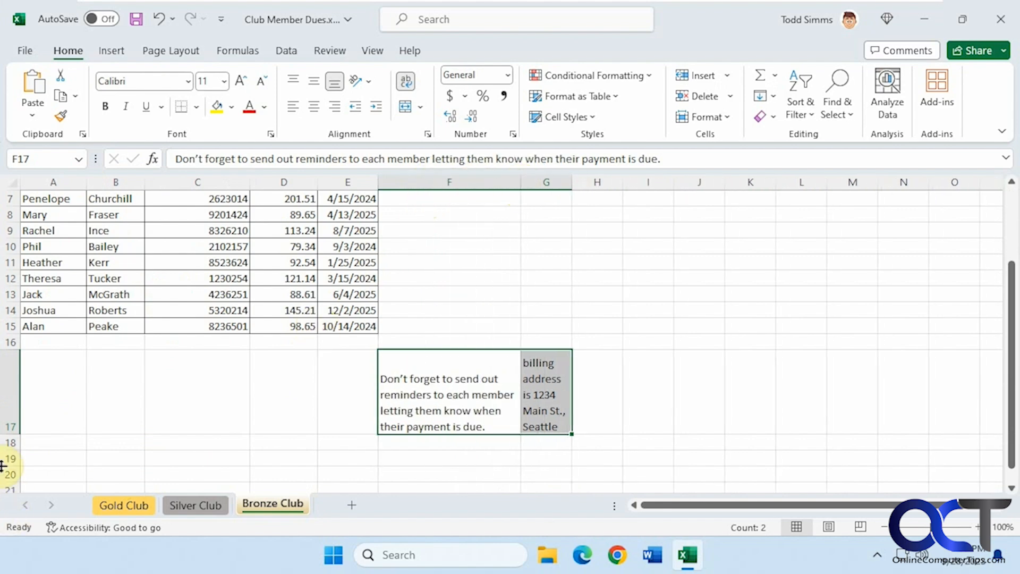
left_click_drag(11, 434, 17, 410)
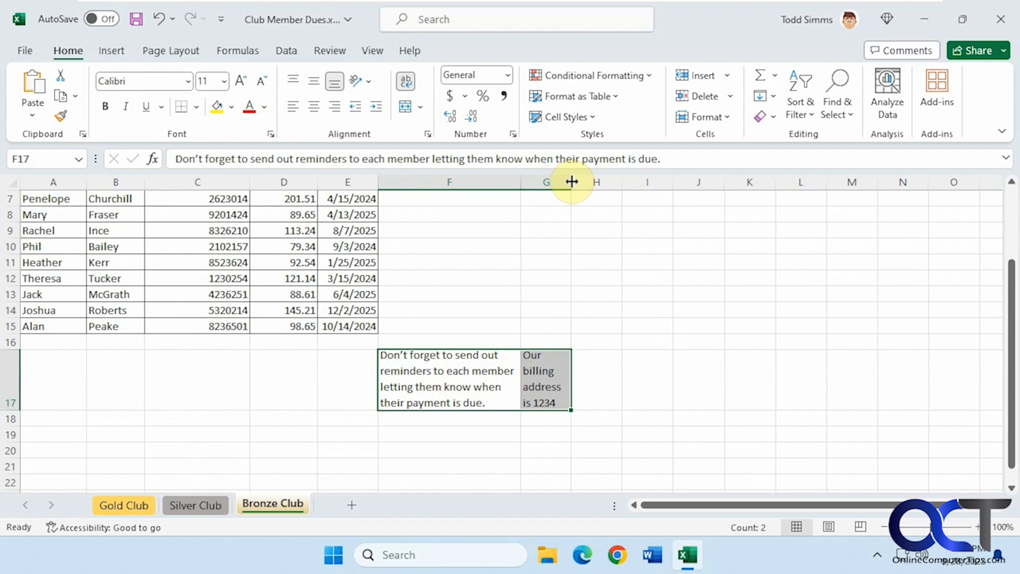
left_click_drag(571, 181, 617, 181)
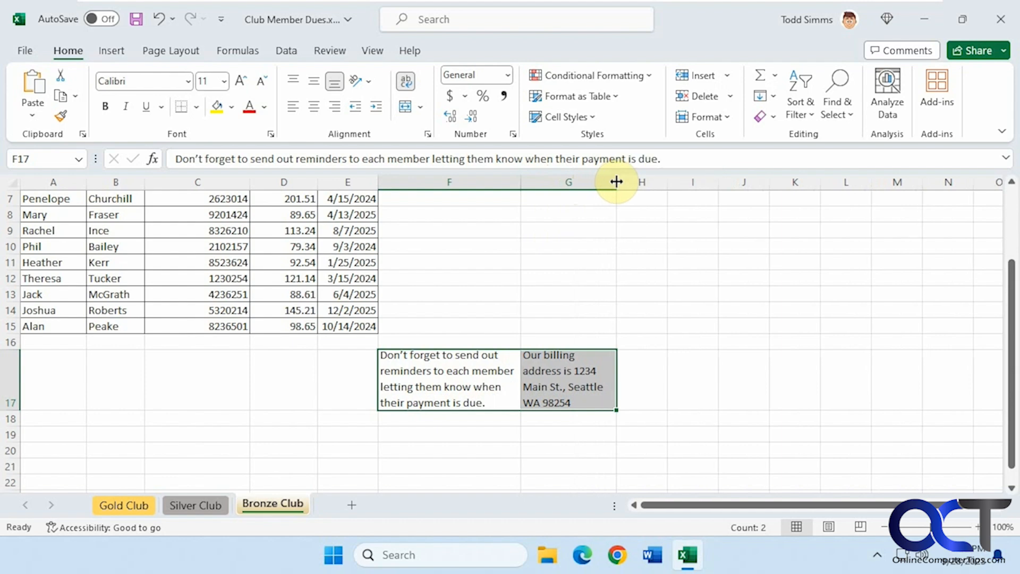
left_click_drag(521, 182, 526, 182)
Increase the height of row 17 and vertically centre the reminder note in F17.
scroll(530, 362, "up", 2)
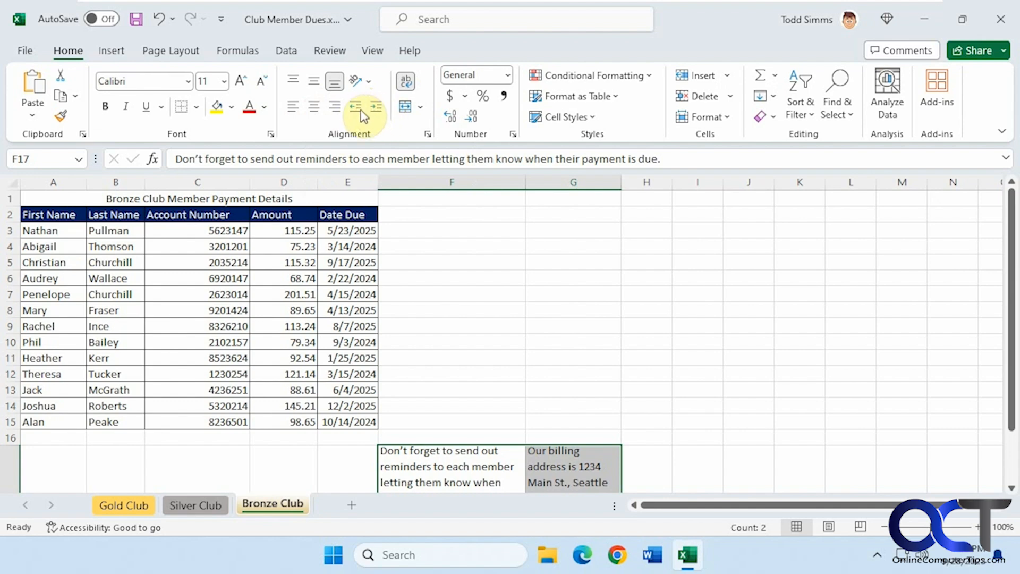
scroll(463, 327, "down", 1)
left_click(416, 444)
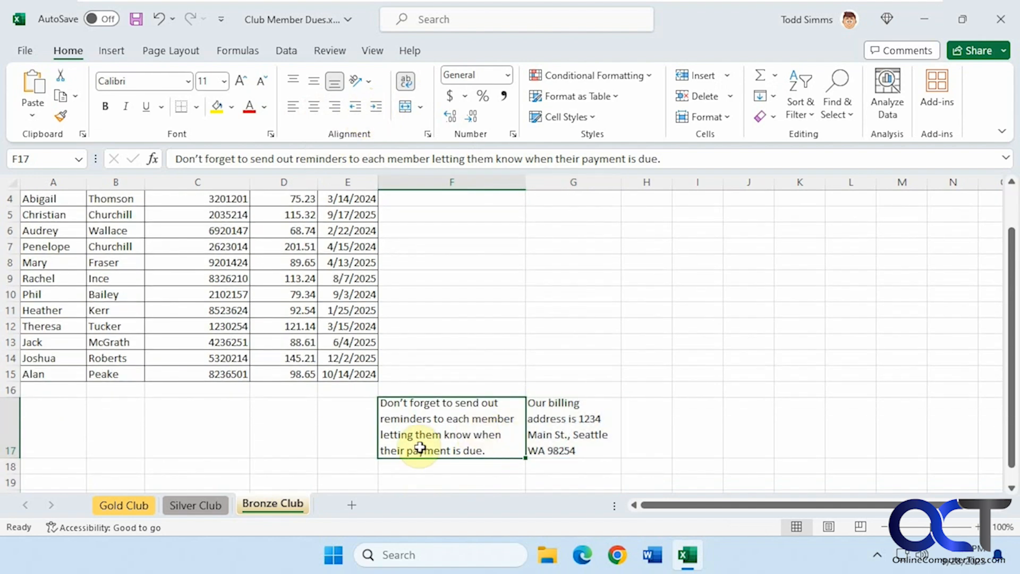
scroll(47, 463, "down", 1)
left_click_drag(16, 411, 23, 475)
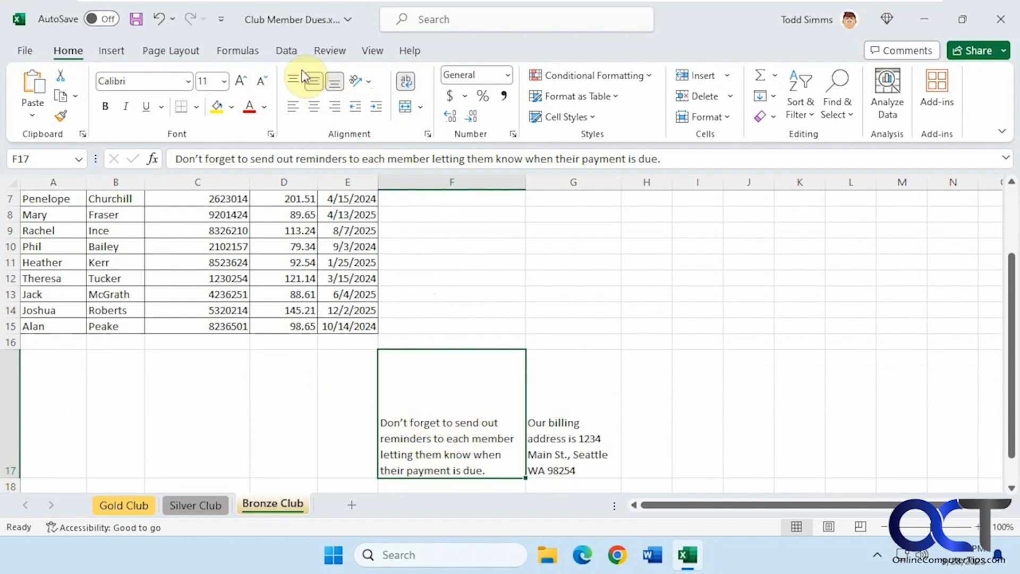
left_click(314, 80)
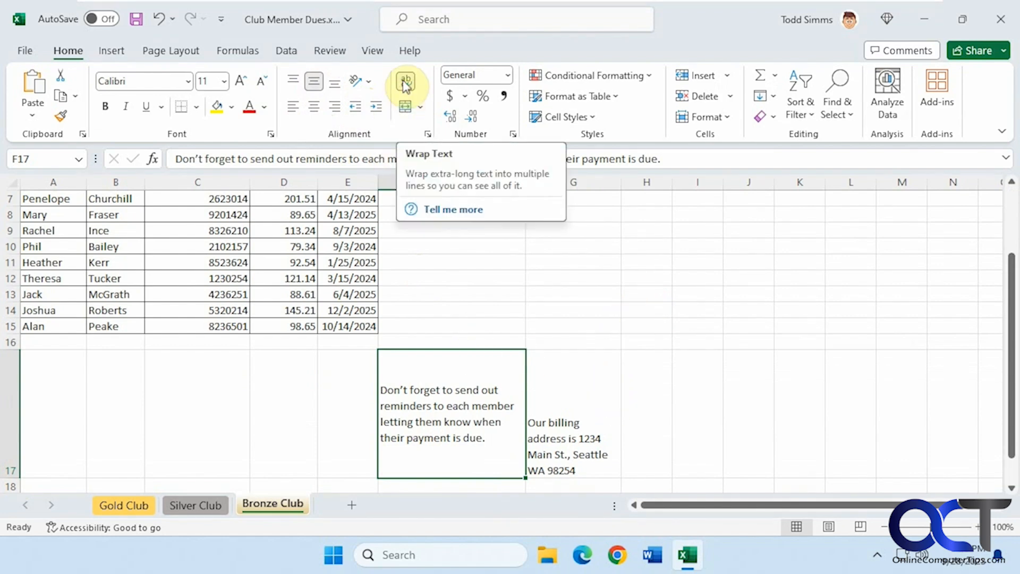
Turn off Wrap text and turn on Shrink to fit for the reminder note in F17.
left_click(420, 108)
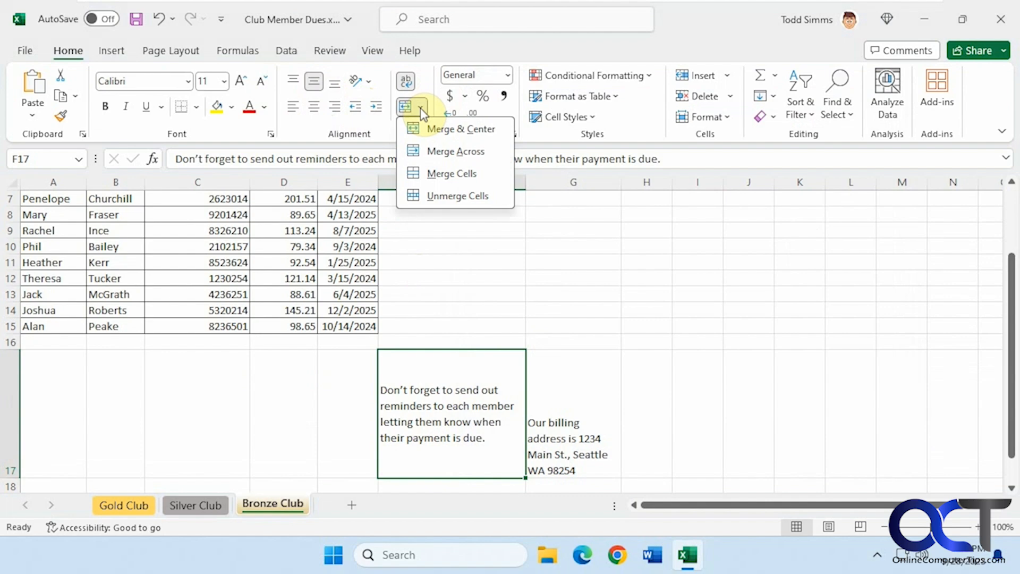
left_click(420, 107)
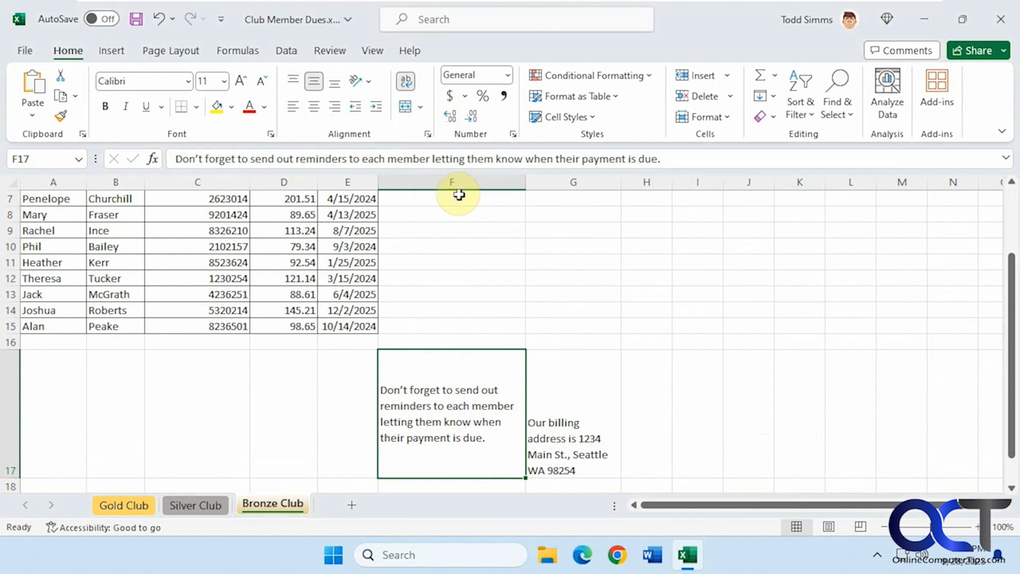
left_click(427, 134)
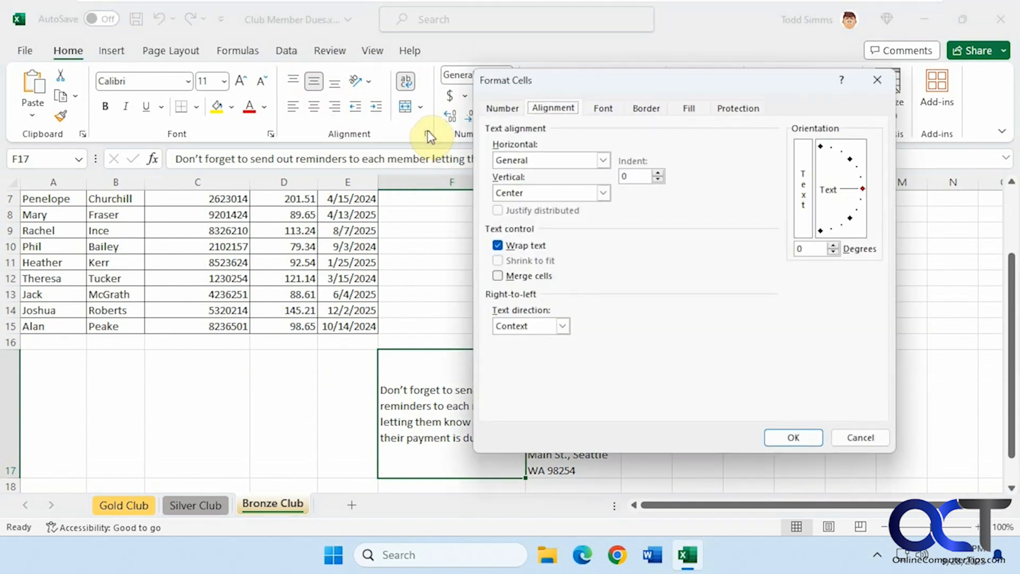
left_click(541, 248)
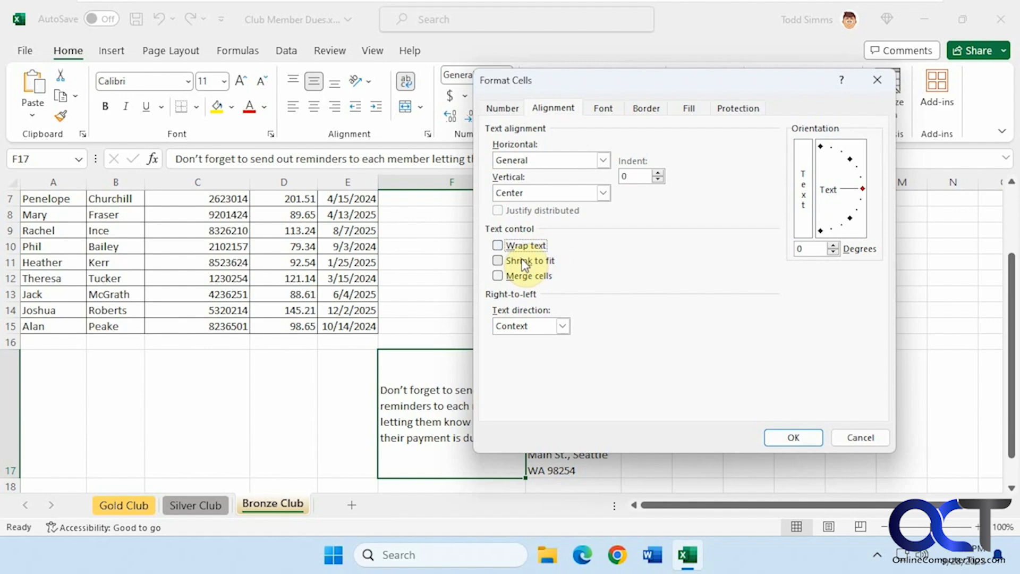
left_click(525, 263)
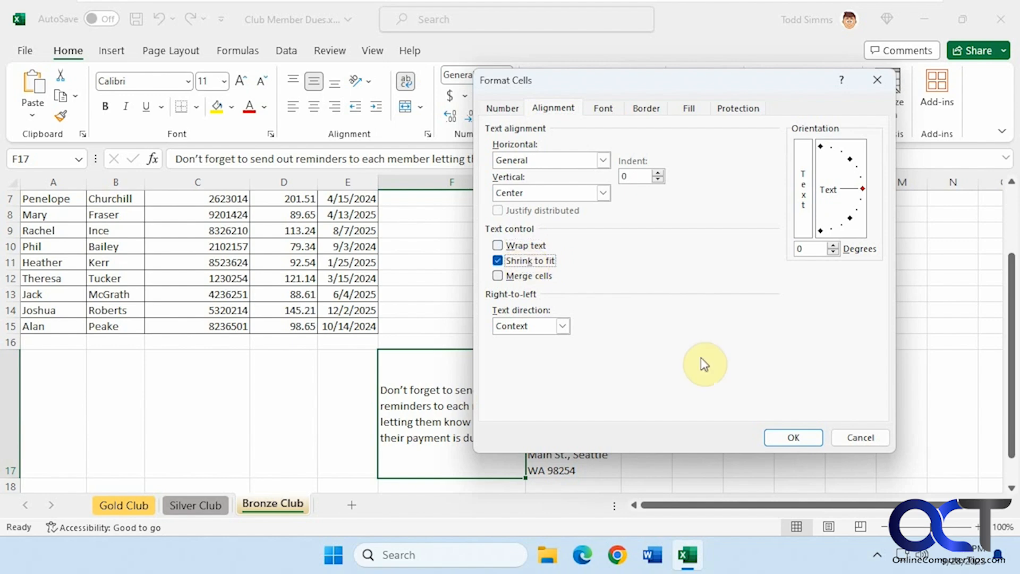
left_click(795, 437)
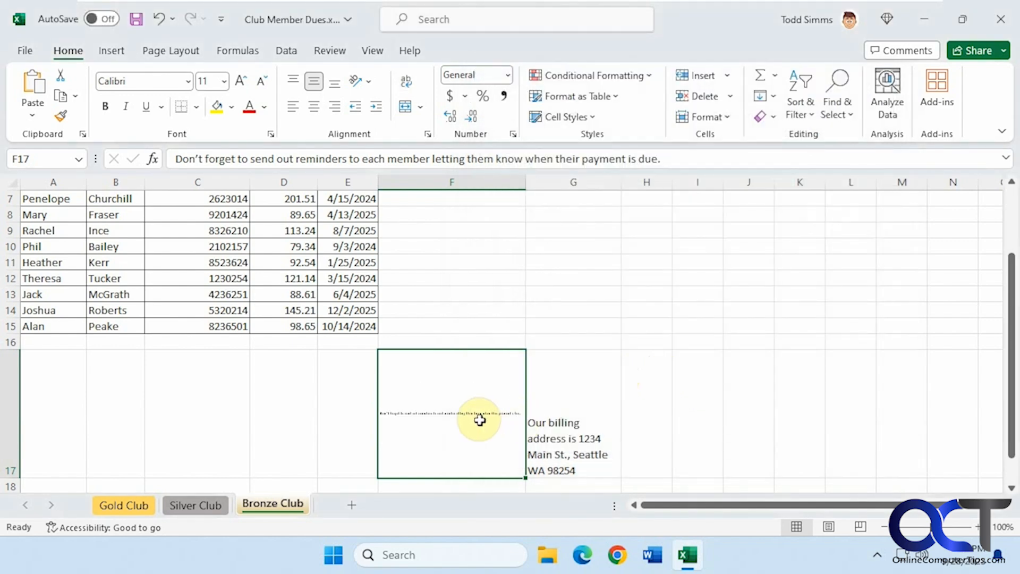
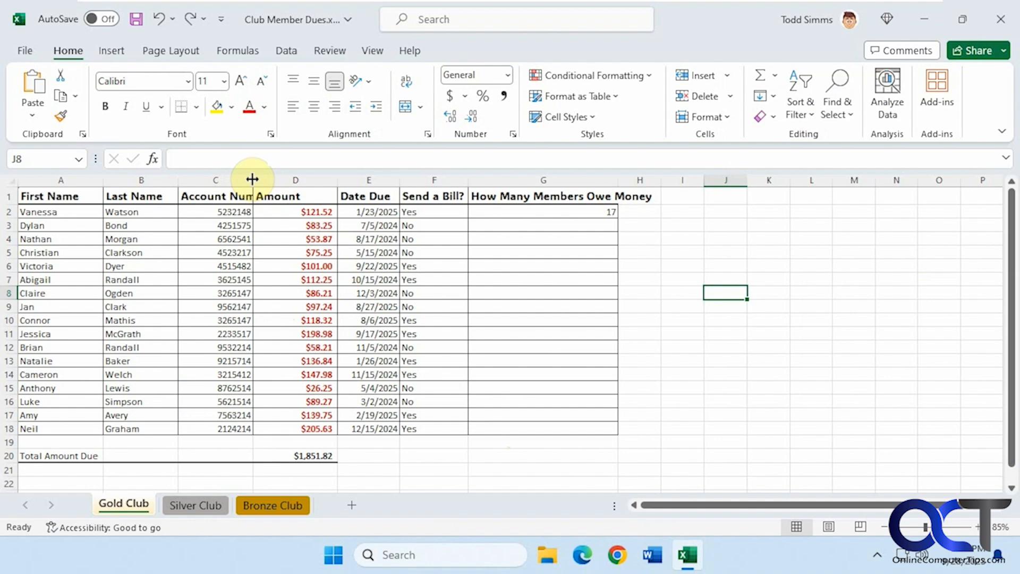
On the Gold Club sheet, widen column C to show its full header and autofit the widths of columns D and G.
left_click_drag(252, 180, 275, 176)
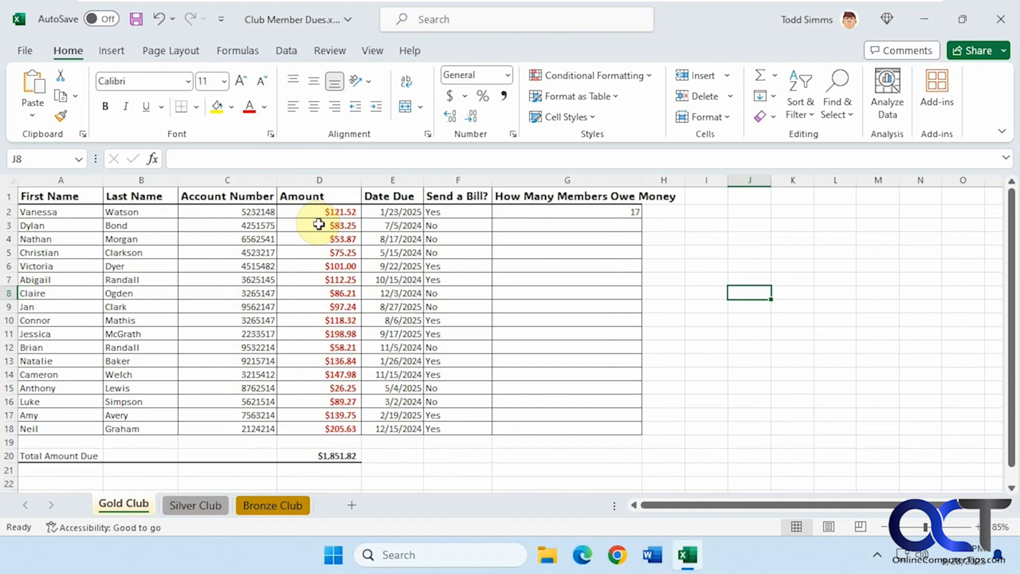
double_click(360, 180)
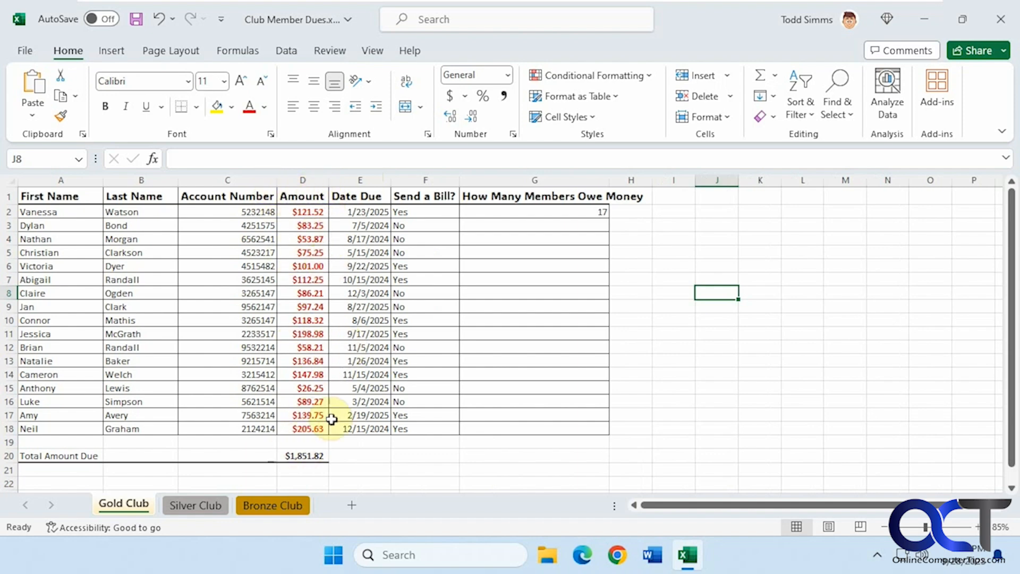
double_click(608, 178)
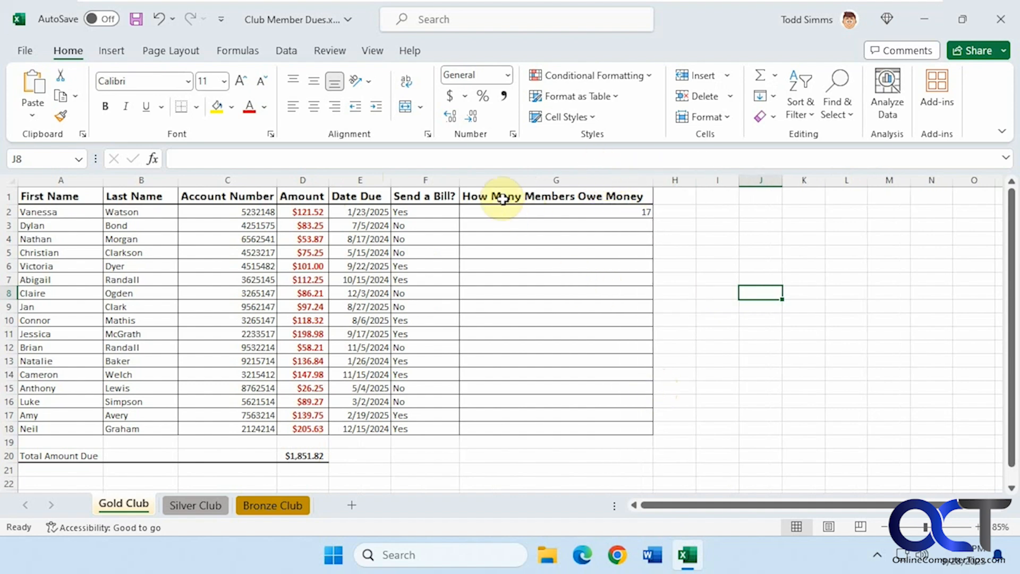
Autofit all columns at once on the Silver Club sheet, and undo that width change.
left_click(191, 505)
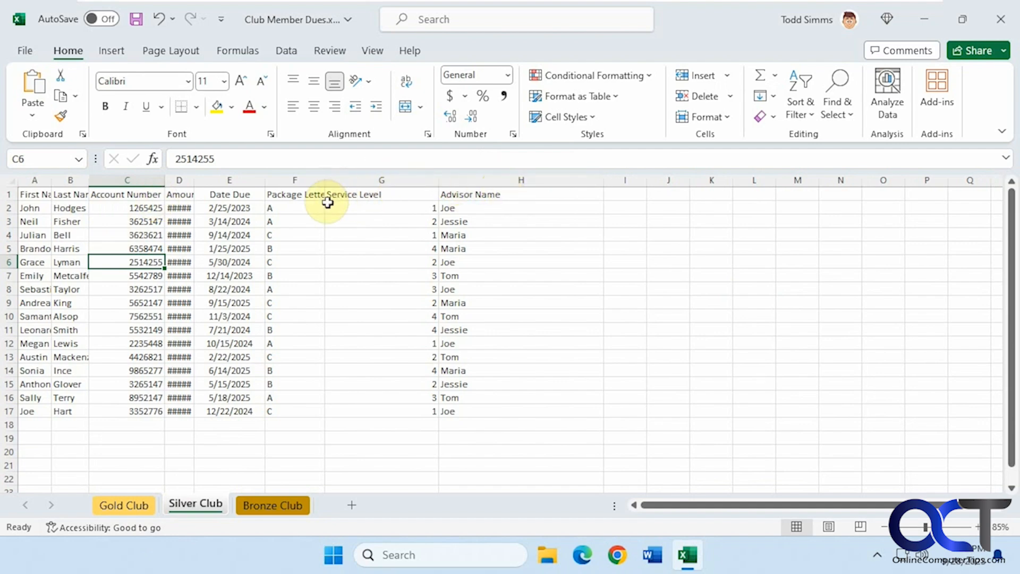
left_click(10, 180)
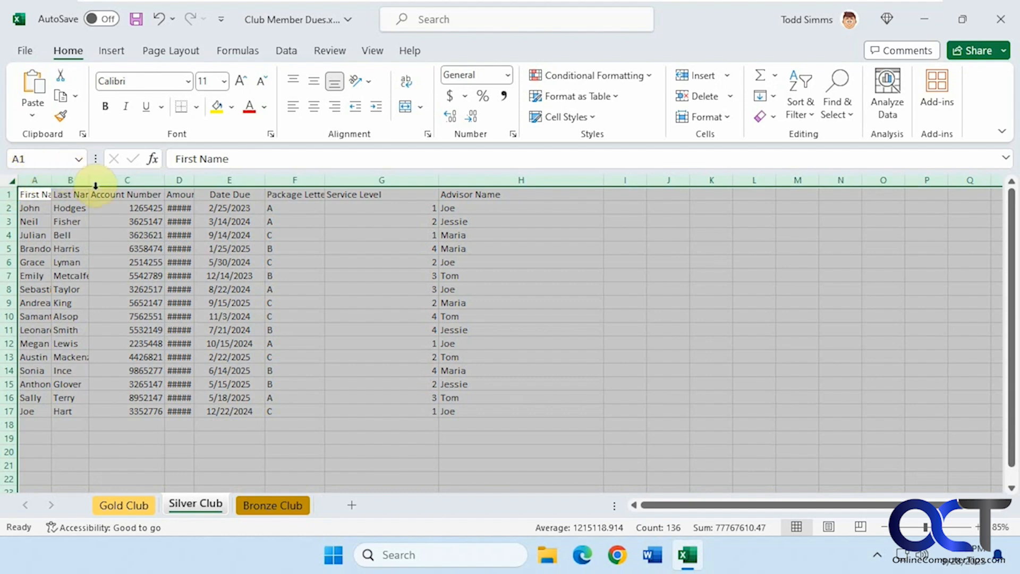
double_click(51, 175)
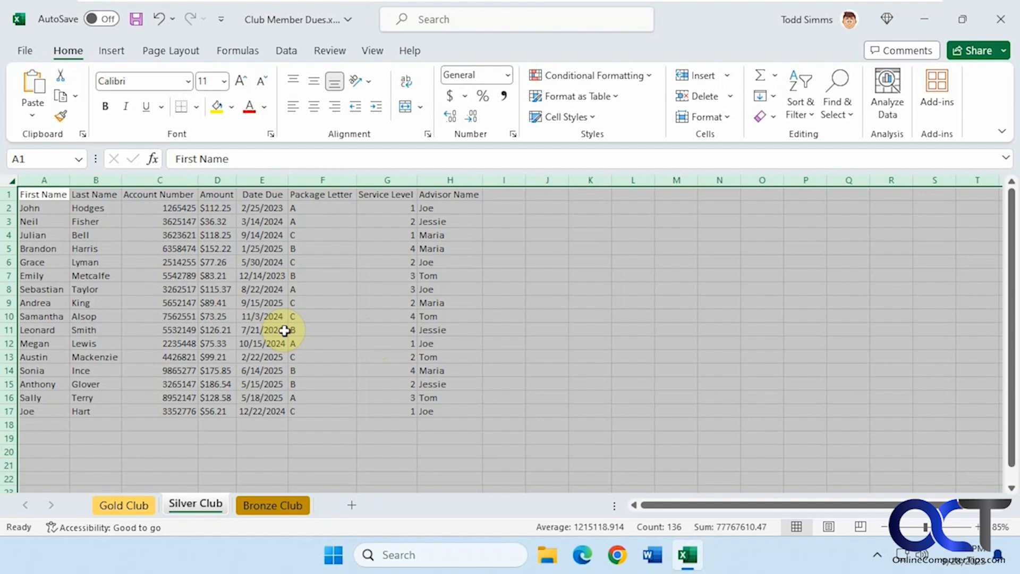
key("ctrl+z")
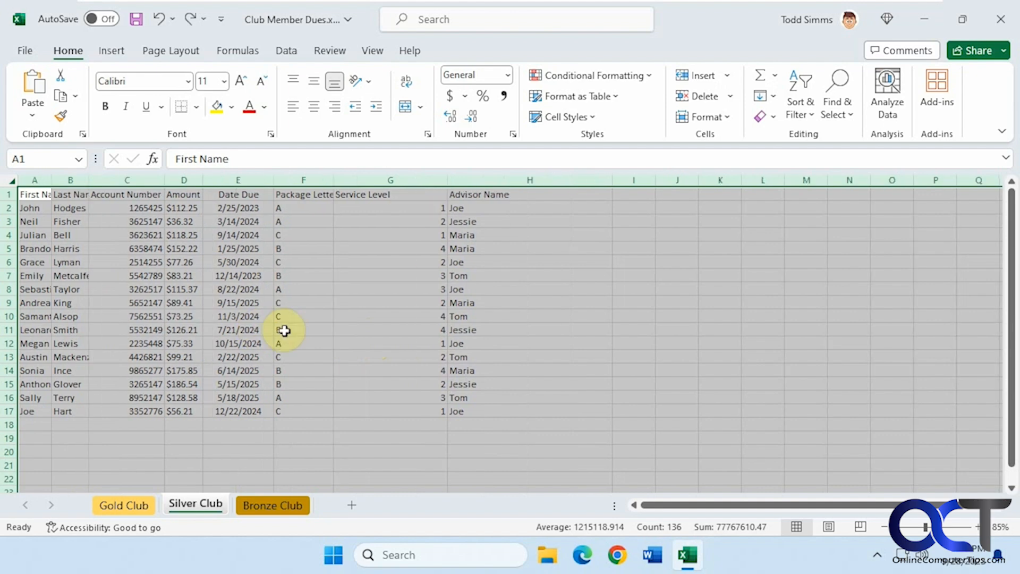
Undo the column width changes on the Silver Club sheet and autofit column D with the data range A1:H17 selected.
key("ctrl+z")
key("ctrl+z")
key("ctrl+z")
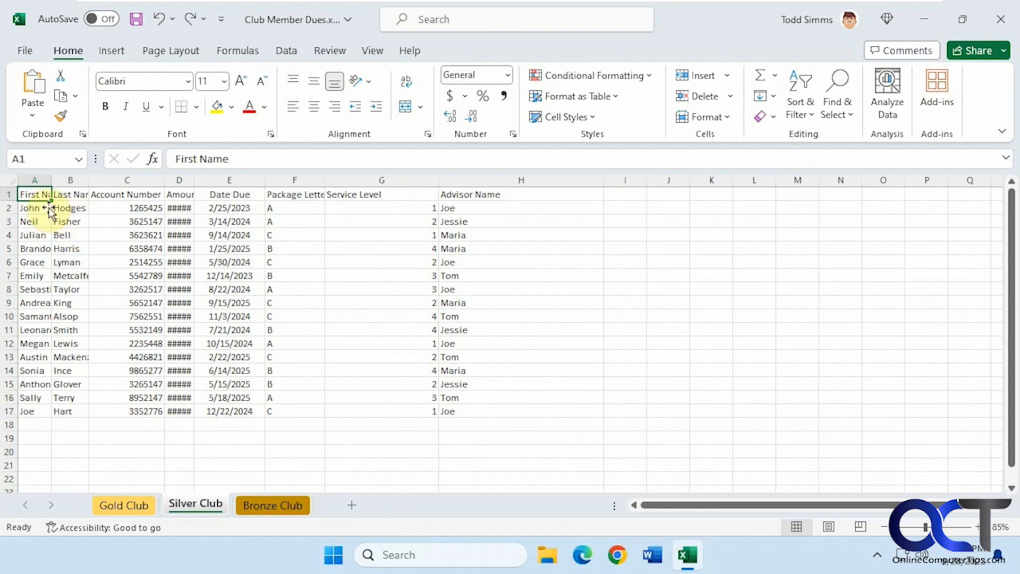
left_click_drag(31, 193, 482, 407)
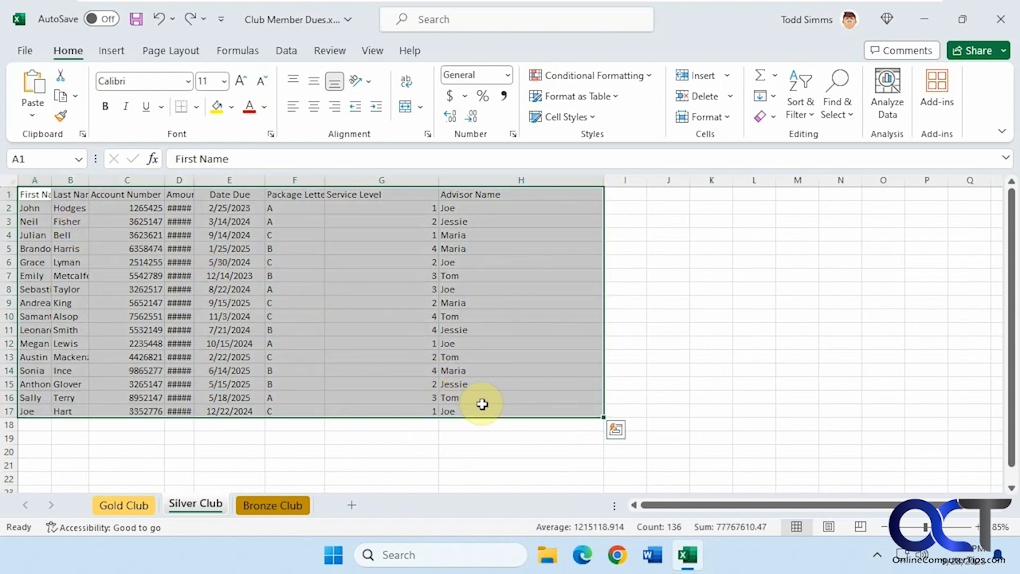
double_click(192, 180)
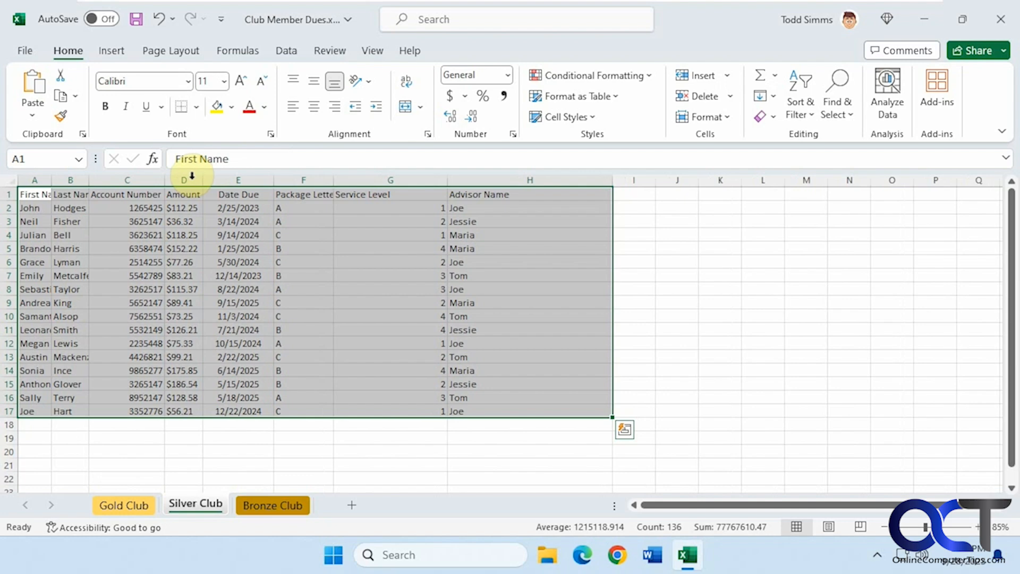
Select the entire Silver Club sheet and autofit the widths of all its columns at once.
left_click(8, 181)
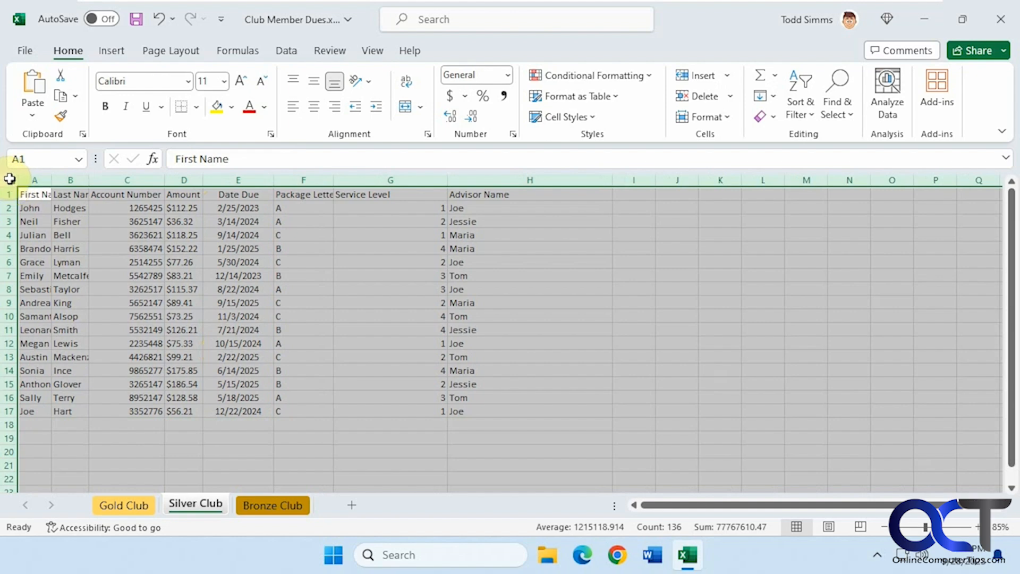
double_click(89, 181)
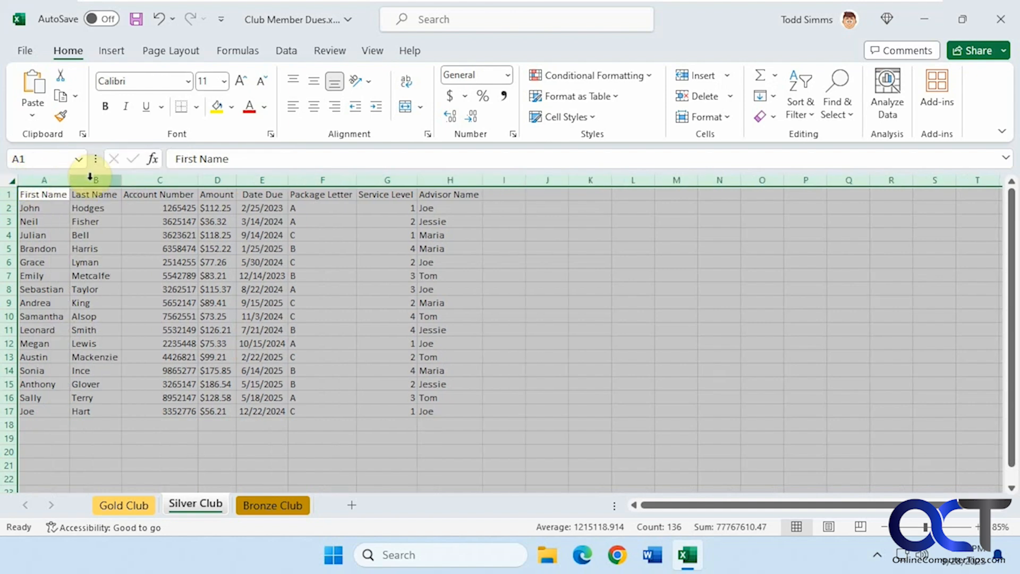
left_click(178, 248)
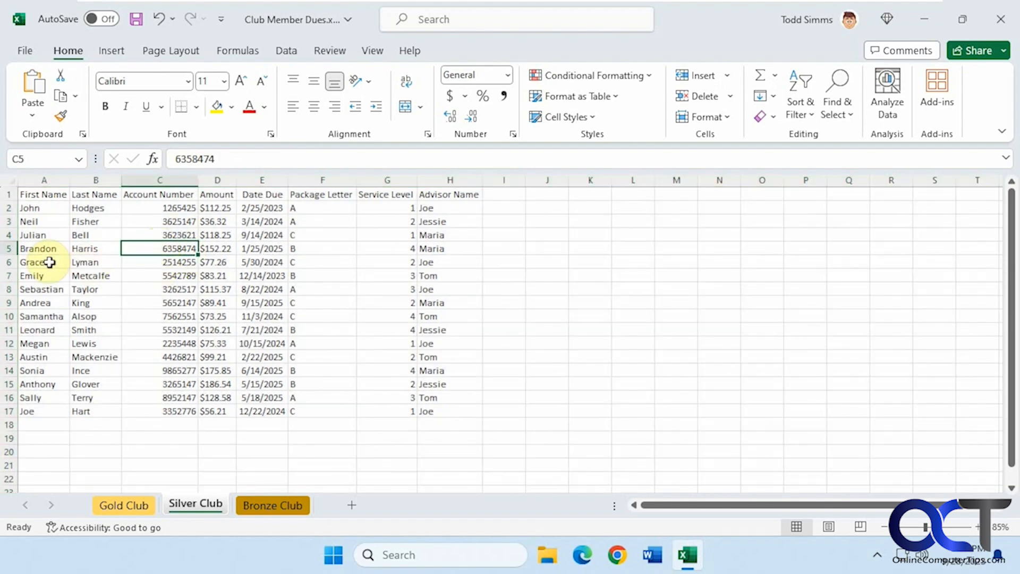
Enlarge row 5 on the Silver Club sheet and set its height to exactly 25.
left_click_drag(11, 255, 14, 264)
left_click(532, 272)
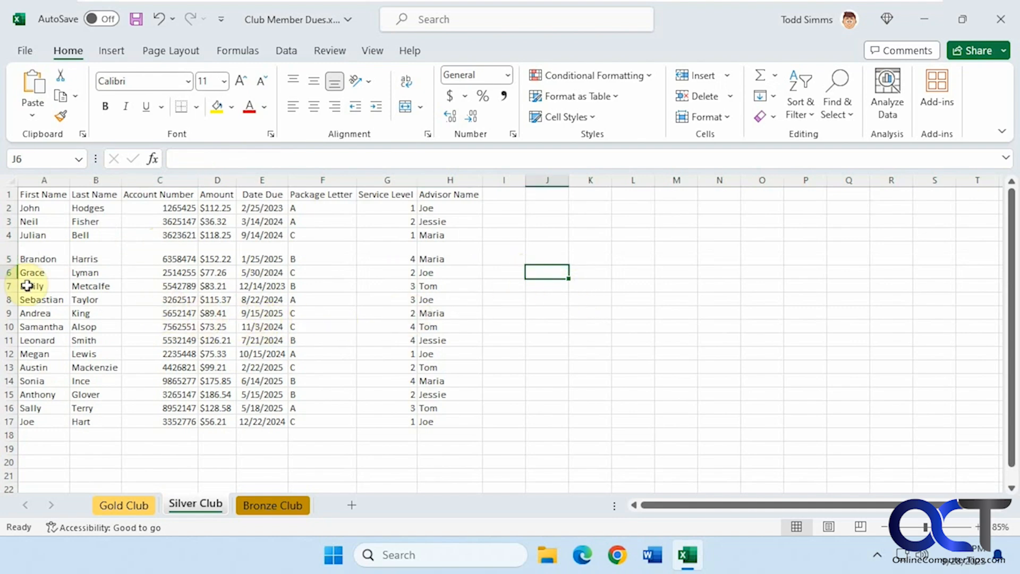
right_click(13, 260)
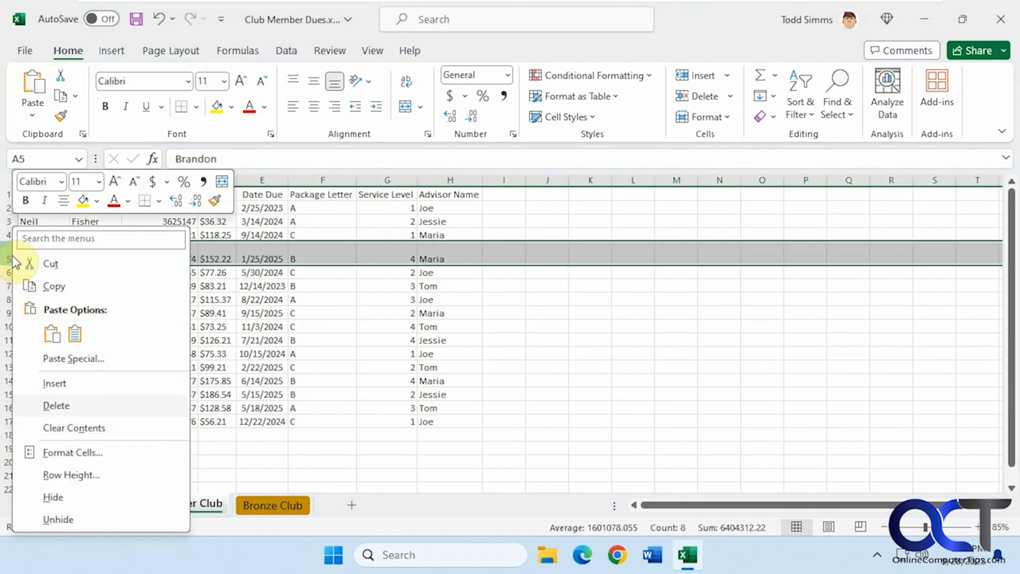
left_click(86, 474)
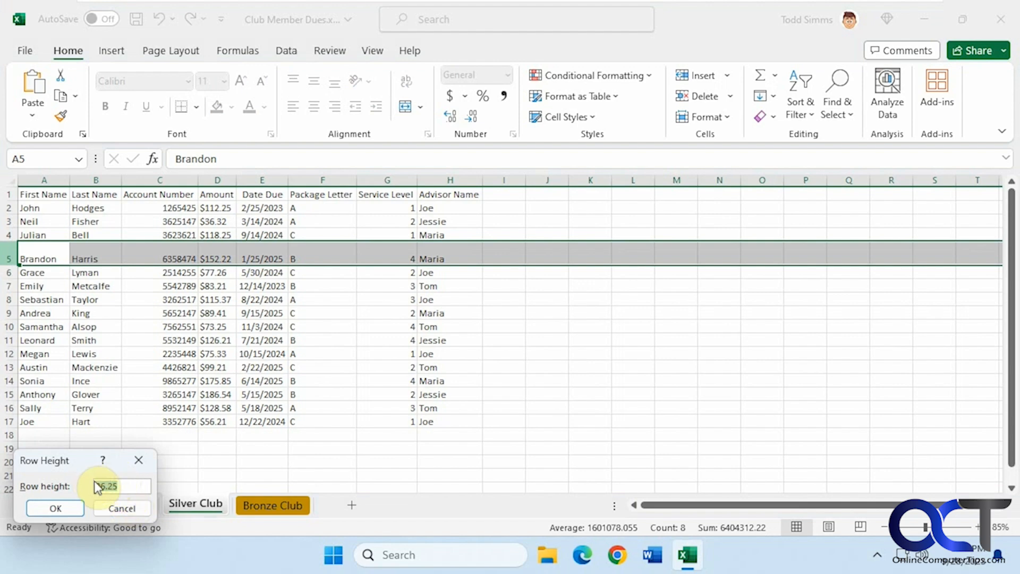
type("25")
left_click(55, 508)
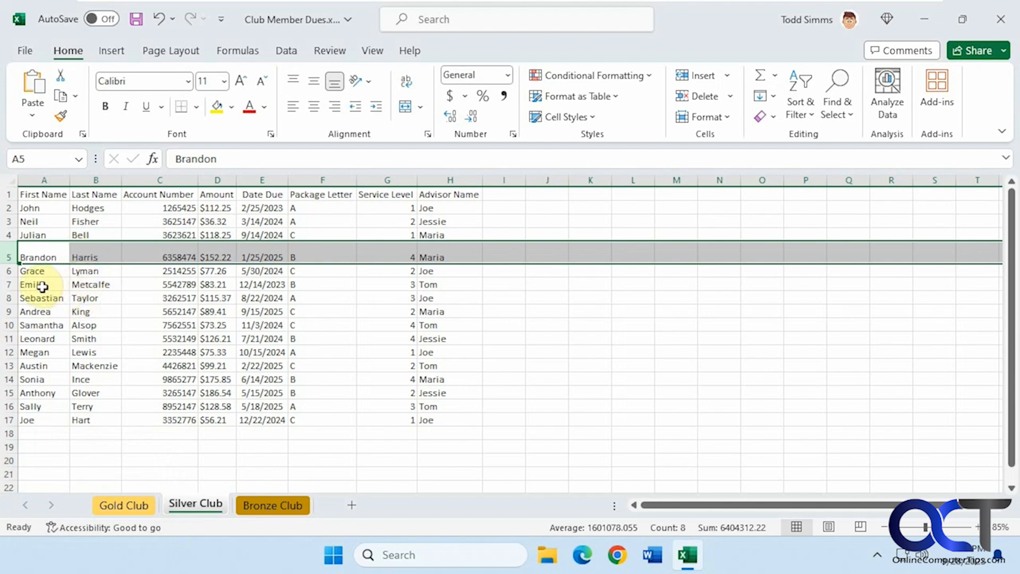
Set the height of rows 1 to 4 and 6 to 17 to 25.
left_click_drag(13, 195, 15, 234)
left_click_drag(10, 271, 8, 413)
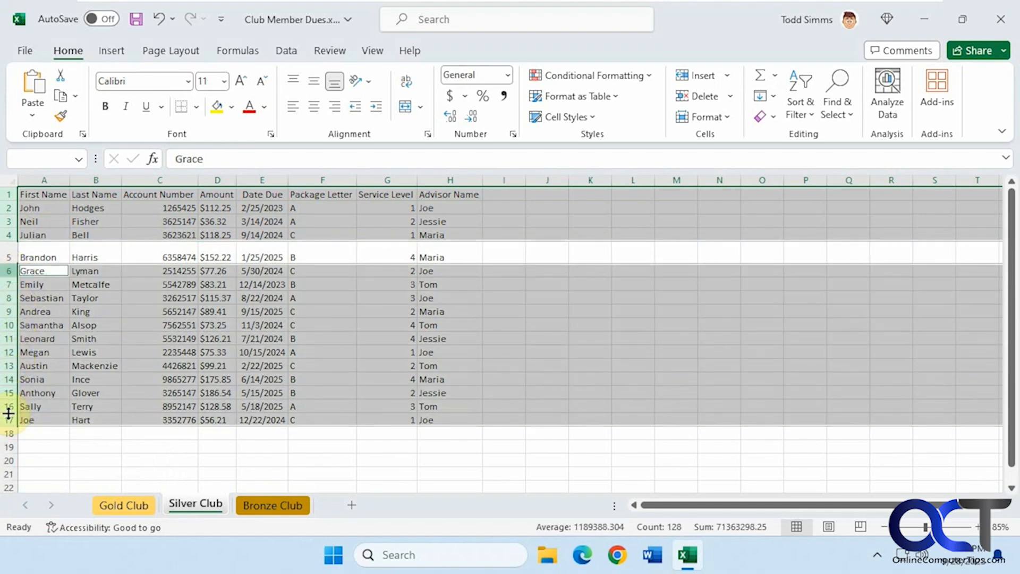
right_click(13, 314)
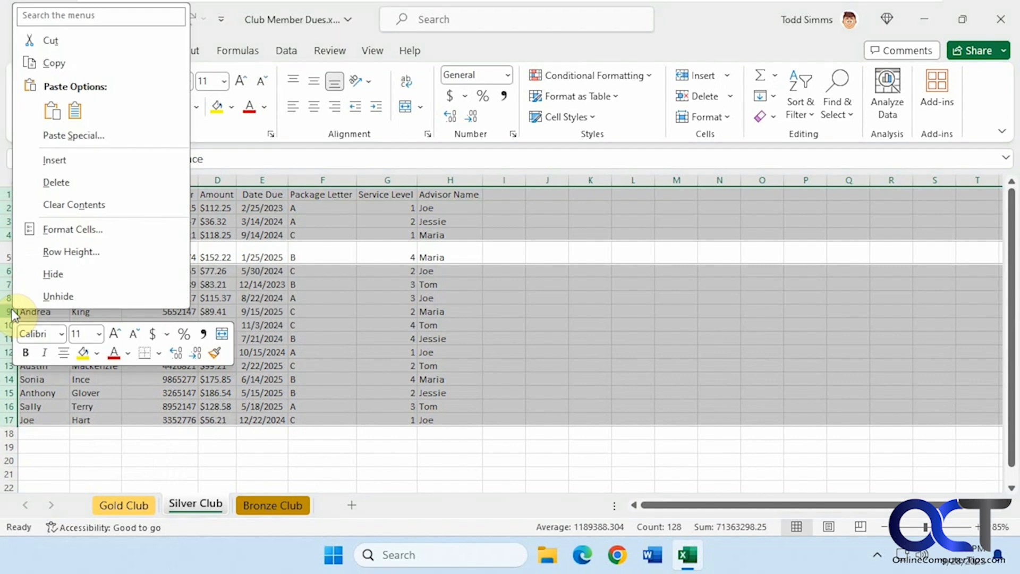
left_click(75, 253)
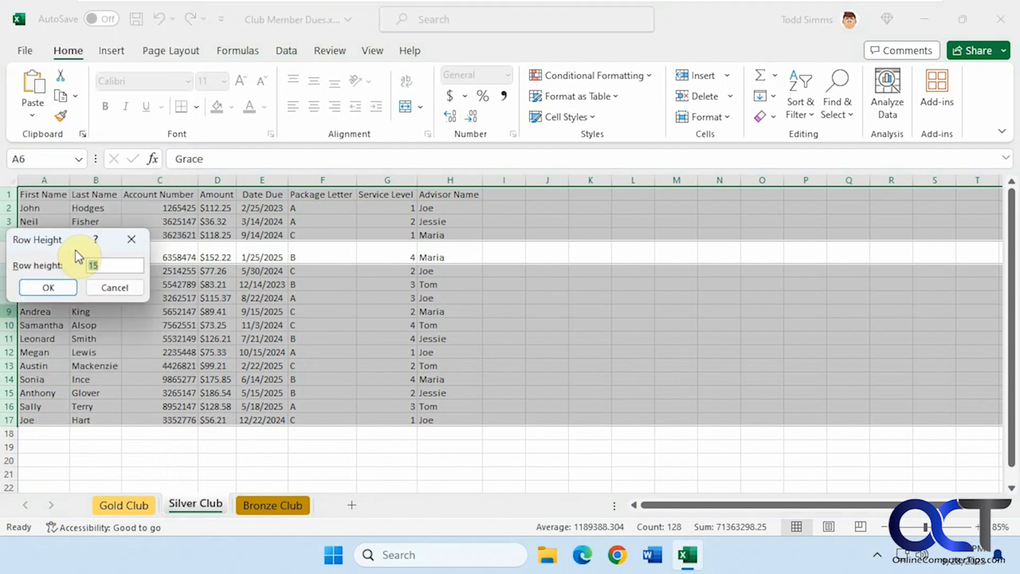
type("25")
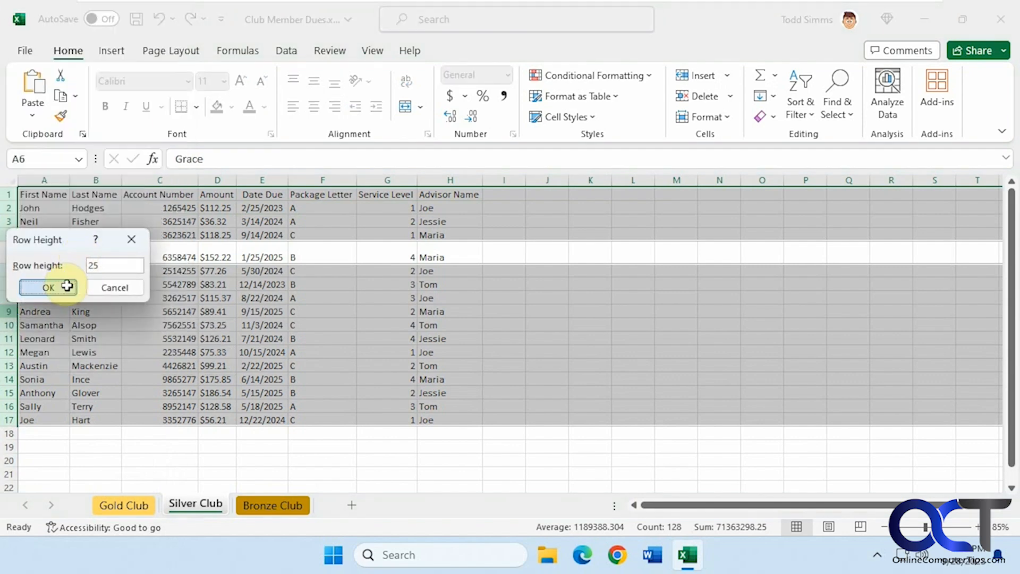
left_click(64, 285)
left_click(142, 333)
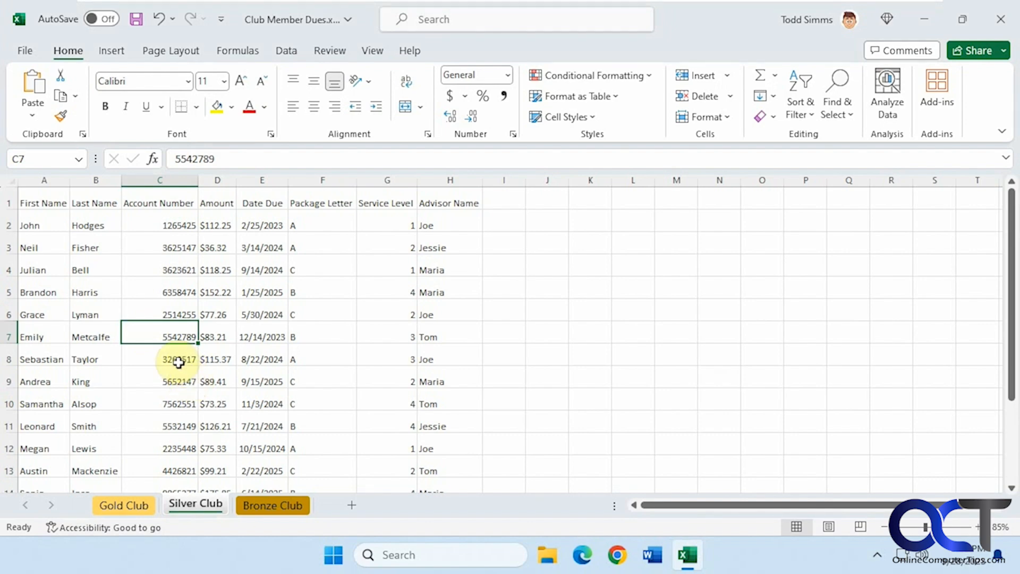
Check the exact width setting of the Date Due column and leave it without making a change.
right_click(263, 183)
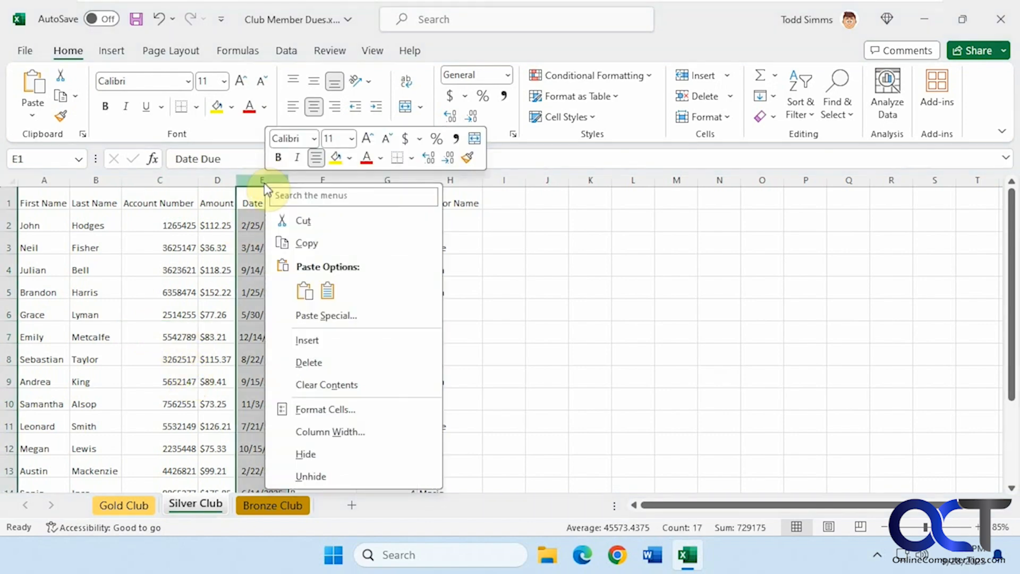
left_click(338, 431)
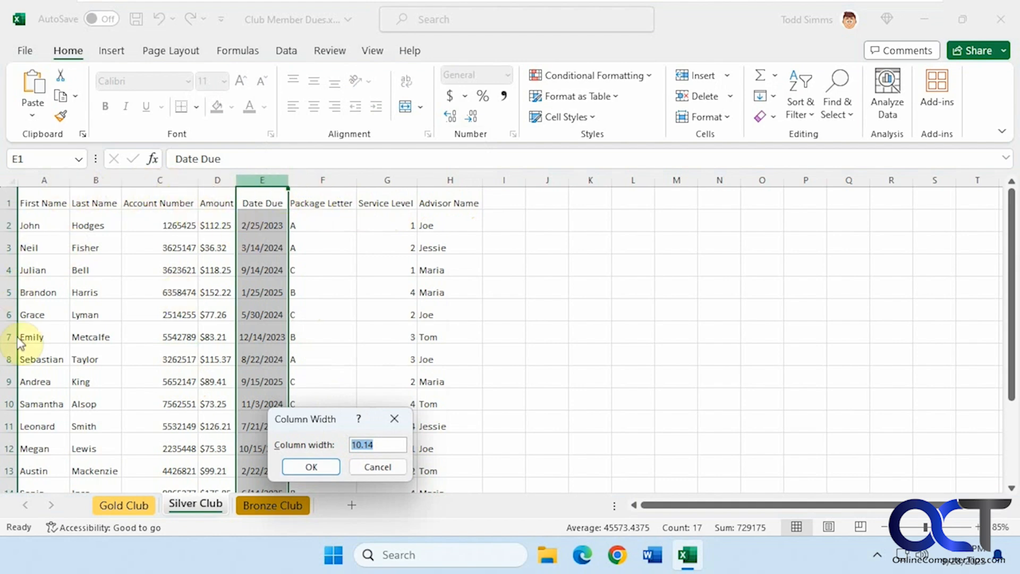
left_click(396, 468)
left_click(504, 198)
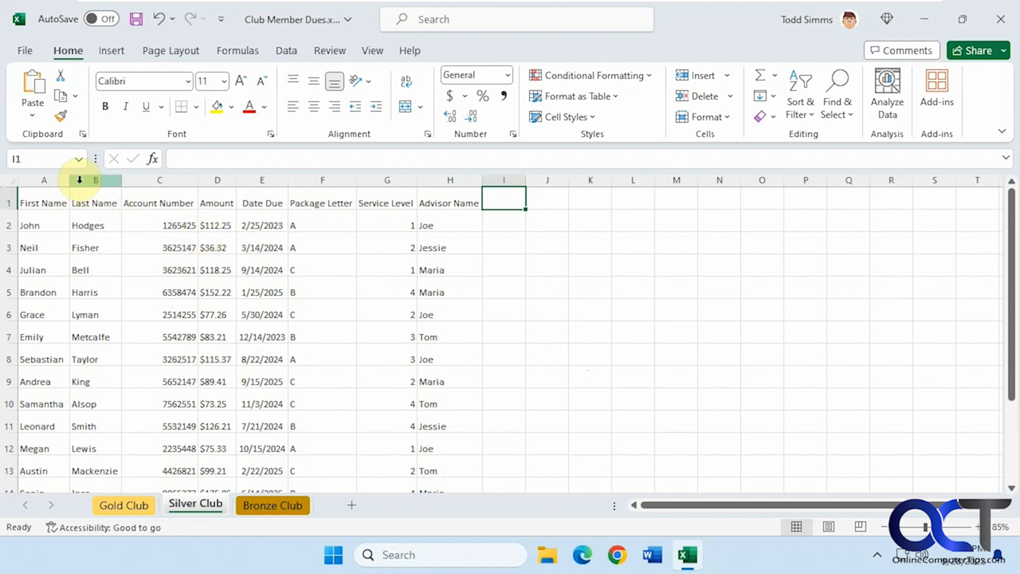
Check the exact height setting of row 5 and leave it without making a change.
left_click(11, 183)
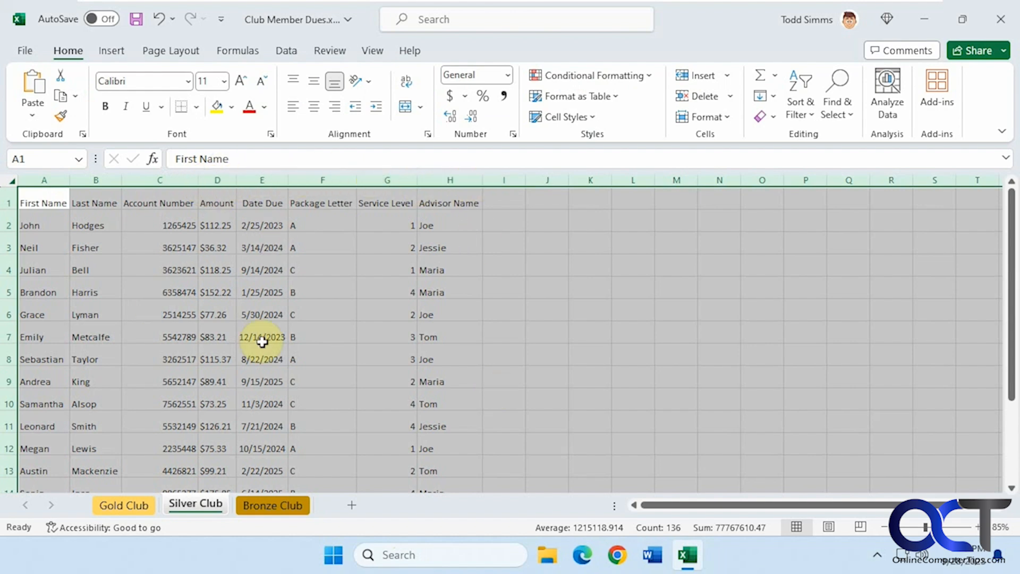
left_click(8, 292)
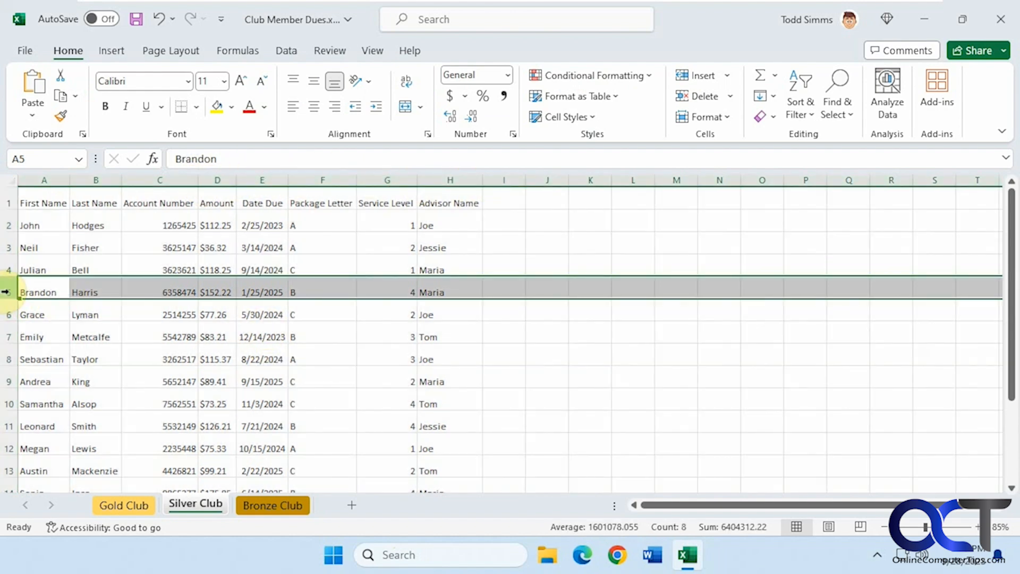
right_click(10, 293)
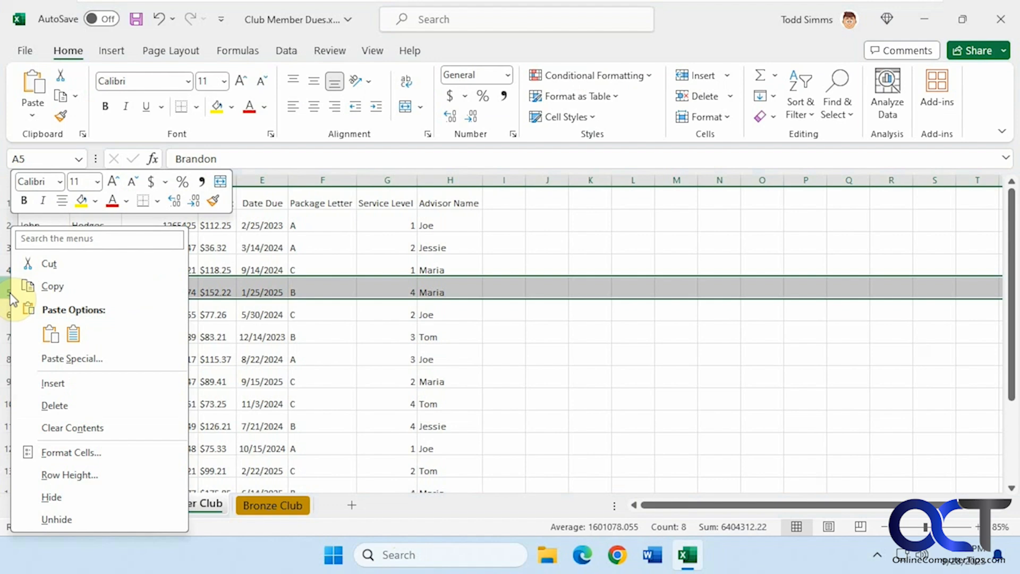
left_click(85, 473)
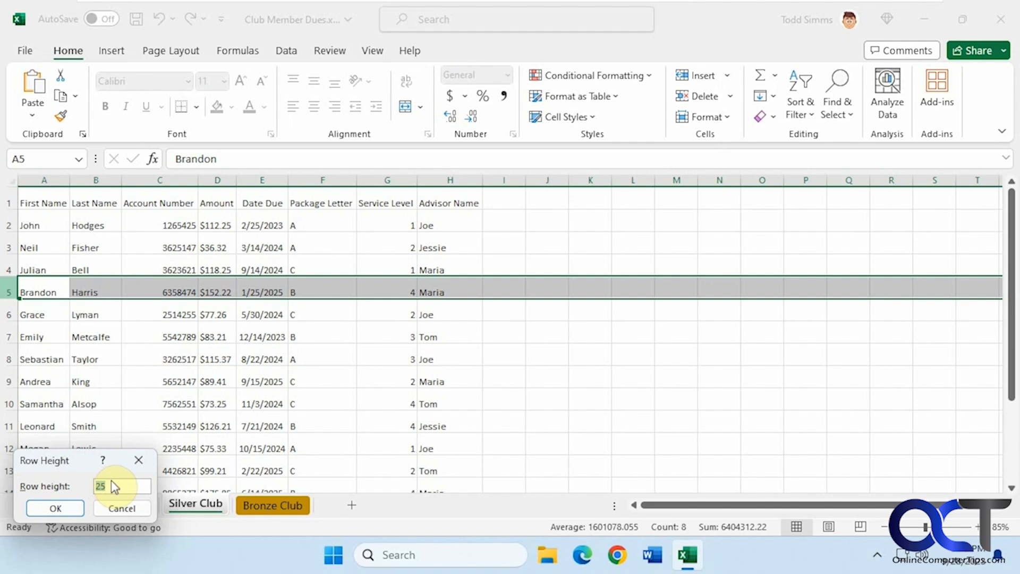
left_click(151, 468)
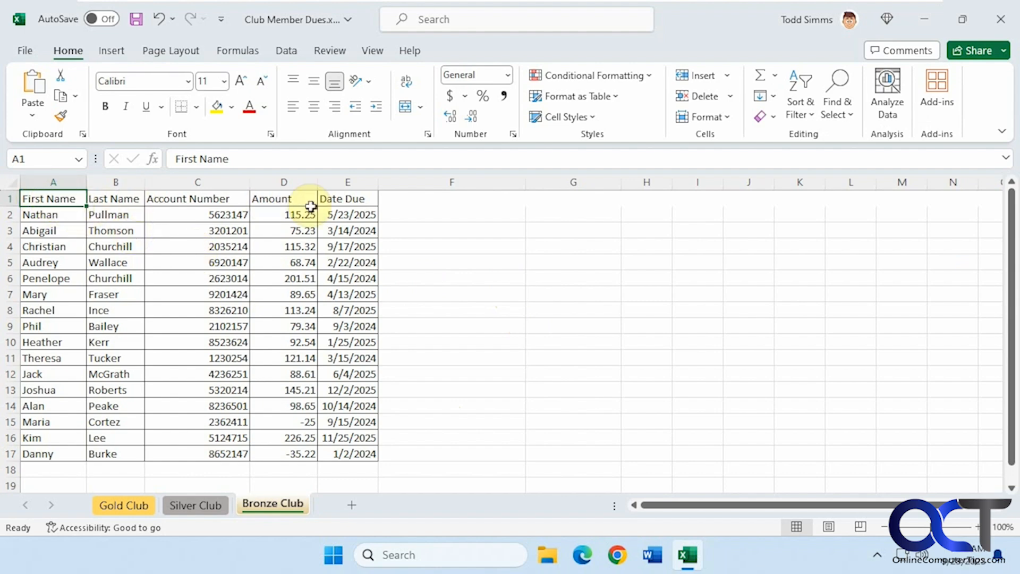
Preview the cell styles on A1:E17 of the Bronze Club sheet and view the new cell style options without applying anything.
left_click_drag(73, 198, 354, 454)
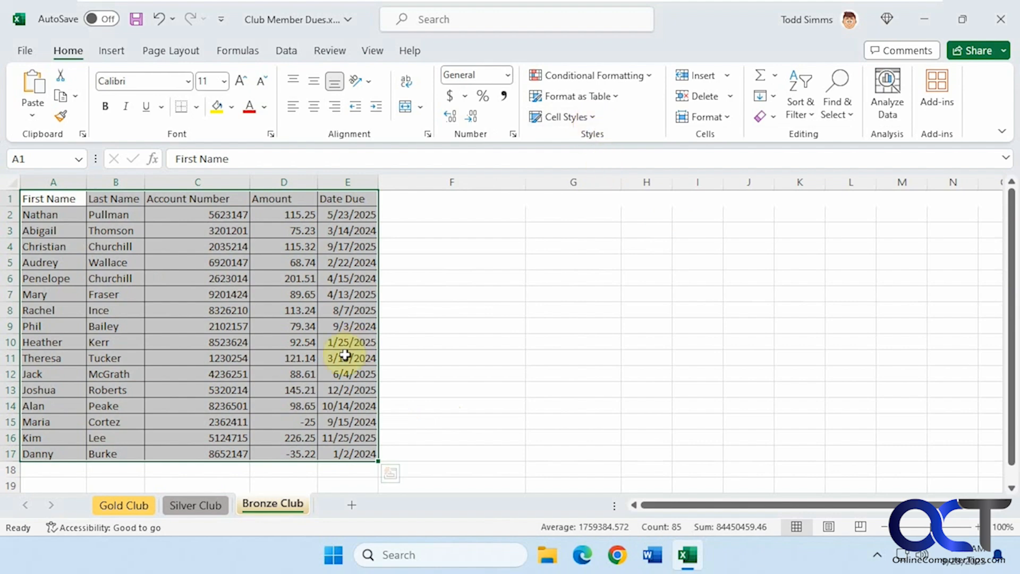
left_click(589, 117)
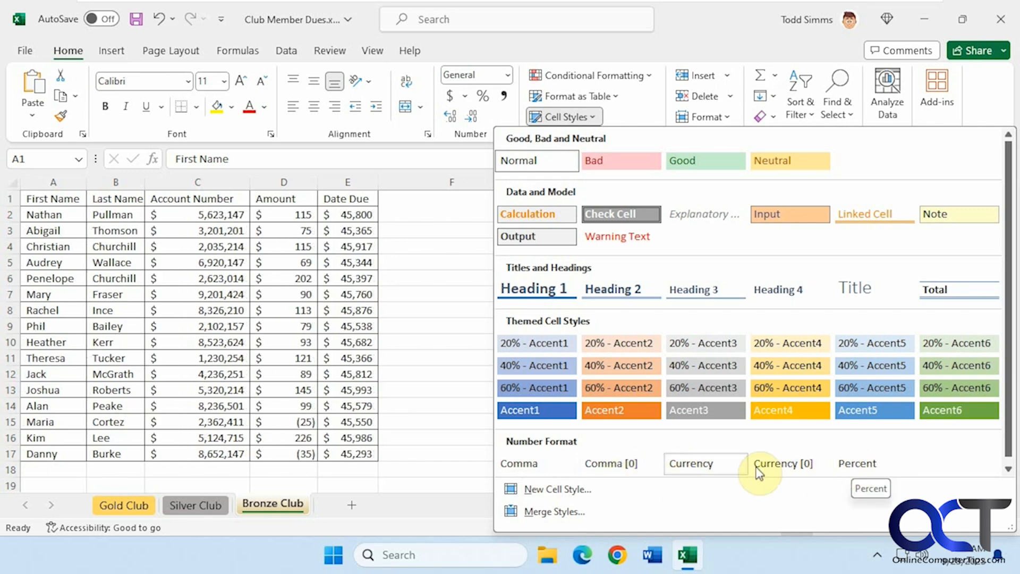
left_click(553, 489)
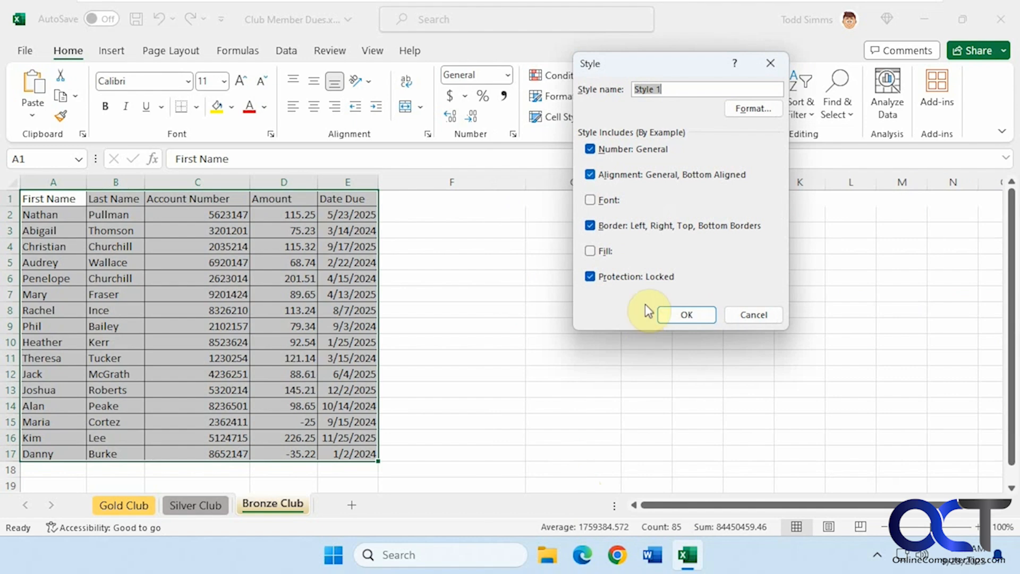
left_click(754, 315)
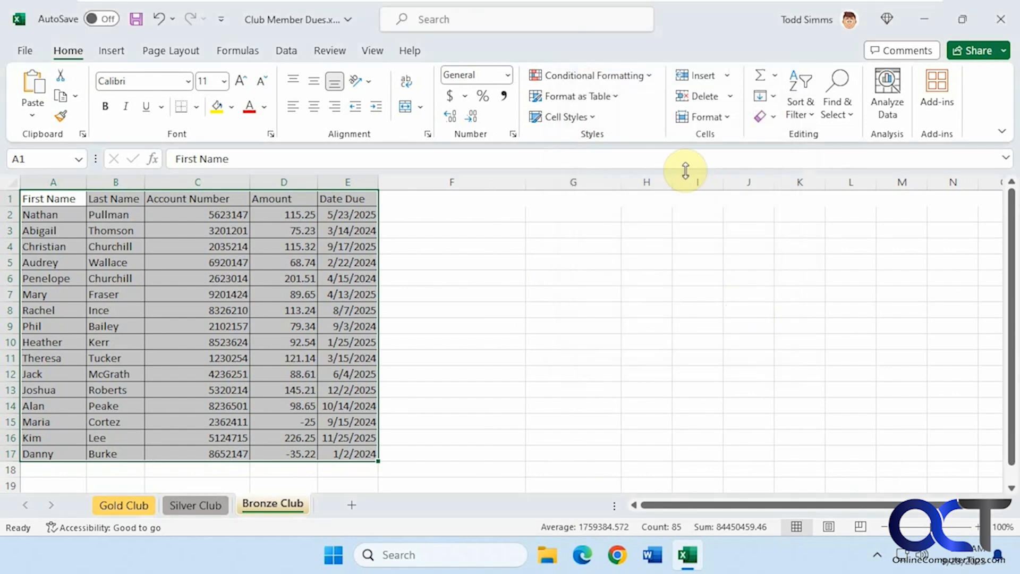
left_click(594, 118)
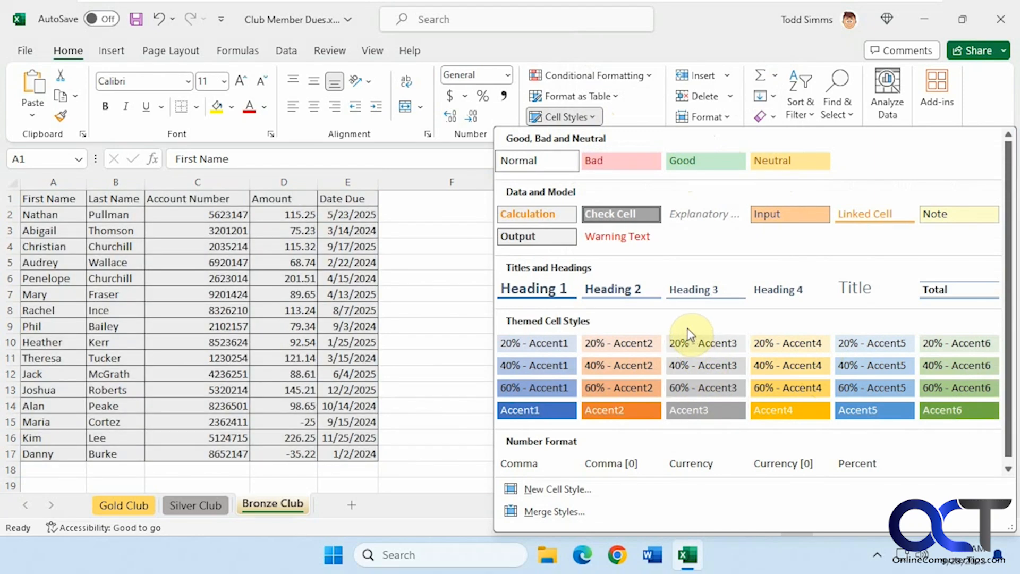
left_click(446, 224)
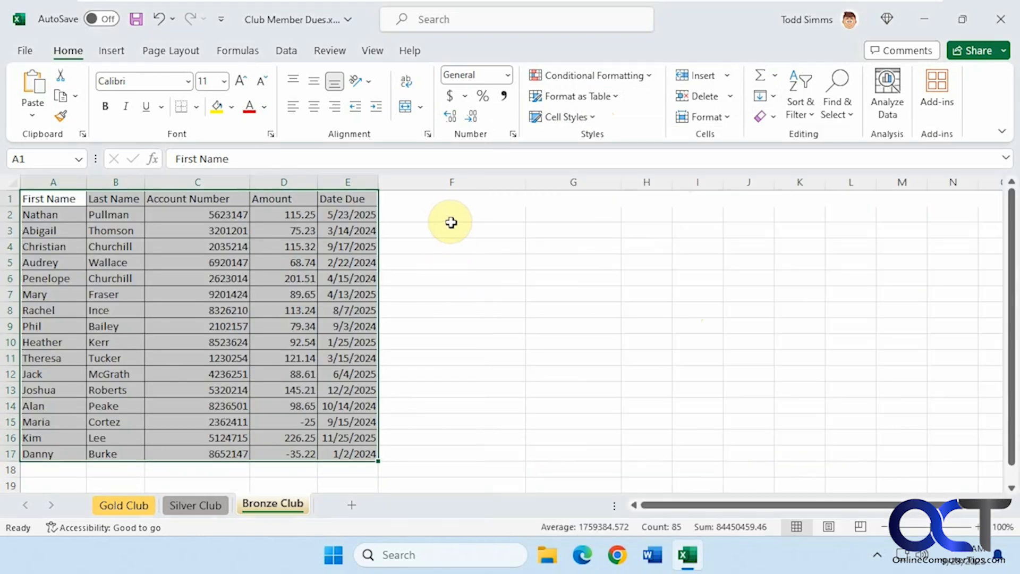
left_click(494, 240)
left_click(465, 205)
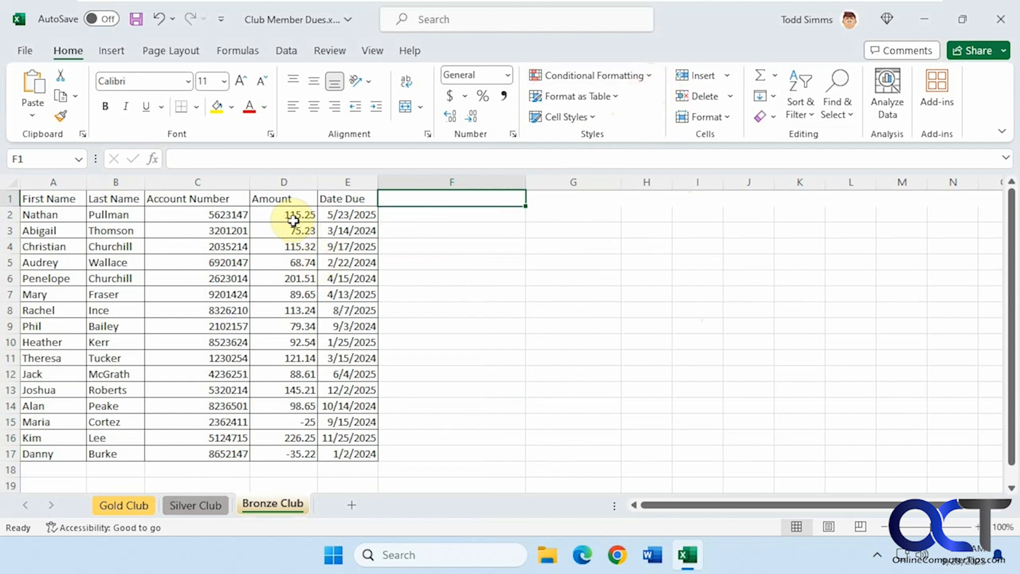
Highlight the amounts in D2:D17 that are greater than 100 with Light Red Fill.
left_click_drag(289, 214, 295, 453)
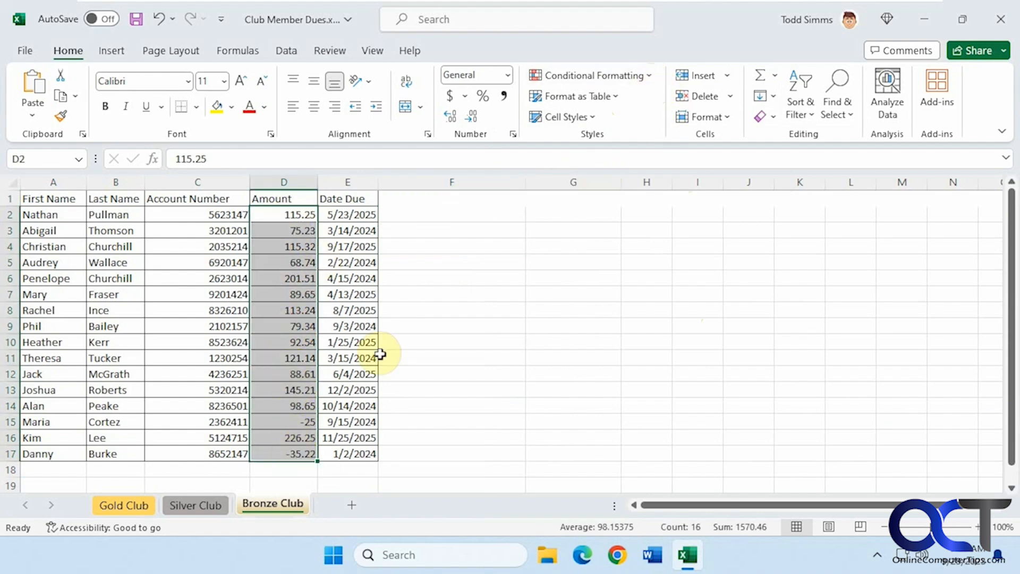
left_click(647, 75)
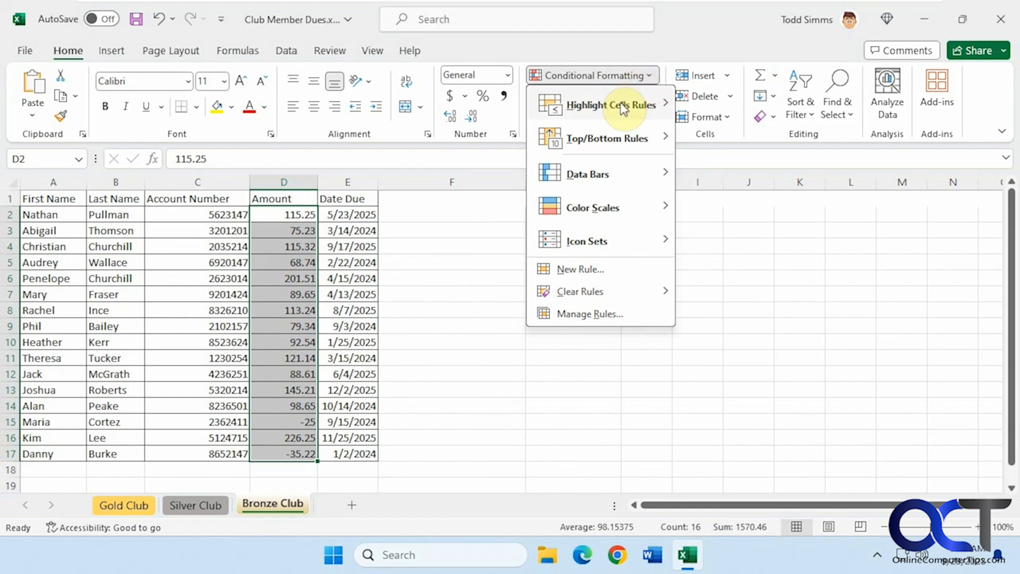
mouse_move(622, 107)
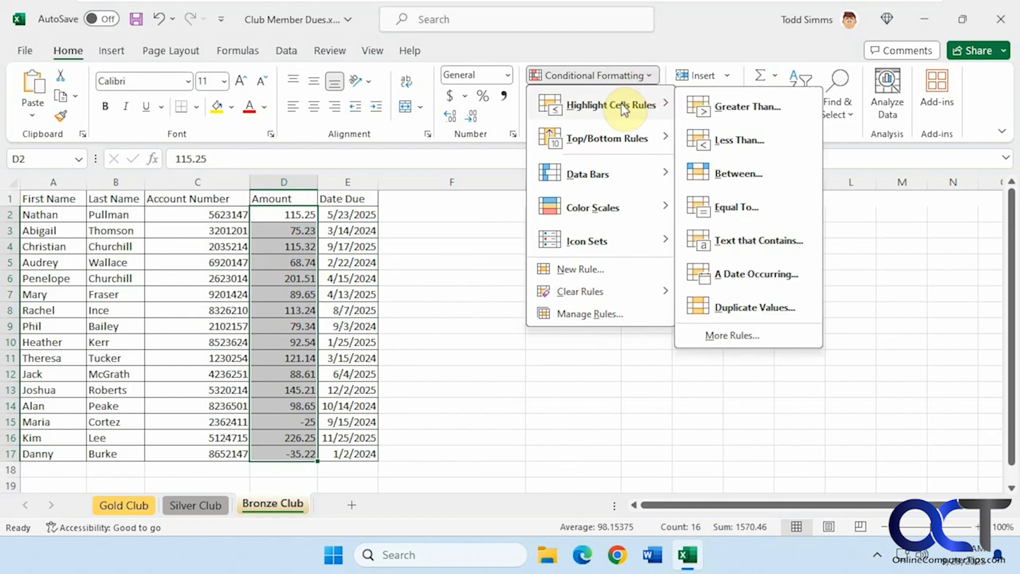
left_click(720, 107)
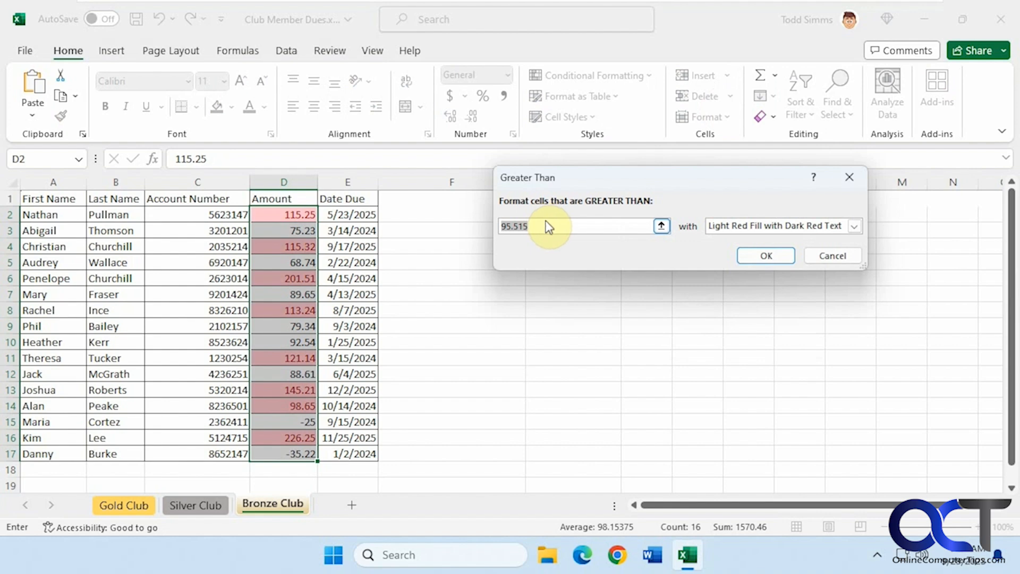
type("100")
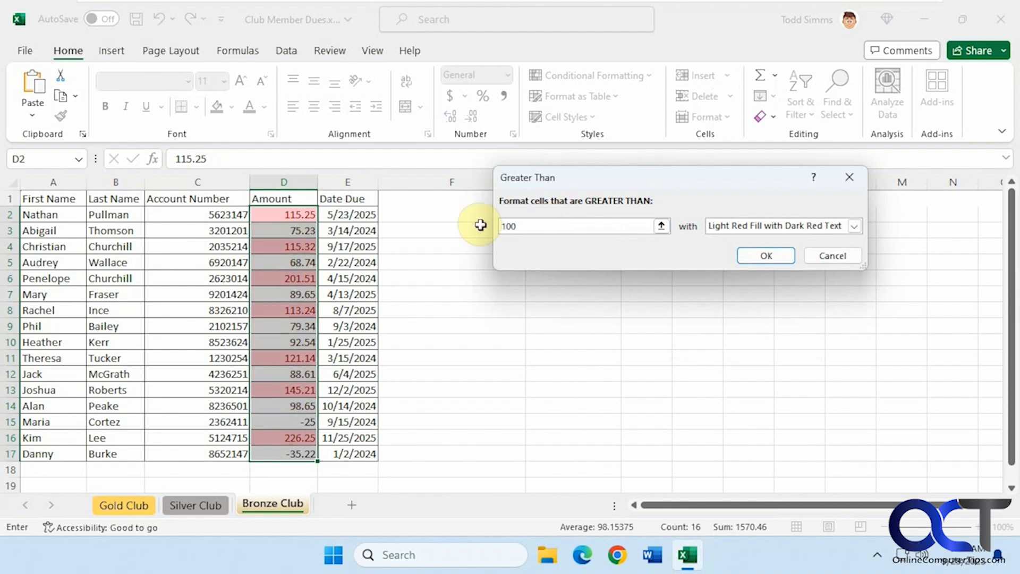
left_click(855, 226)
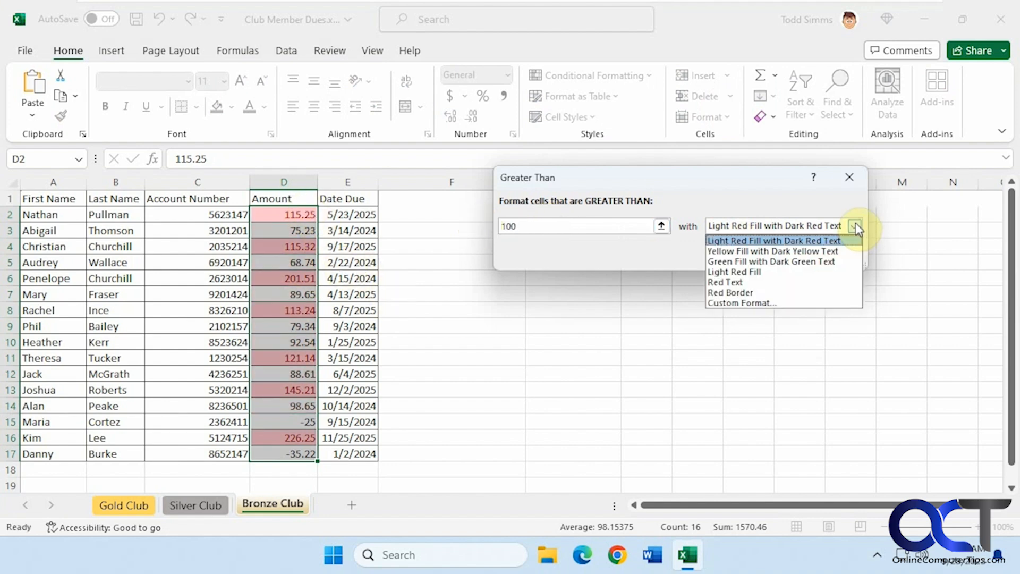
left_click(778, 272)
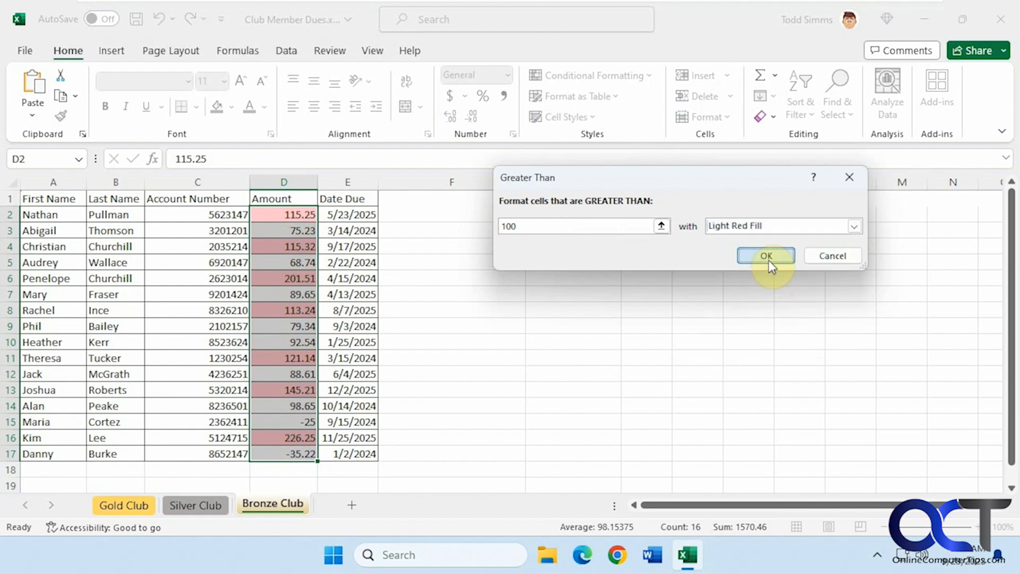
left_click(768, 258)
left_click(717, 359)
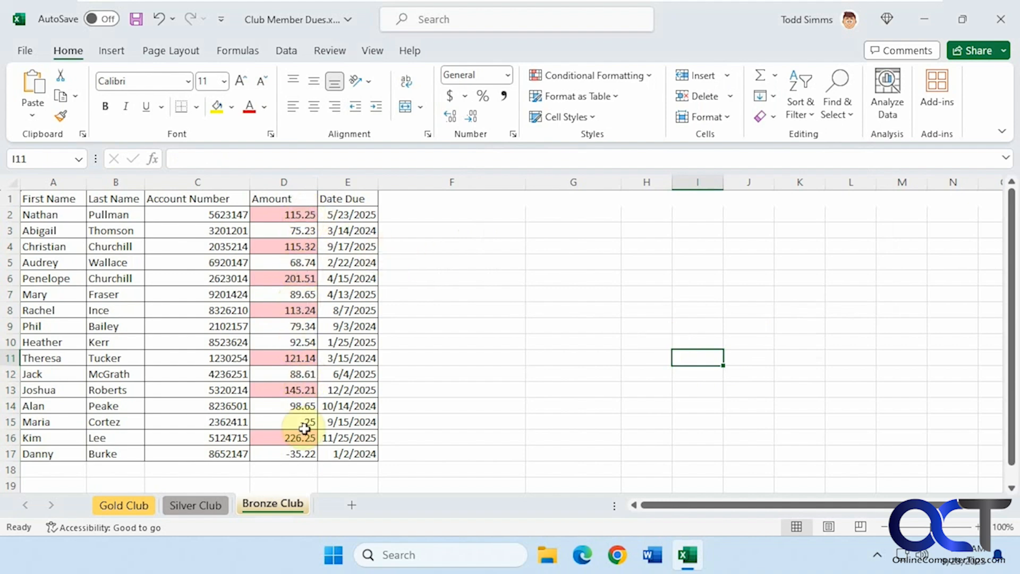
Enter 150 in D18 below the amounts to test the highlighting rule, and delete the entry.
left_click(292, 471)
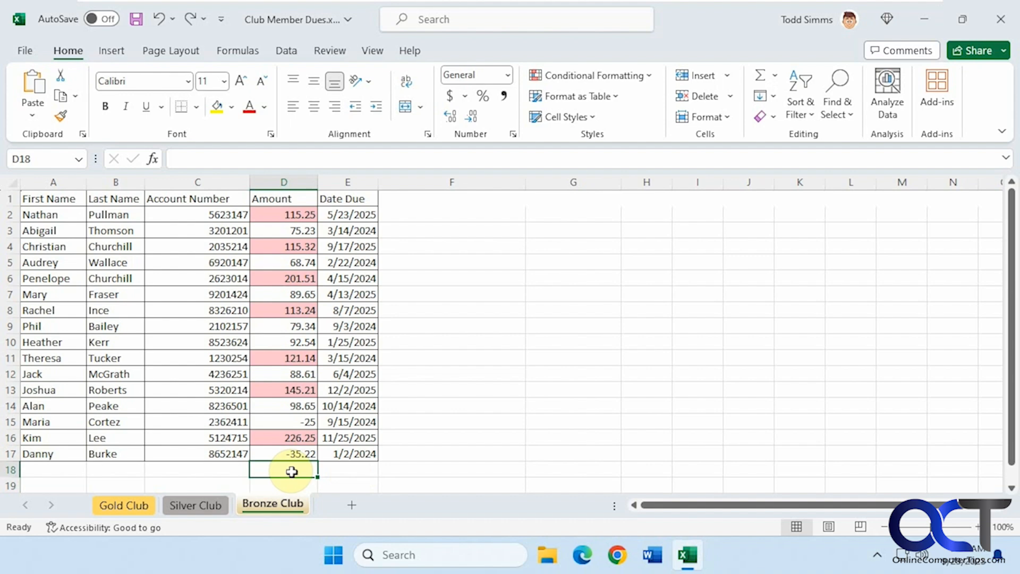
type("150")
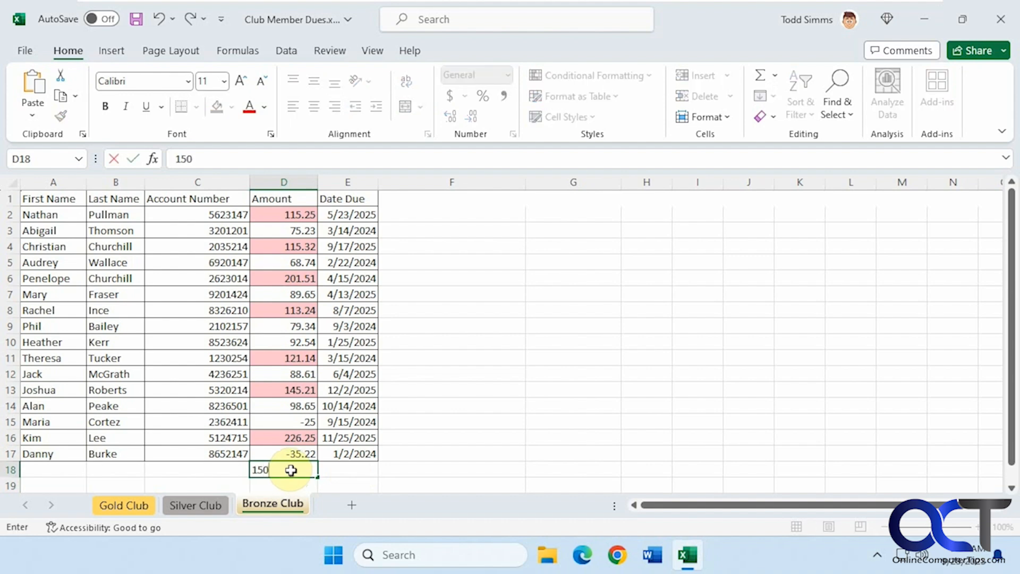
key("Return")
left_click(473, 455)
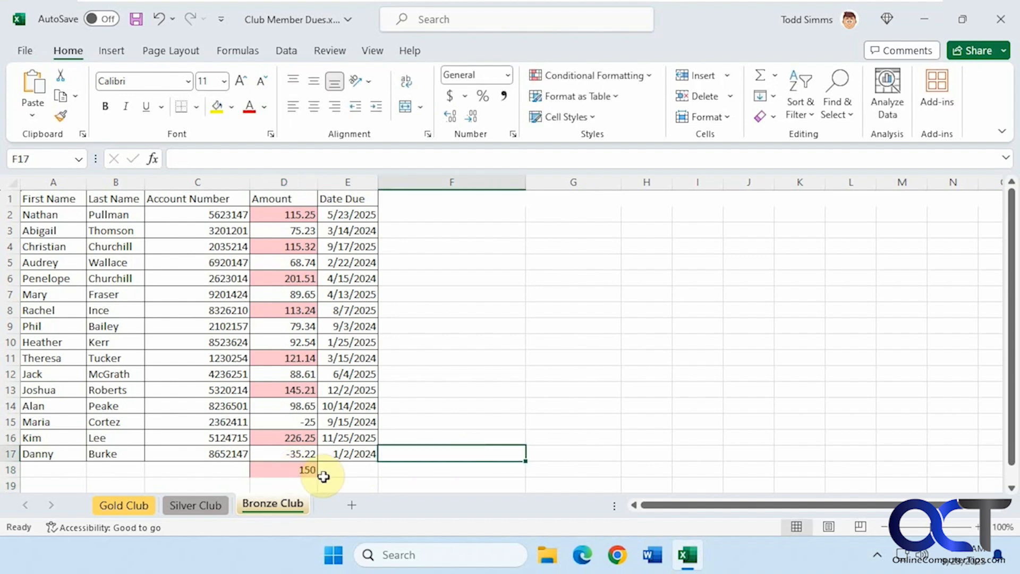
left_click(294, 471)
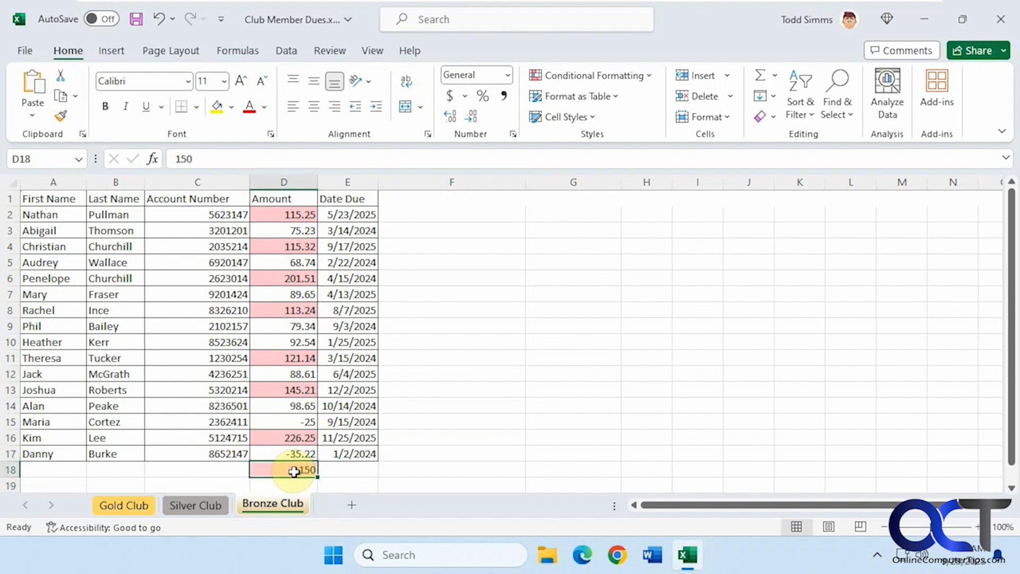
key("Delete")
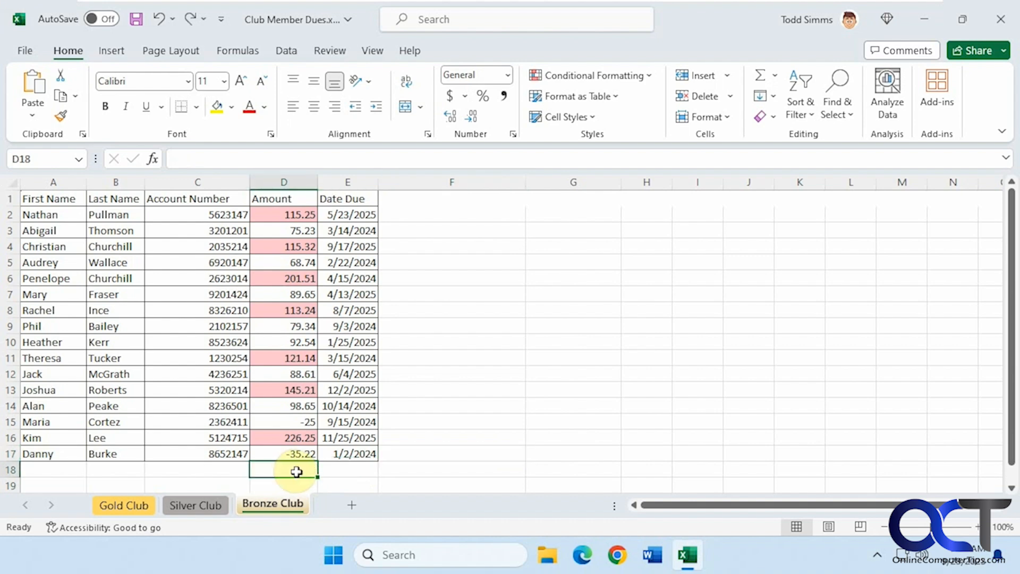
View the Text That Contains and Duplicate Values rule options for D2:D17 without applying either rule.
left_click_drag(296, 220, 292, 453)
left_click(646, 76)
mouse_move(638, 109)
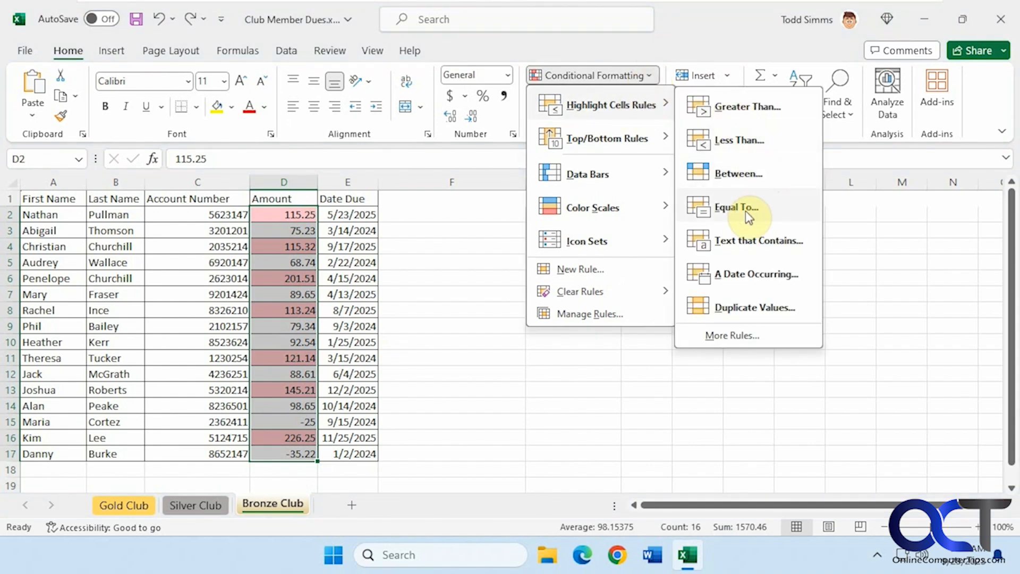
left_click(757, 241)
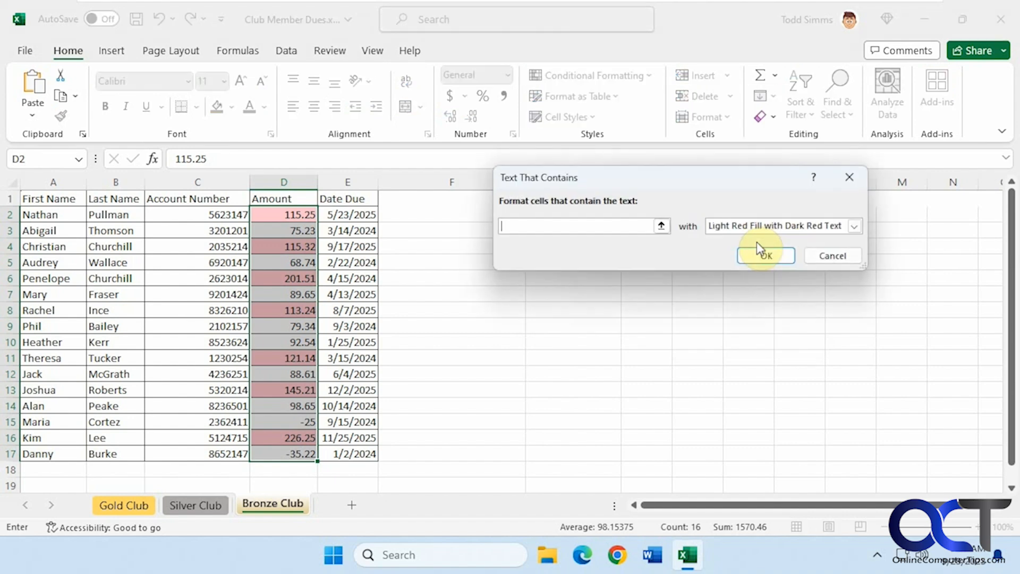
left_click(838, 257)
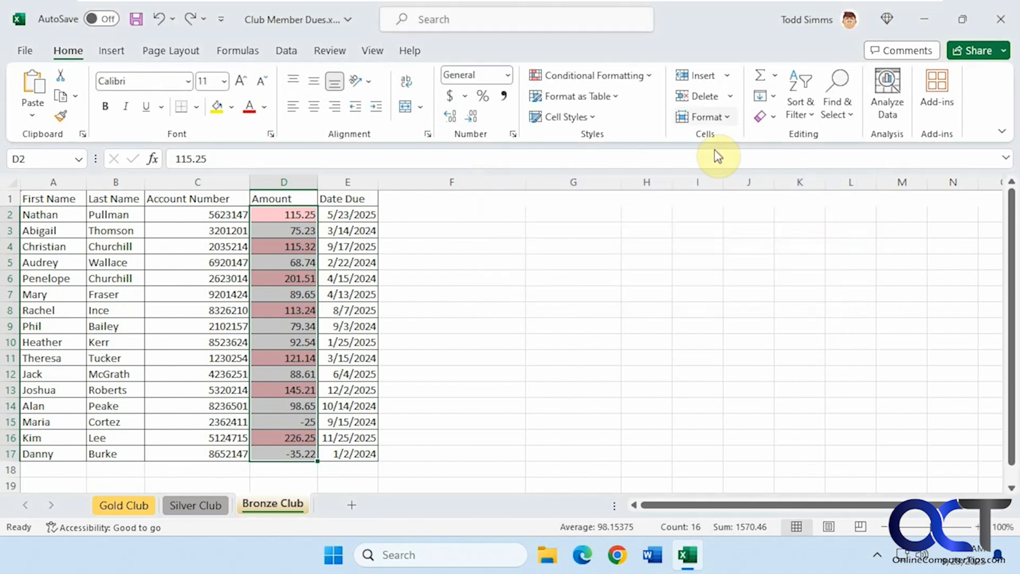
left_click(651, 75)
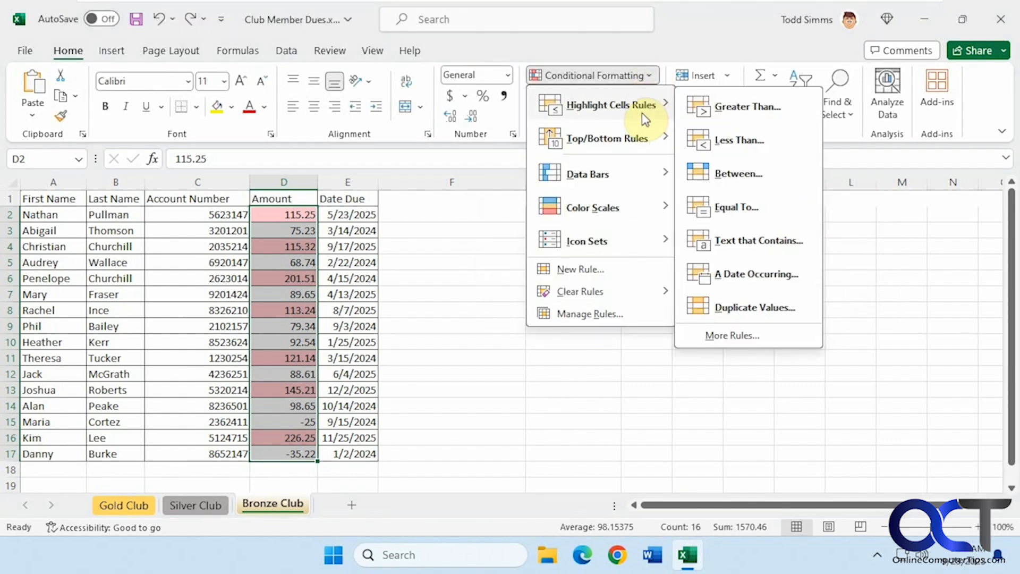
left_click(754, 303)
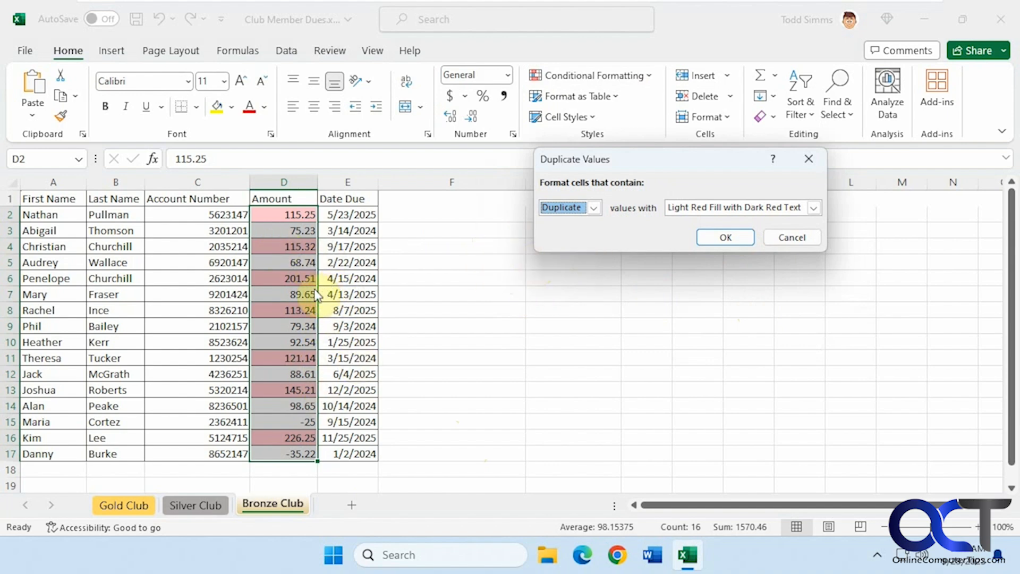
left_click(791, 237)
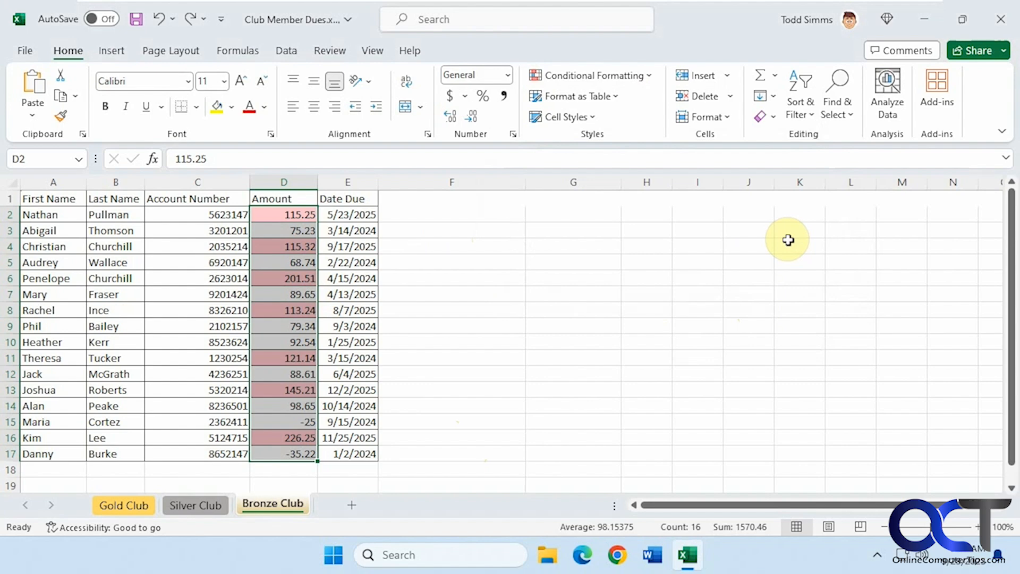
Preview the Top 10 Items rule on the amounts in D2:D17 and cancel it.
left_click(645, 75)
mouse_move(627, 140)
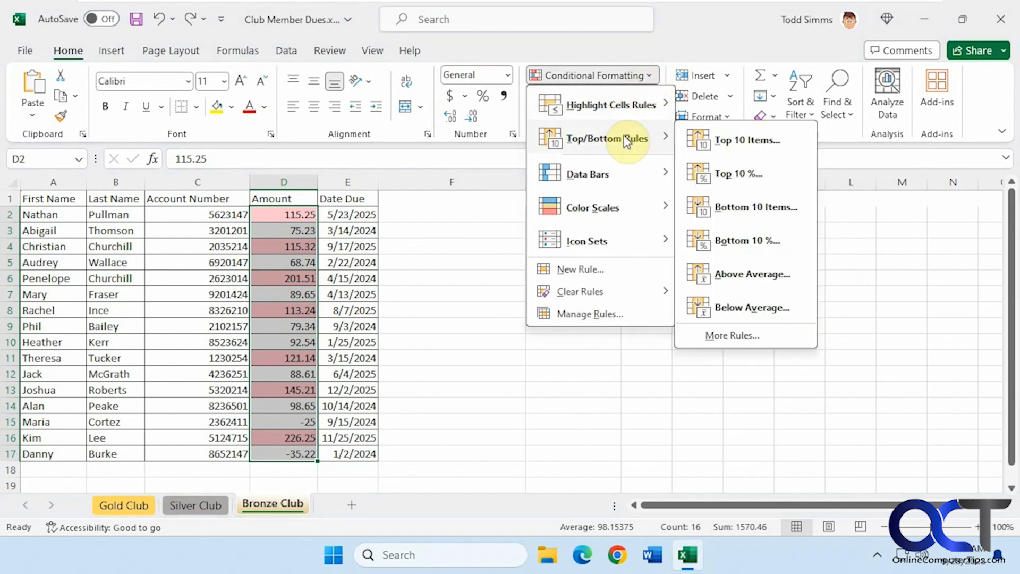
left_click(712, 141)
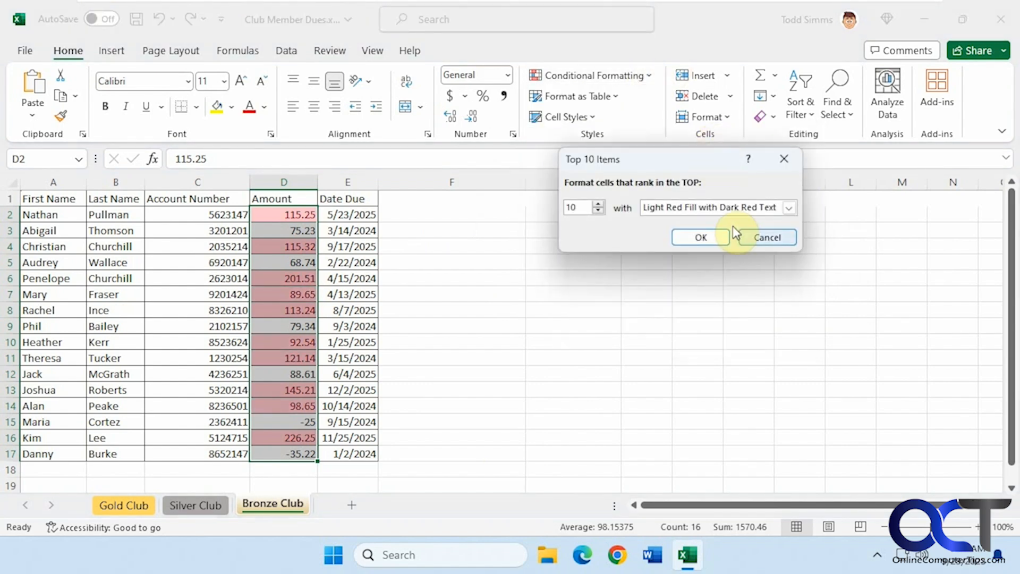
left_click(759, 238)
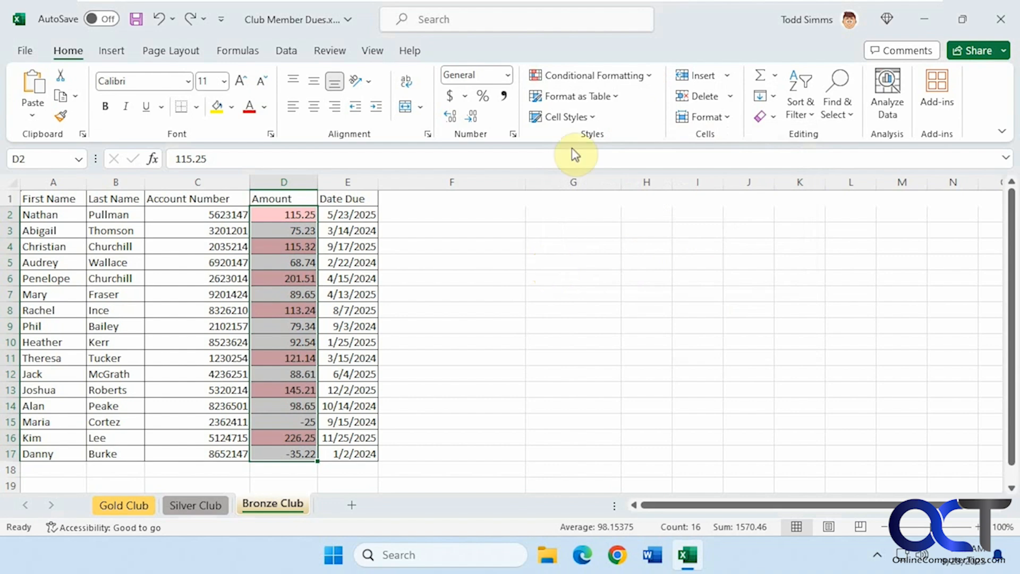
Clear the conditional formatting rules from the selected amounts in D2:D17.
left_click(646, 75)
mouse_move(603, 292)
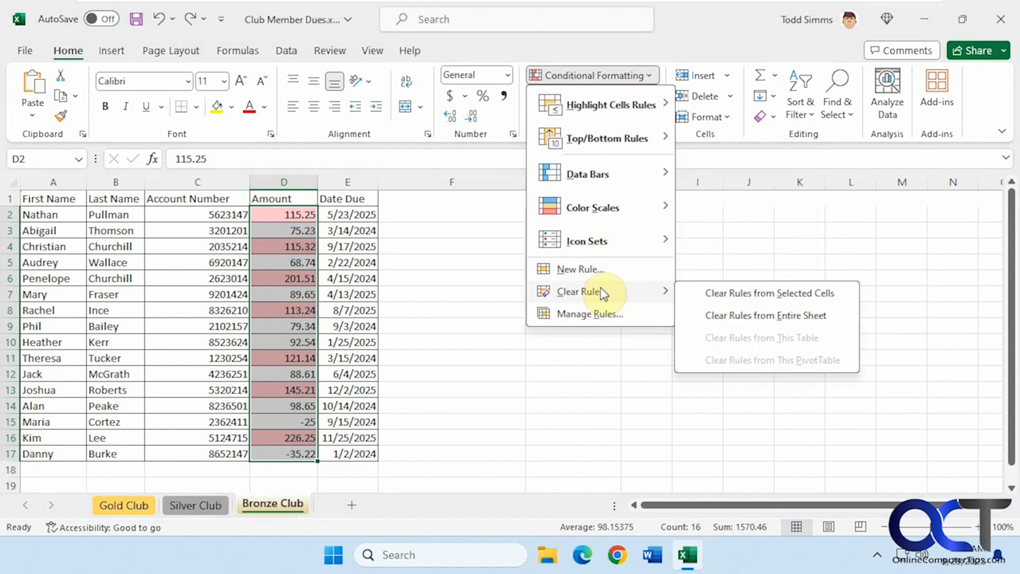
left_click(712, 293)
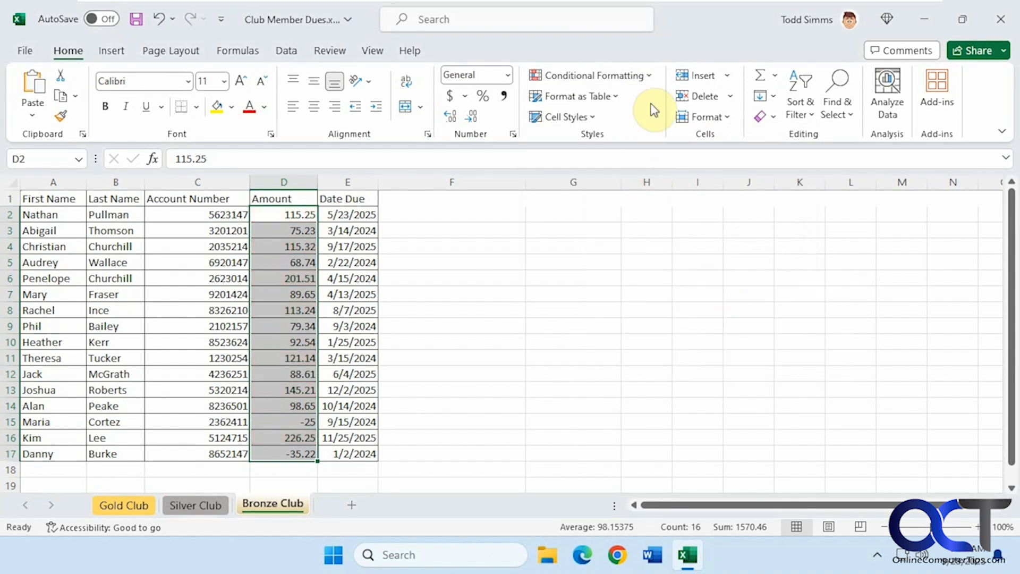
Format the top 10 amounts in D2:D17 with Green Fill with Dark Green Text, and undo the formatting.
left_click(651, 76)
mouse_move(646, 138)
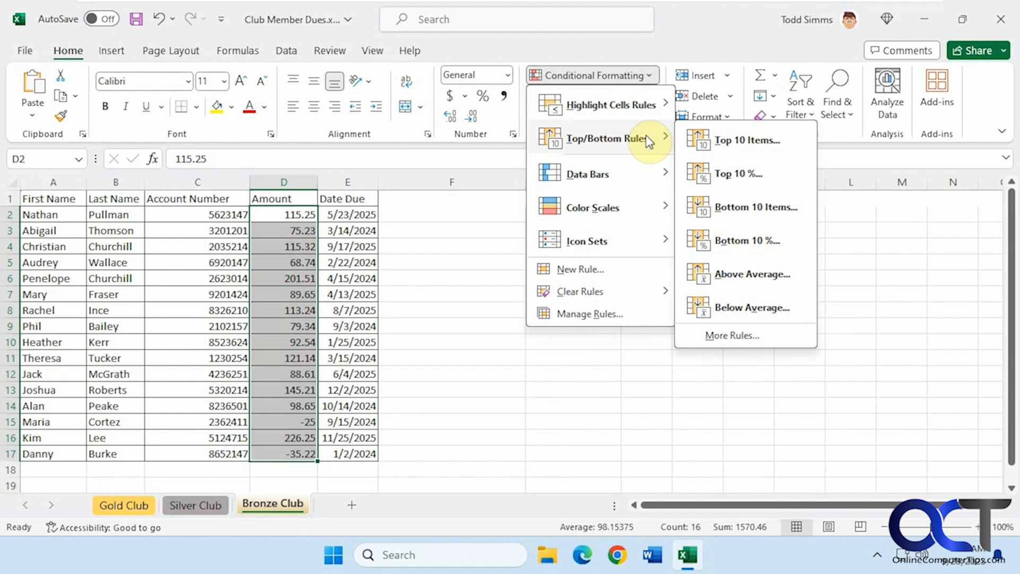
left_click(724, 141)
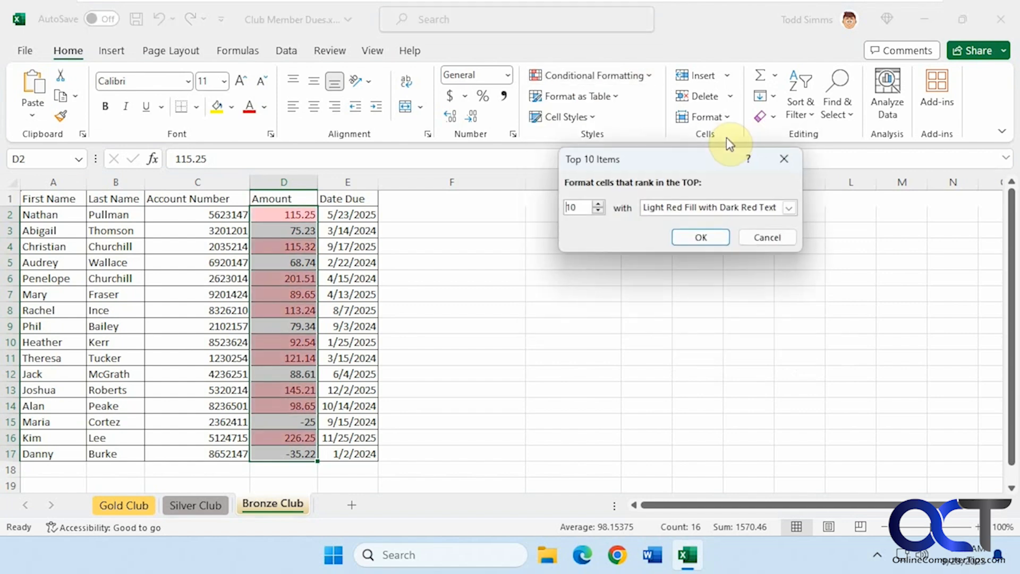
left_click(790, 208)
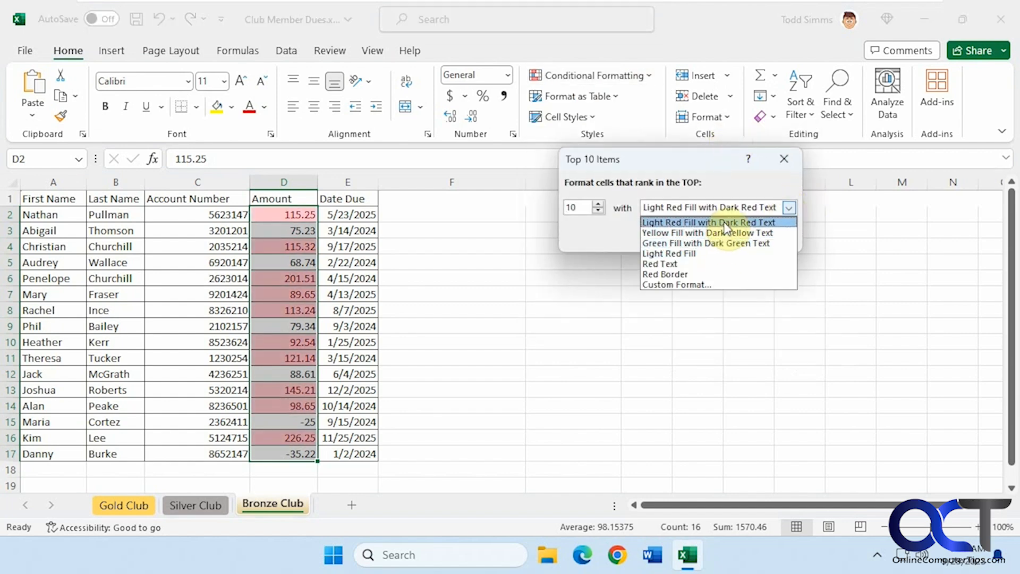
left_click(703, 244)
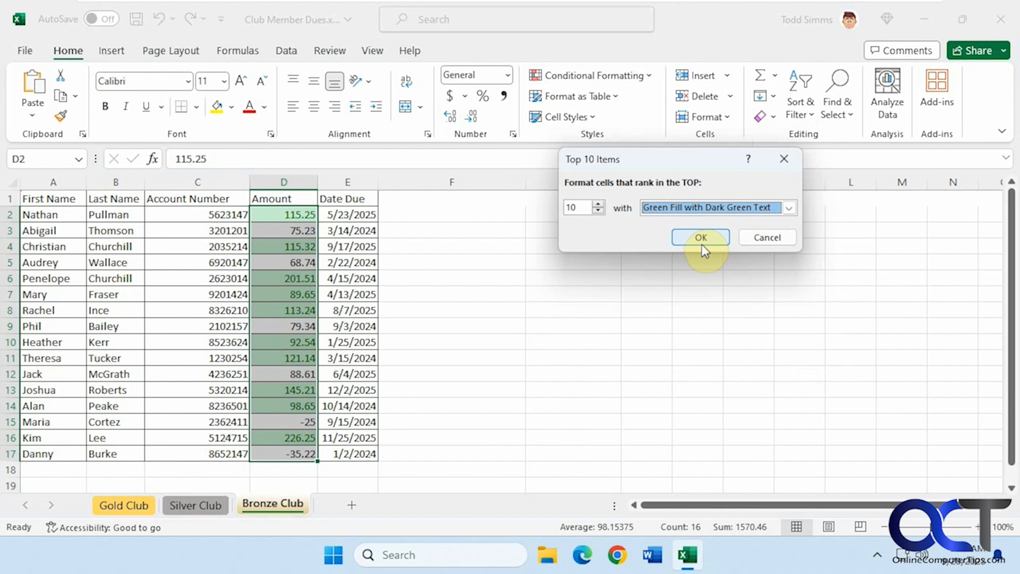
left_click(703, 245)
left_click(698, 291)
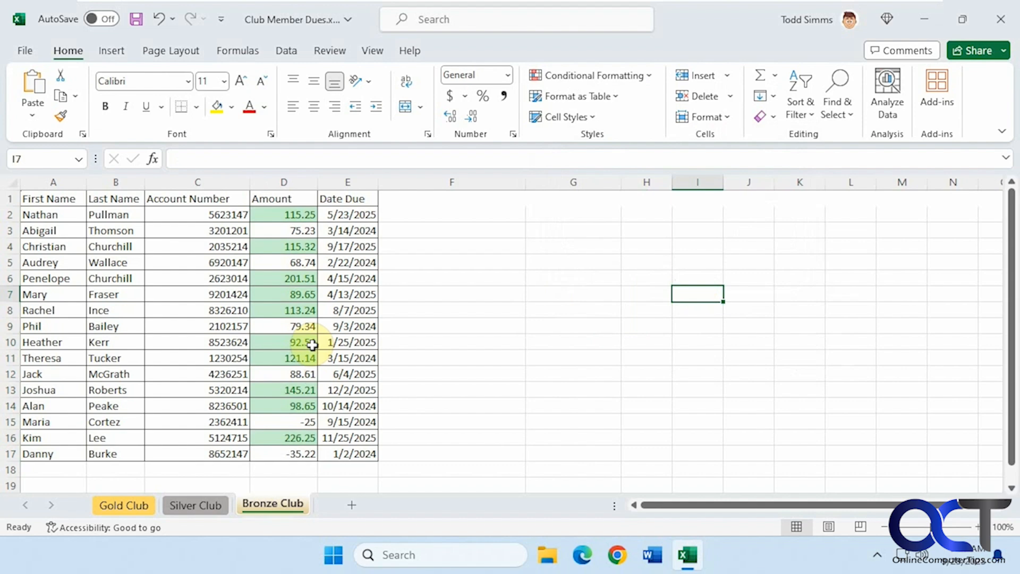
key("ctrl+z")
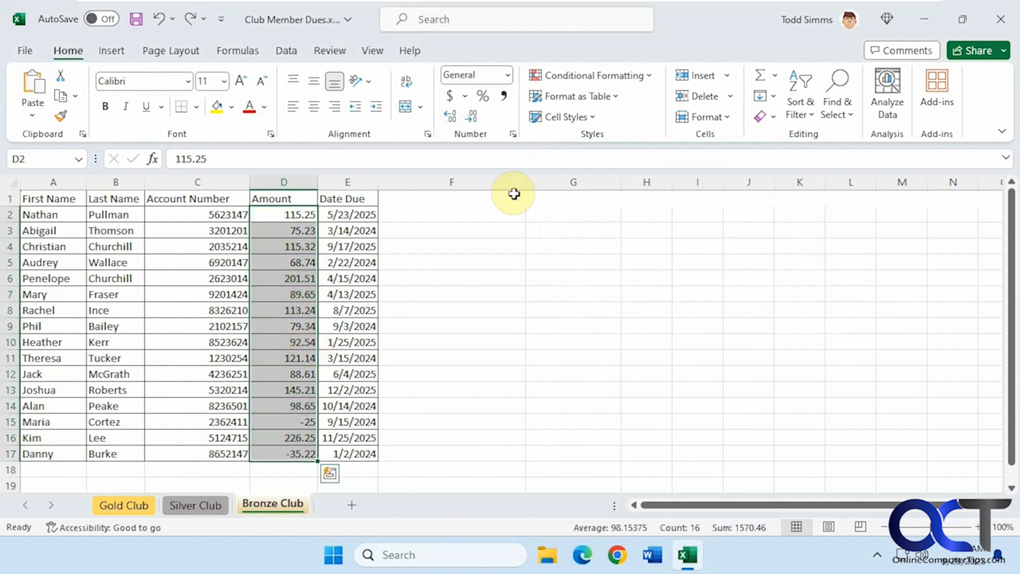
Browse the Top/Bottom Rules and preview data bars, color scales and icon sets on the amounts in D2:D17.
left_click(645, 77)
mouse_move(638, 137)
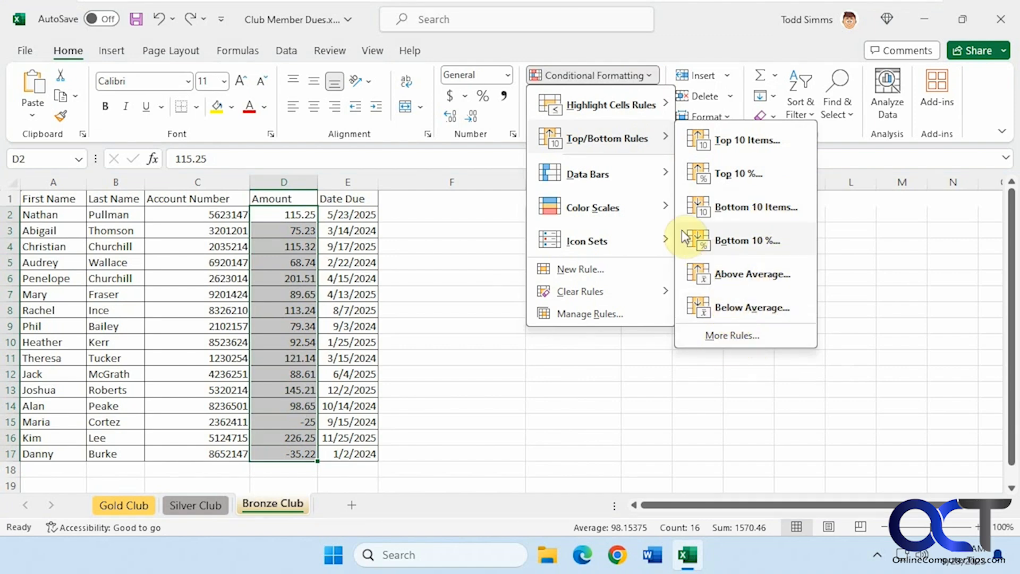
mouse_move(662, 178)
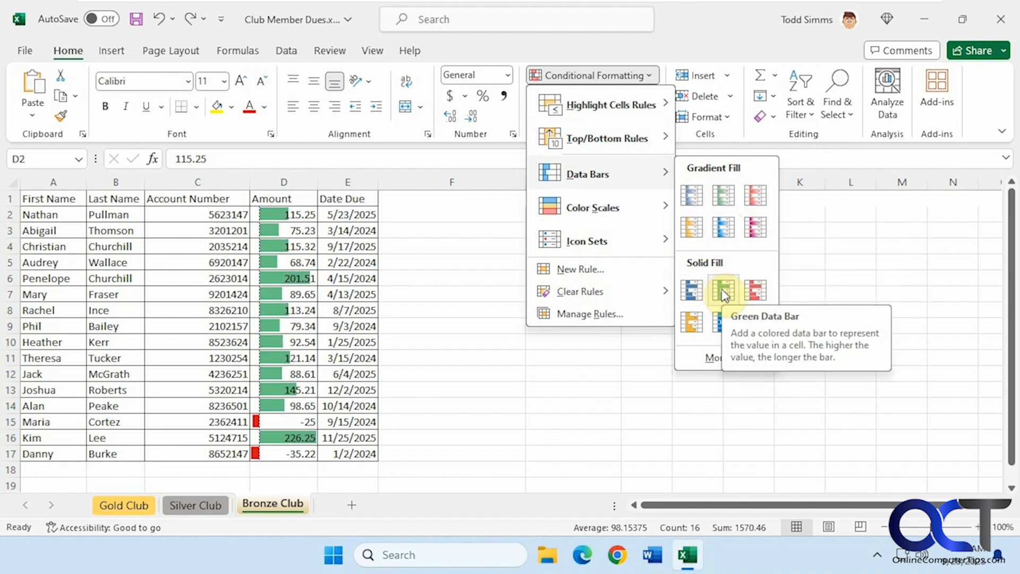
mouse_move(666, 208)
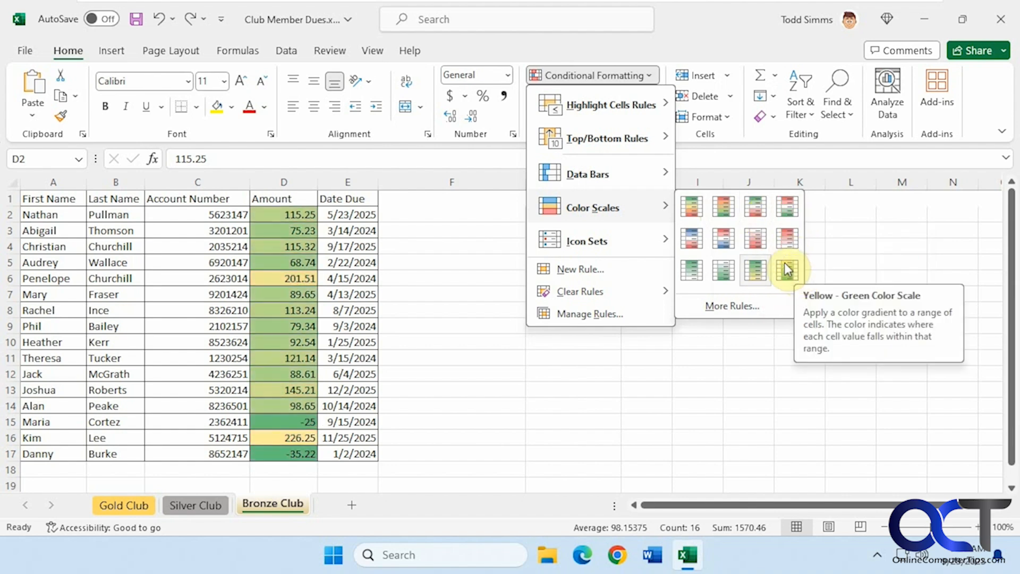
mouse_move(666, 243)
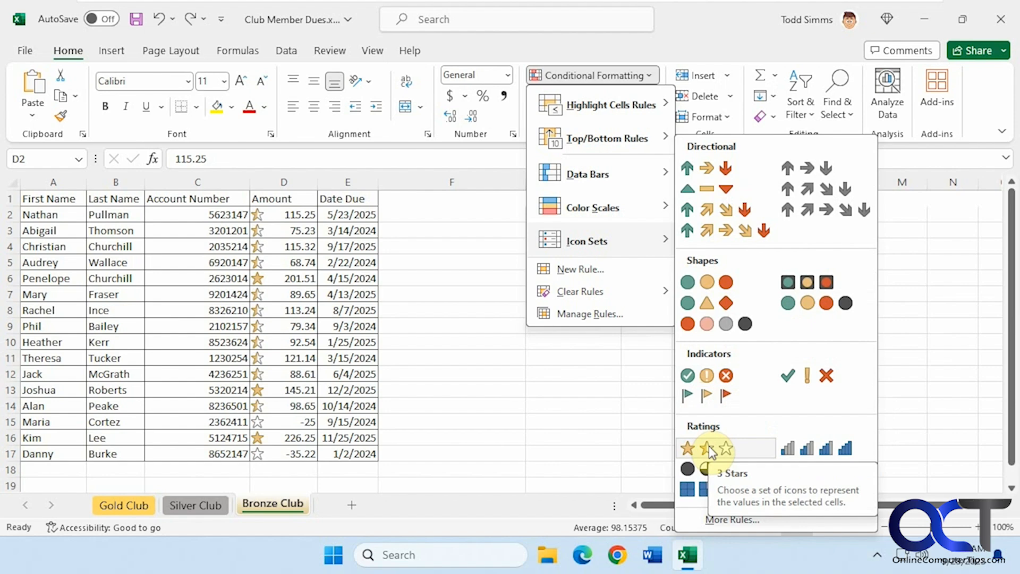
Start a new formatting rule for D2:D17 that formats only cells with a cell value between 100 and 200.
left_click(591, 271)
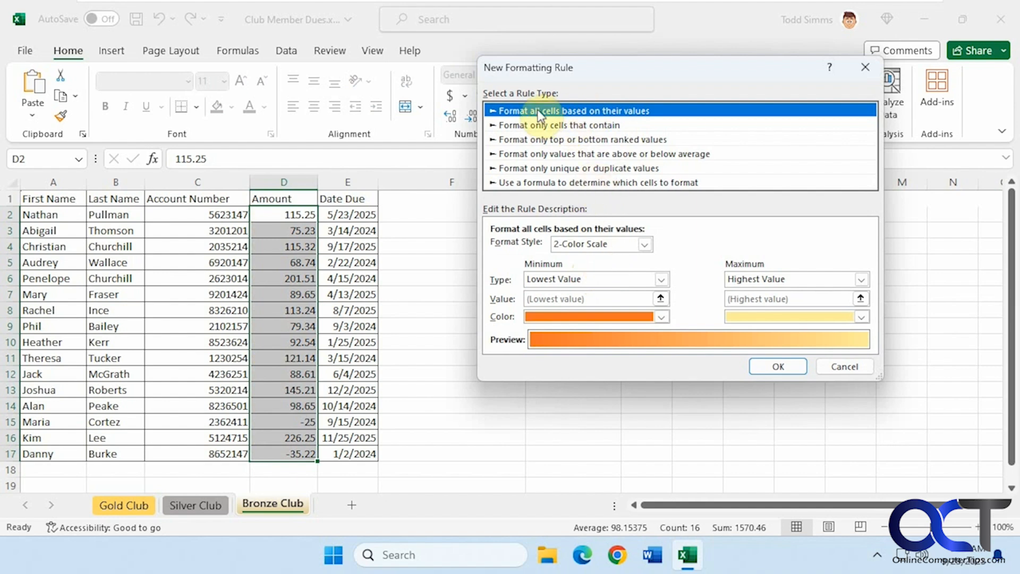
left_click(607, 125)
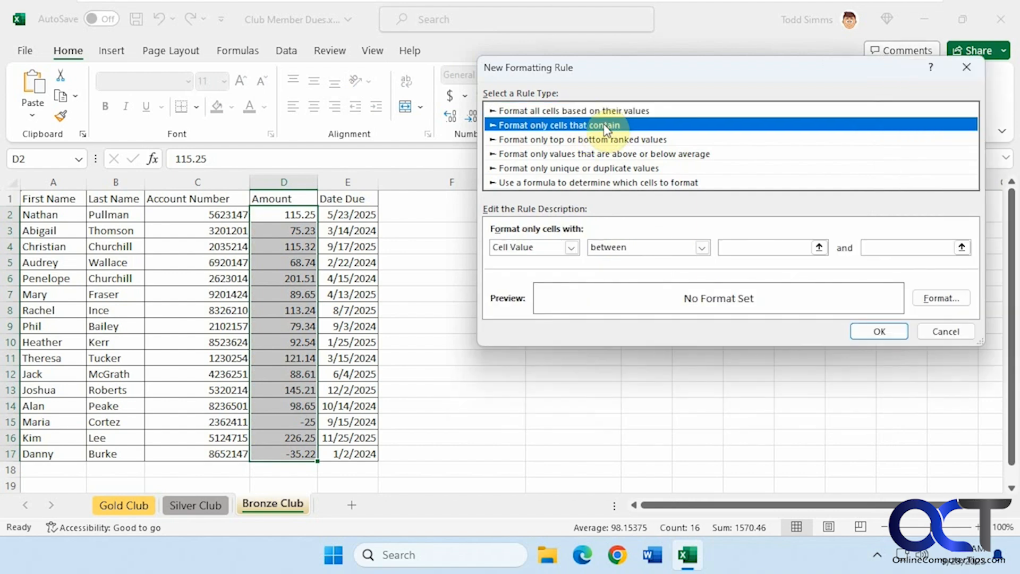
left_click(572, 248)
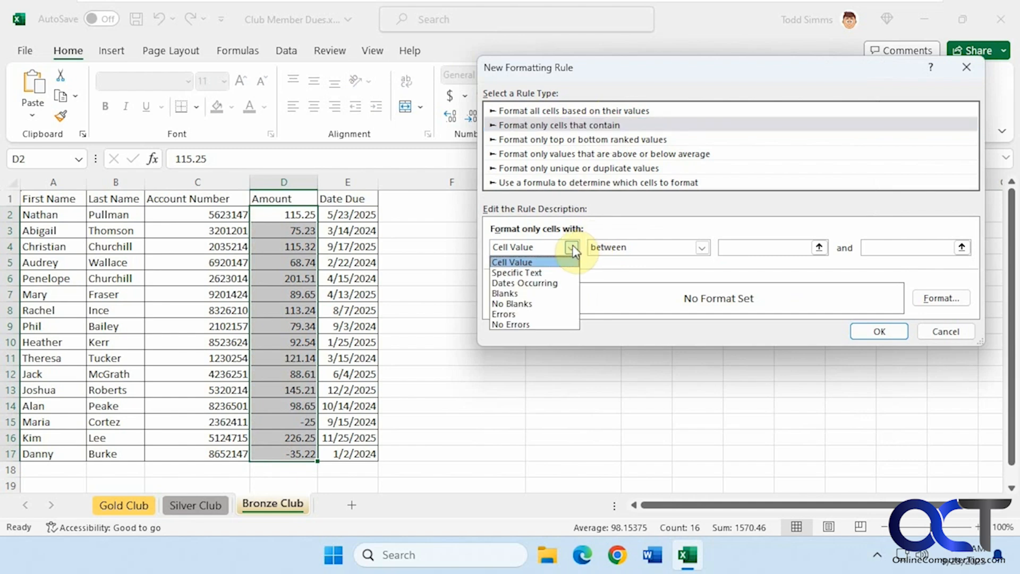
left_click(573, 247)
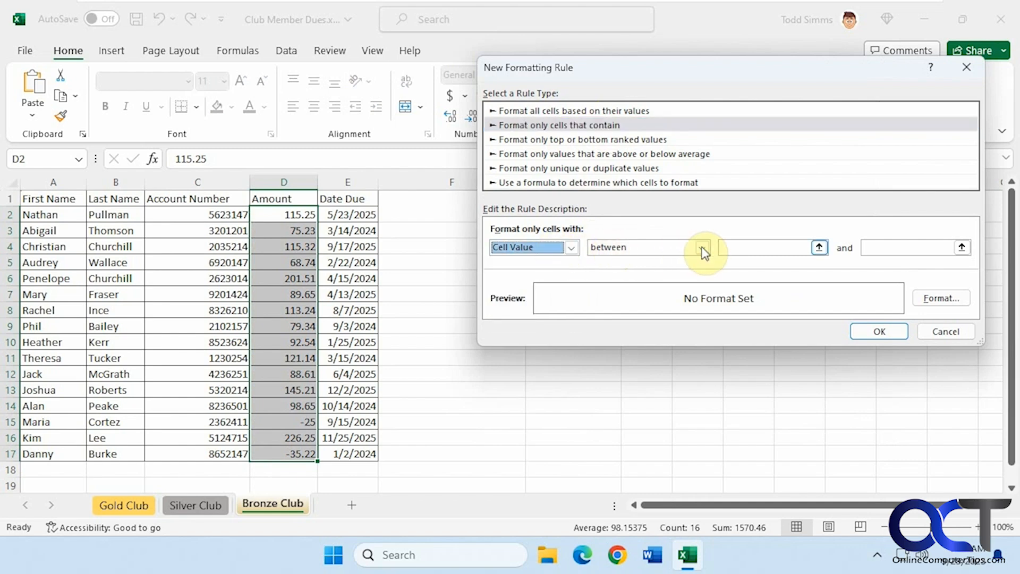
left_click(723, 247)
type("100")
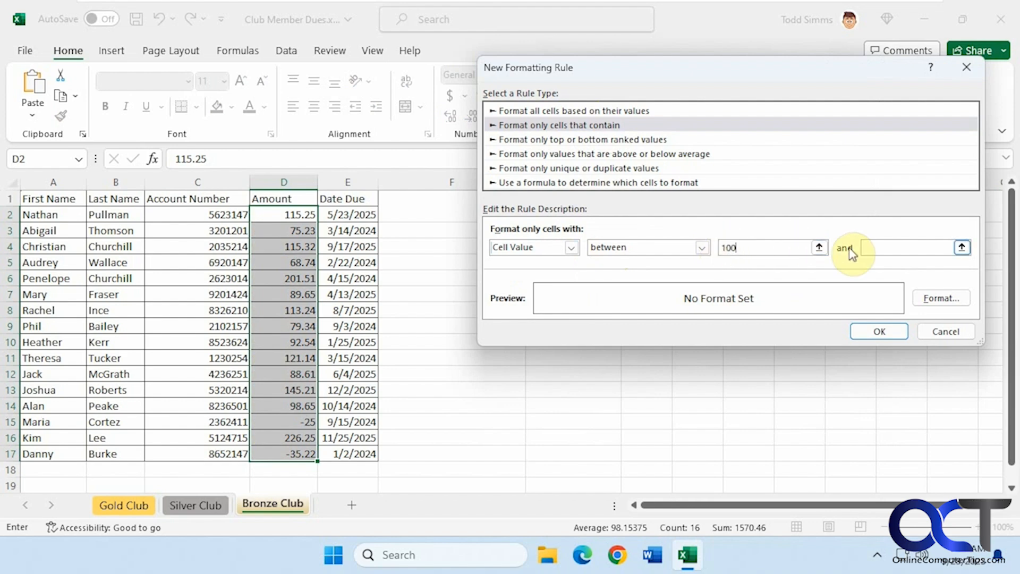
left_click(870, 247)
type("200")
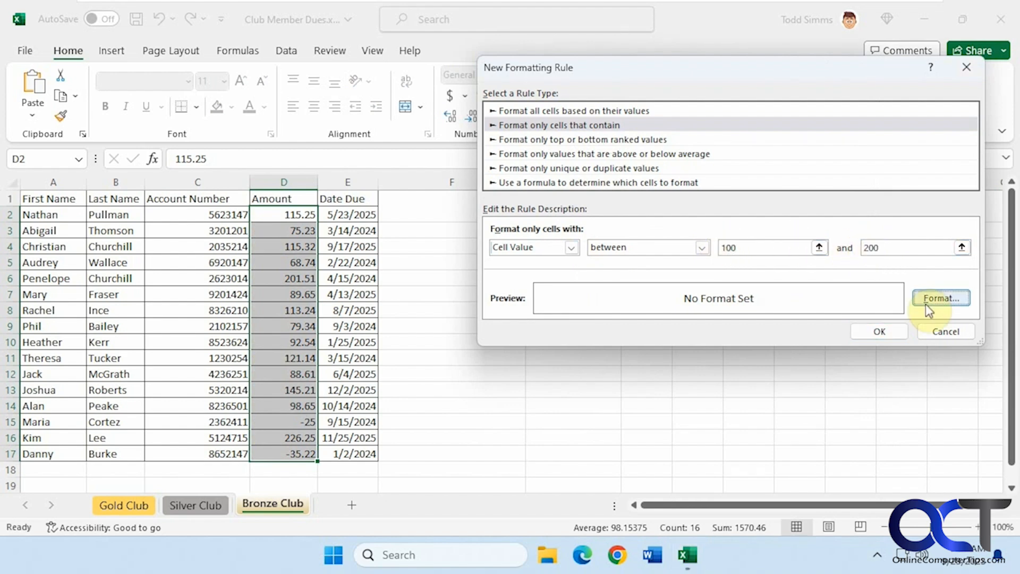
Give the new rule a solid green fill and apply it to the amounts.
left_click(941, 299)
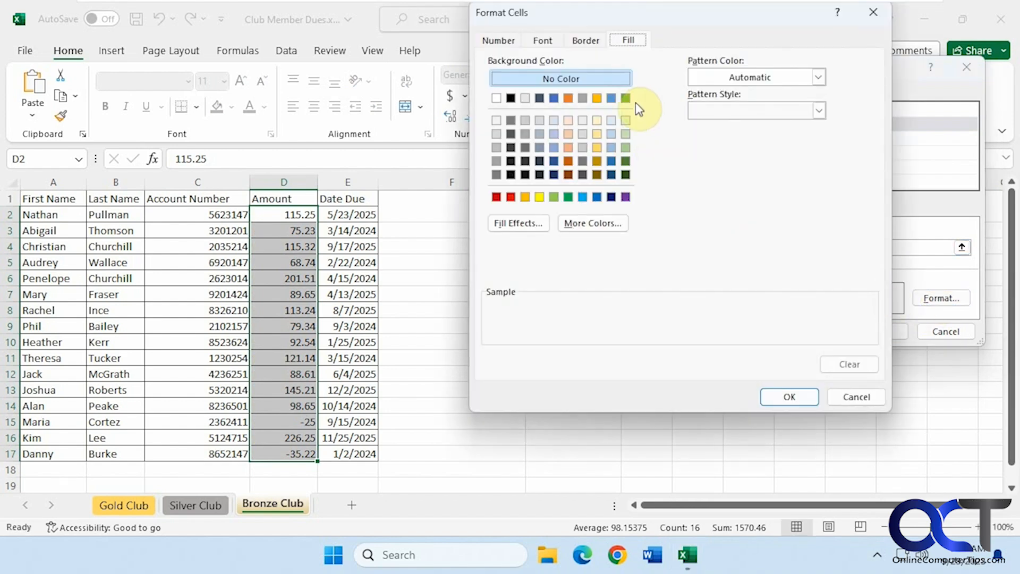
left_click(568, 197)
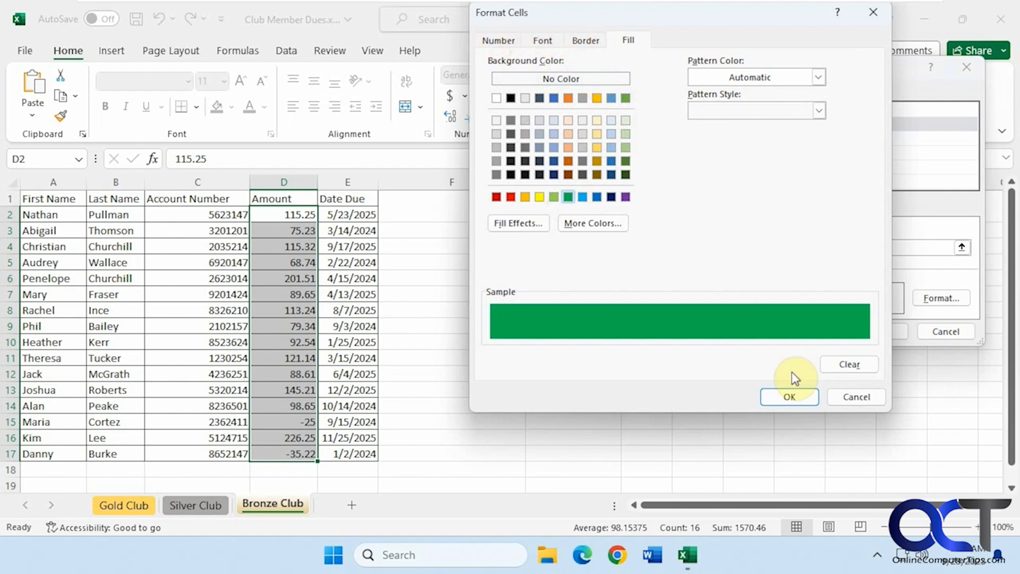
left_click(799, 400)
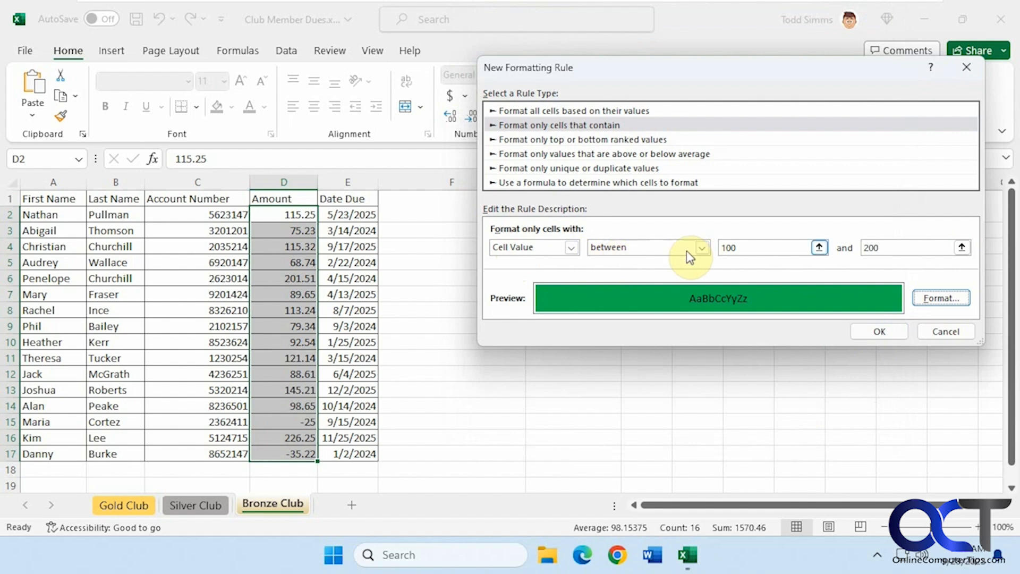
left_click(879, 332)
left_click(694, 325)
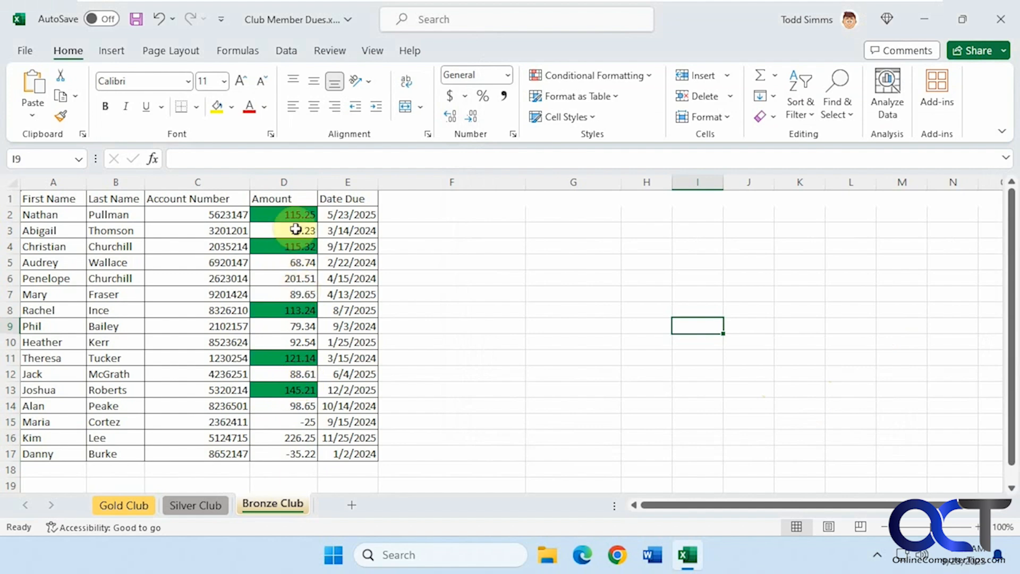
Open the Conditional Formatting Rules Manager for D2:D17 and show the formatting rules for This Worksheet.
left_click_drag(291, 213, 296, 452)
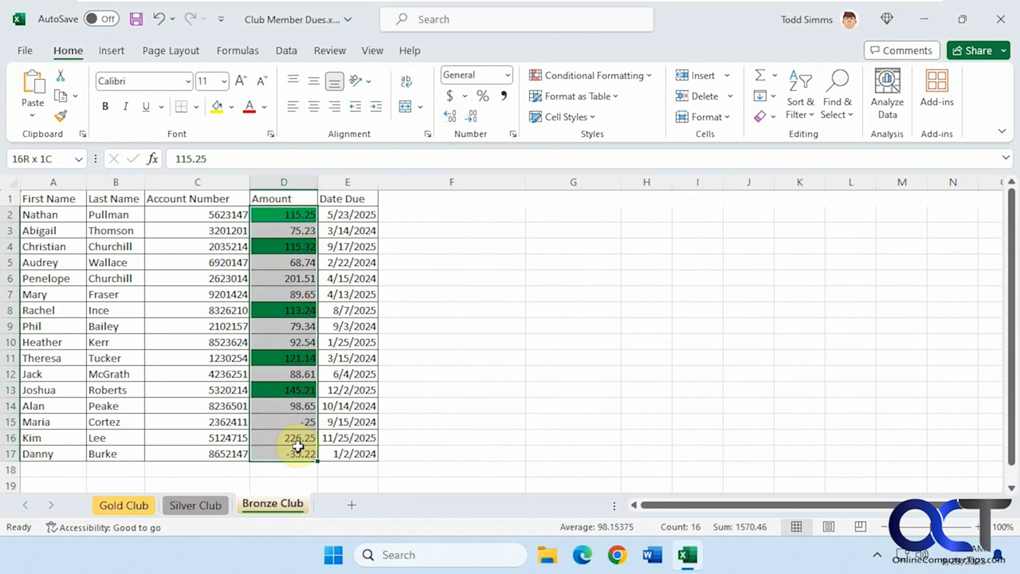
left_click(649, 76)
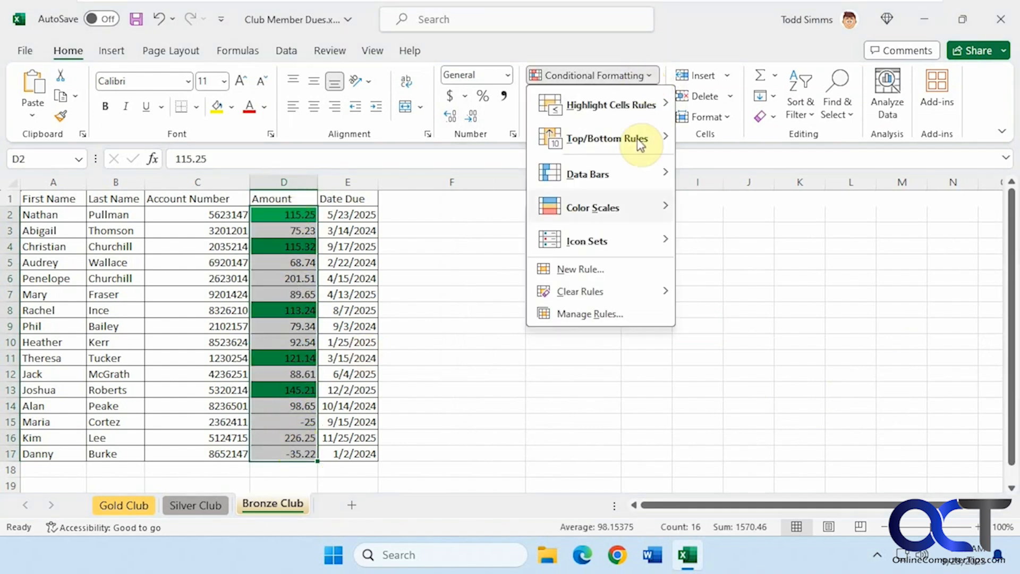
left_click(608, 312)
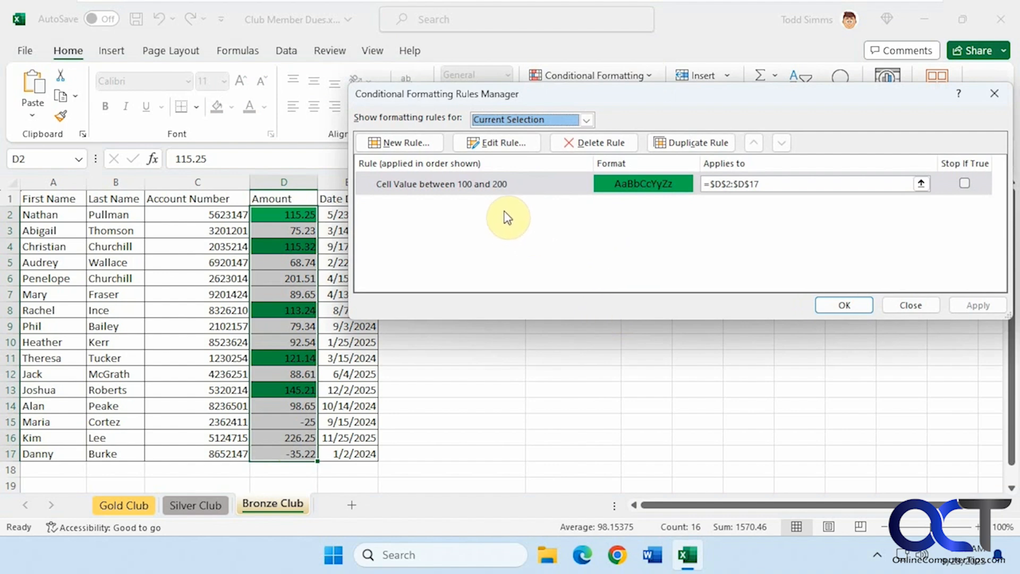
left_click(586, 120)
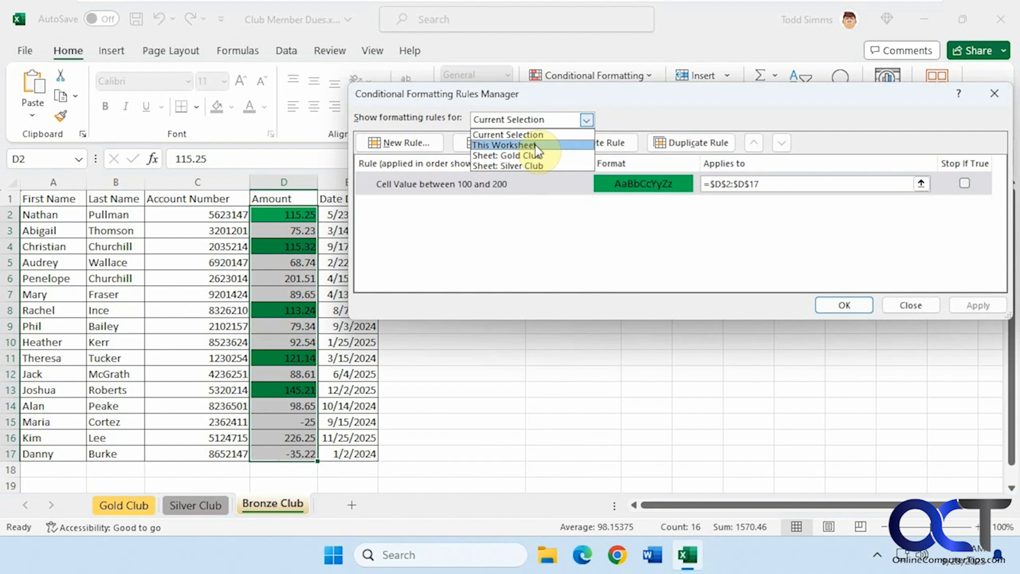
left_click(532, 145)
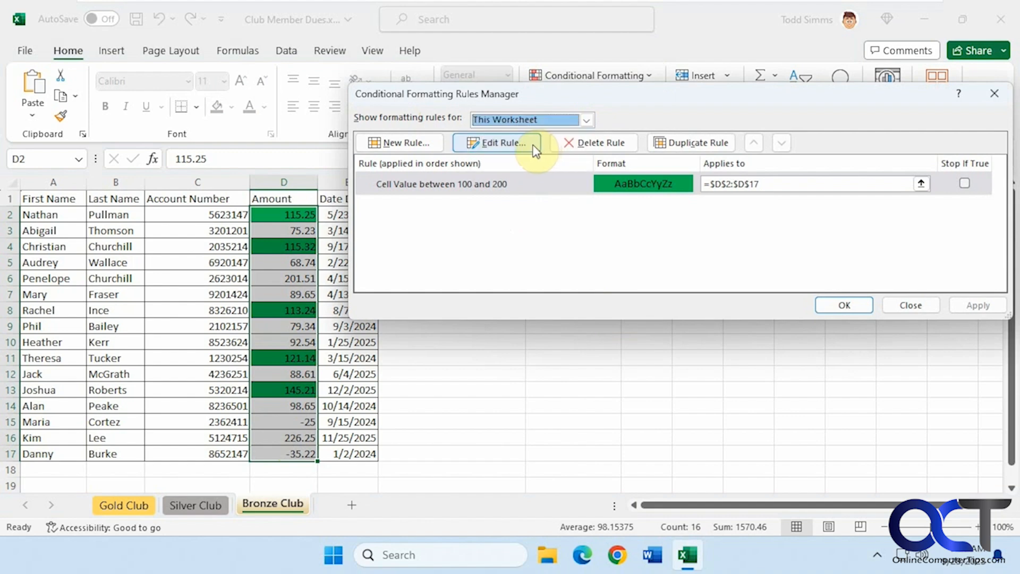
View the edit settings of the between 100 and 200 rule and the new rule settings, cancelling both.
left_click(498, 141)
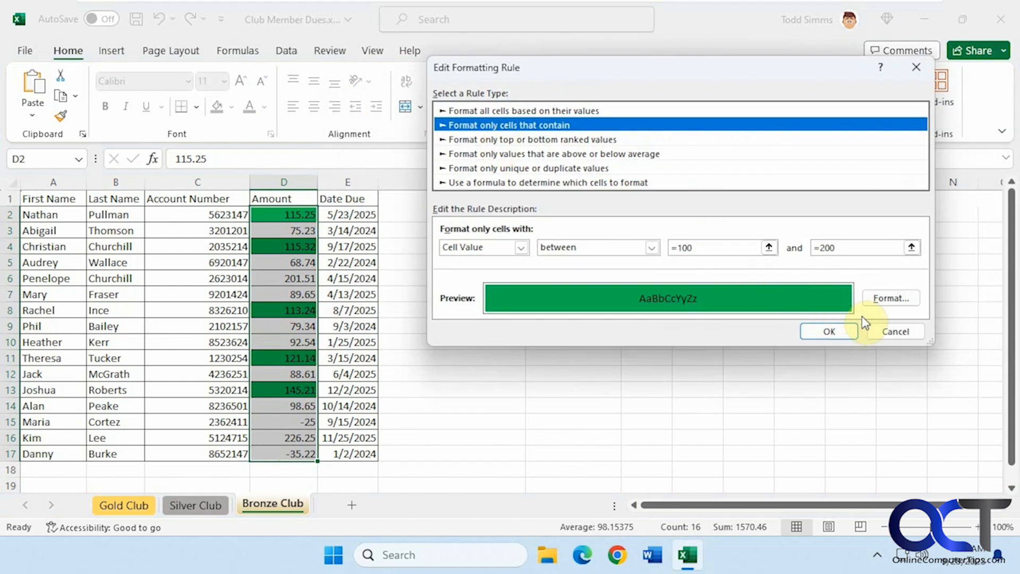
left_click(898, 330)
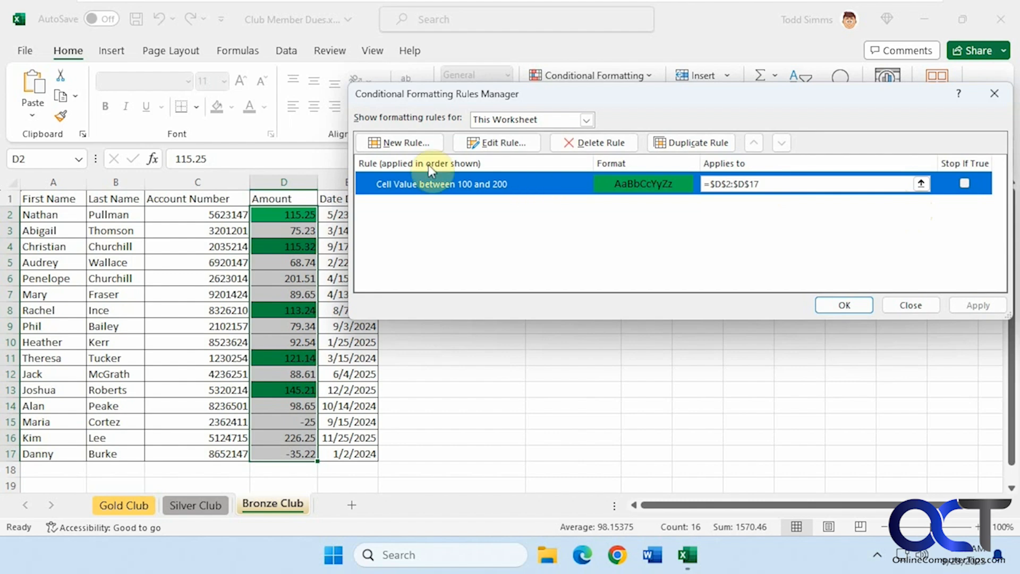
left_click(411, 142)
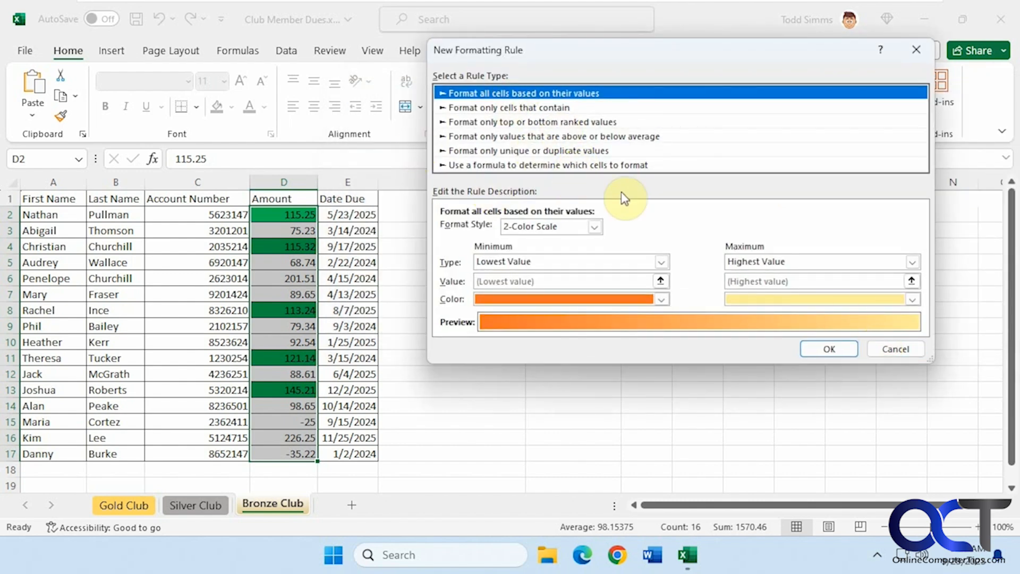
left_click(895, 348)
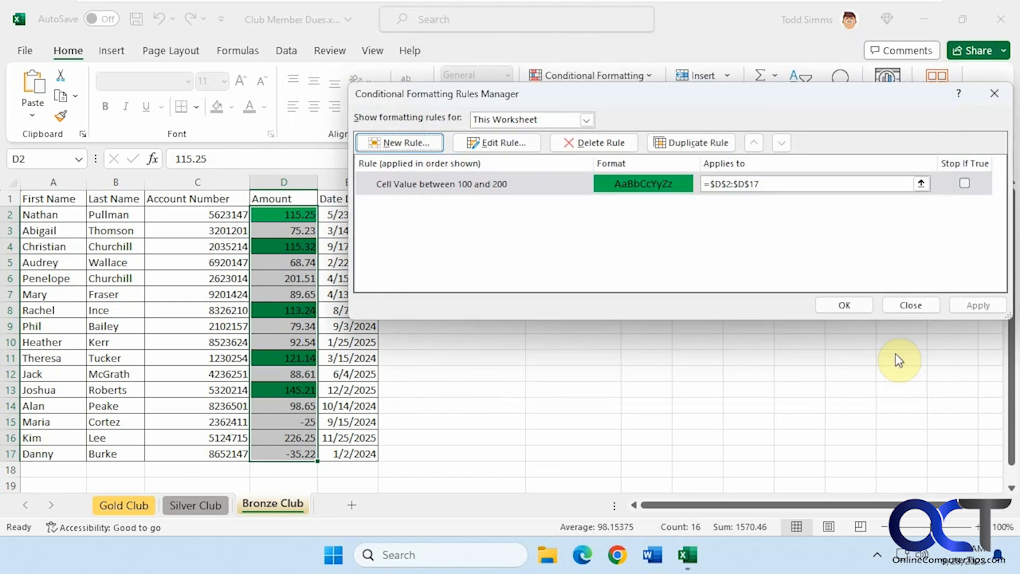
Delete the between 100 and 200 rule from the worksheet and deselect the amounts.
left_click(611, 142)
left_click(843, 304)
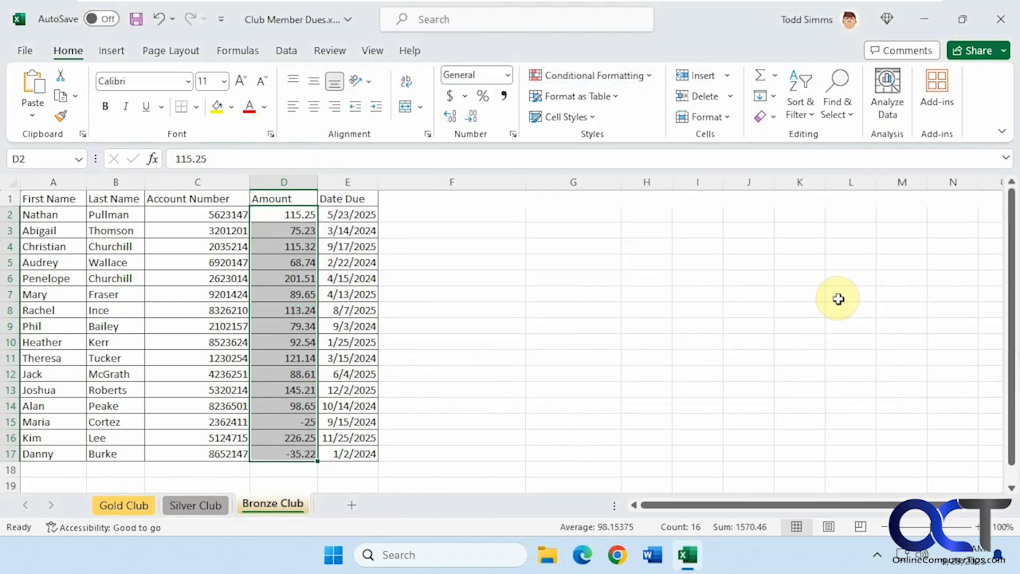
left_click(550, 292)
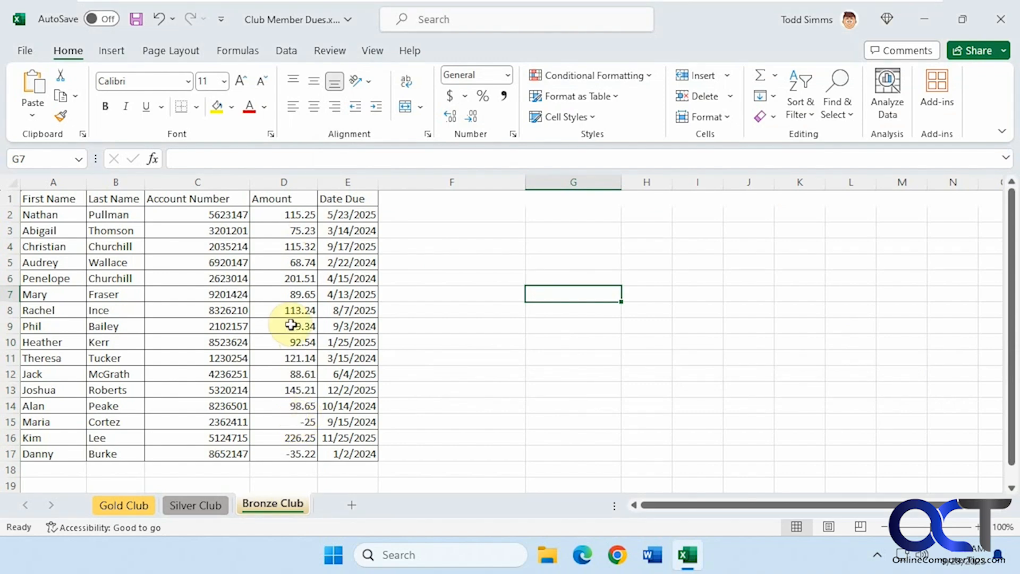
left_click(594, 119)
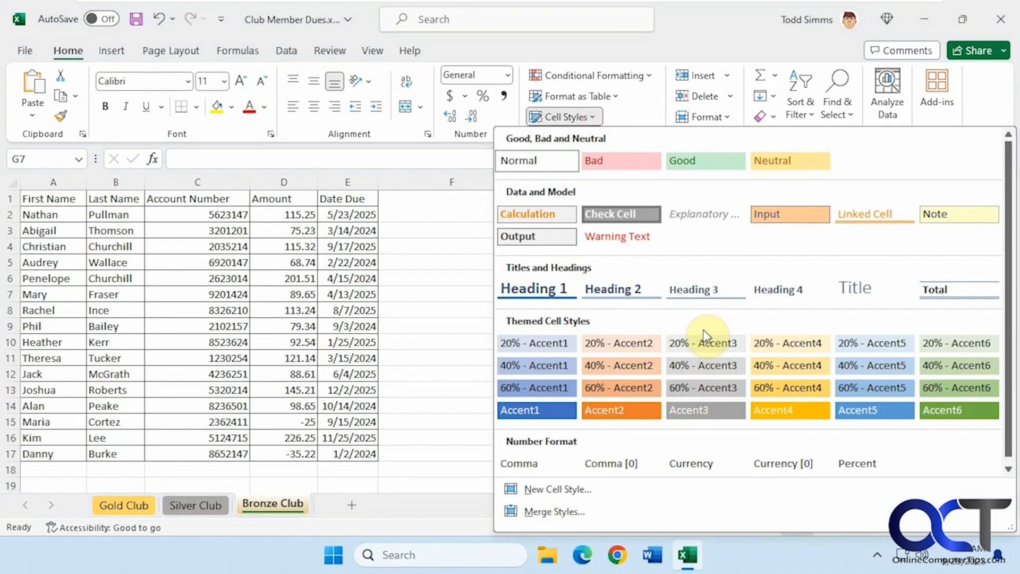
left_click(647, 75)
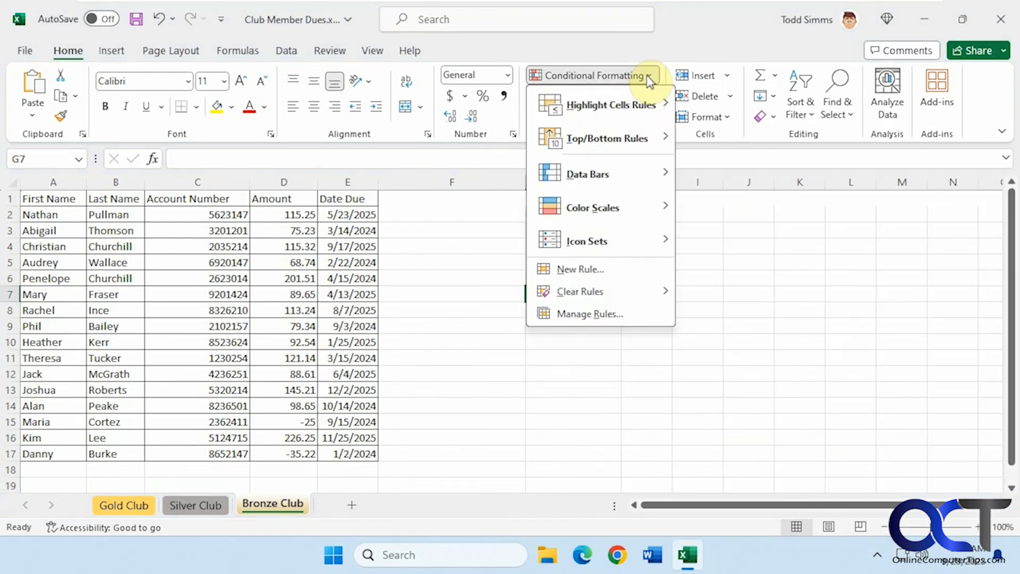
mouse_move(615, 174)
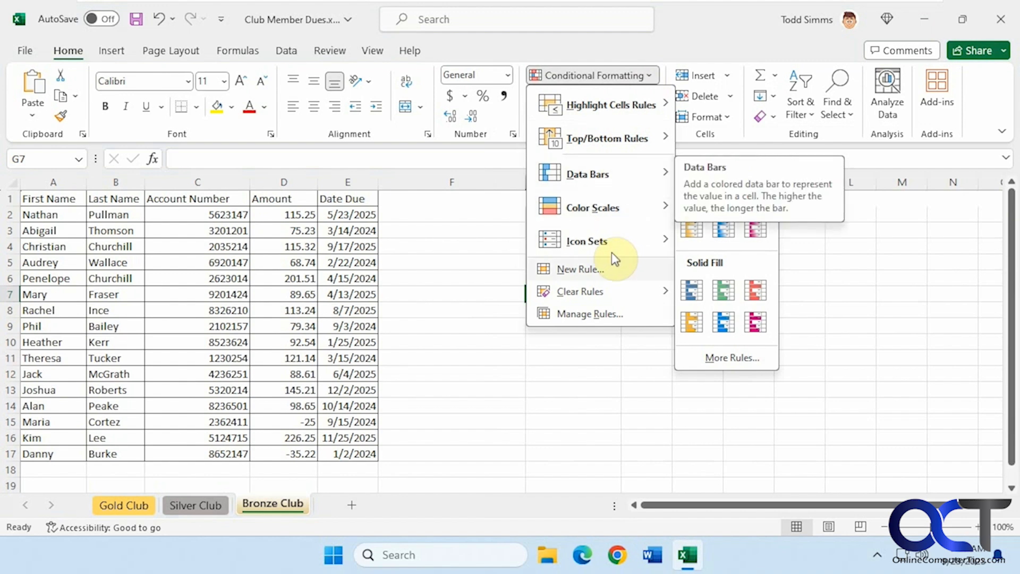
left_click(598, 268)
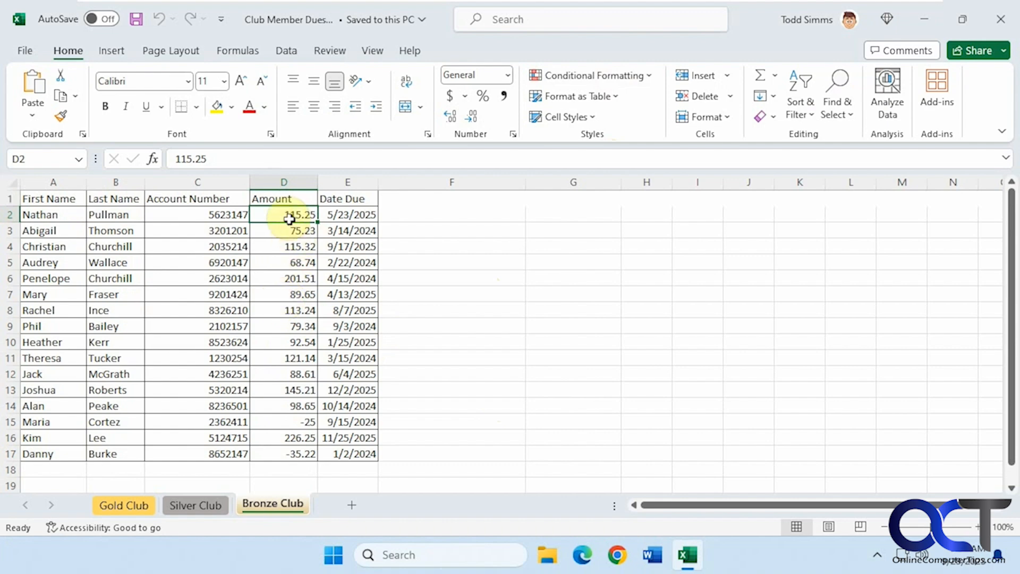
Open the cell format settings for D2:D17, review the Alignment, Font, Border, Fill and Protection options, and return to the number categories.
left_click_drag(285, 213, 292, 445)
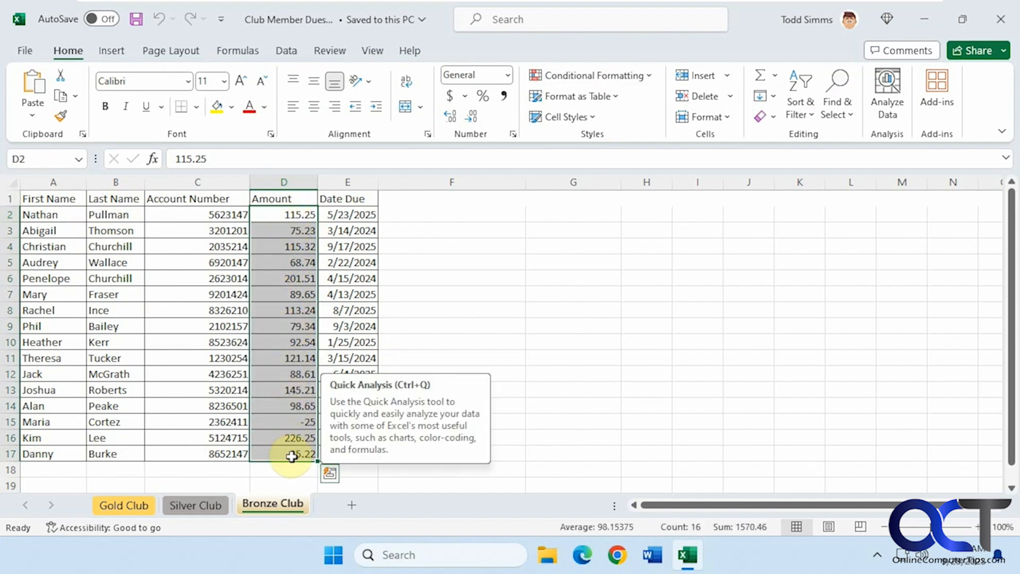
right_click(292, 239)
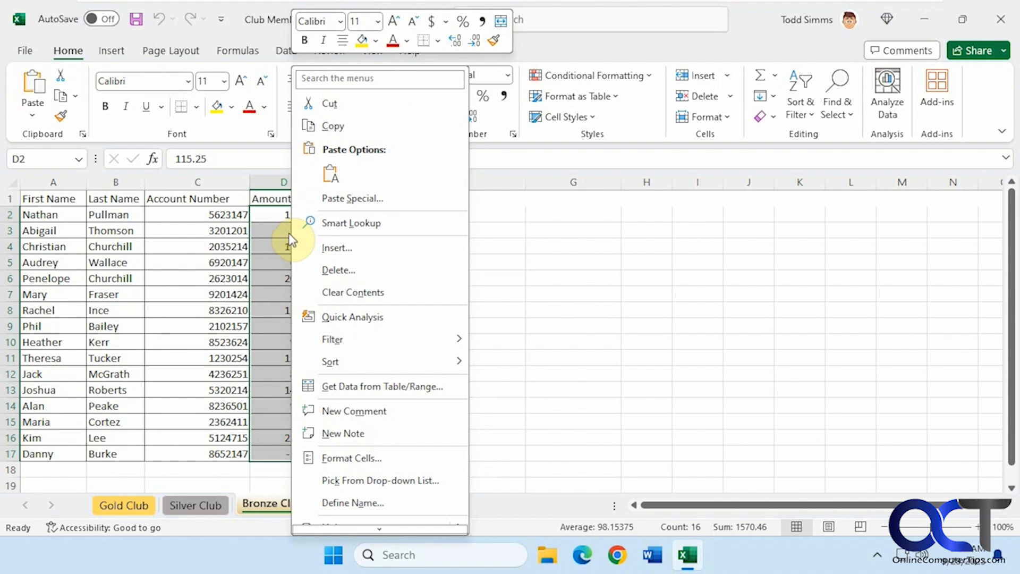
left_click(355, 458)
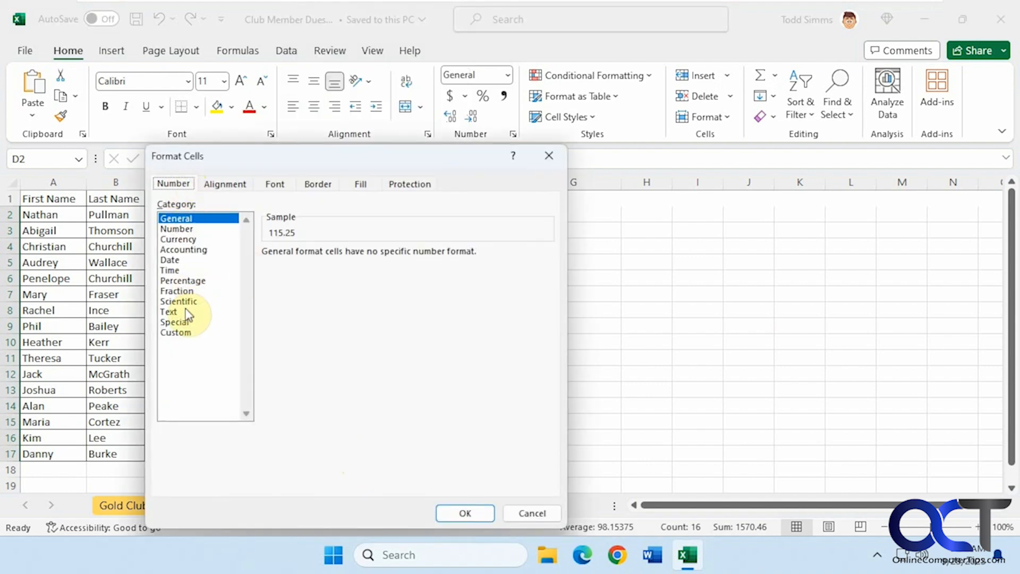
left_click(225, 184)
left_click(276, 184)
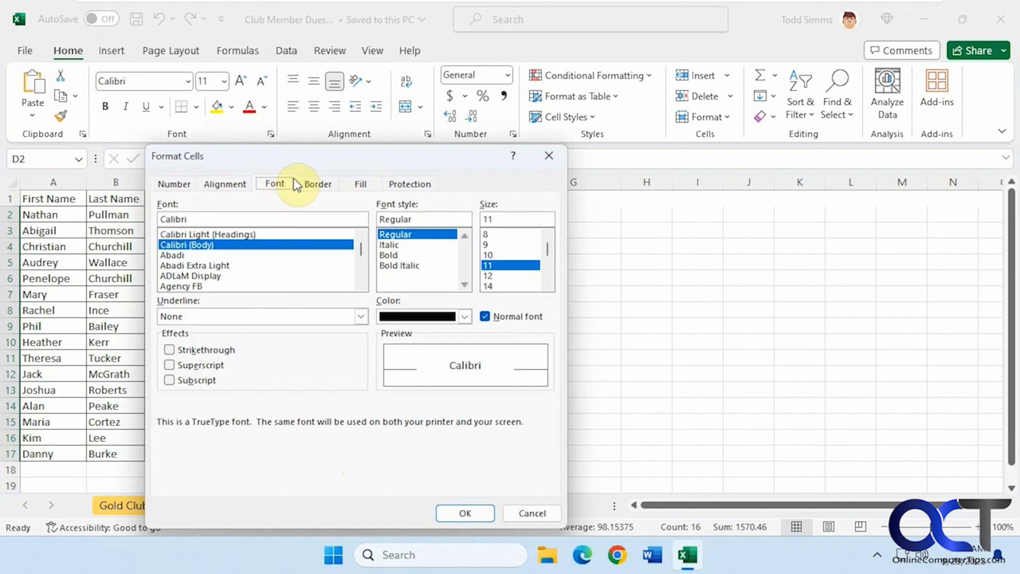
left_click(317, 184)
left_click(360, 184)
left_click(409, 184)
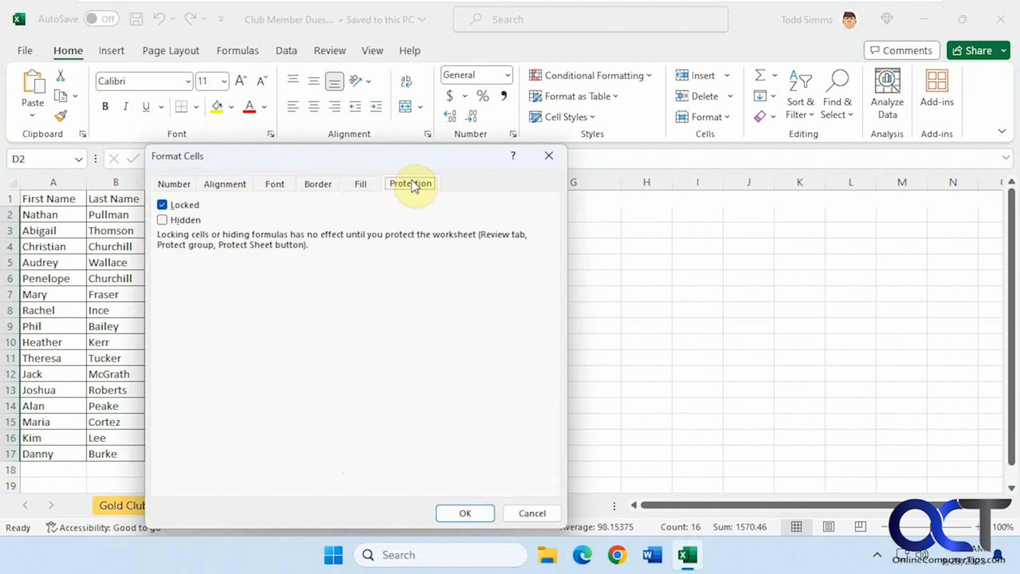
left_click(174, 184)
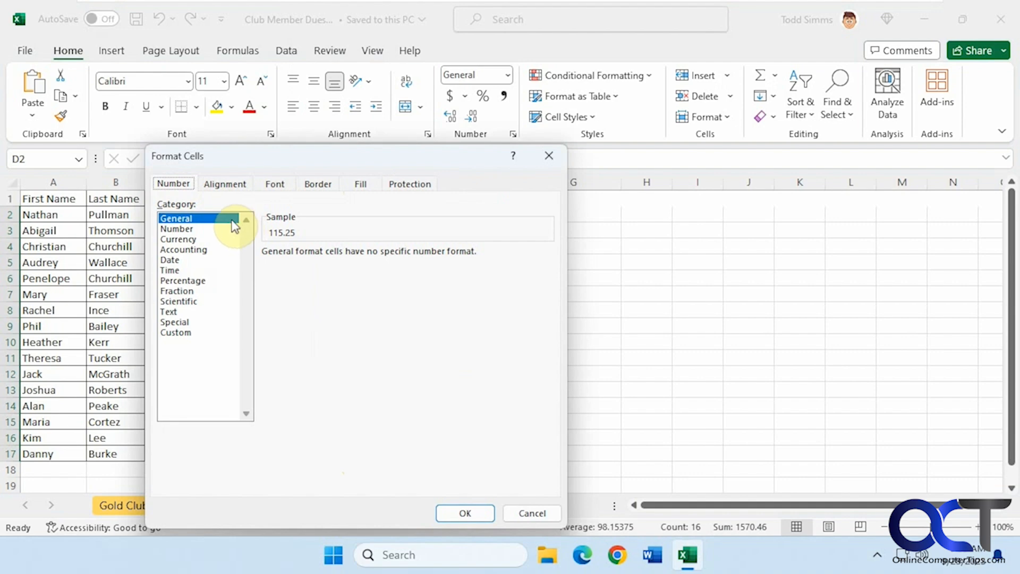
Format the amounts in D2:D17 as Currency with the $ symbol, 2 decimal places and negative numbers in red without a minus sign.
left_click_drag(282, 160, 510, 120)
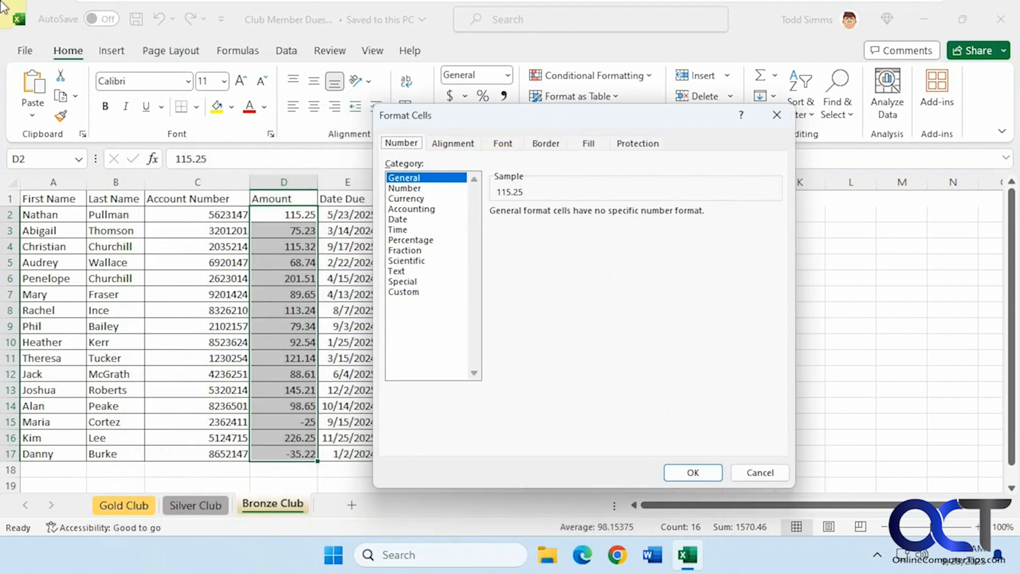
left_click(415, 200)
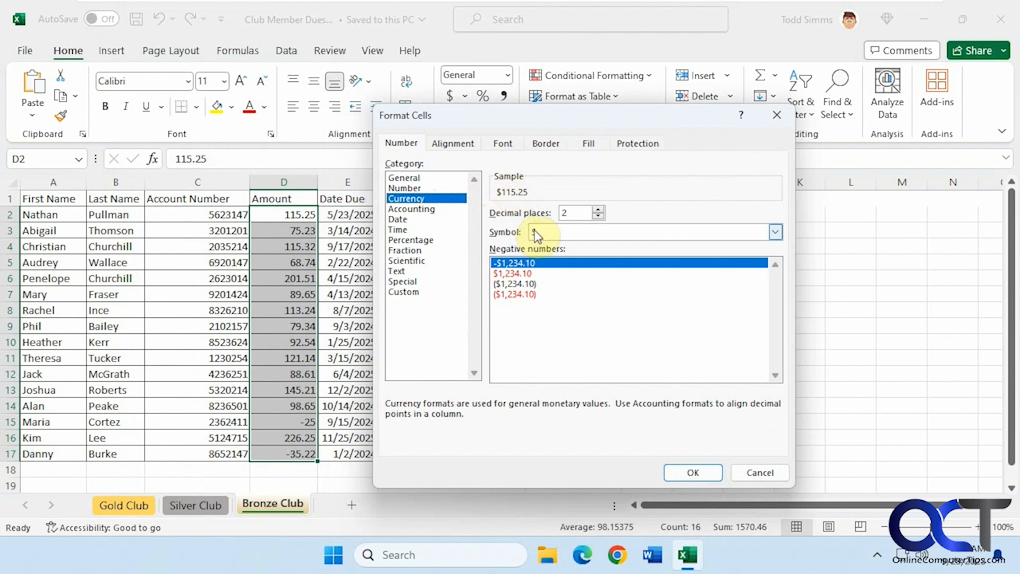
left_click(776, 232)
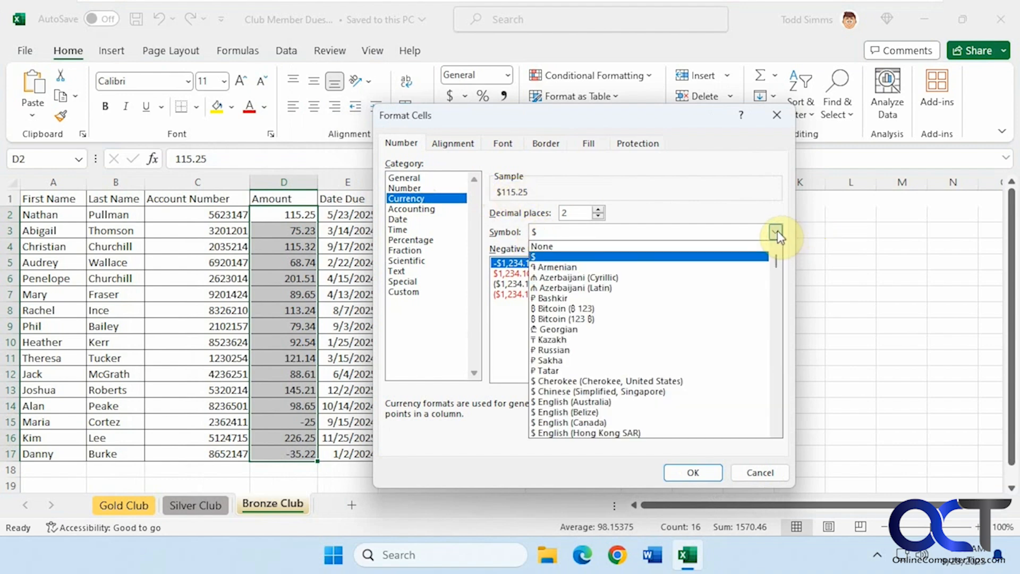
left_click(776, 232)
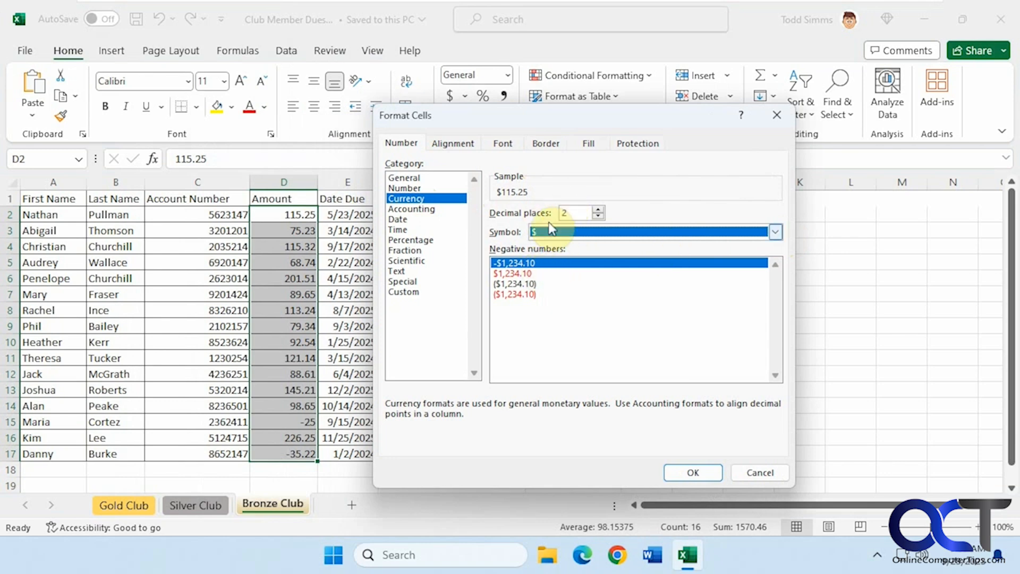
left_click(599, 210)
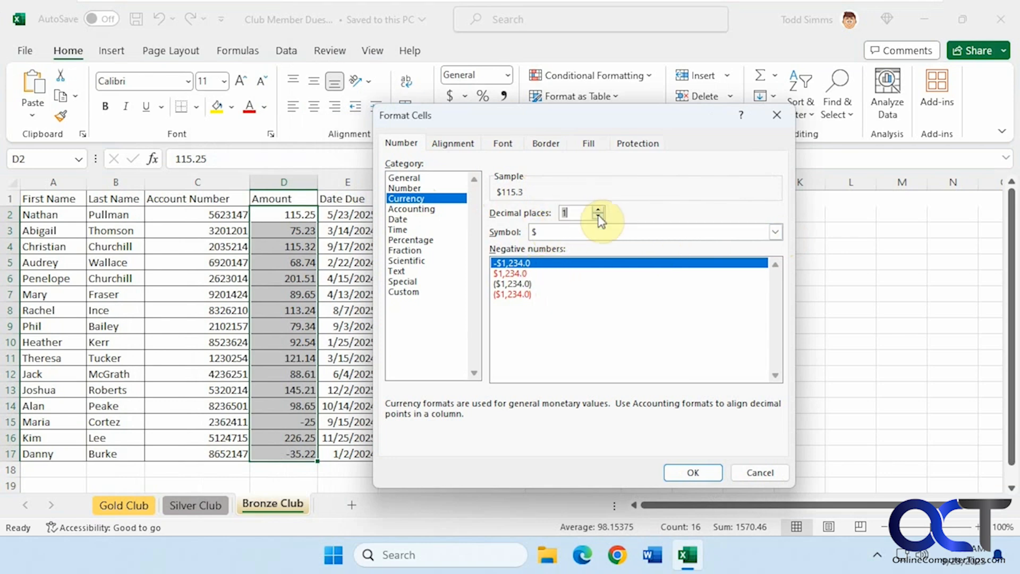
left_click(600, 217)
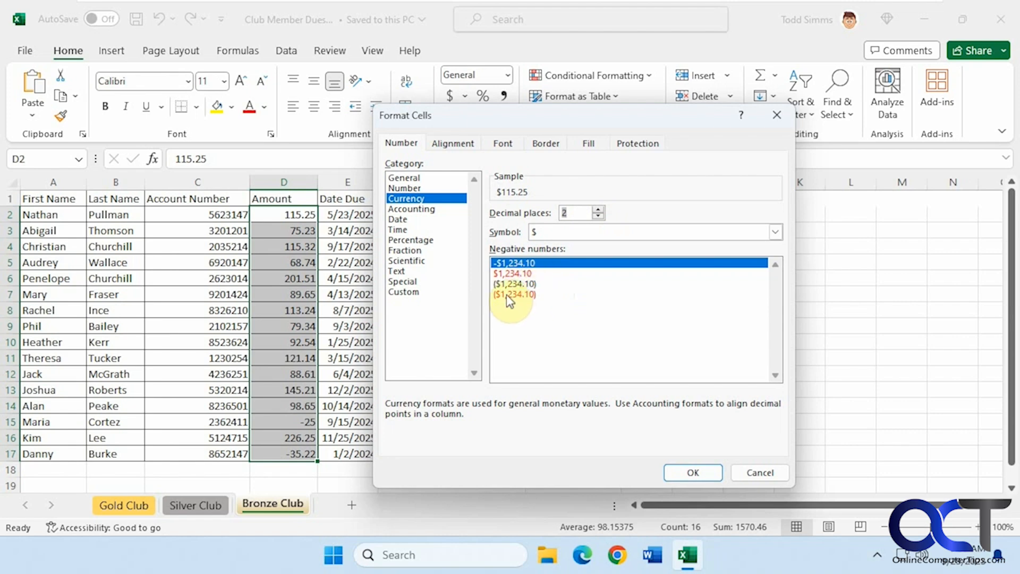
left_click(522, 273)
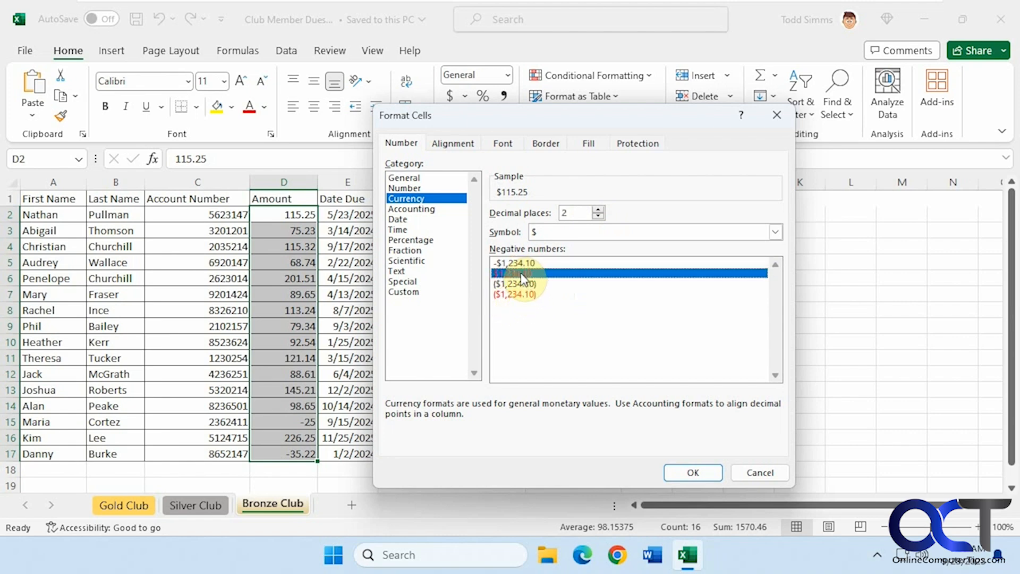
left_click(693, 473)
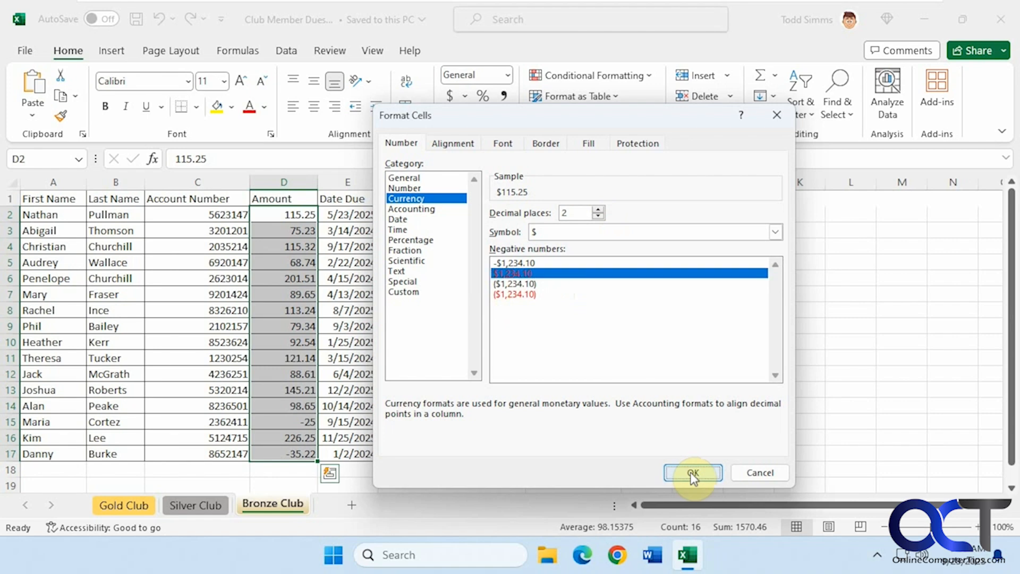
left_click(536, 329)
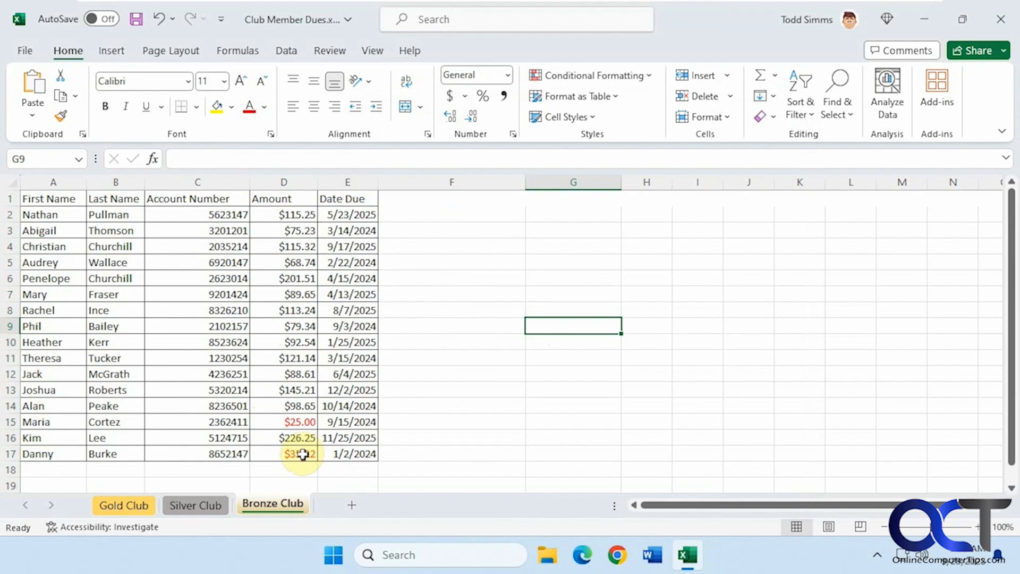
Format the due dates in E2:E17 with the "March 14, 2012" date type.
left_click_drag(357, 215, 351, 453)
right_click(354, 399)
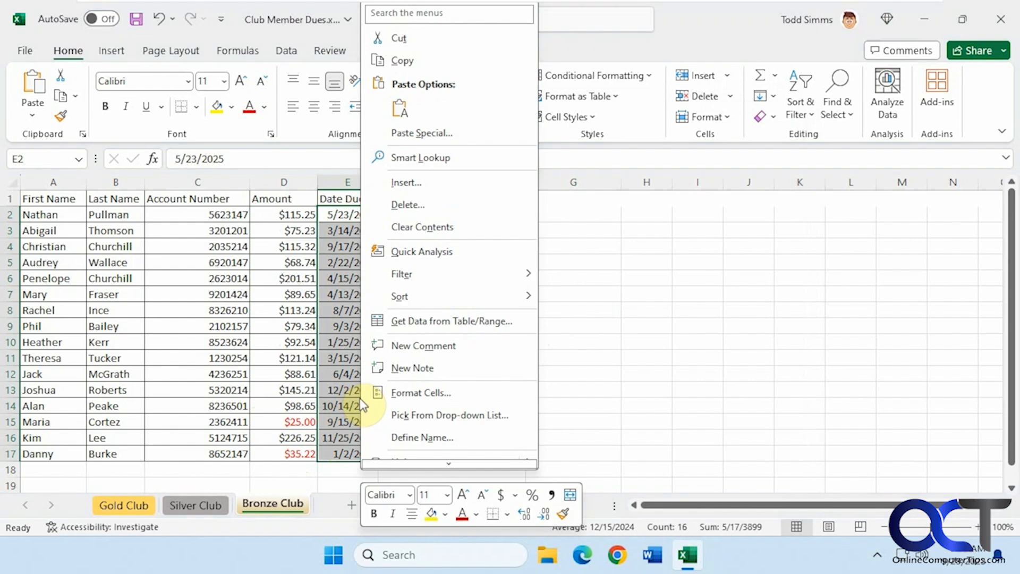
left_click(403, 392)
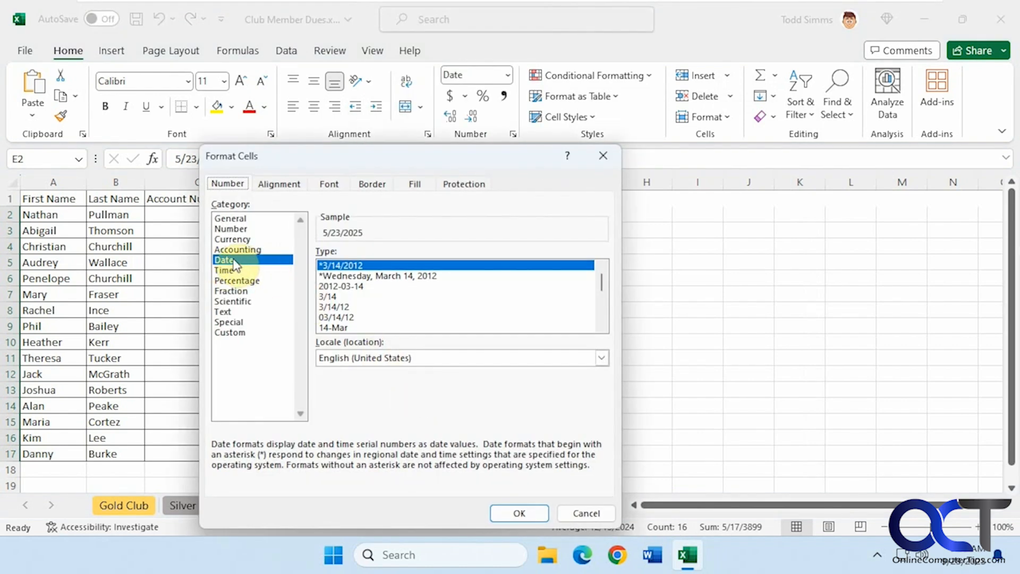
scroll(359, 300, "down", 4)
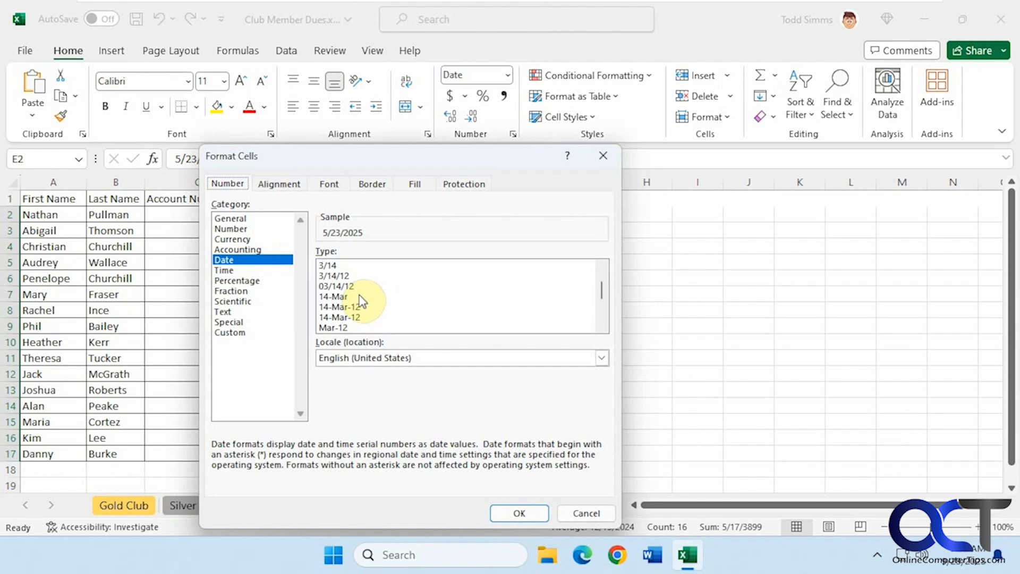
scroll(361, 300, "up", 2)
scroll(358, 298, "up", 2)
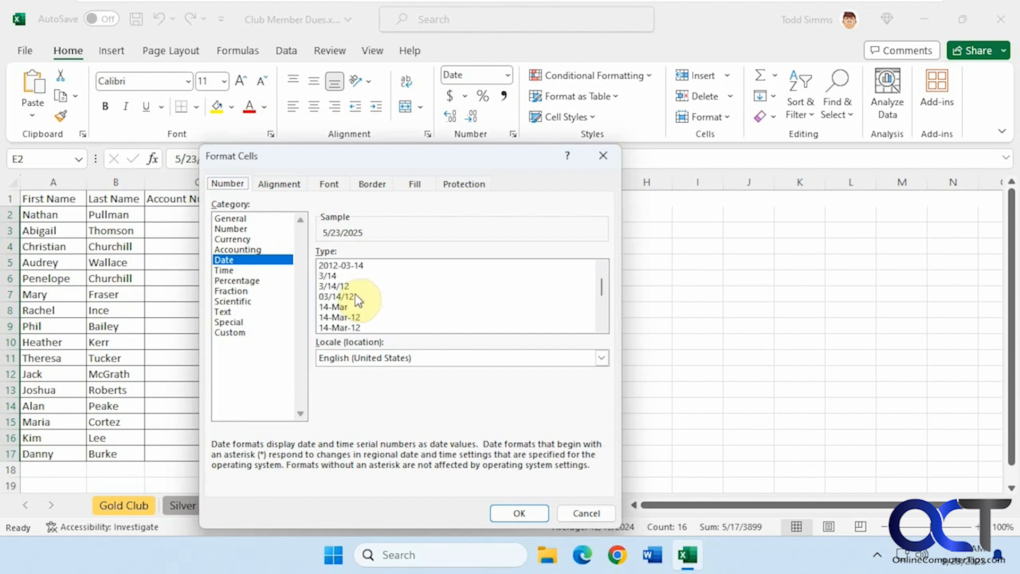
scroll(361, 298, "down", 3)
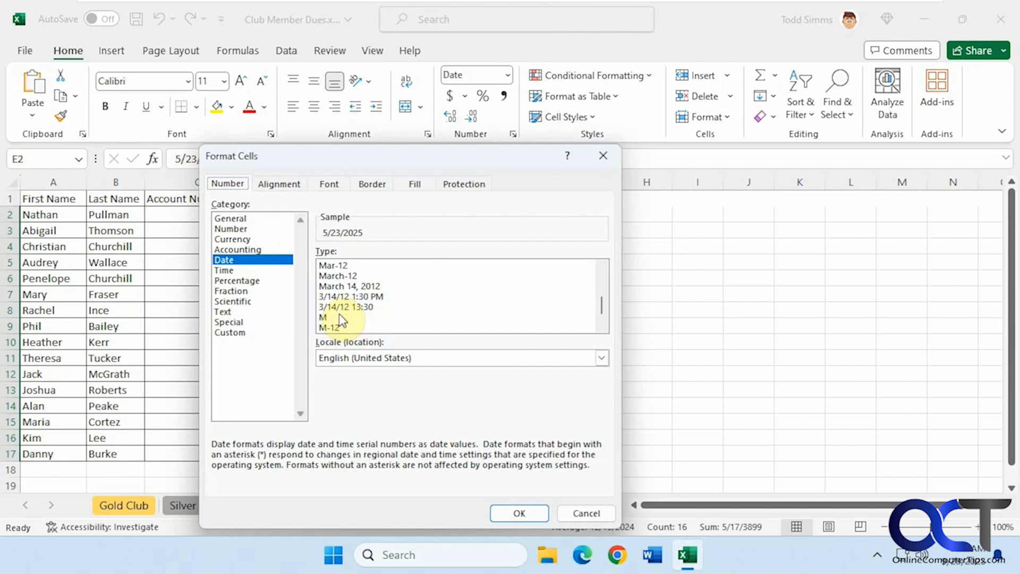
left_click(353, 286)
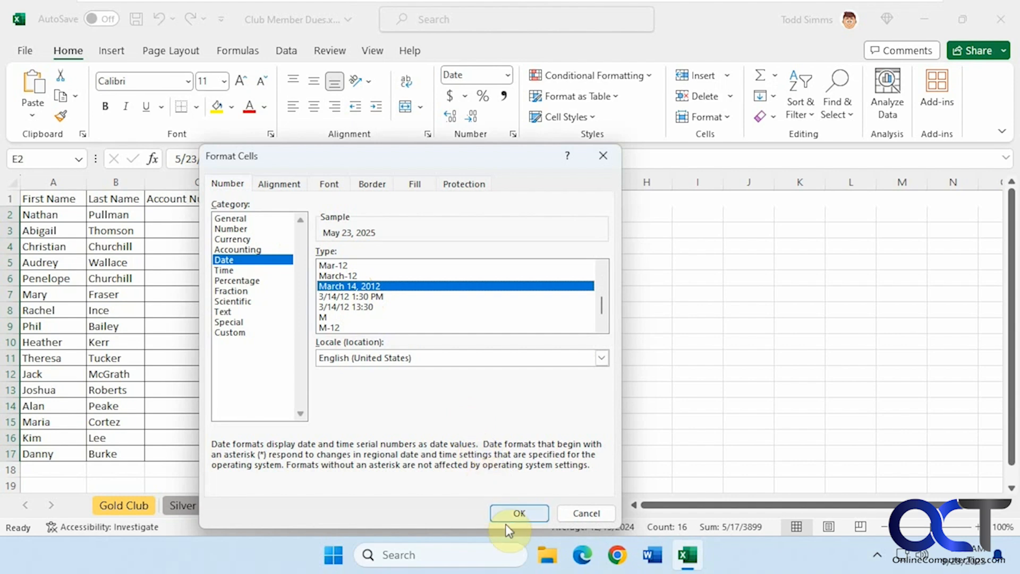
left_click(519, 513)
left_click(551, 390)
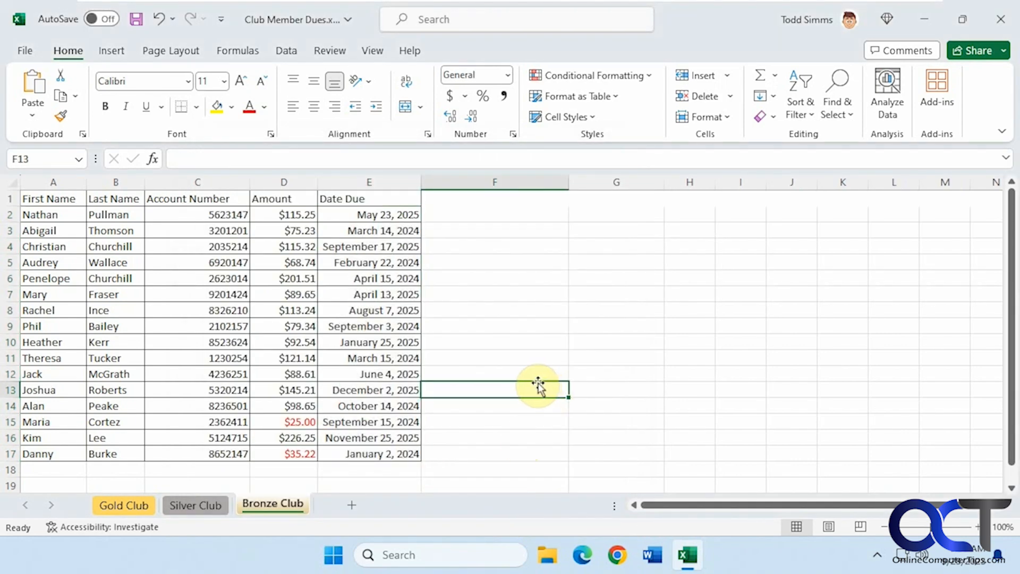
Open the cell format settings for E2 and examine the General, Number, Accounting and Date categories, including the Accounting currency symbols.
right_click(375, 216)
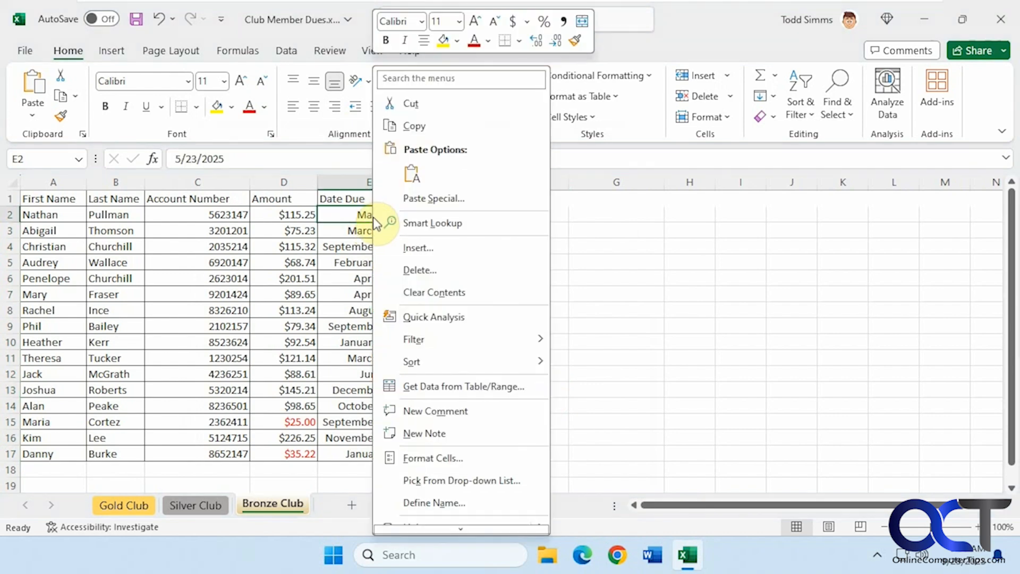
left_click(428, 457)
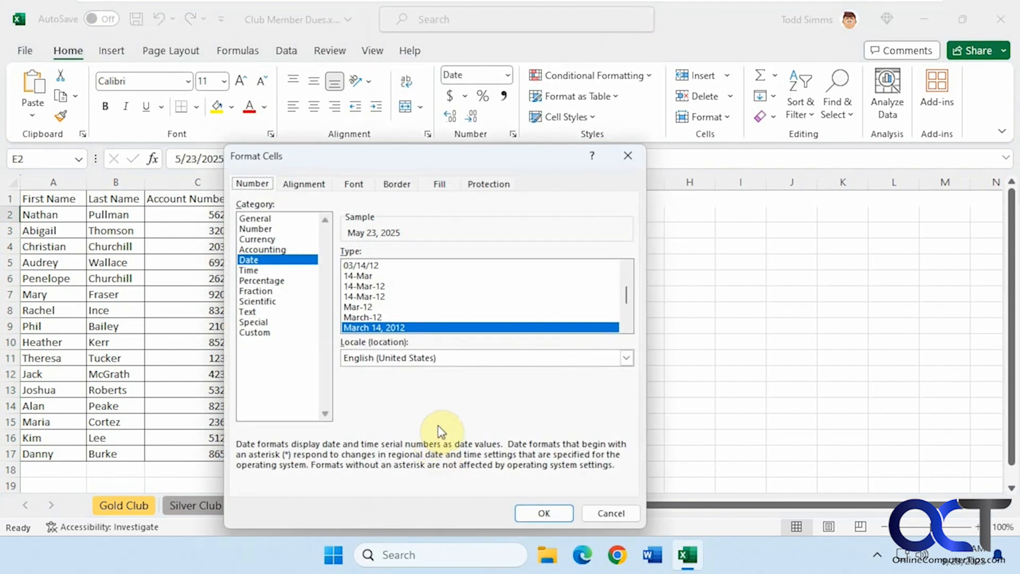
left_click(272, 219)
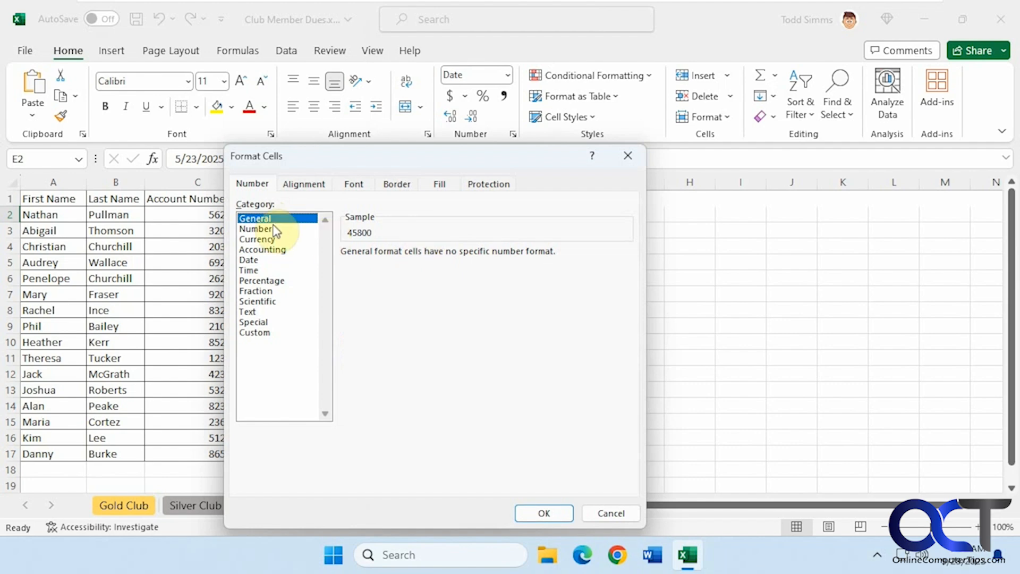
left_click(271, 230)
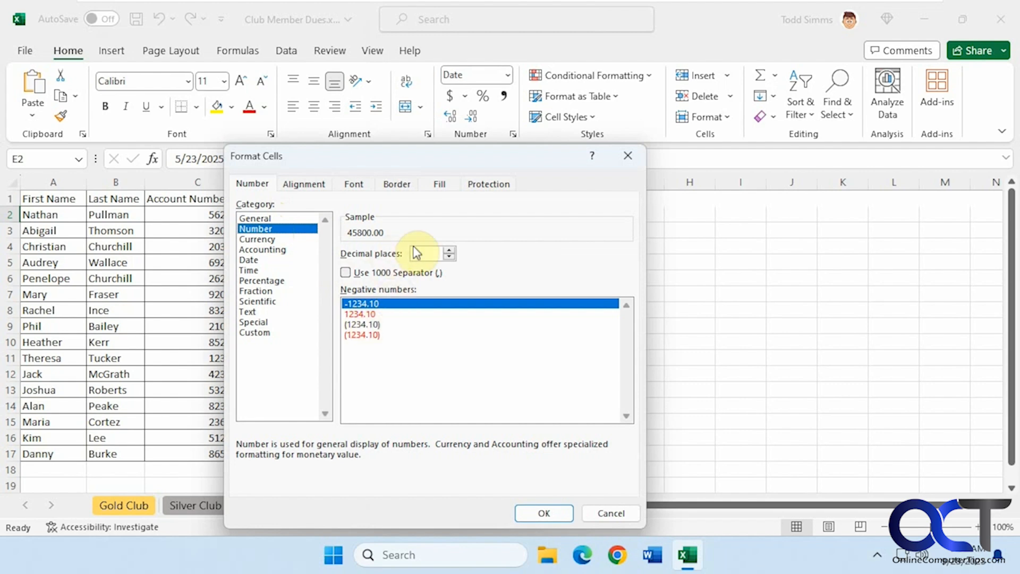
left_click(272, 250)
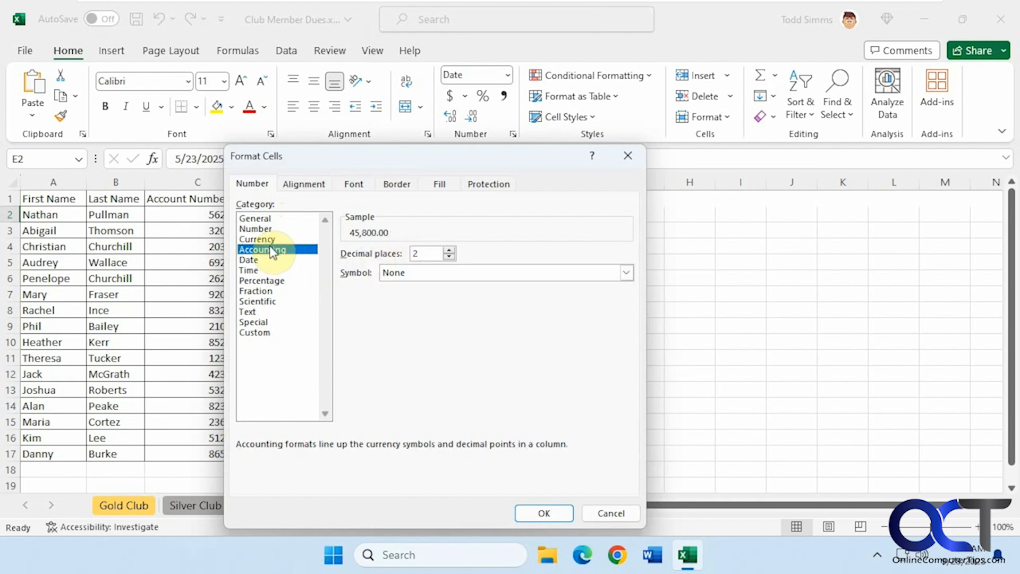
left_click(627, 272)
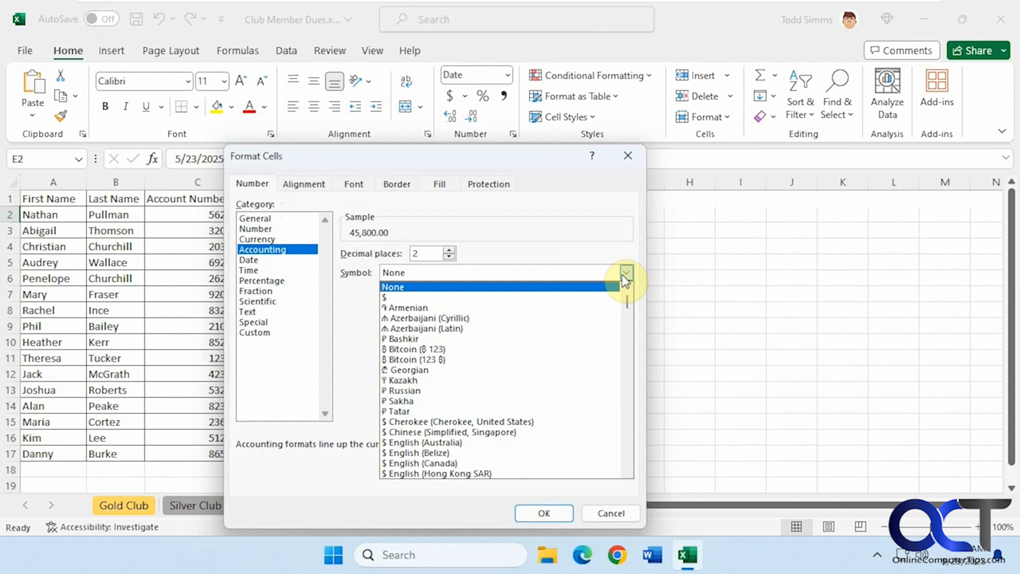
left_click(625, 277)
left_click(260, 259)
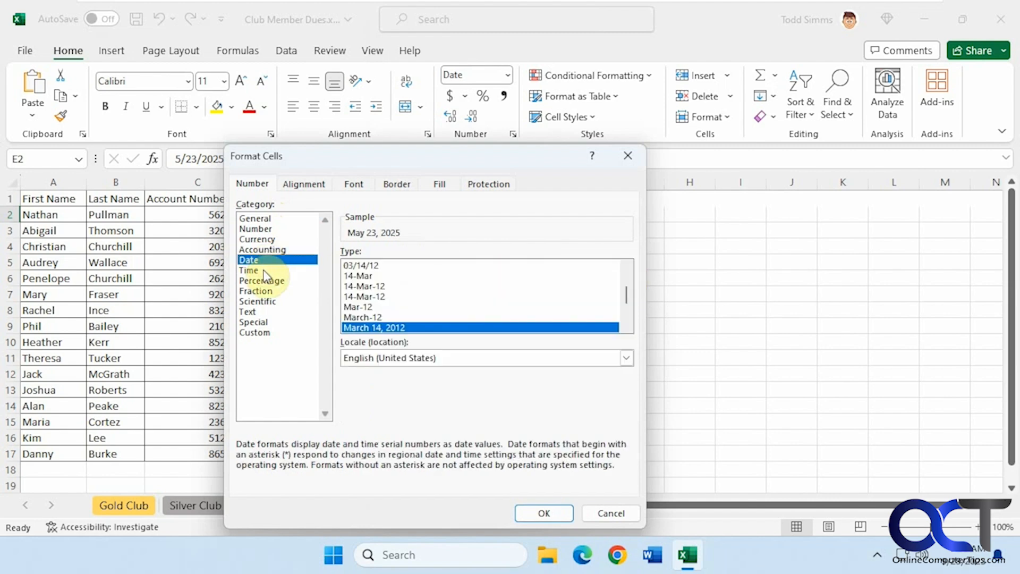
Examine the Time category's types and locale choices for E2, plus the Percentage, Fraction, Scientific and Text categories.
left_click(260, 271)
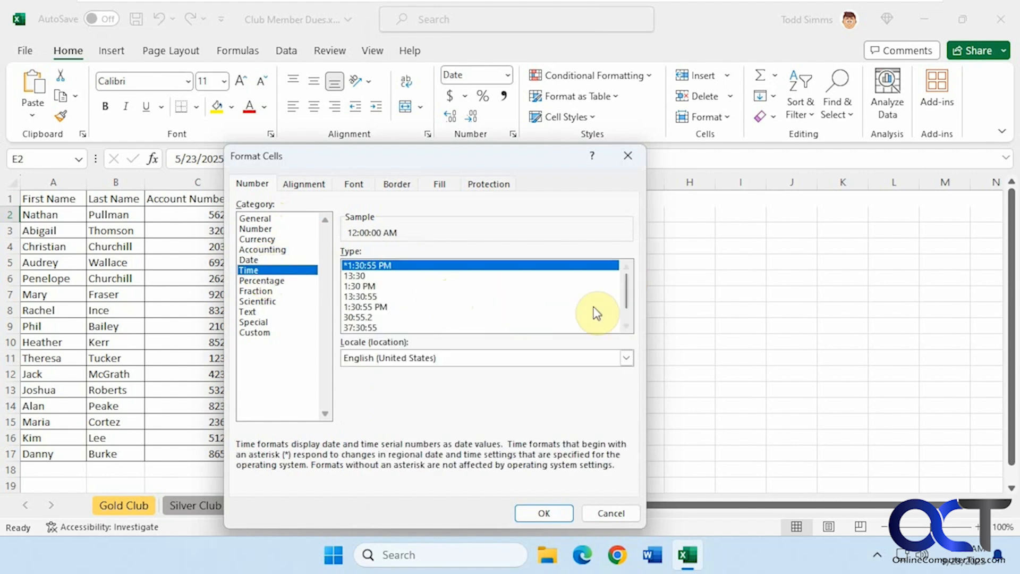
mouse_move(624, 288)
left_mouse_down()
mouse_move(628, 315)
mouse_move(628, 289)
left_mouse_up()
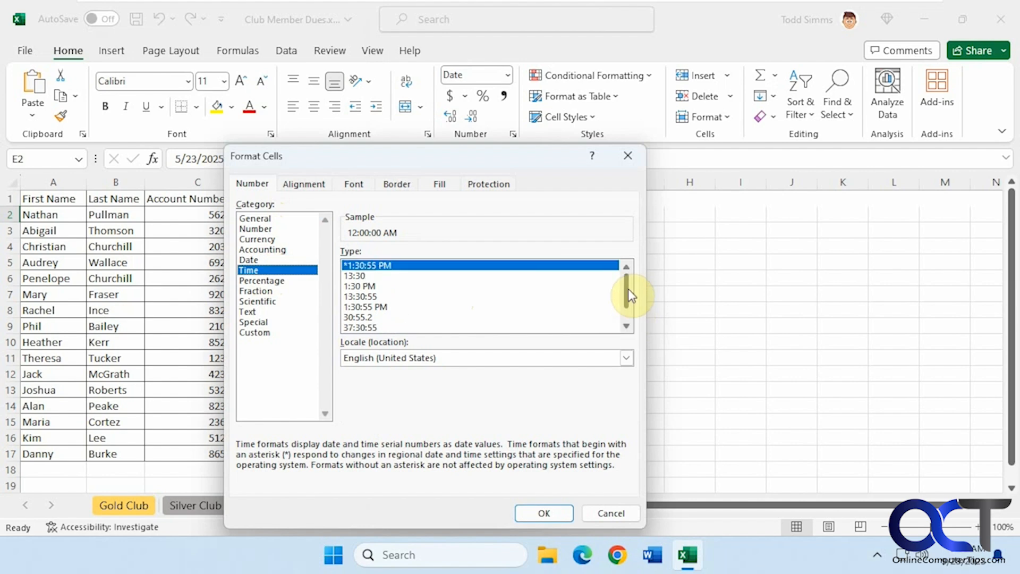
left_click(626, 357)
left_click(627, 358)
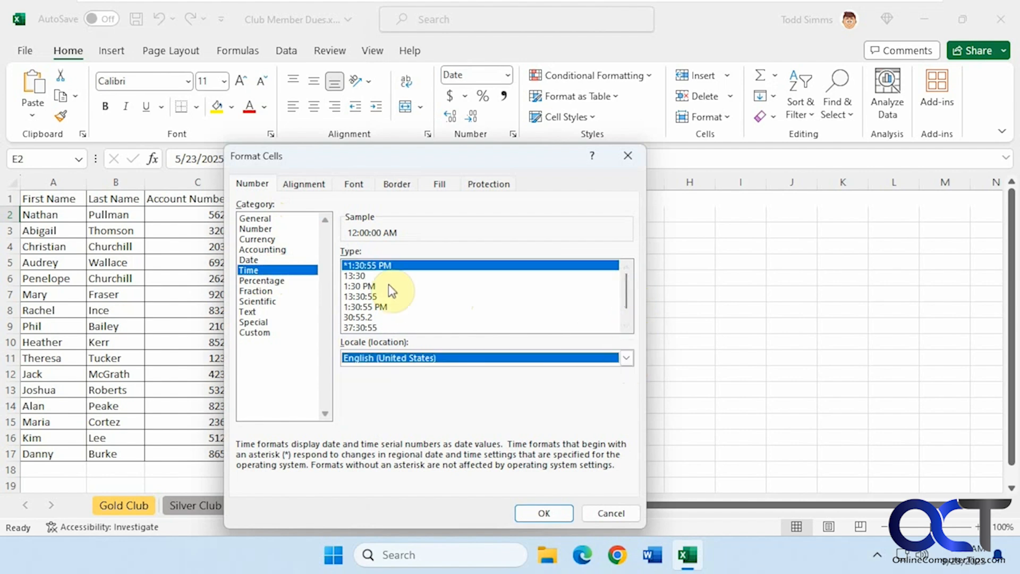
left_click(283, 282)
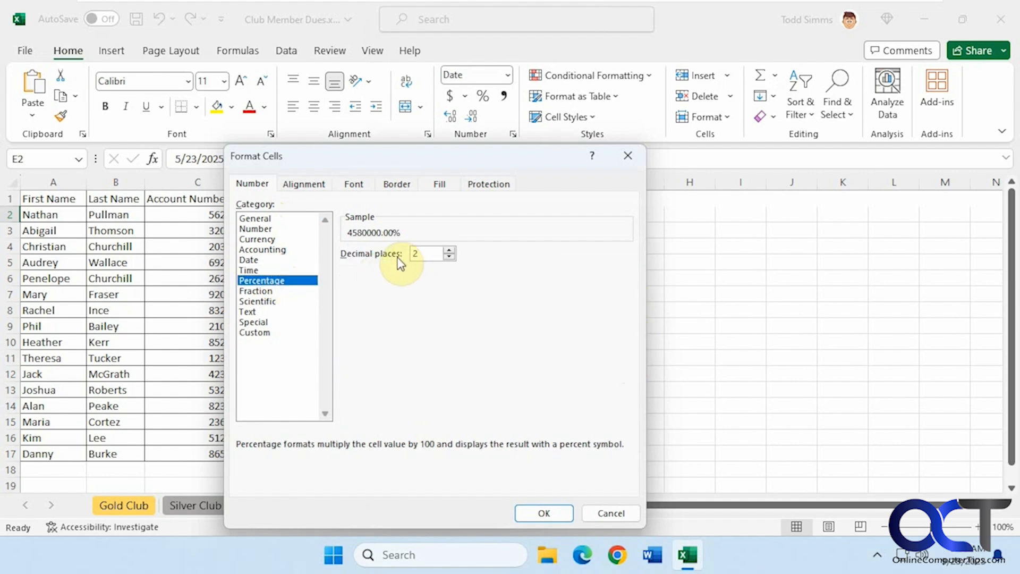
left_click(272, 292)
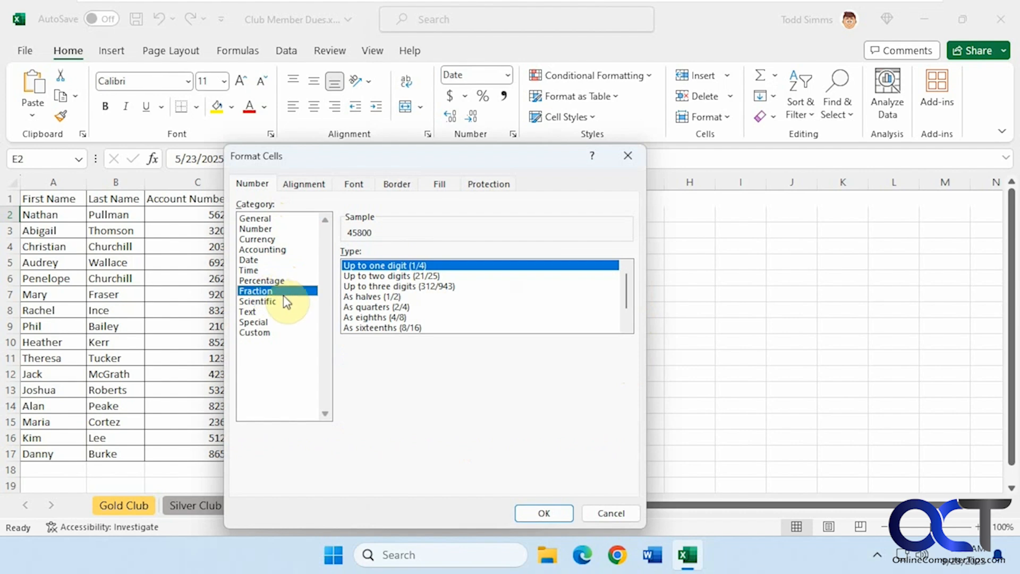
left_click(269, 302)
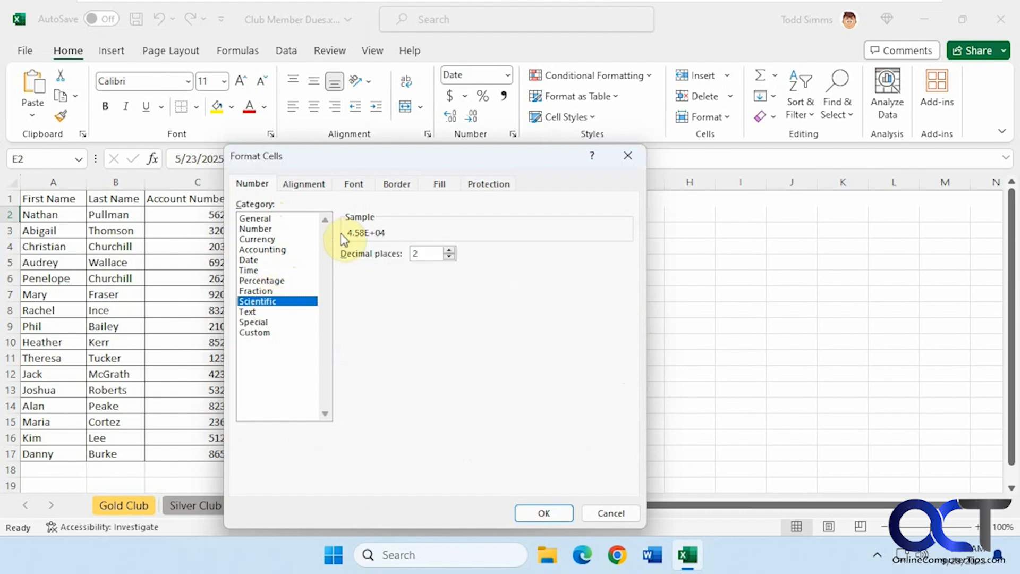
left_click(270, 312)
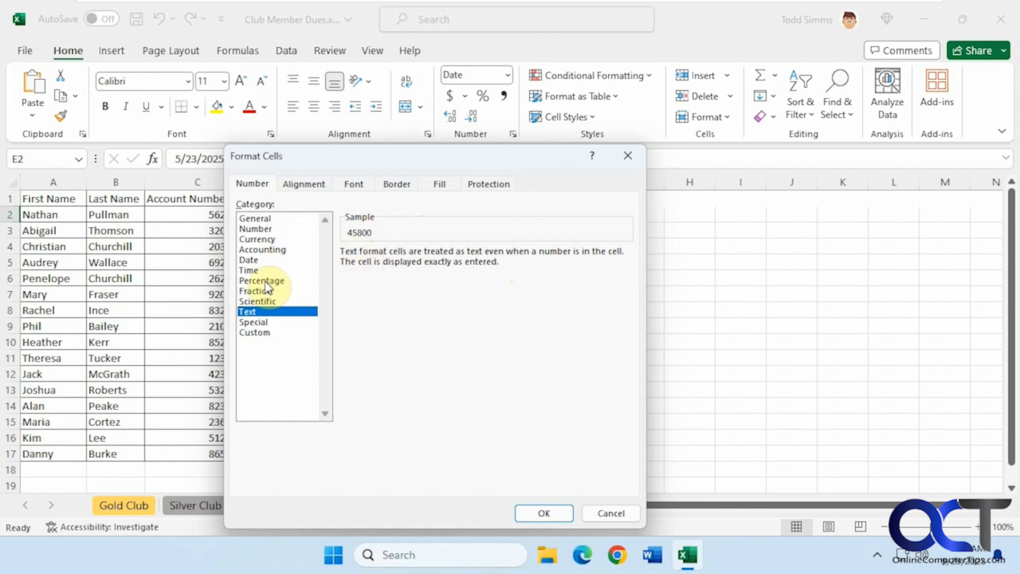
Examine the Special and Custom number formats for E2 and close the format settings without applying any change.
left_click_drag(399, 154, 623, 123)
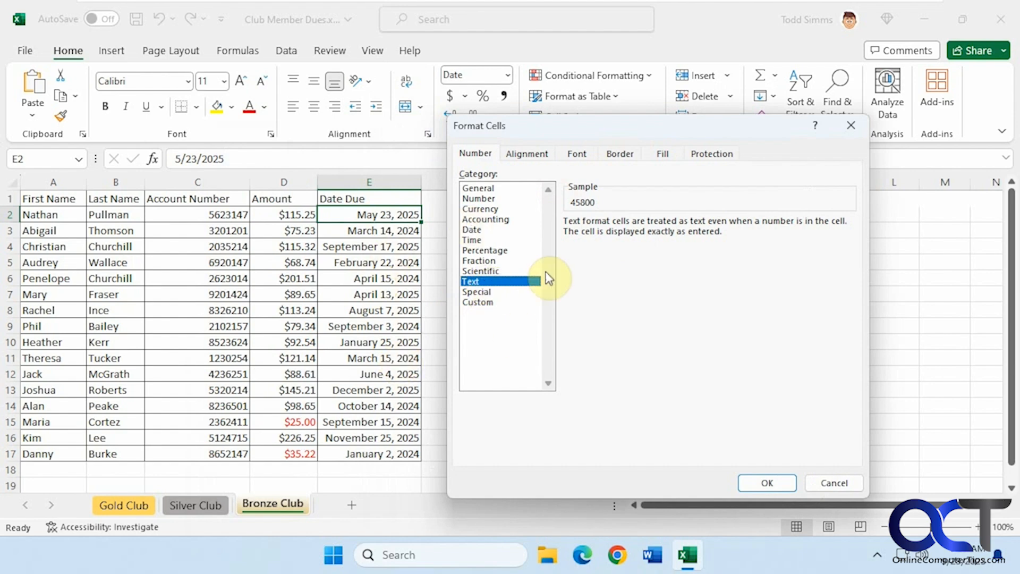
left_click(490, 294)
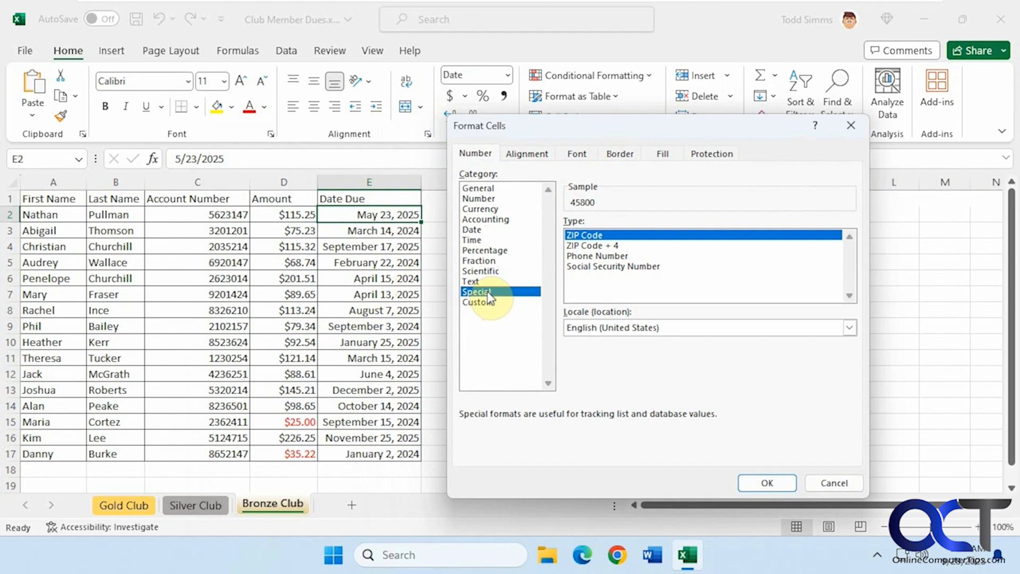
left_click(501, 303)
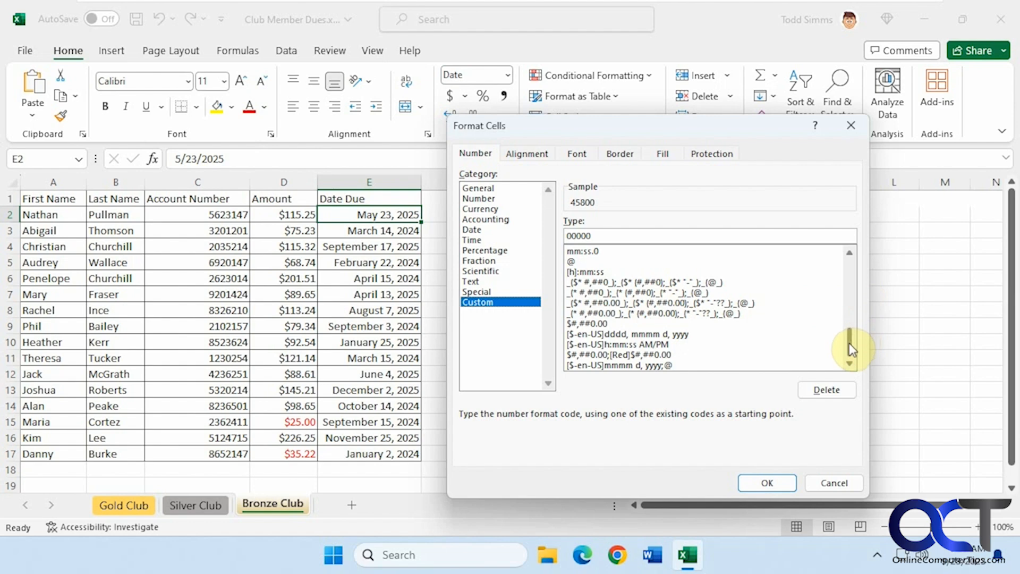
mouse_move(849, 344)
left_mouse_down()
mouse_move(856, 259)
mouse_move(854, 328)
left_mouse_up()
left_click(835, 483)
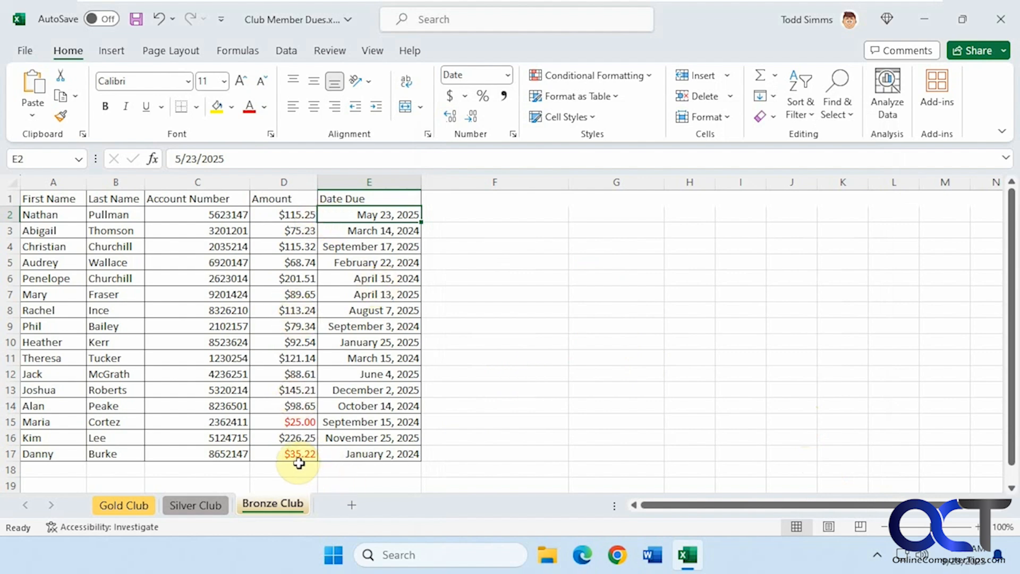
Format the Amount column D as Currency with 2 decimal places, no symbol and the -1,234.10 negative style.
left_click(284, 182)
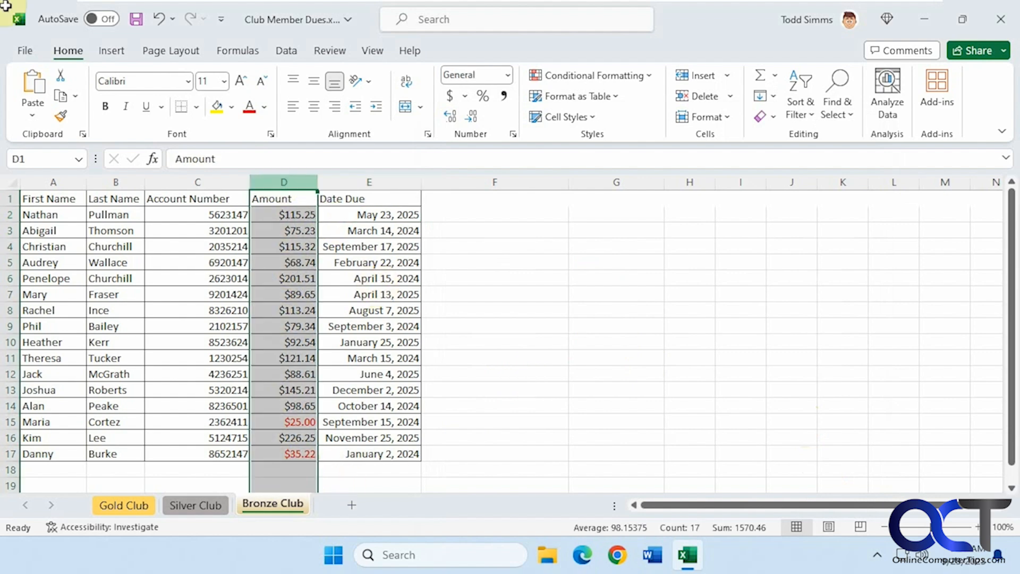
right_click(285, 471)
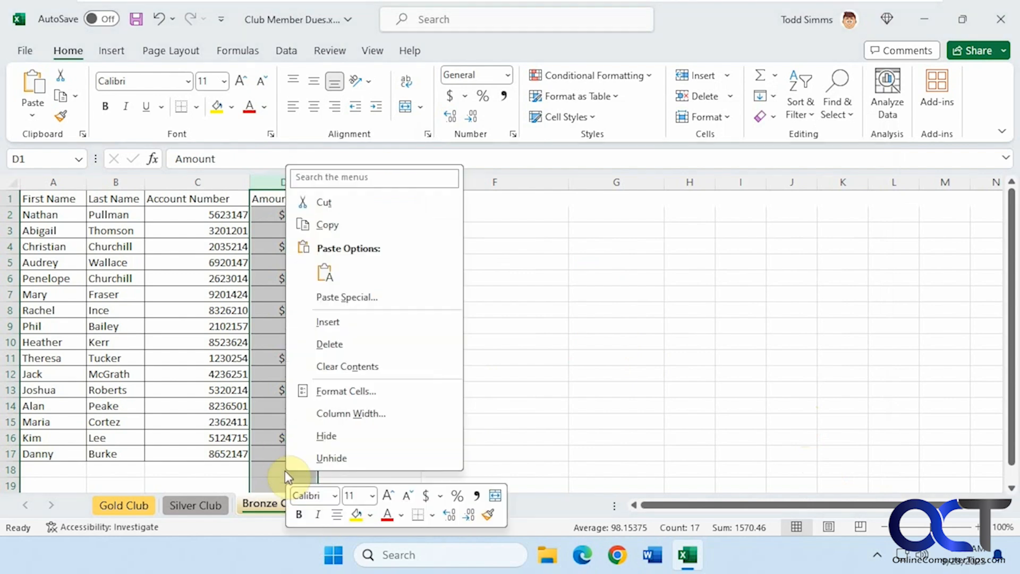
left_click(340, 391)
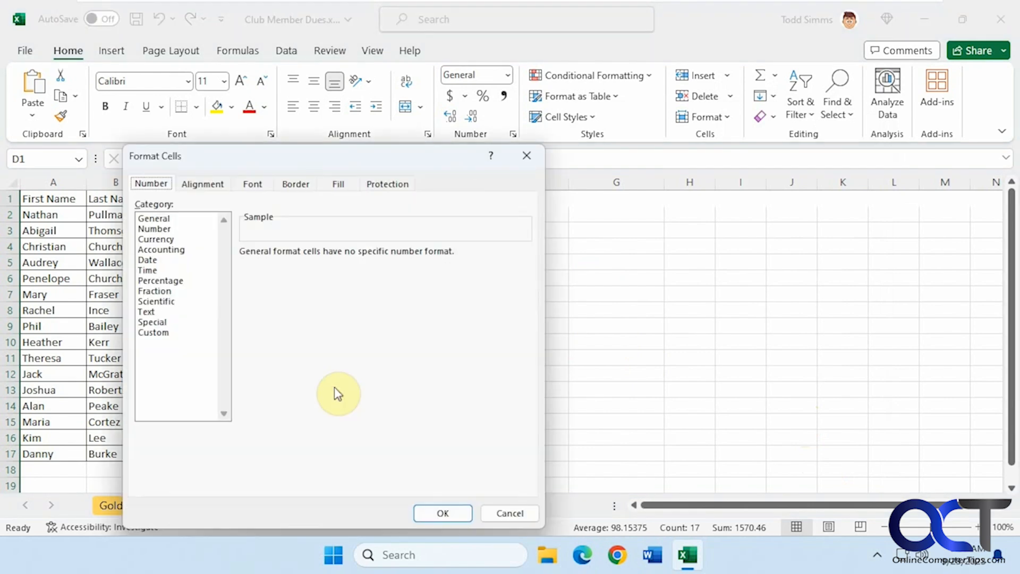
left_click(156, 239)
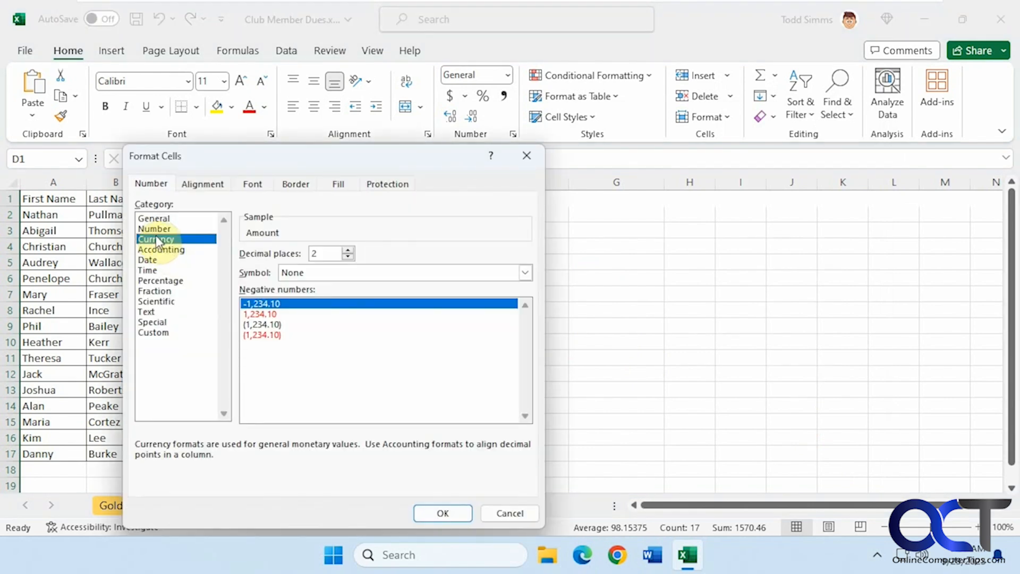
left_click(441, 513)
scroll(419, 457, "down", 3)
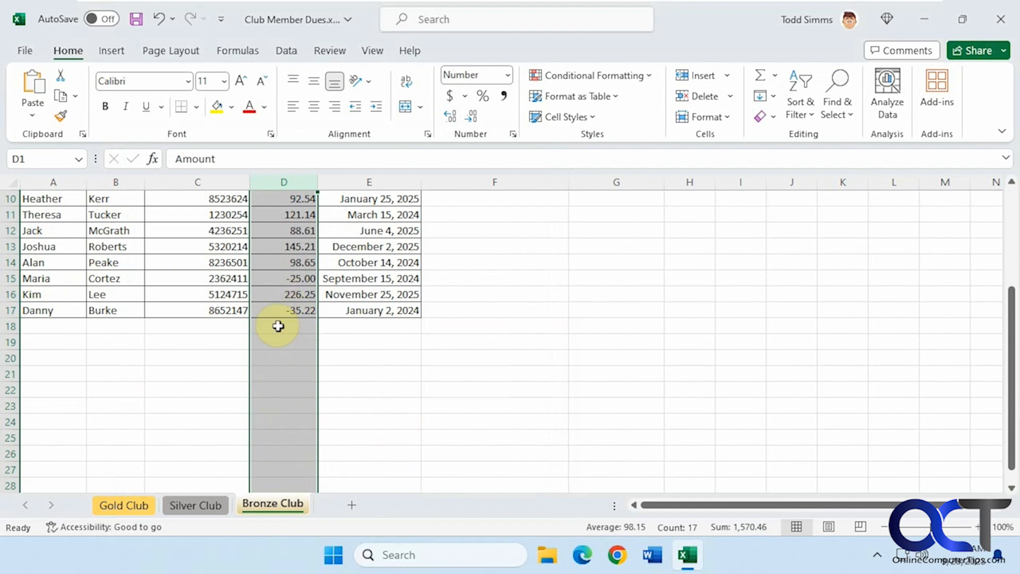
scroll(287, 372, "up", 3)
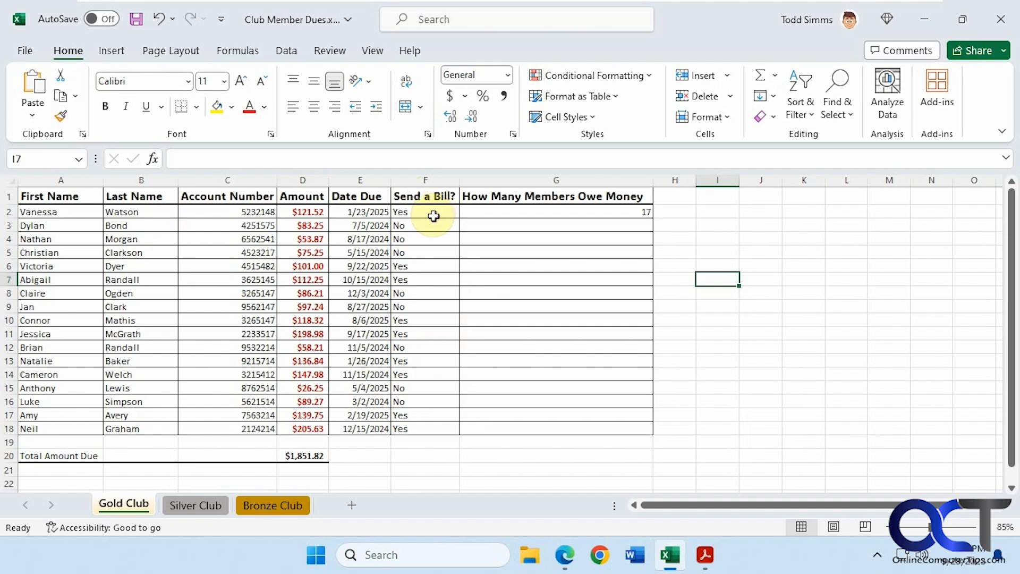
Hide the entire "Send a Bill?" column F on the Gold Club sheet.
left_click(426, 196)
left_click(424, 180)
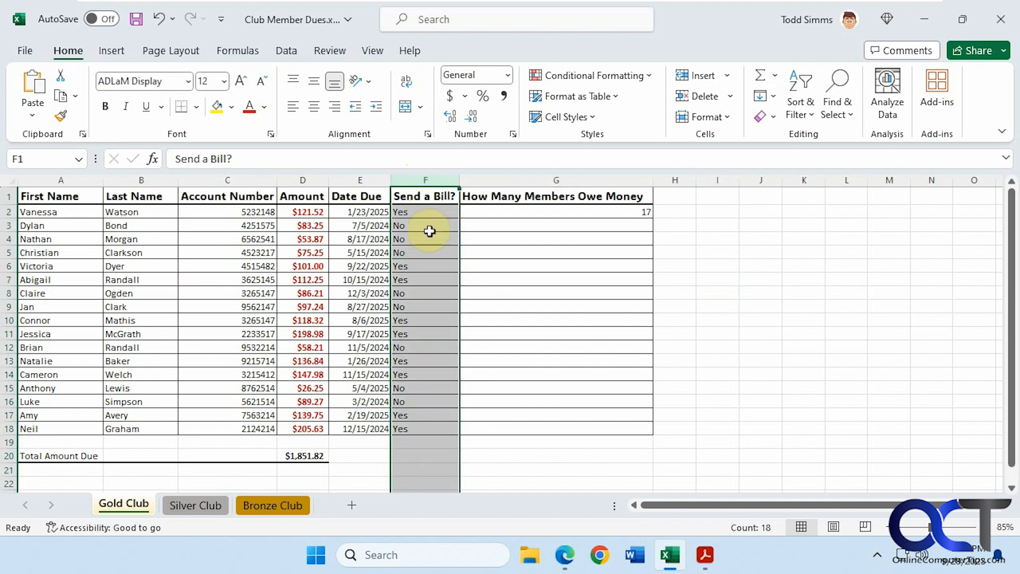
left_click_drag(428, 212, 429, 453)
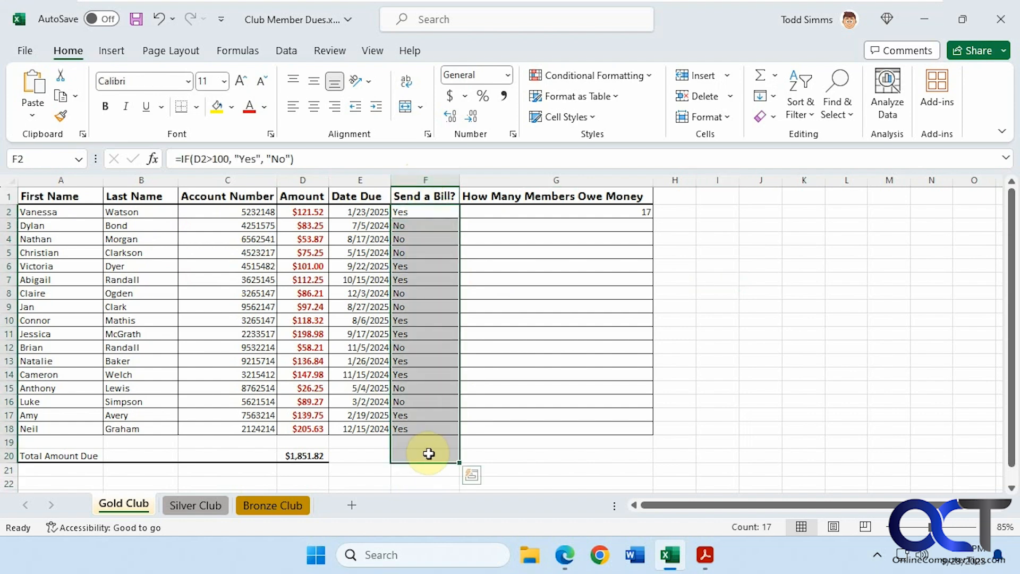
left_click(426, 180)
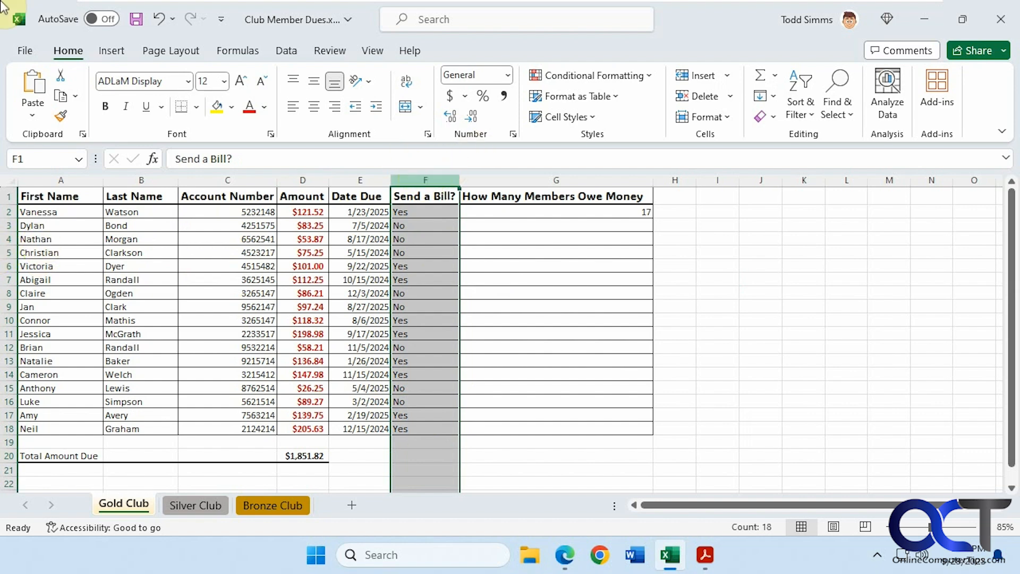
right_click(421, 181)
left_click(482, 460)
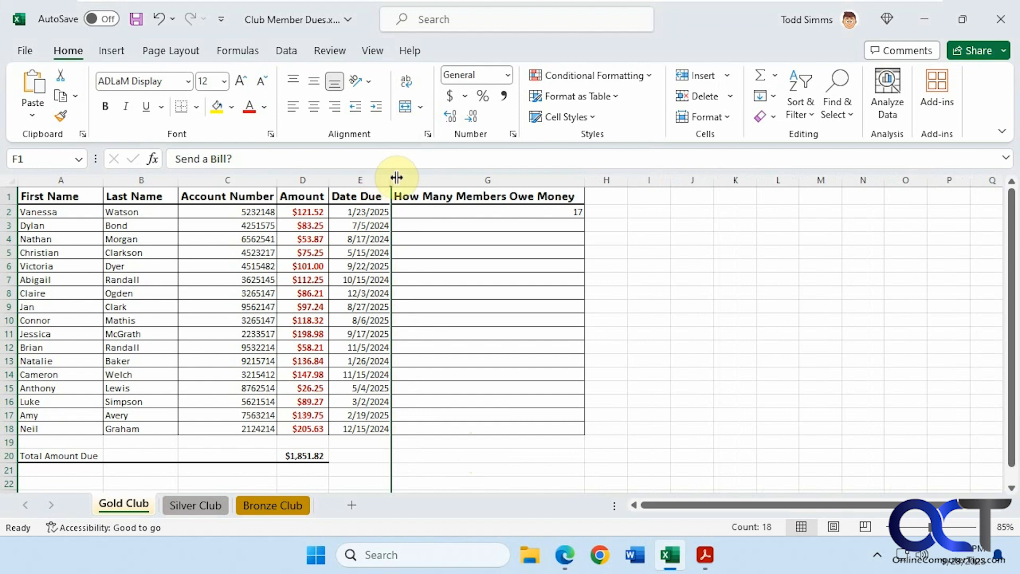
Unhide column F by selecting the neighbouring columns E through G.
left_click_drag(370, 179, 439, 172)
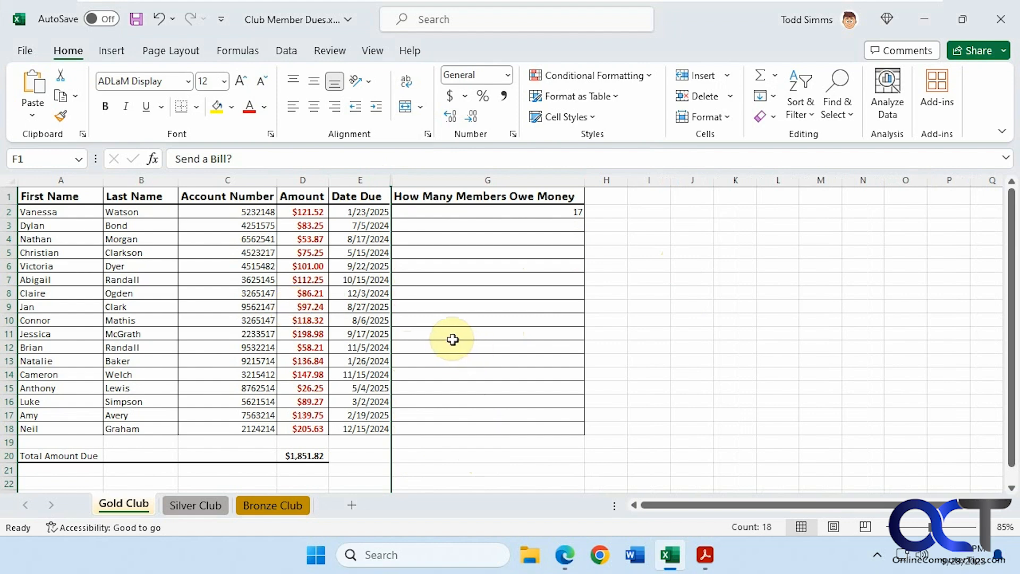
left_click_drag(356, 179, 432, 178)
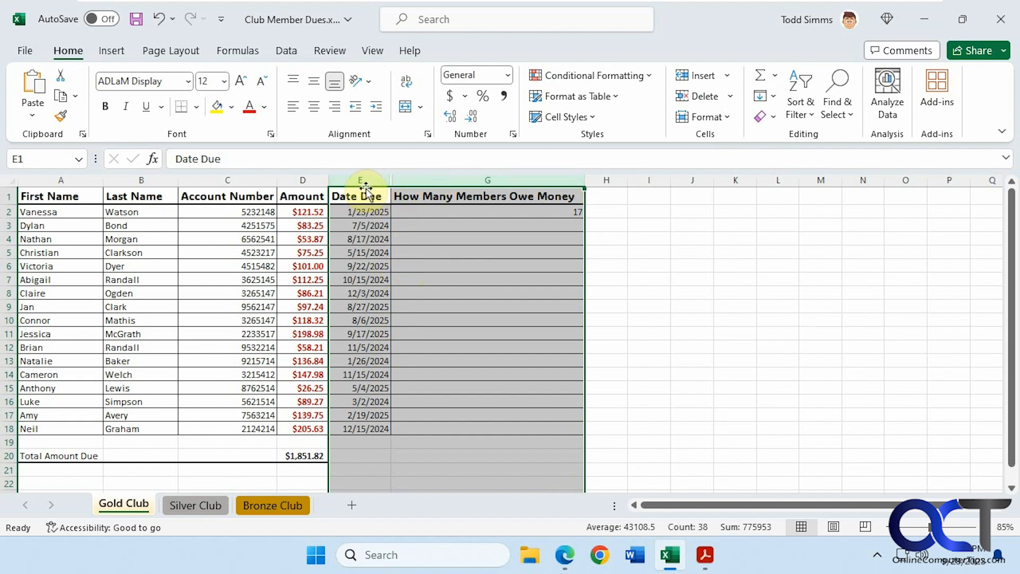
right_click(433, 179)
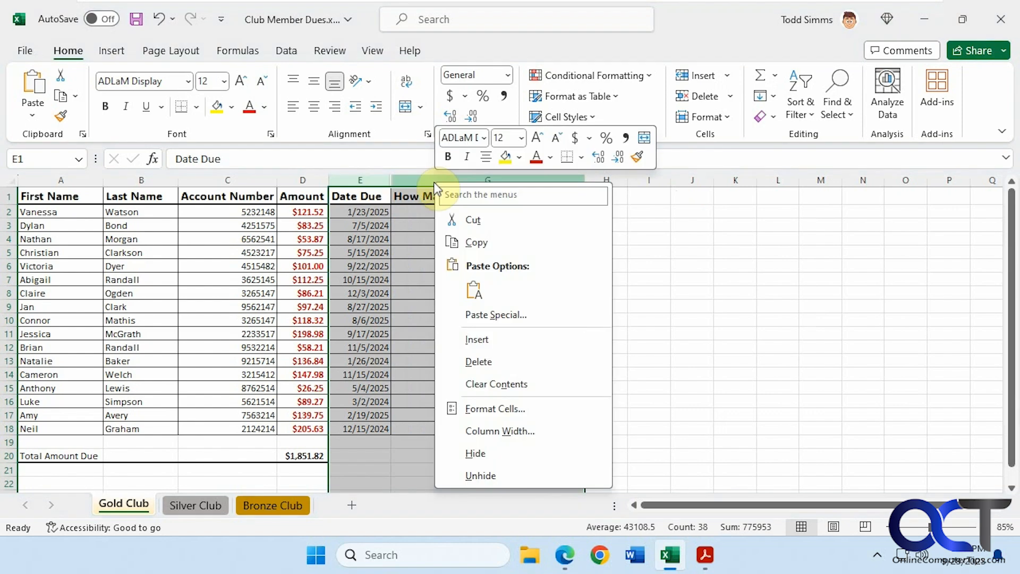
left_click(500, 475)
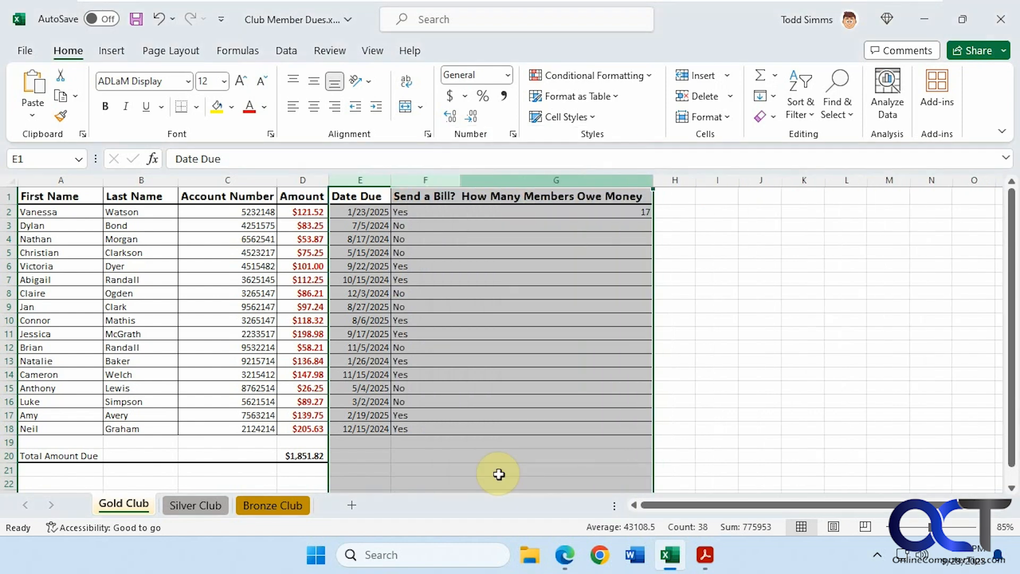
left_click(497, 416)
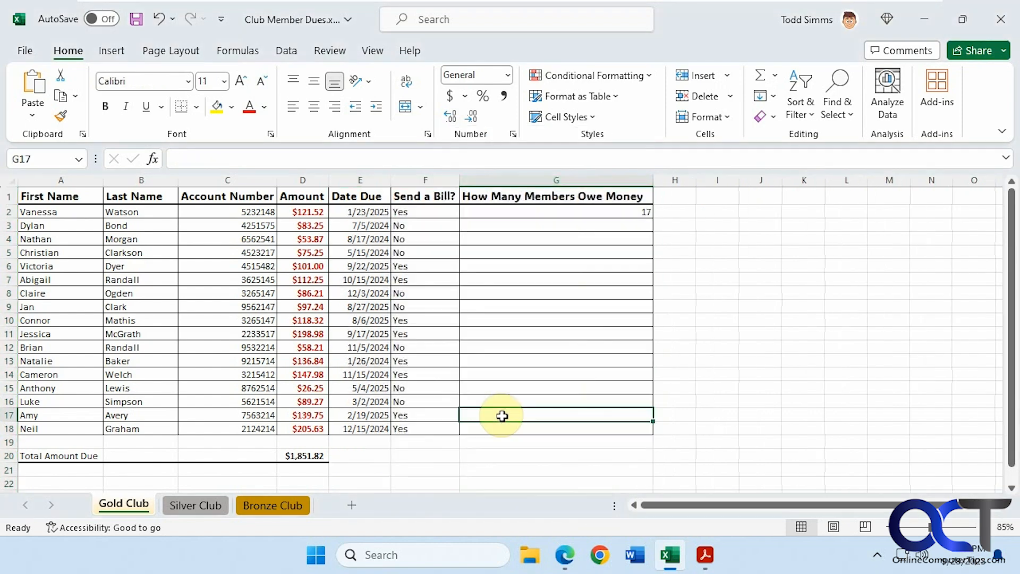
Hide row 9 of the Gold Club sheet.
left_click(7, 306)
right_click(7, 307)
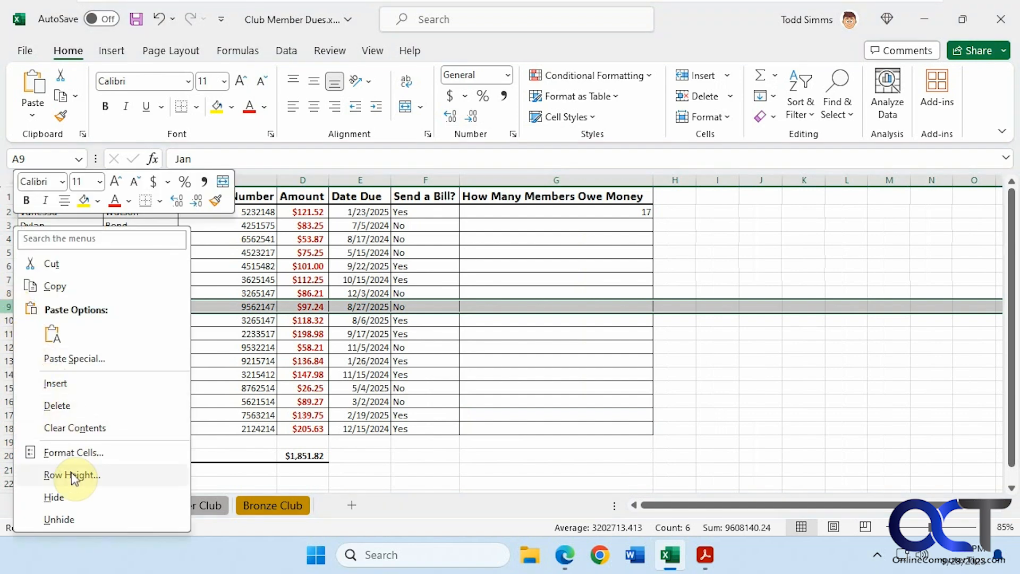
left_click(73, 496)
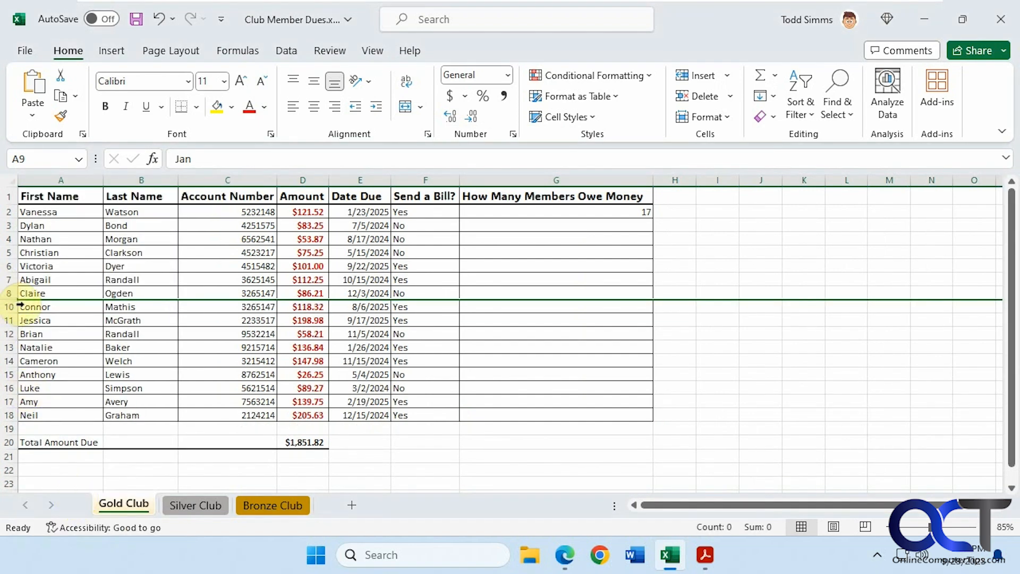
Unhide row 9 by selecting the surrounding rows 8 through 10.
left_click_drag(7, 293, 10, 307)
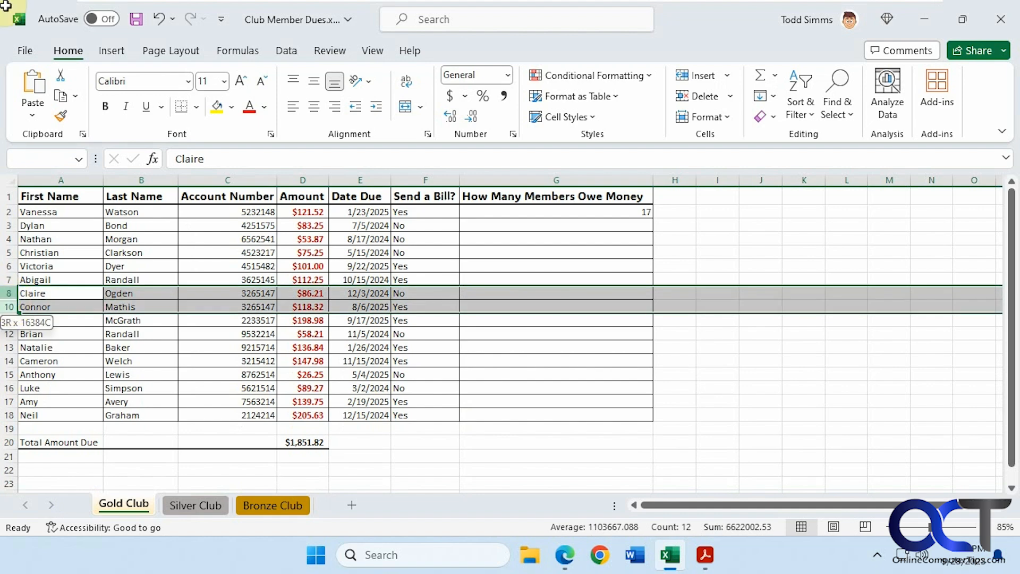
right_click(10, 307)
left_click(58, 294)
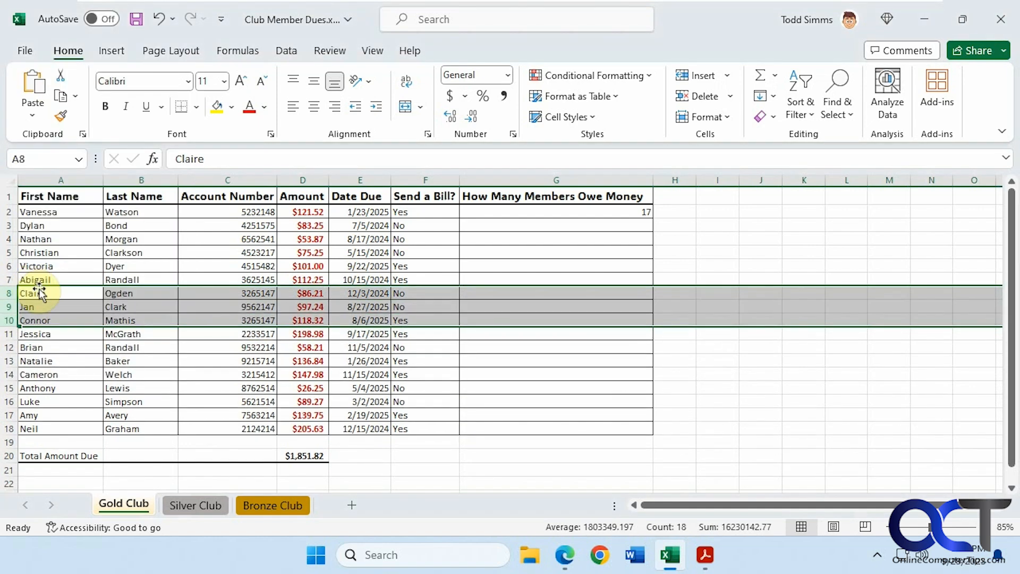
left_click(43, 307)
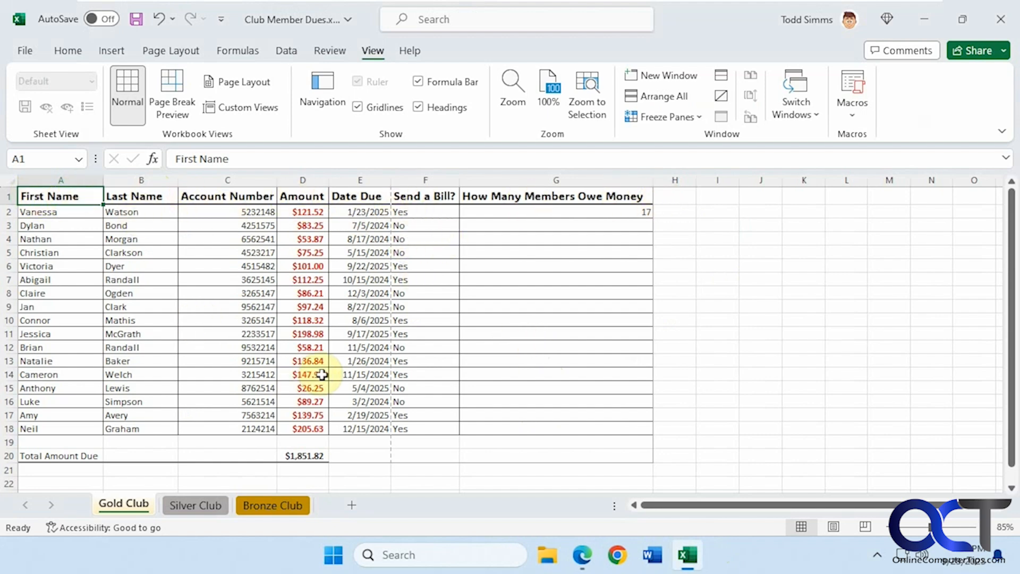
Select from H19 back to A1 and apply Freeze Panes to the rows above 19 and the columns before H.
left_click(703, 118)
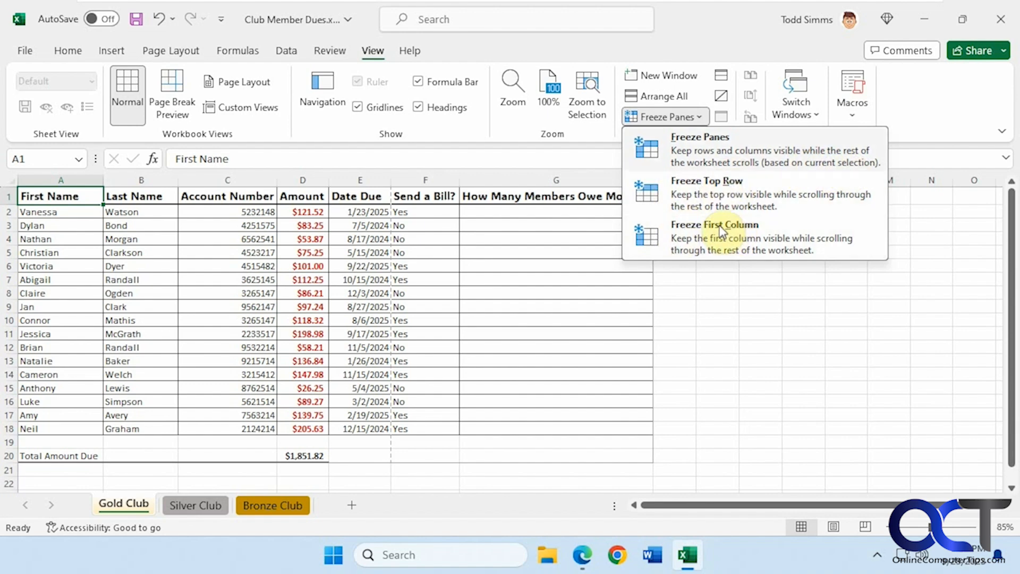
left_click(688, 384)
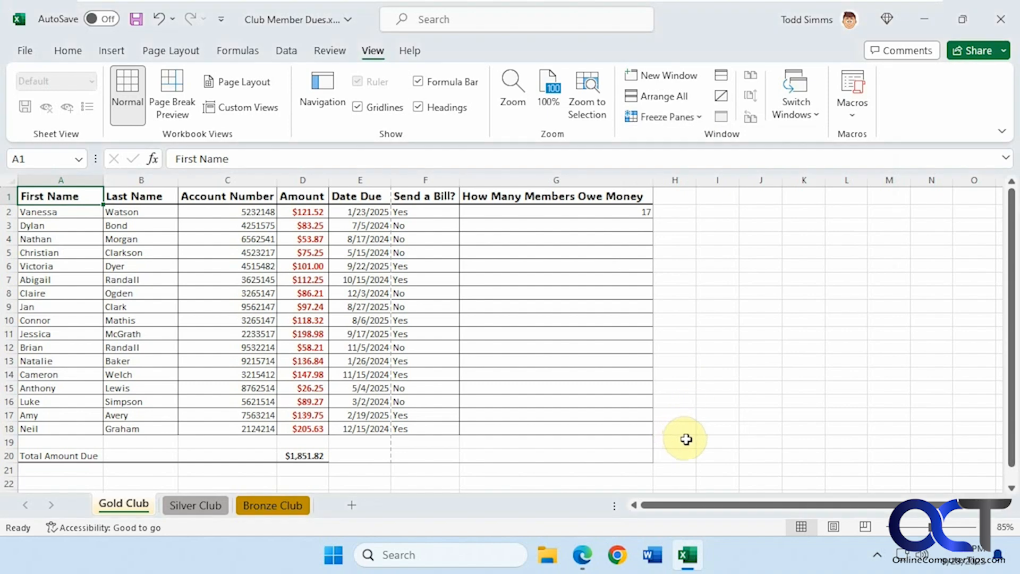
left_click_drag(685, 440, 32, 196)
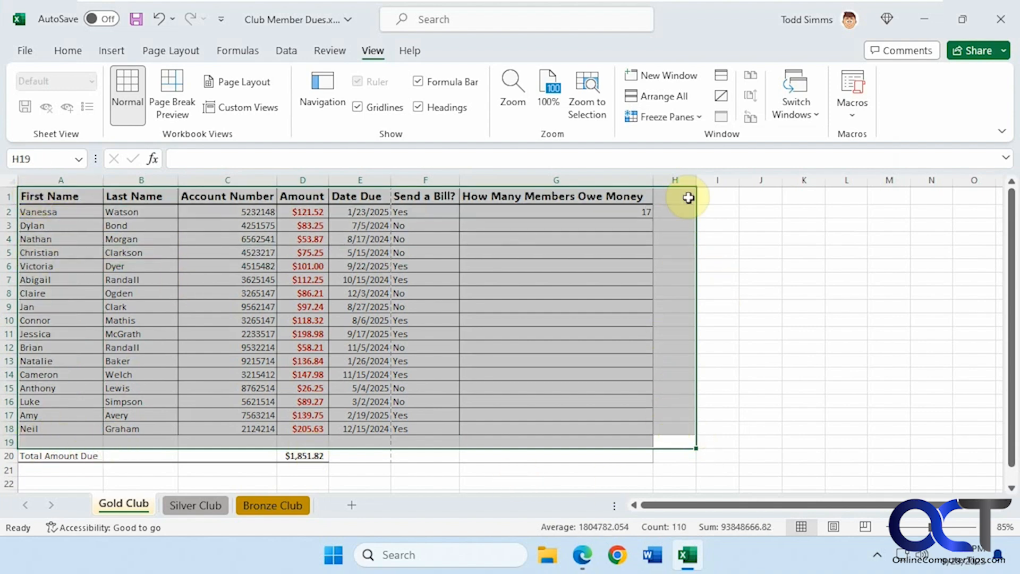
left_click(686, 118)
left_click(691, 137)
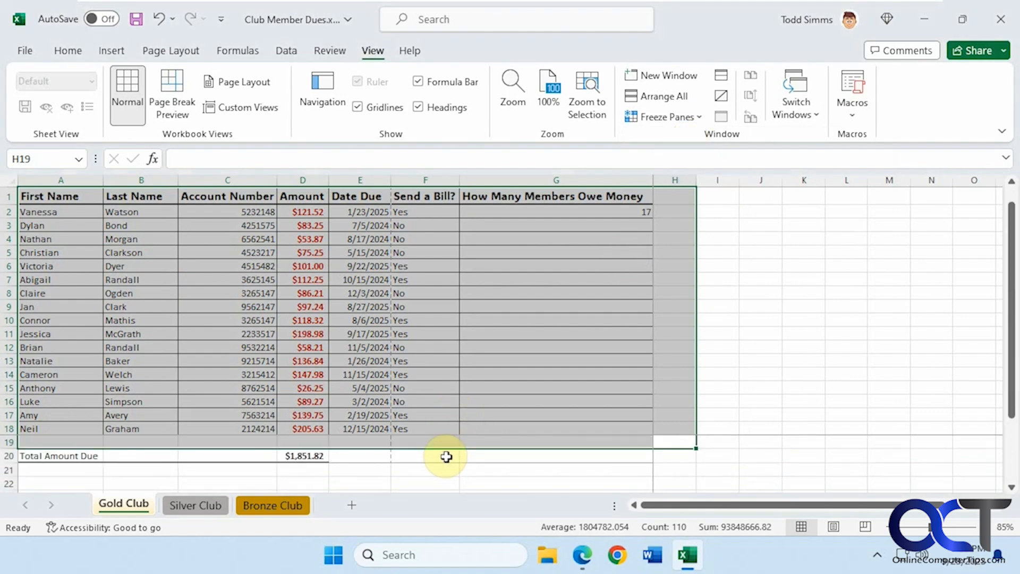
left_click(997, 507)
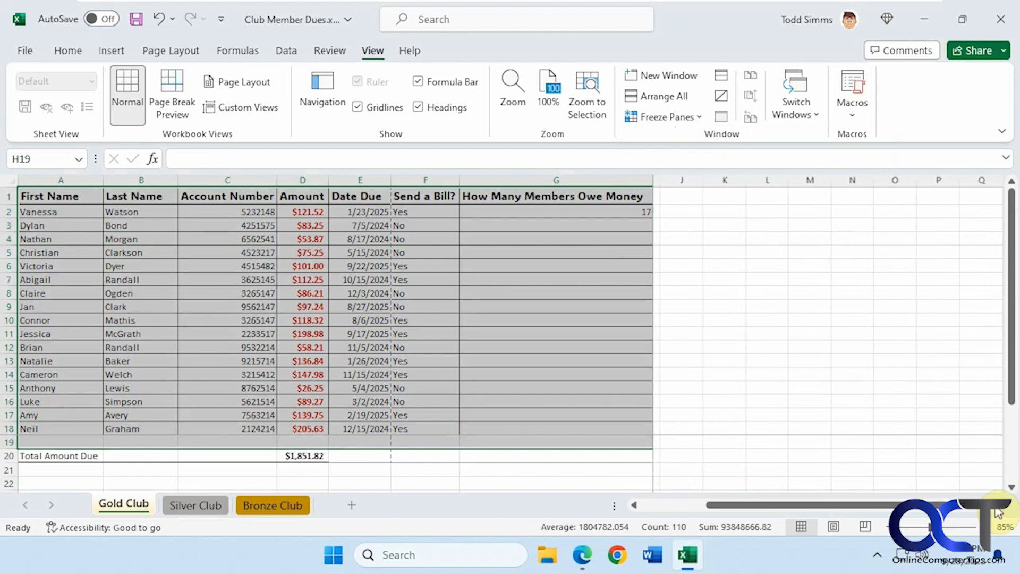
left_click_drag(949, 510, 822, 509)
scroll(427, 360, "down", 3)
scroll(427, 360, "up", 3)
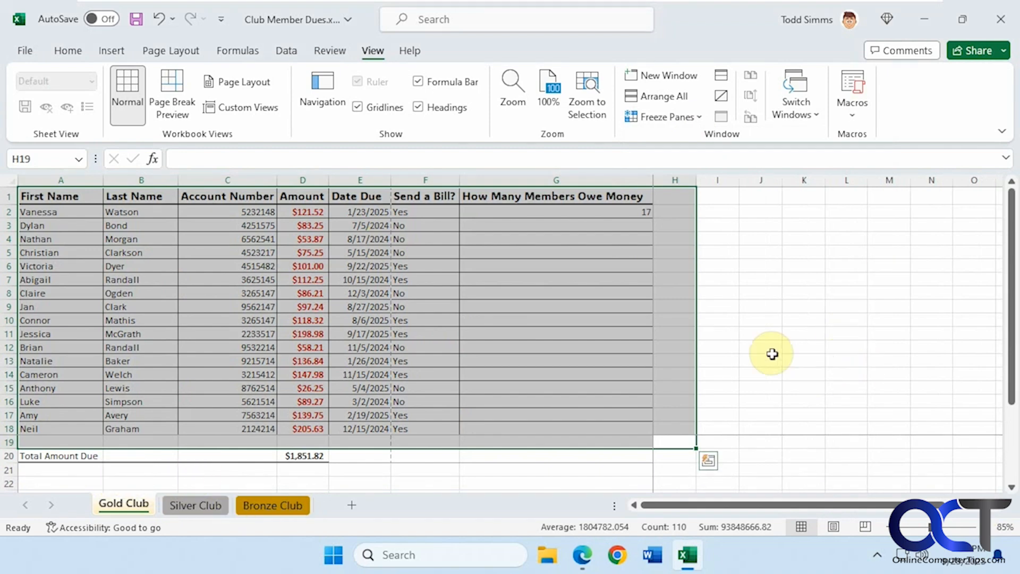
scroll(415, 468, "down", 3)
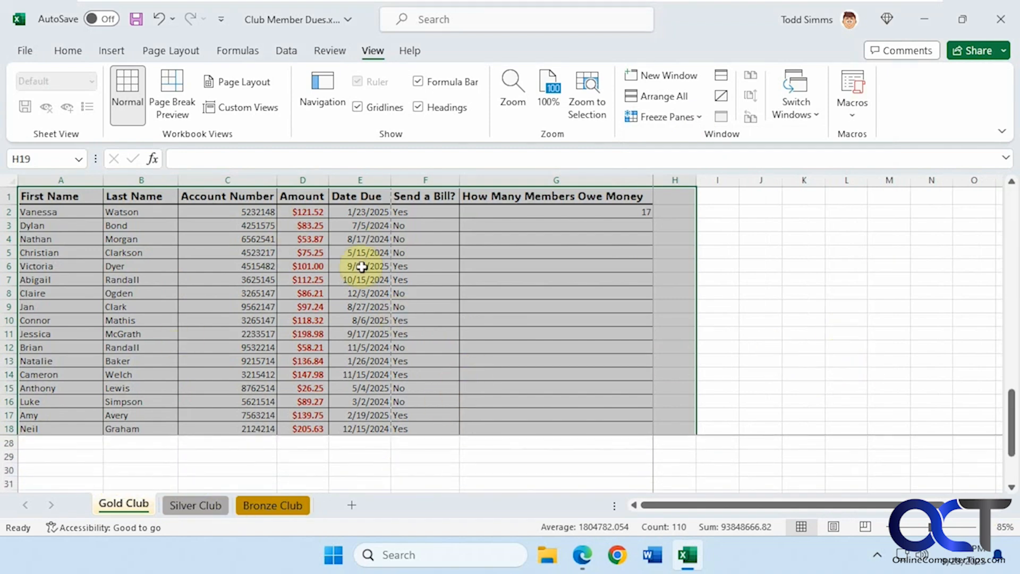
scroll(425, 345, "up", 3)
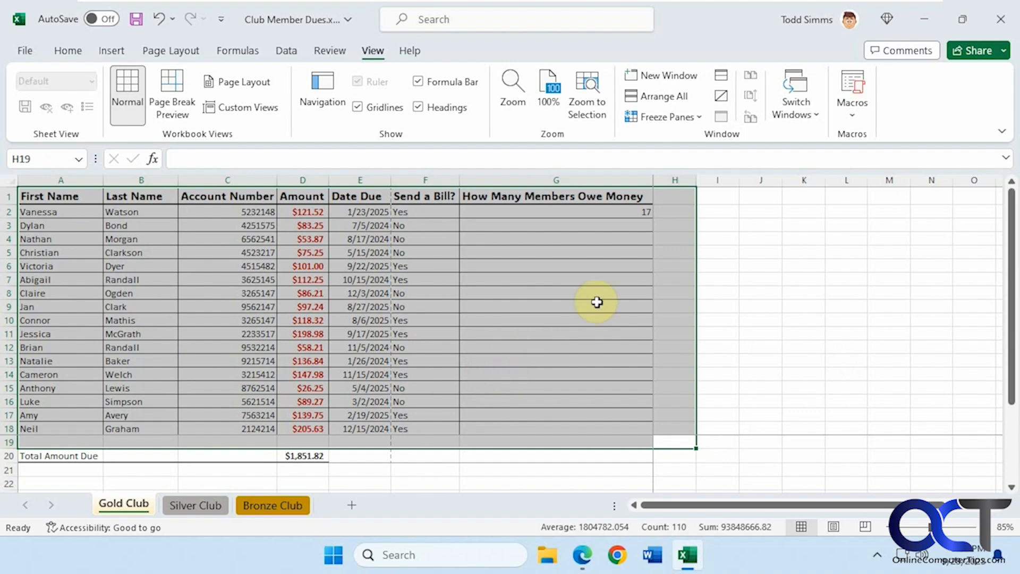
Unfreeze the panes on the Gold Club sheet and clear the range selection.
left_click(700, 120)
left_click(694, 141)
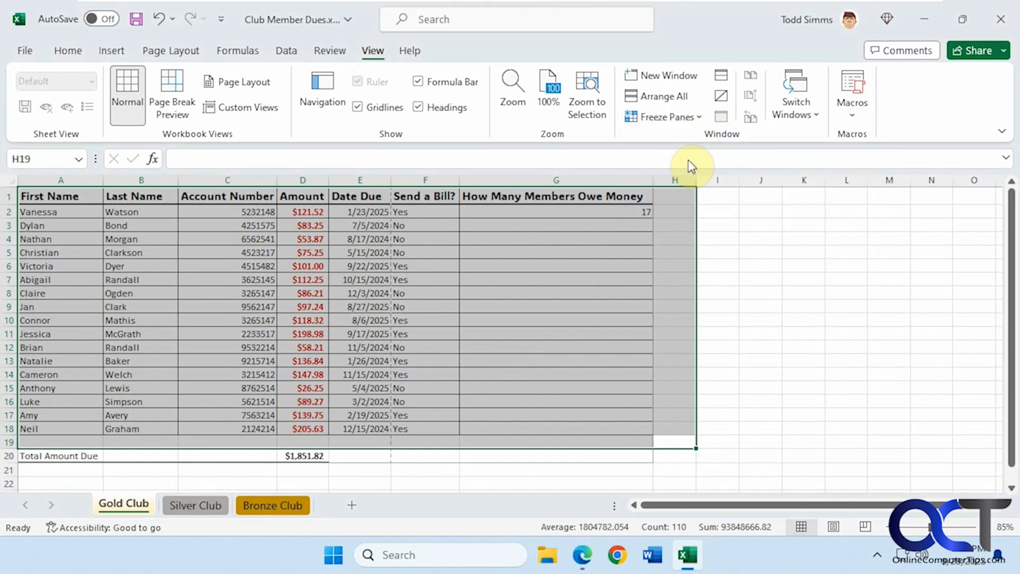
left_click(646, 230)
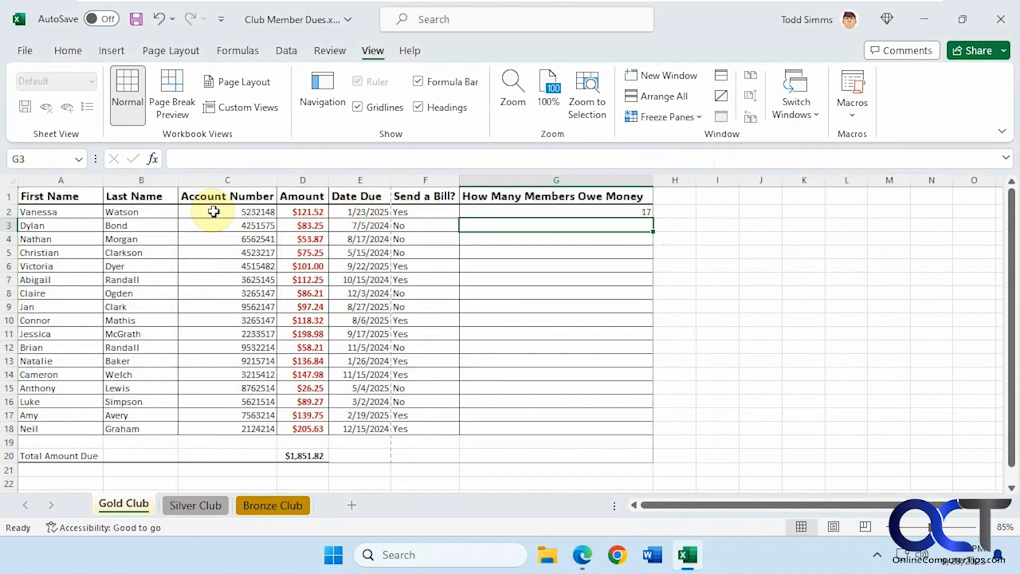
Freeze the top row of the Gold Club sheet so the column headers stay in view.
left_click(59, 196)
left_click(667, 116)
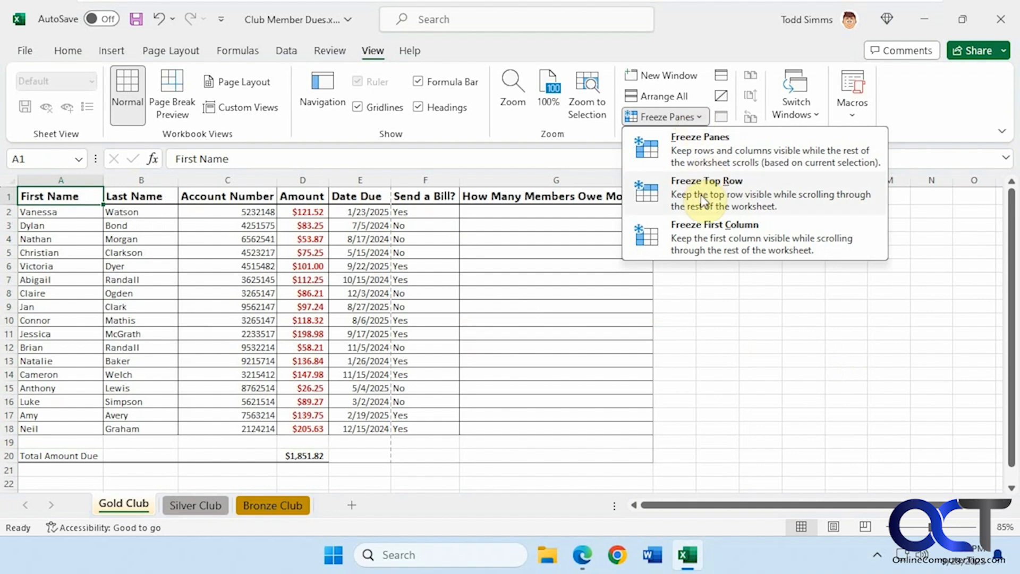
left_click(735, 200)
scroll(582, 306, "down", 2)
scroll(583, 306, "down", 5)
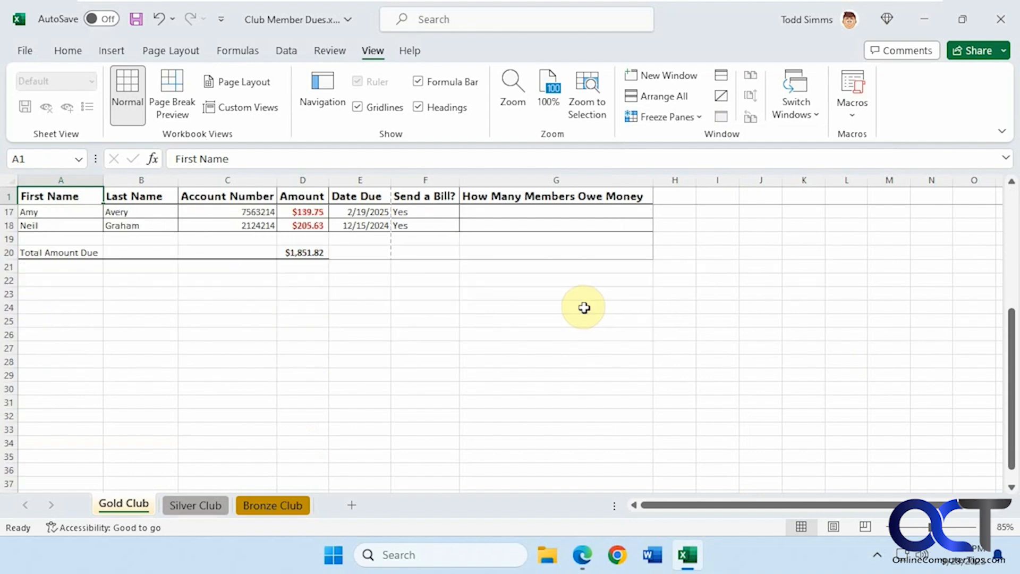
scroll(586, 309, "up", 1)
scroll(585, 308, "up", 6)
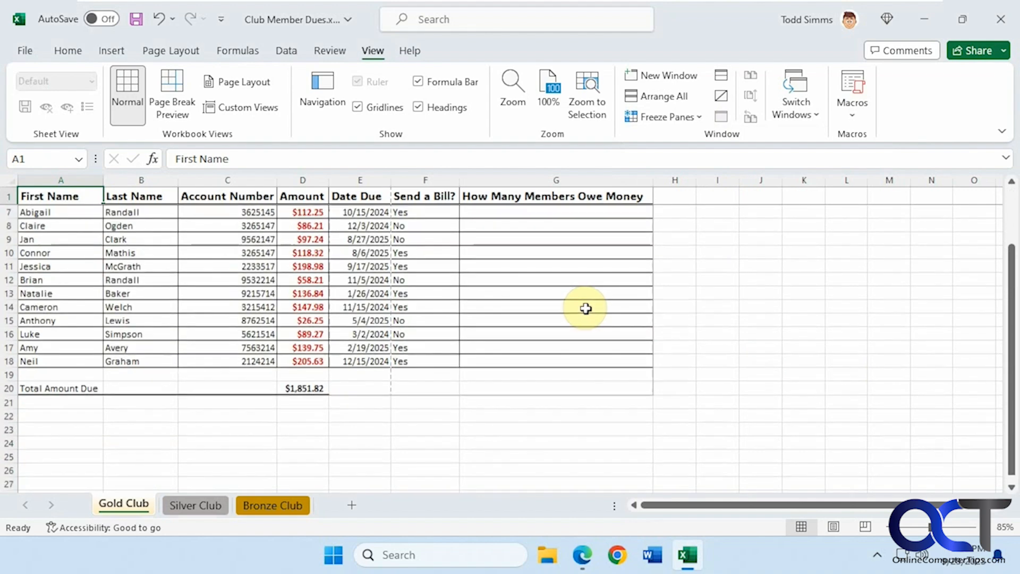
scroll(350, 396, "down", 3)
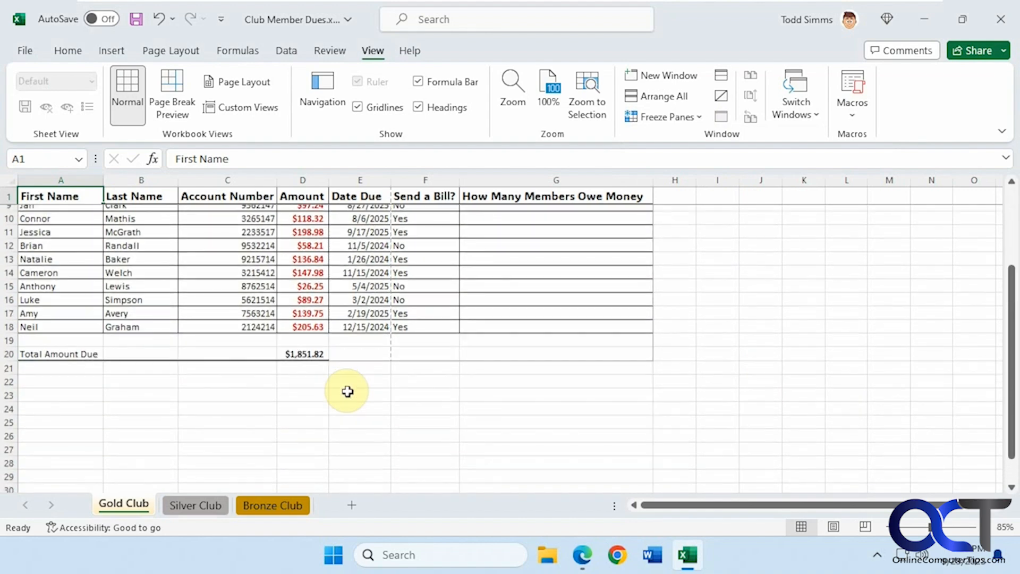
scroll(353, 385, "up", 3)
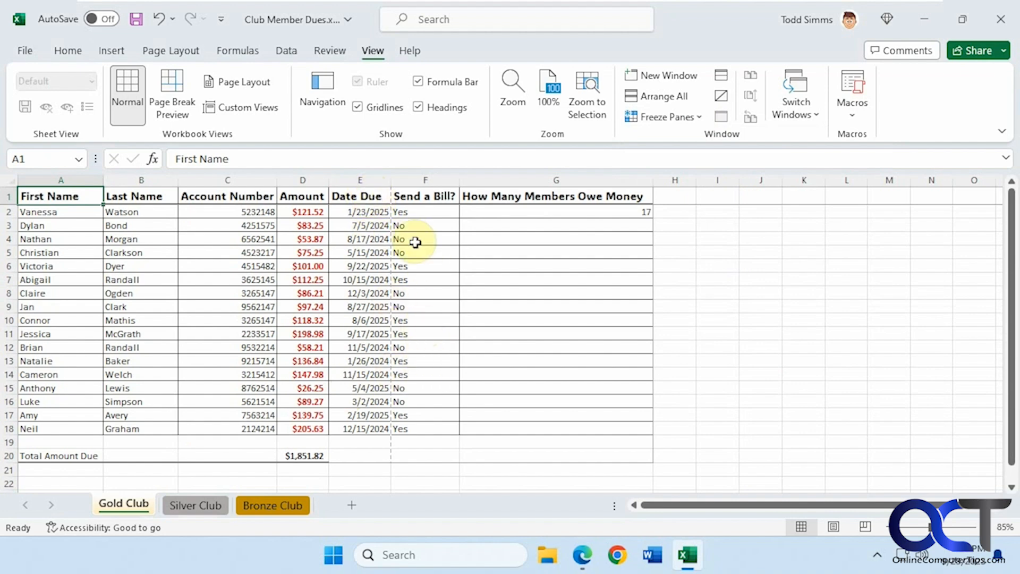
Check that the header row holds while browsing the Gold Club sheet, and unfreeze its panes so all rows move together.
scroll(410, 297, "down", 9)
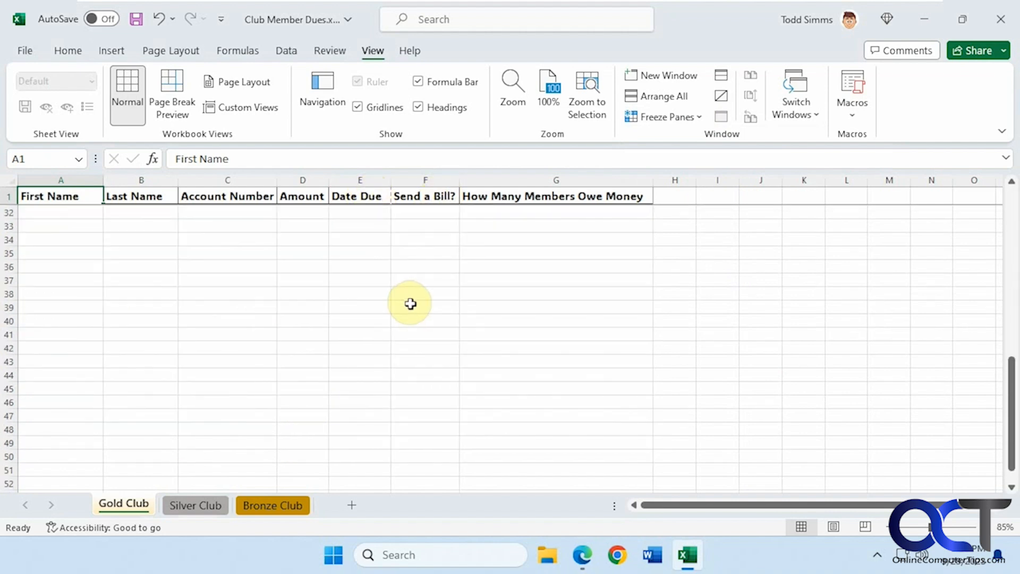
scroll(410, 304, "up", 6)
scroll(411, 304, "up", 3)
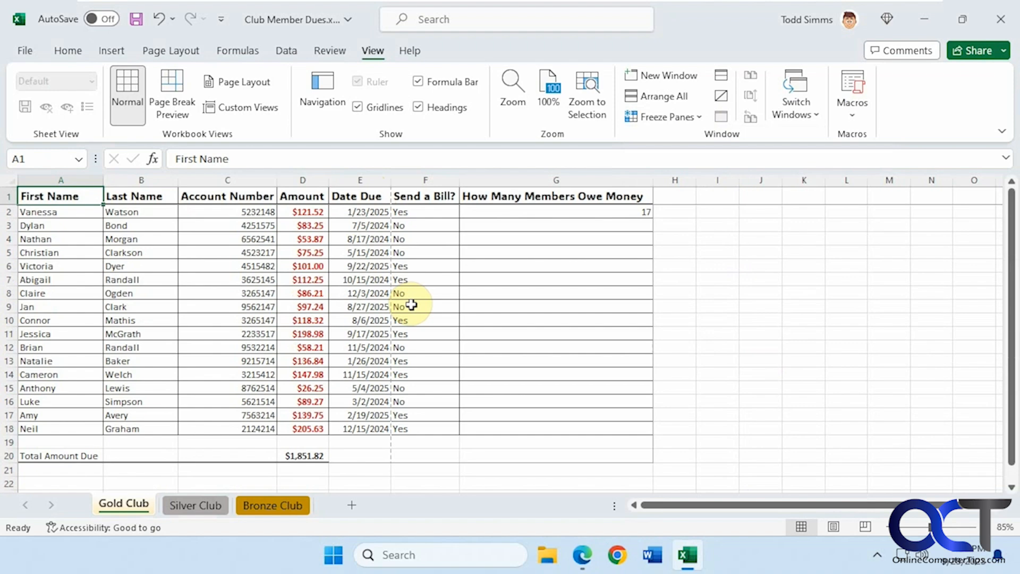
left_click(669, 117)
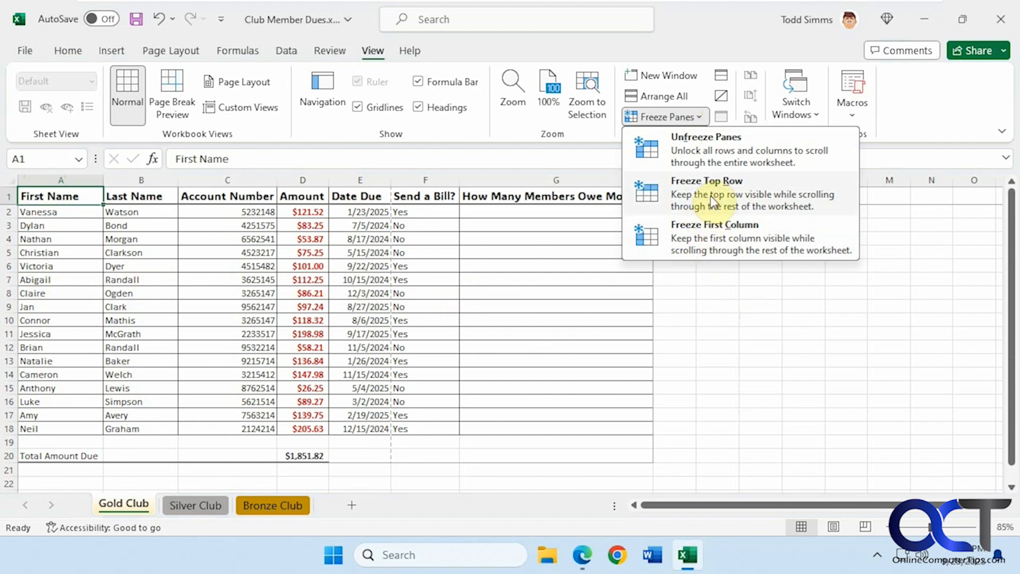
left_click(721, 153)
scroll(617, 309, "down", 3)
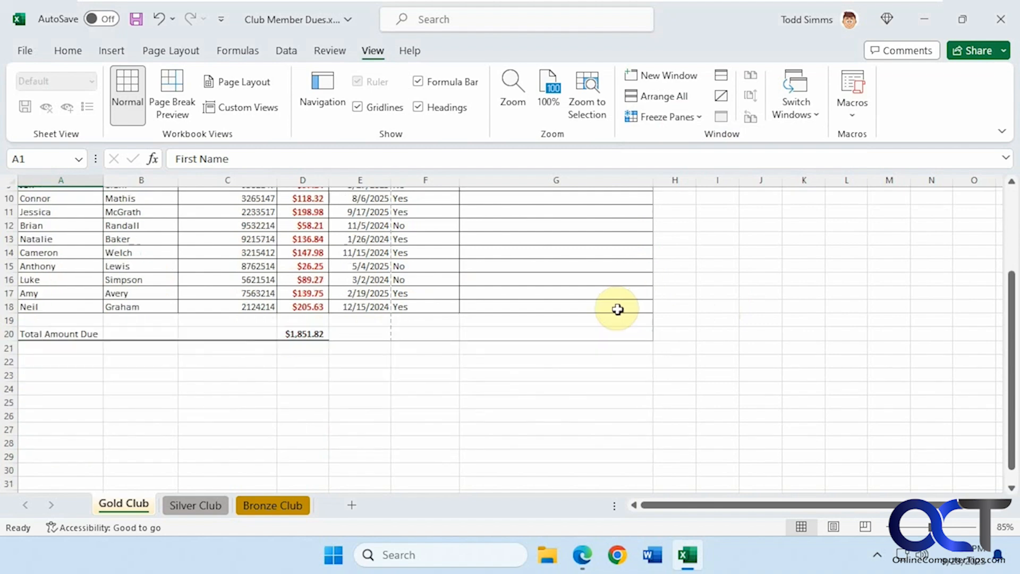
scroll(617, 310, "up", 3)
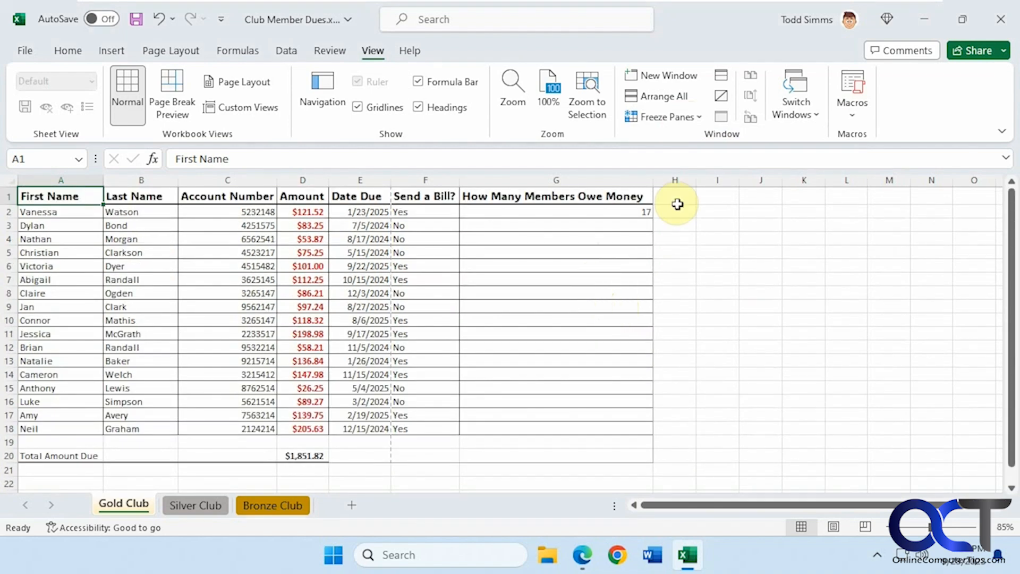
left_click(689, 118)
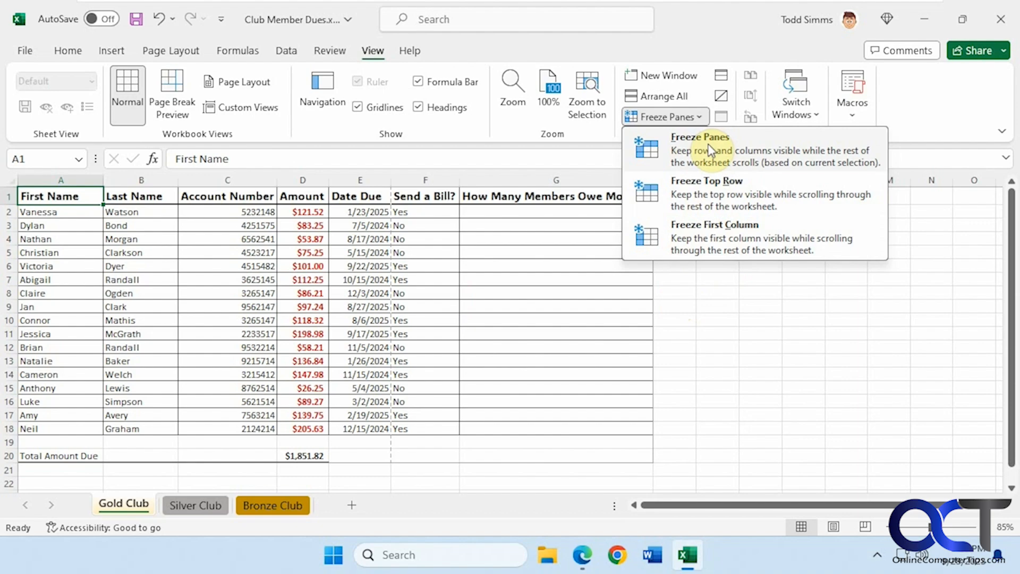
left_click(706, 316)
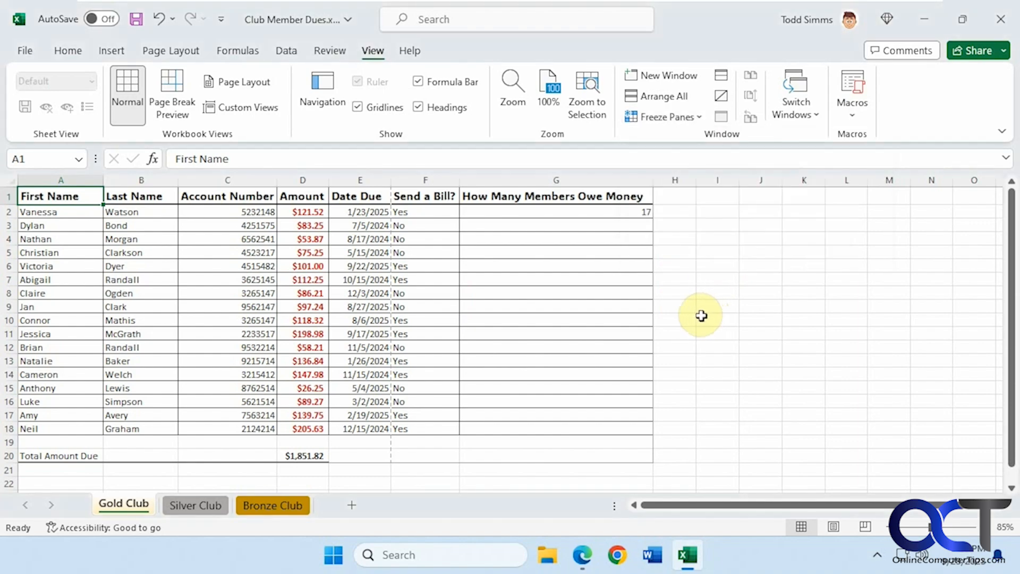